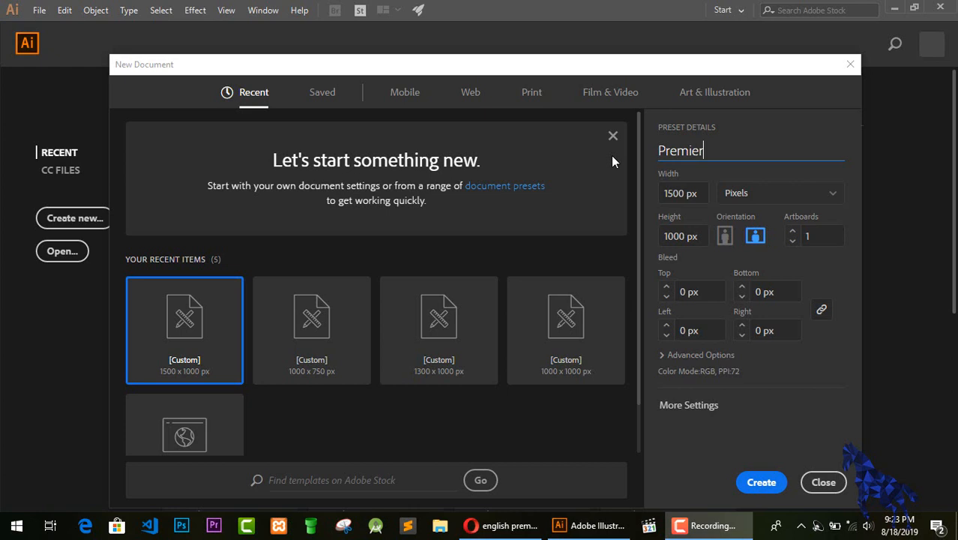
# Step: Create a 1500 x 1000 px document named Premier League
pyautogui.write('League')
pyautogui.click(763, 483)
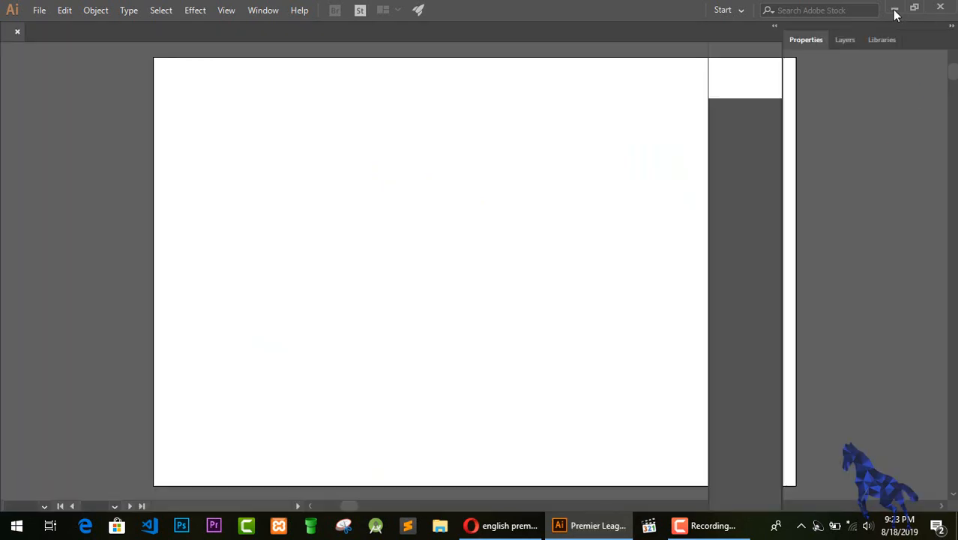
# Step: Place the Premier League trophy picture from the desktop into the new document and deselect it
pyautogui.click(894, 9)
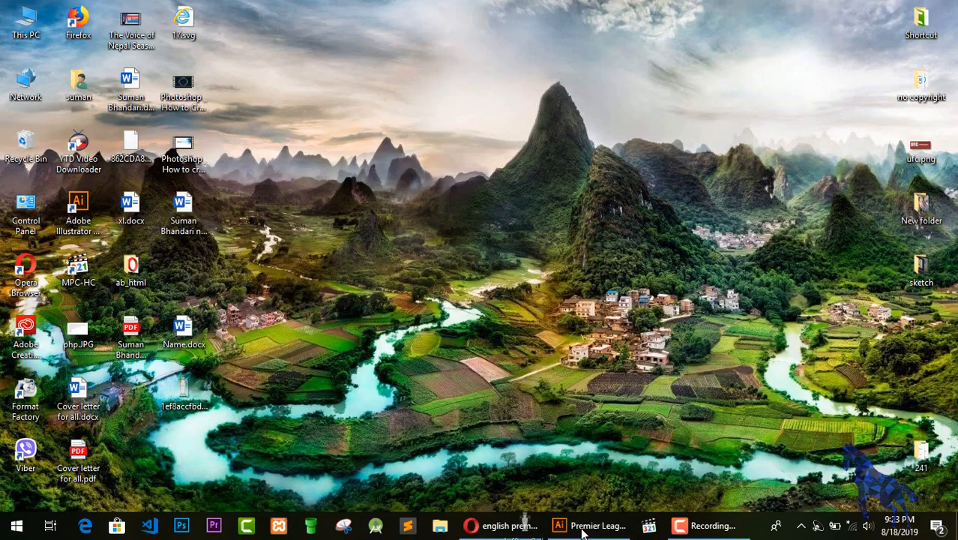
pyautogui.moveTo(582, 532); pyautogui.dragTo(394, 213)
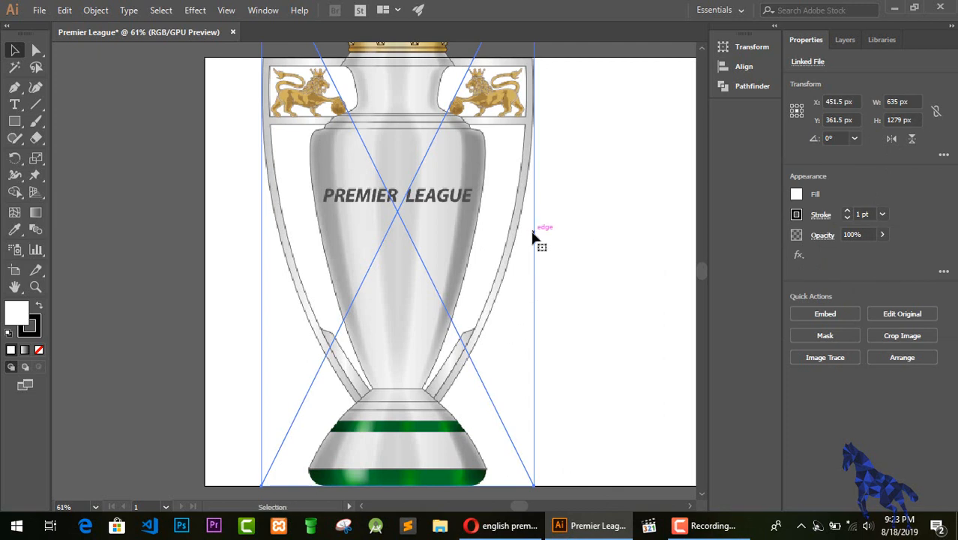
pyautogui.click(568, 259)
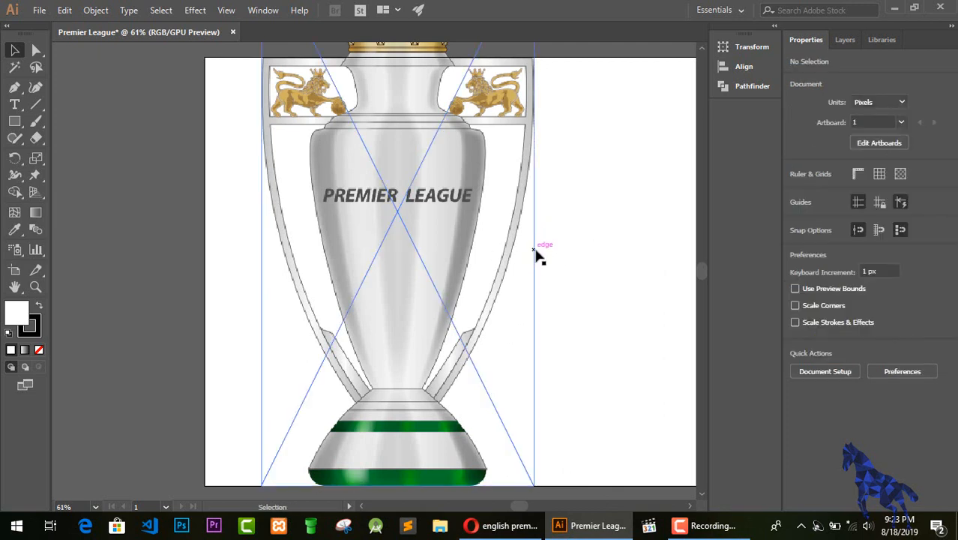
# Step: Scale the trophy image down to about 412 x 830 px and position it entirely within the artboard
pyautogui.click(537, 256)
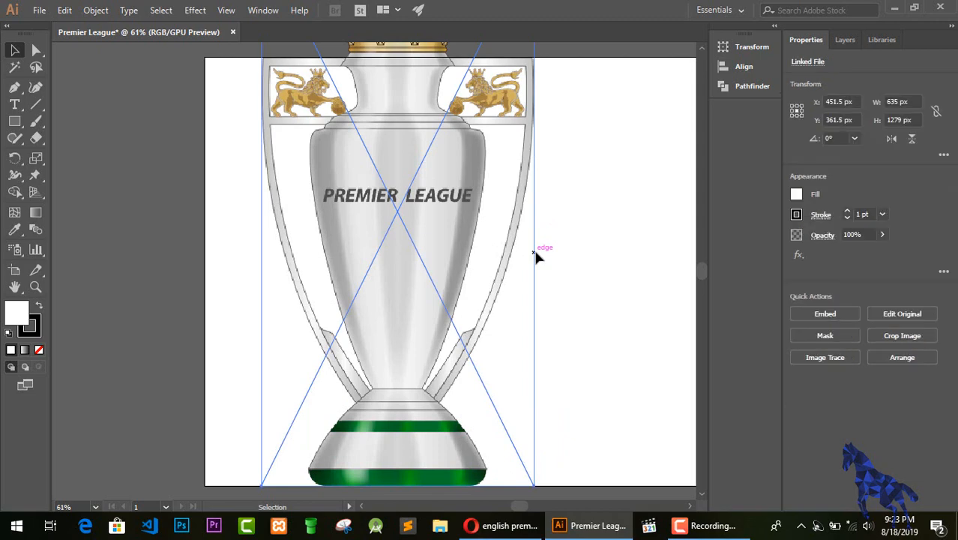
pyautogui.hotkey('ctrl', '-')
pyautogui.hotkey('ctrl', '-')
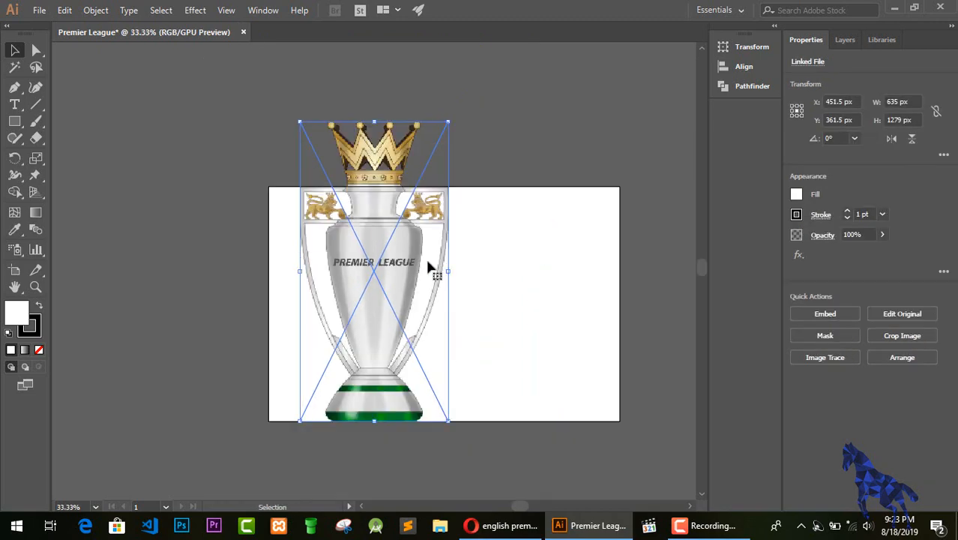
pyautogui.moveTo(450, 272); pyautogui.dragTo(481, 317)
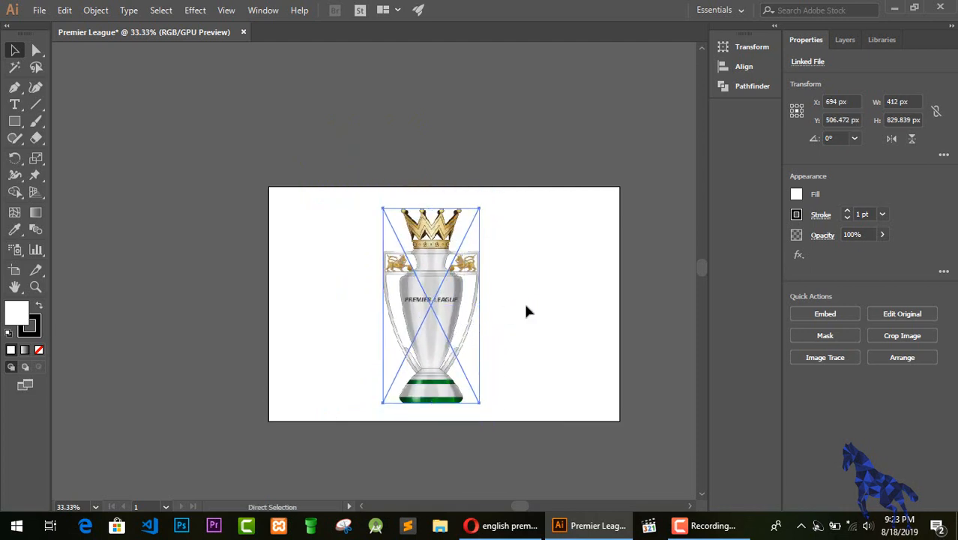
# Step: Lock the trophy image so it stays fixed as a tracing reference
pyautogui.hotkey('ctrl', '+')
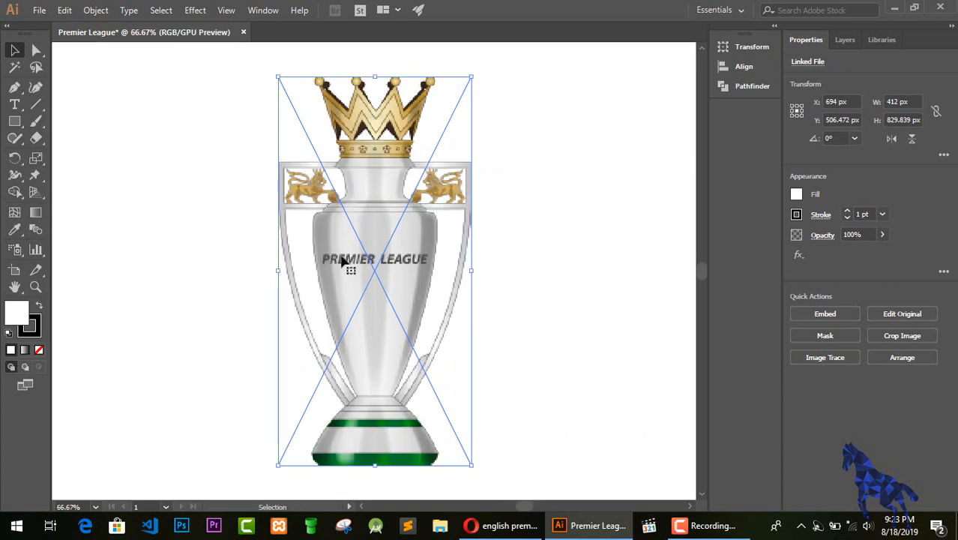
pyautogui.click(41, 9)
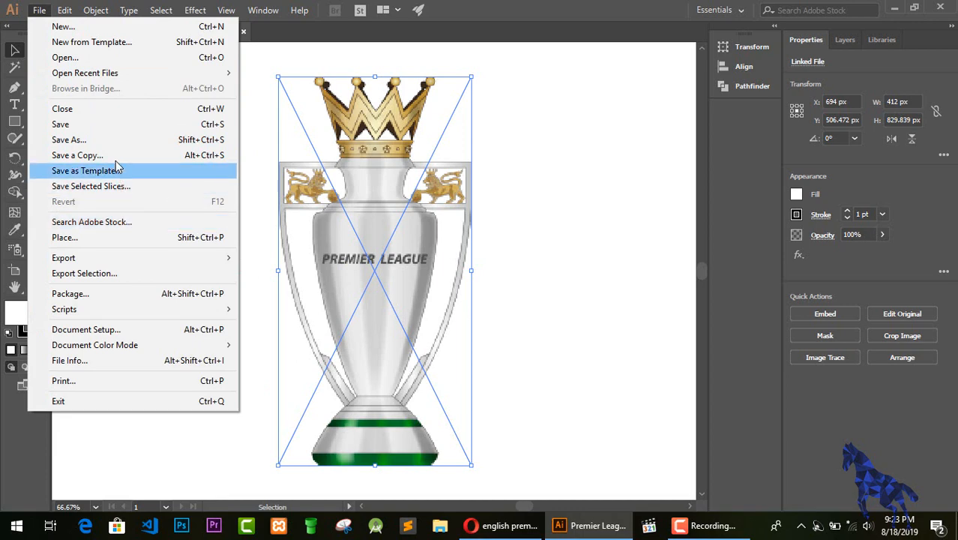
pyautogui.click(96, 10)
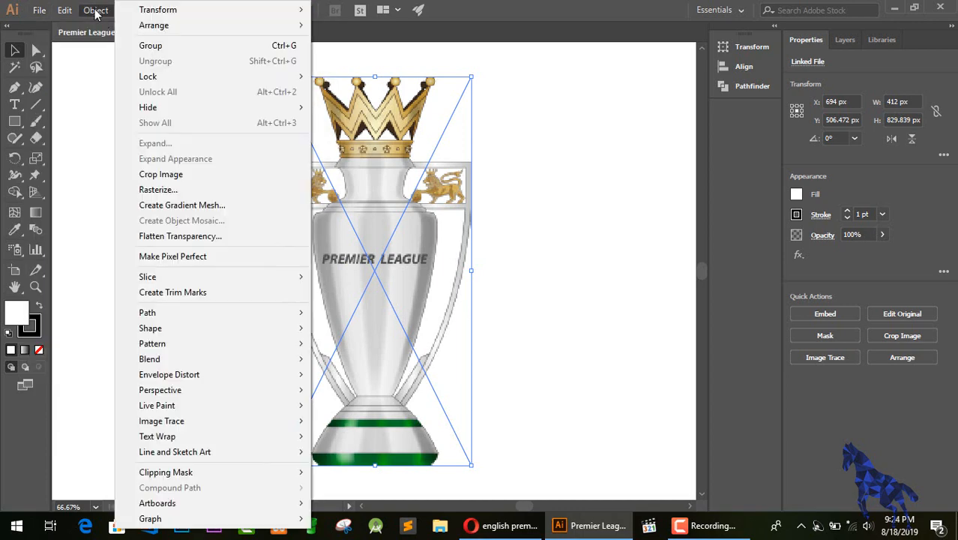
pyautogui.moveTo(206, 78)
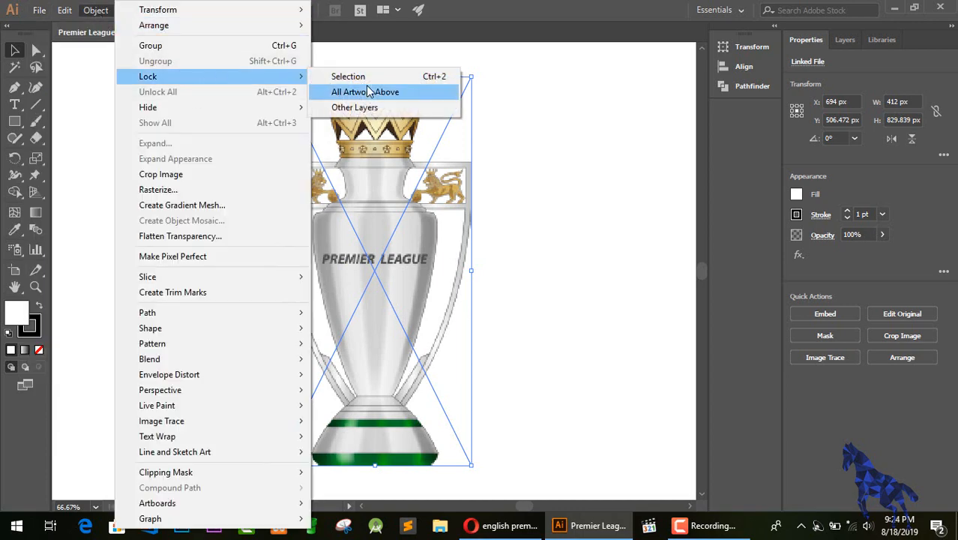
pyautogui.click(348, 76)
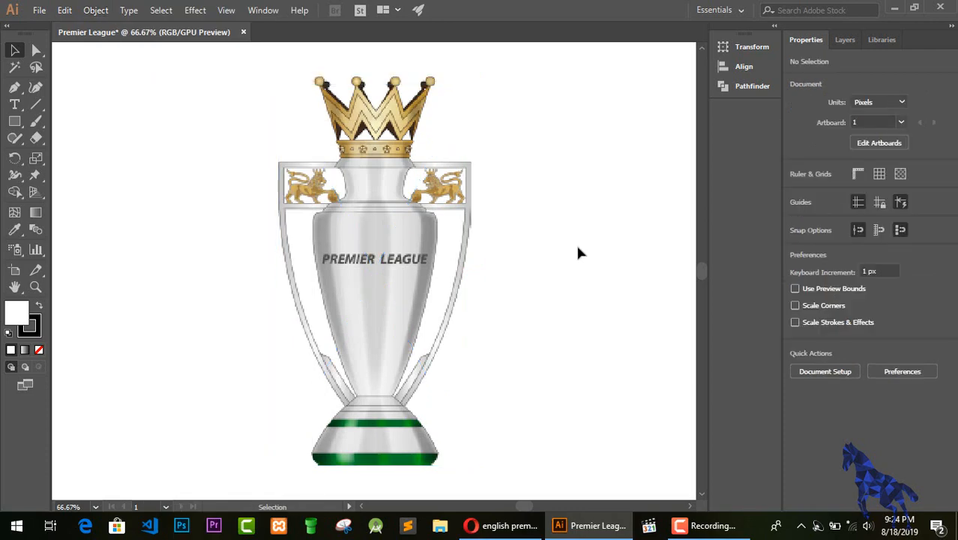
pyautogui.scroll(2, 578, 253)
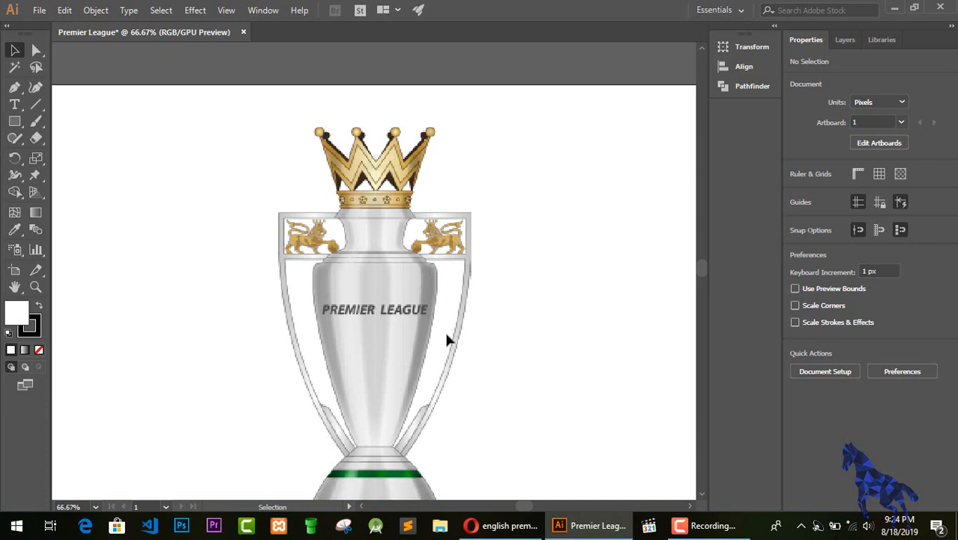
pyautogui.hotkey('ctrl', '=')
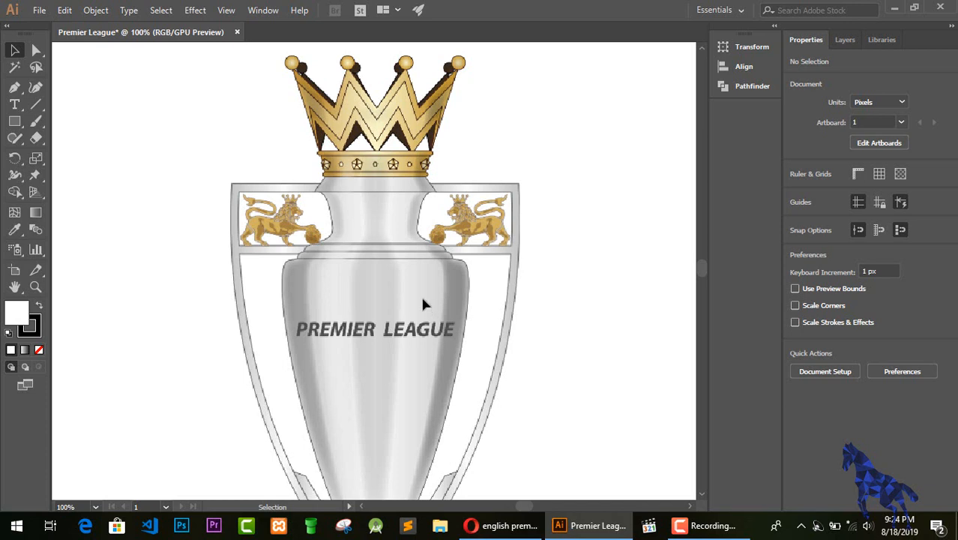
pyautogui.click(96, 10)
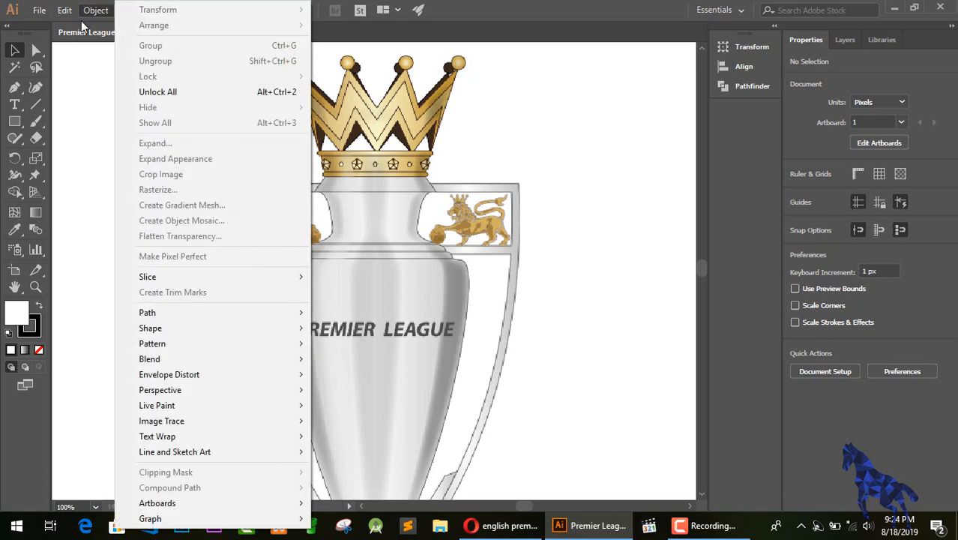
pyautogui.moveTo(66, 12)
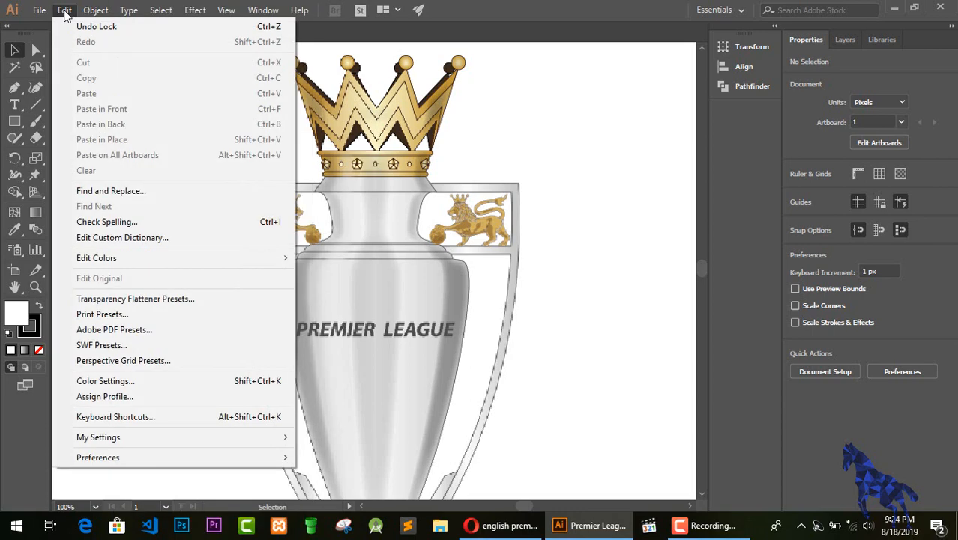
pyautogui.click(330, 213)
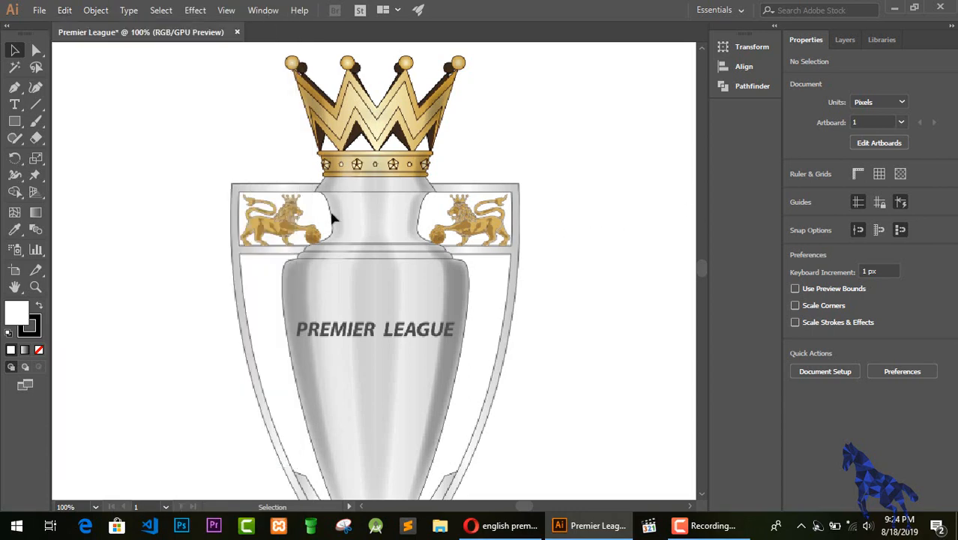
# Step: With no fill and a black stroke, start a Pen path along the left handle frame's top edge and down the neck's slanted side
pyautogui.click(39, 350)
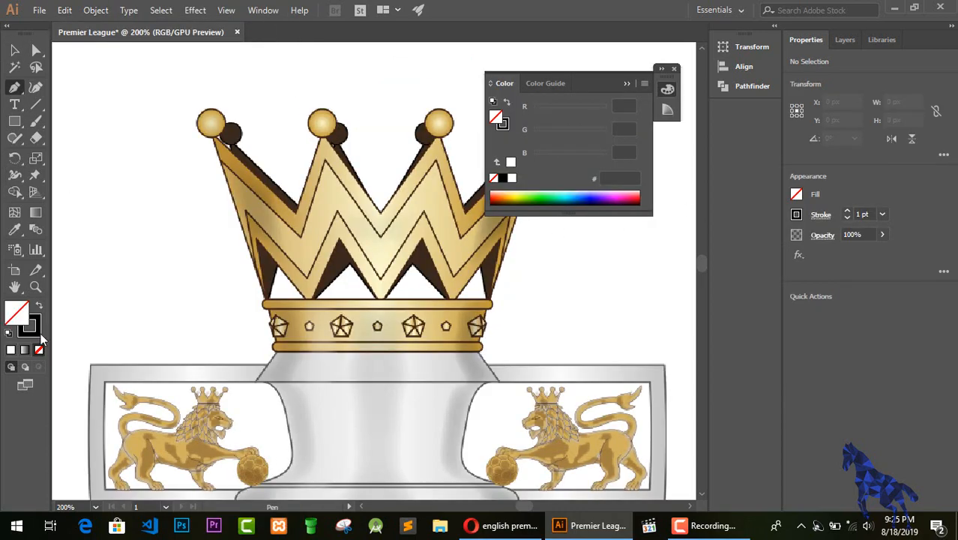
pyautogui.click(36, 331)
pyautogui.click(89, 365)
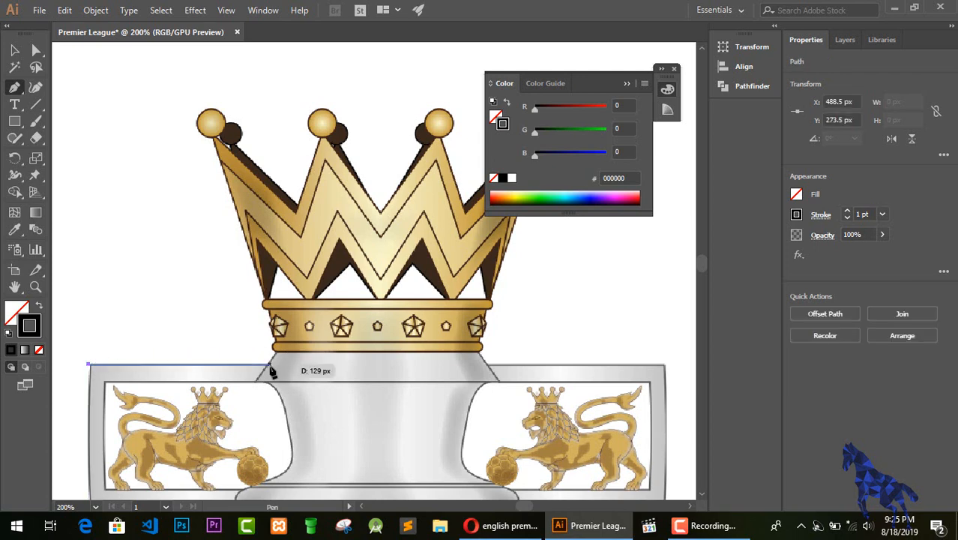
pyautogui.moveTo(266, 367); pyautogui.dragTo(257, 384)
pyautogui.hotkey('ctrl', '=')
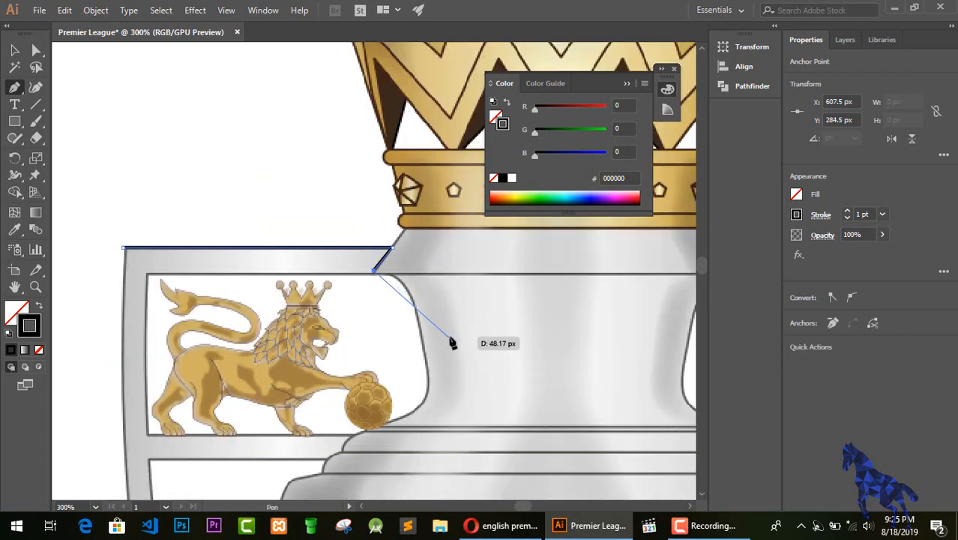
pyautogui.hotkey('ctrl', 'z')
pyautogui.click(374, 274)
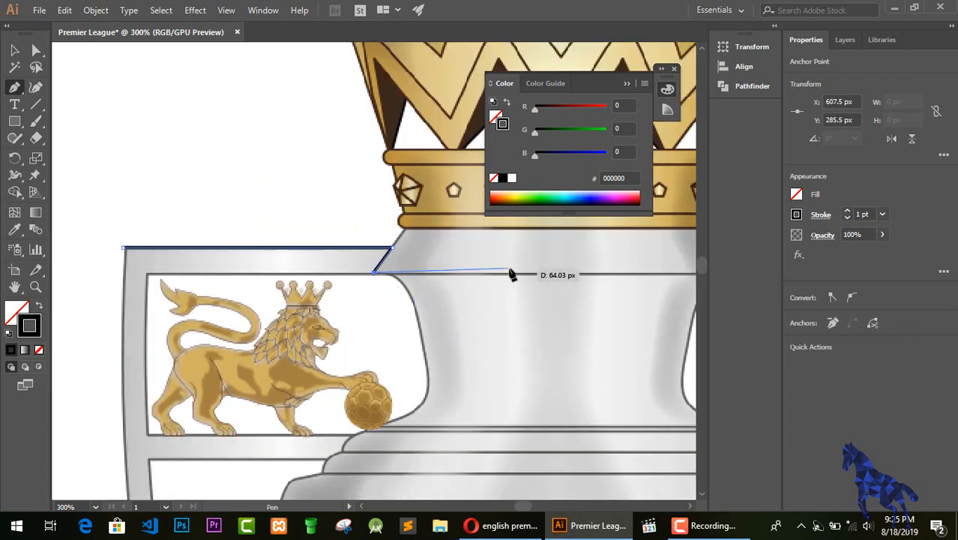
# Step: Continue the path straight across the neck, up its right slanted side and along the right handle frame's top edge to the outer corner
pyautogui.hotkey('ctrl', '-')
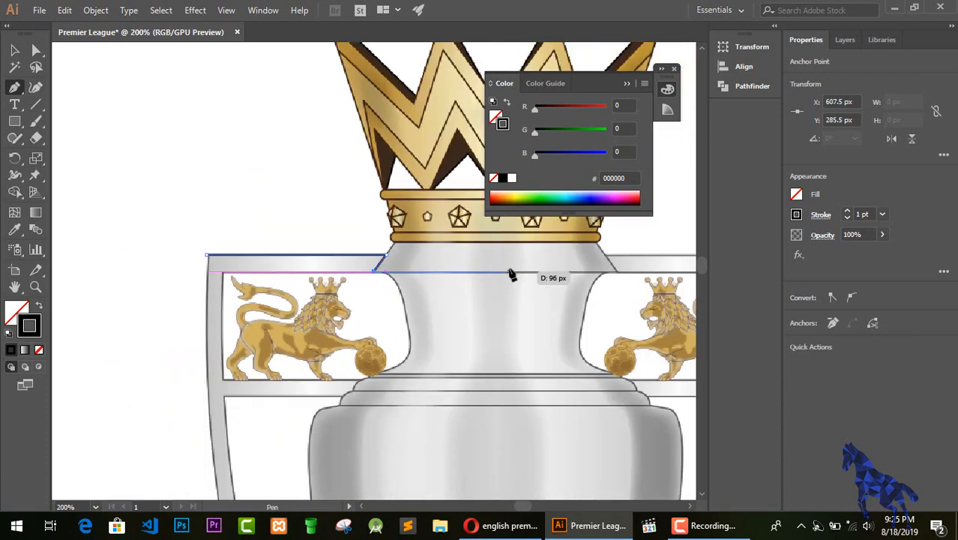
pyautogui.click(616, 271)
pyautogui.moveTo(523, 507); pyautogui.dragTo(525, 512)
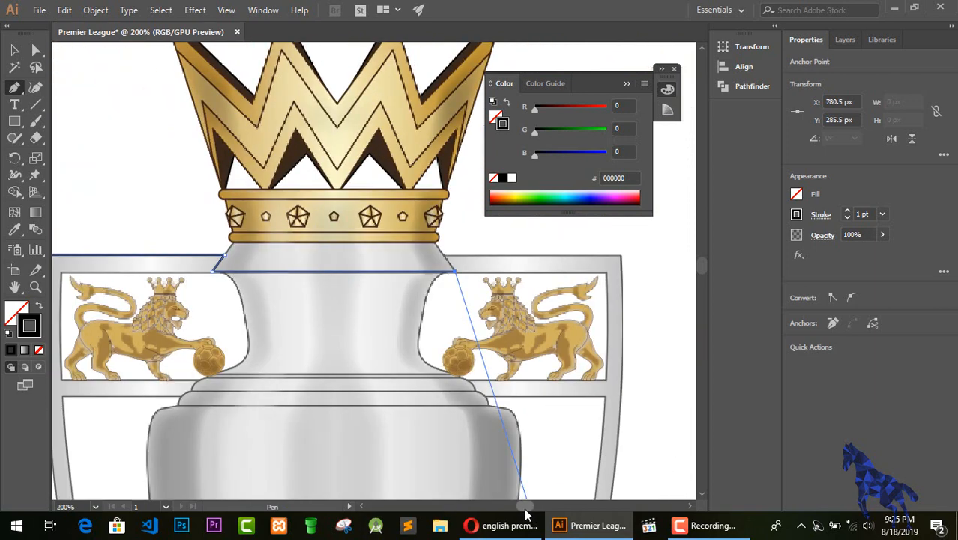
pyautogui.click(446, 259)
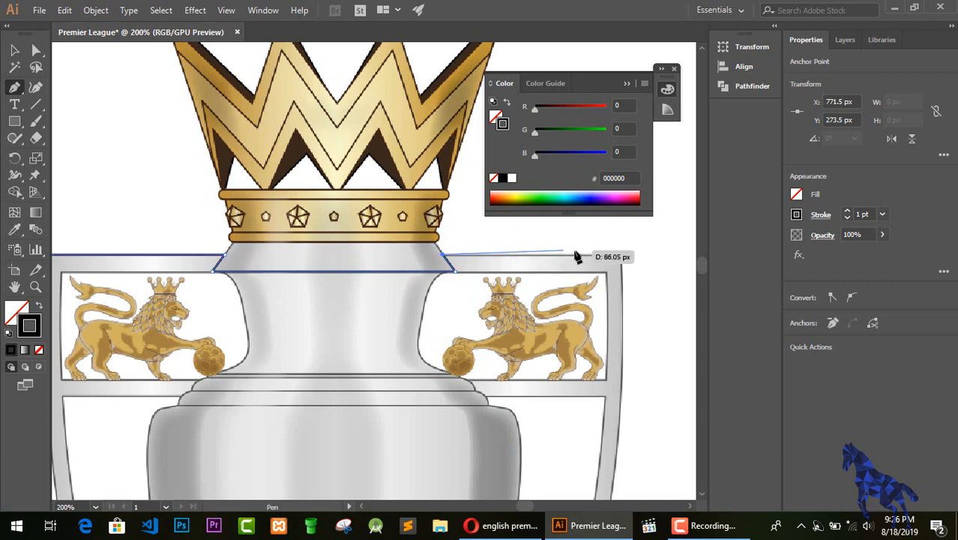
pyautogui.click(622, 255)
# Step: Extend the path down the outer side of the right lion frame to just below its lower bar, and close the Color panel
pyautogui.click(622, 294)
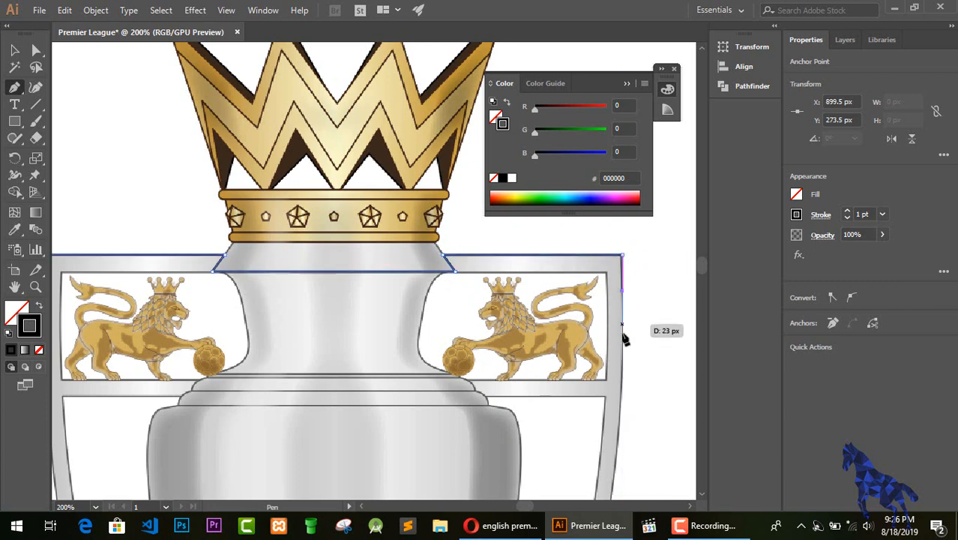
pyautogui.click(622, 375)
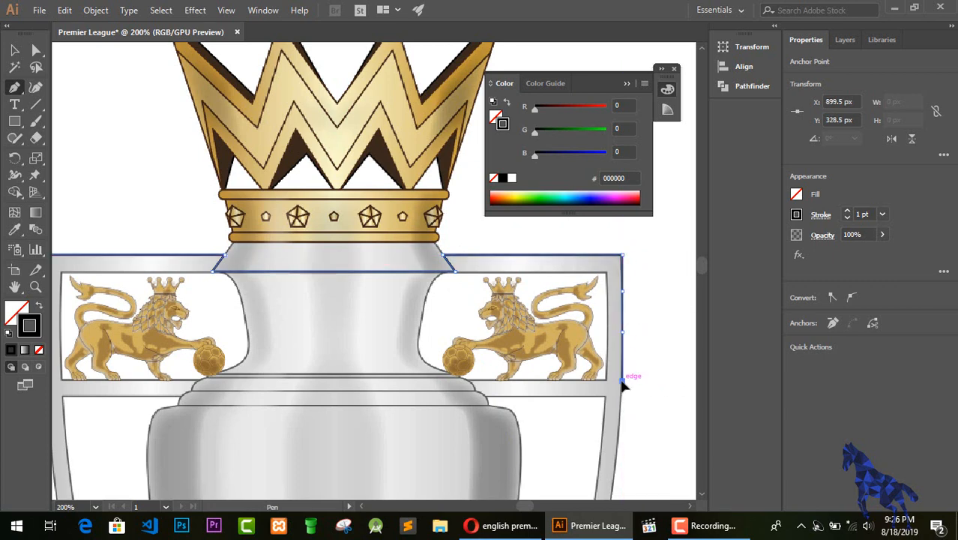
pyautogui.scroll(-4, 622, 383)
pyautogui.click(628, 83)
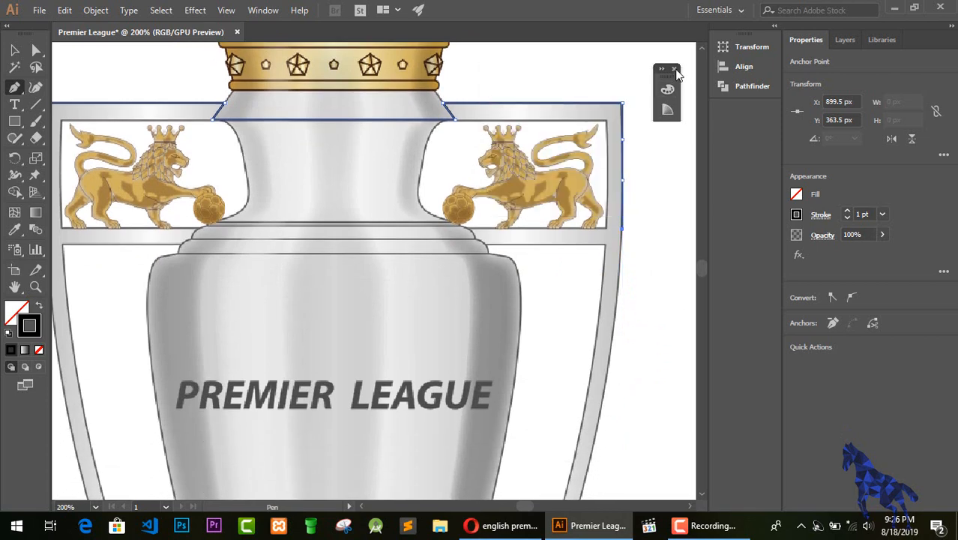
pyautogui.click(618, 278)
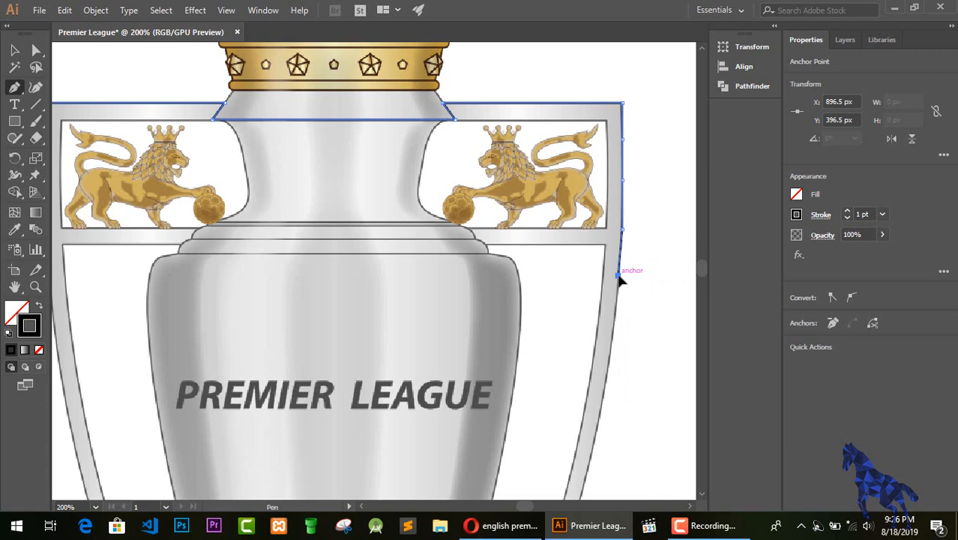
# Step: Trace the outer curve of the right handle with successive anchor points down to where it meets the trophy's base
pyautogui.hotkey('ctrl', '+')
pyautogui.scroll(-5, 363, 353)
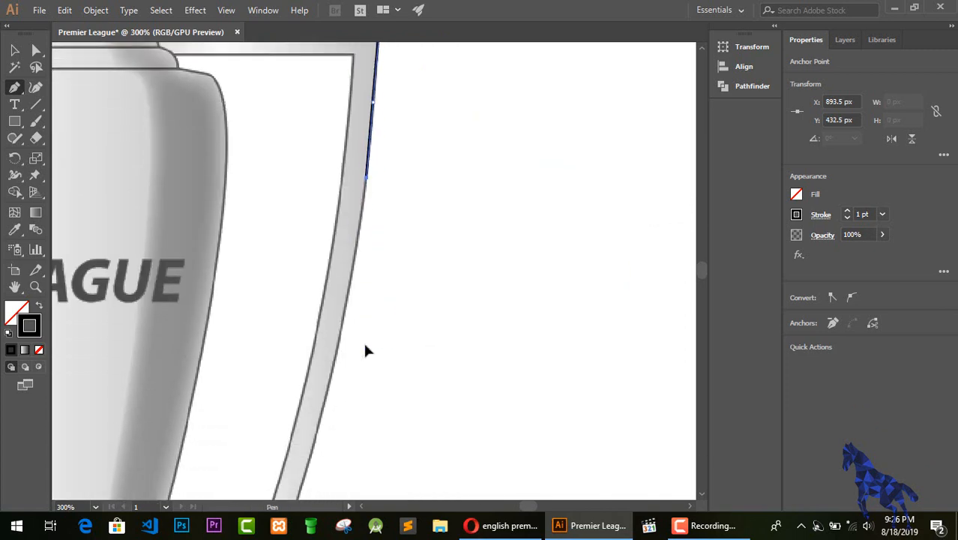
pyautogui.moveTo(356, 254); pyautogui.dragTo(342, 332)
pyautogui.scroll(-4, 342, 326)
pyautogui.click(326, 257)
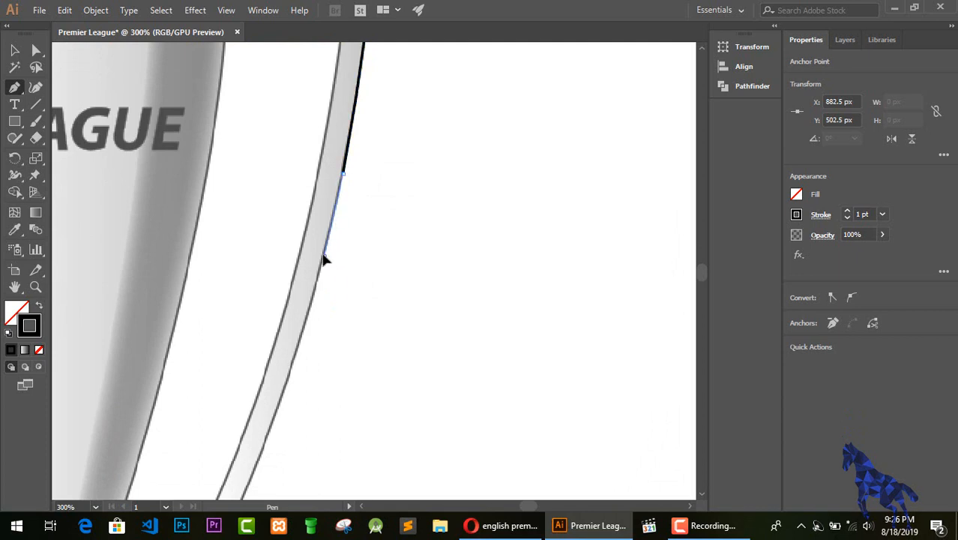
pyautogui.scroll(-3, 324, 258)
pyautogui.moveTo(303, 208); pyautogui.dragTo(274, 302)
pyautogui.scroll(-4, 274, 304)
pyautogui.moveTo(276, 148); pyautogui.dragTo(209, 305)
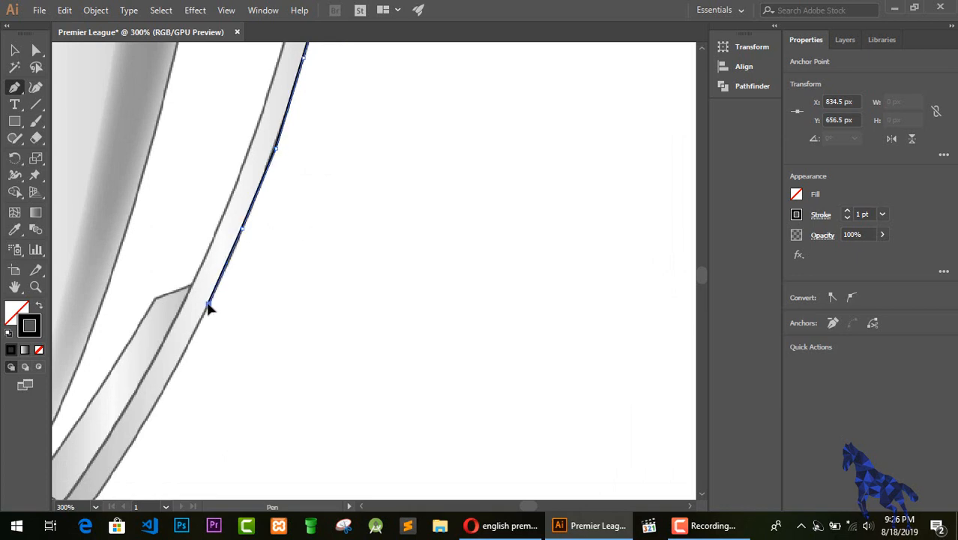
pyautogui.scroll(-4, 209, 305)
pyautogui.moveTo(207, 171); pyautogui.dragTo(111, 346)
pyautogui.moveTo(80, 387); pyautogui.dragTo(80, 388)
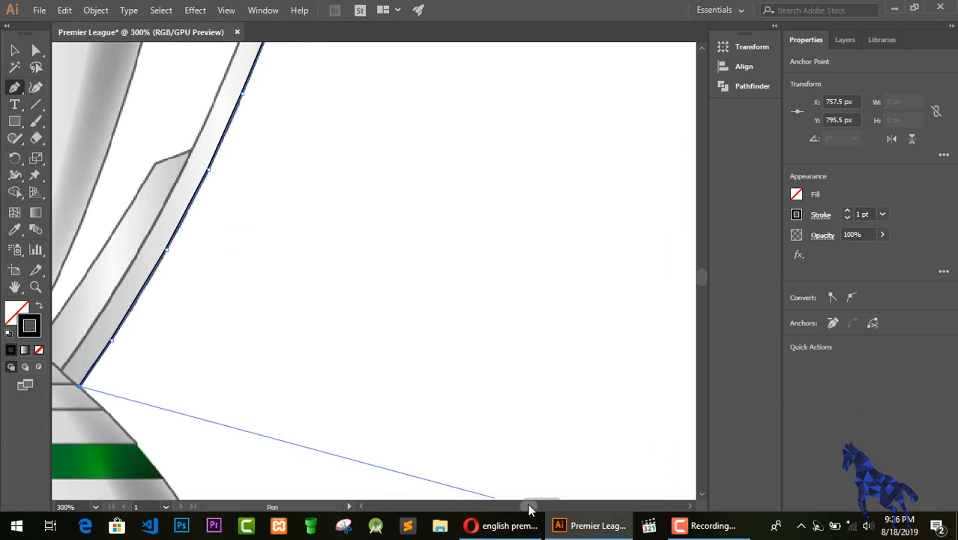
# Step: Continue the path down the right side of the trophy's base to the upper corner of the bottom green band
pyautogui.moveTo(534, 506); pyautogui.dragTo(528, 508)
pyautogui.scroll(-3, 543, 508)
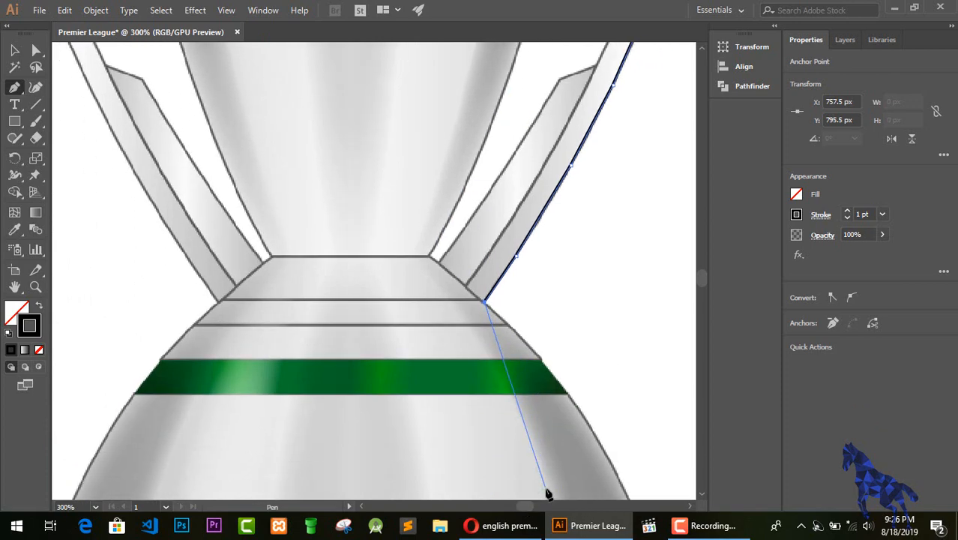
pyautogui.moveTo(507, 324)
pyautogui.mouseDown()
pyautogui.moveTo(528, 331)
pyautogui.moveTo(507, 327)
pyautogui.mouseUp()
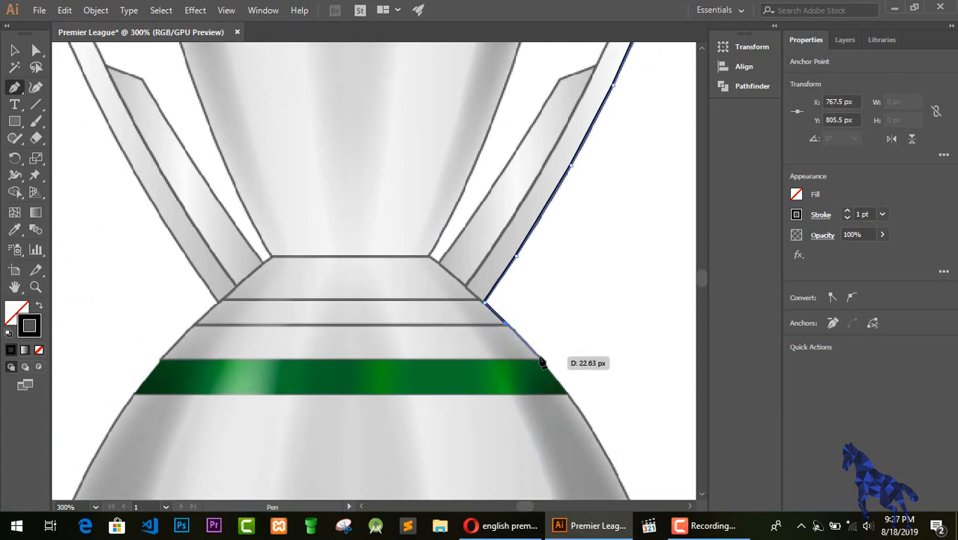
pyautogui.click(540, 357)
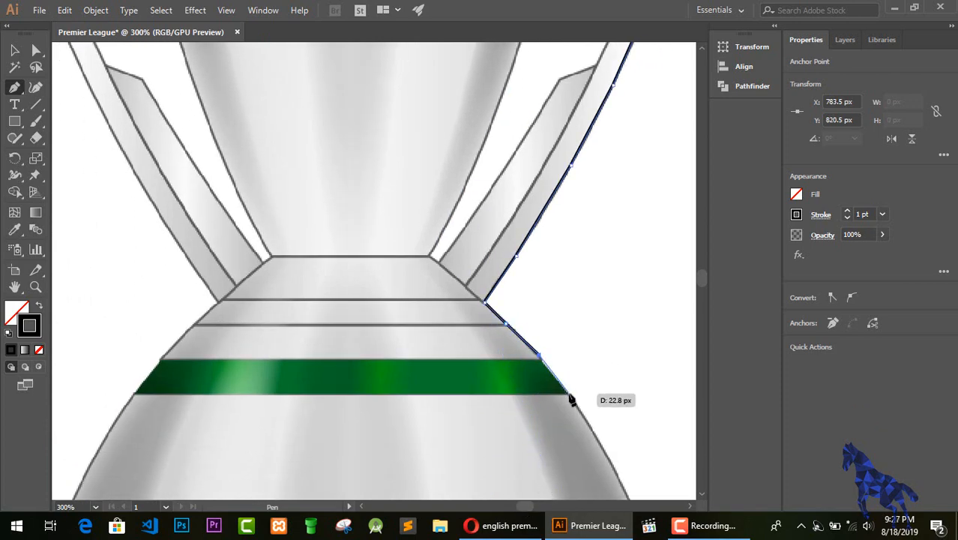
pyautogui.click(571, 398)
pyautogui.scroll(-6, 577, 409)
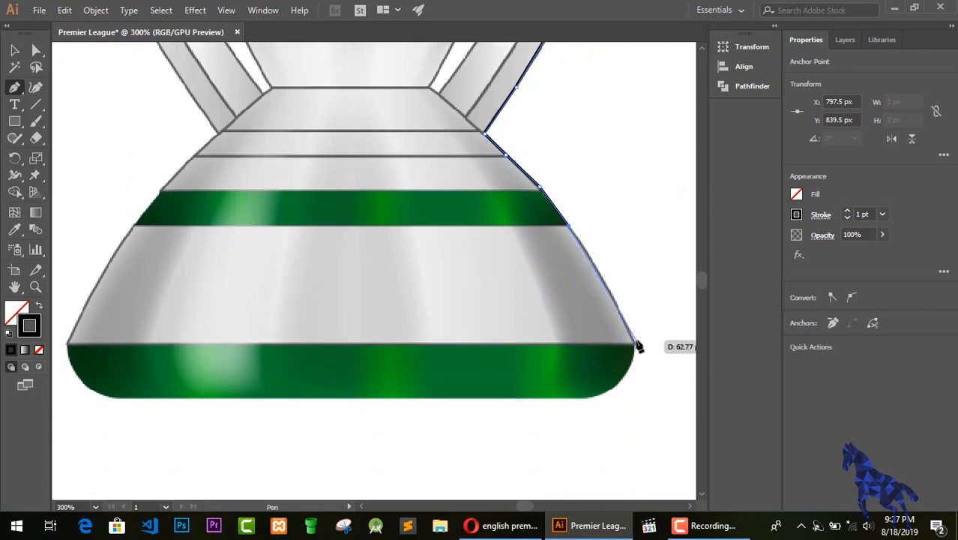
pyautogui.click(606, 283)
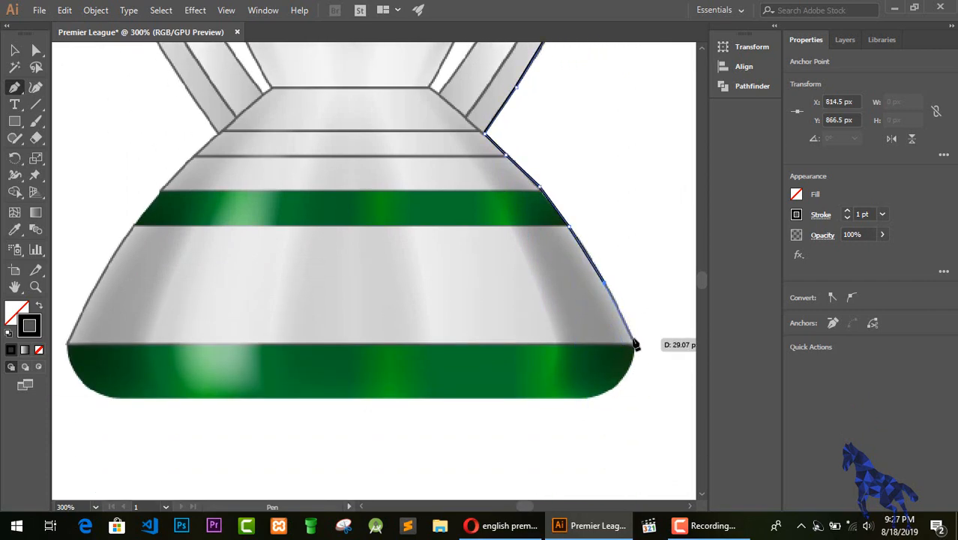
pyautogui.click(635, 344)
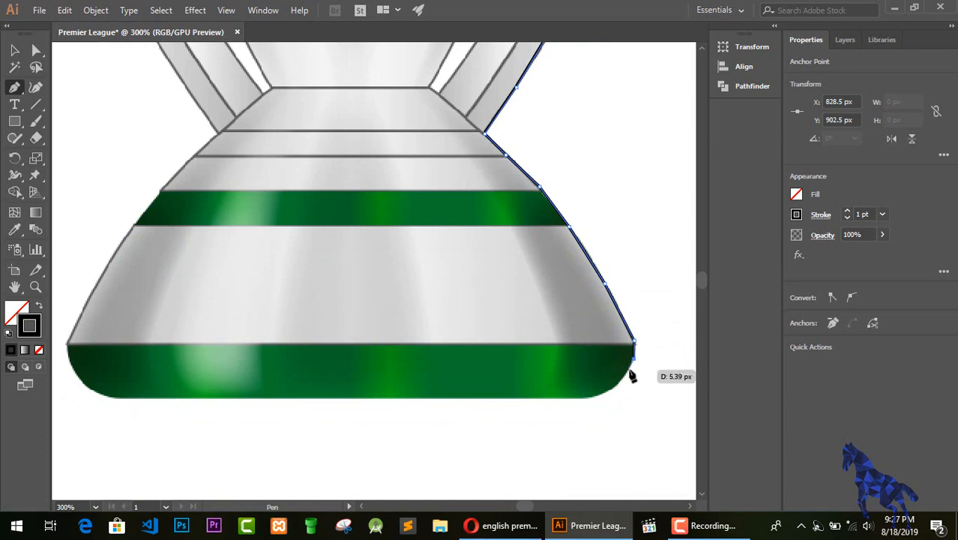
# Step: Trace the bottom green band's rounded right corner, its straight lower edge and its rounded left corner
pyautogui.moveTo(614, 386); pyautogui.dragTo(591, 397)
pyautogui.click(590, 395)
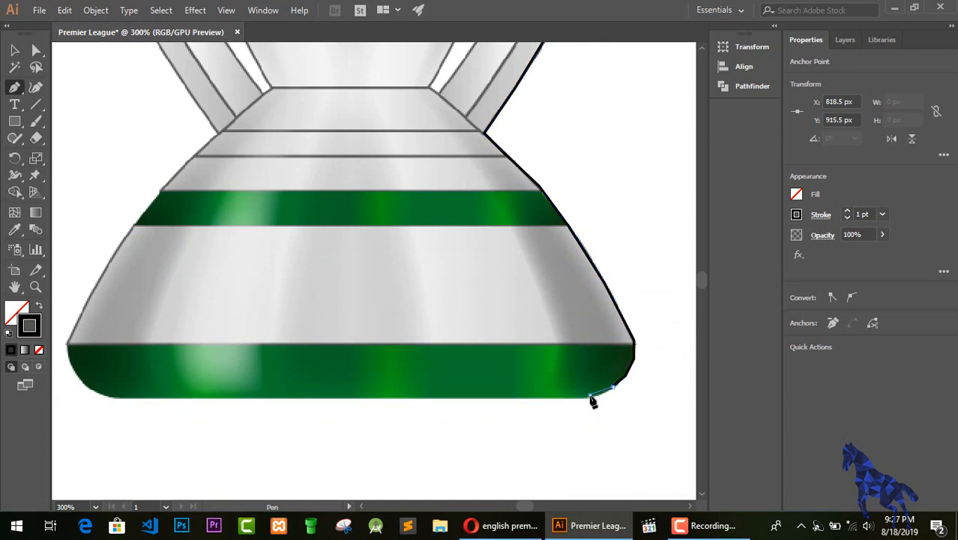
pyautogui.click(110, 395)
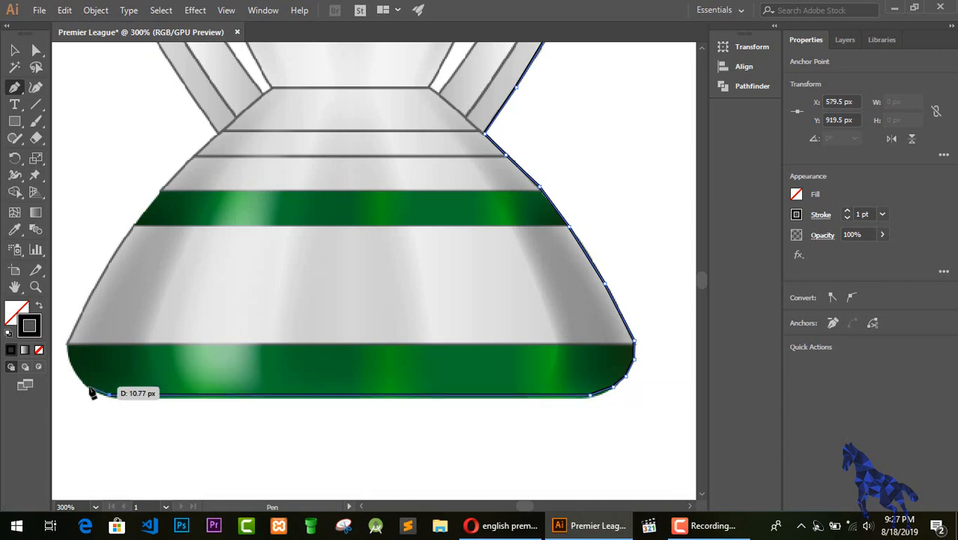
pyautogui.click(86, 387)
pyautogui.click(70, 366)
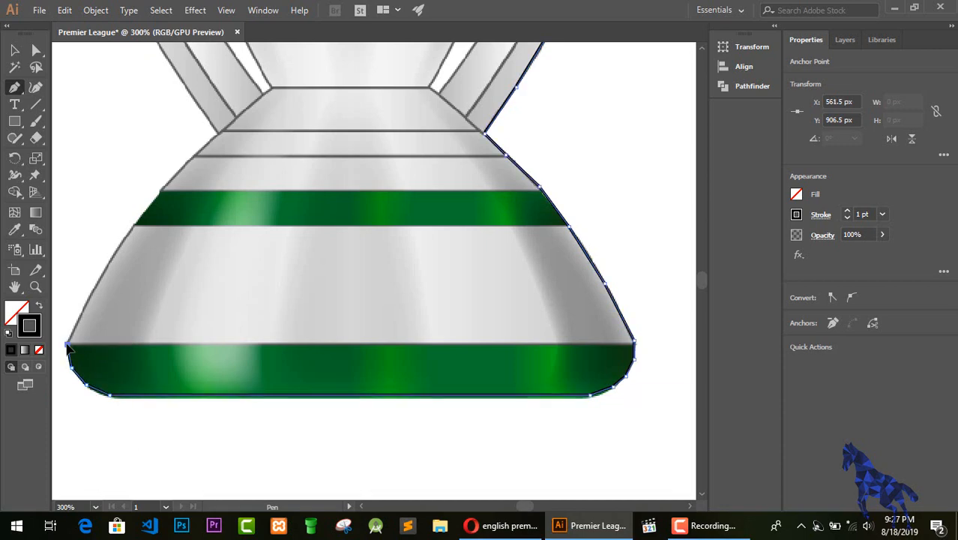
# Step: Extend the path up the left side of the base to where the left handle meets it
pyautogui.click(67, 344)
pyautogui.click(90, 294)
pyautogui.click(116, 249)
pyautogui.click(138, 220)
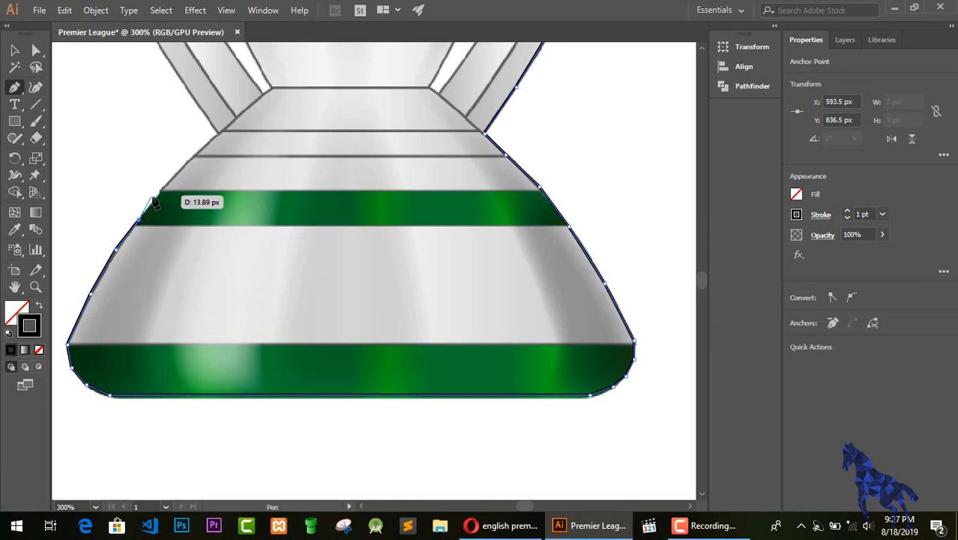
pyautogui.click(162, 193)
pyautogui.click(194, 156)
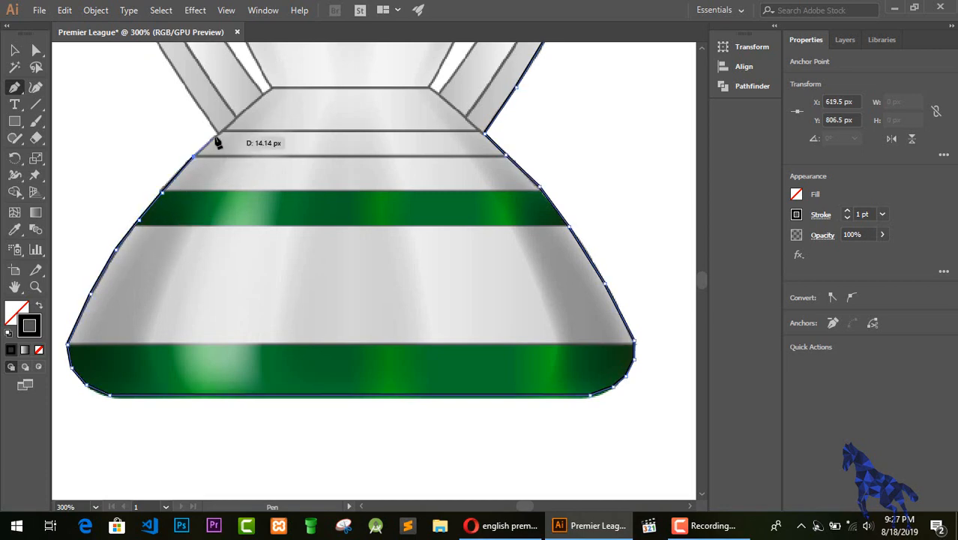
pyautogui.click(218, 133)
# Step: Trace the lower outer curve of the left handle upward from the base, past the handle's inner brace
pyautogui.scroll(4, 219, 139)
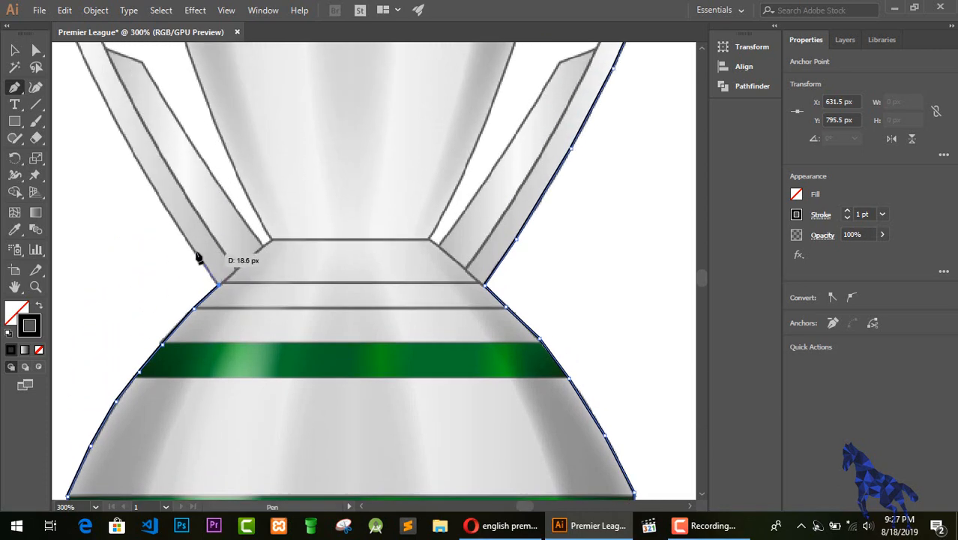
pyautogui.click(155, 192)
pyautogui.scroll(3, 156, 198)
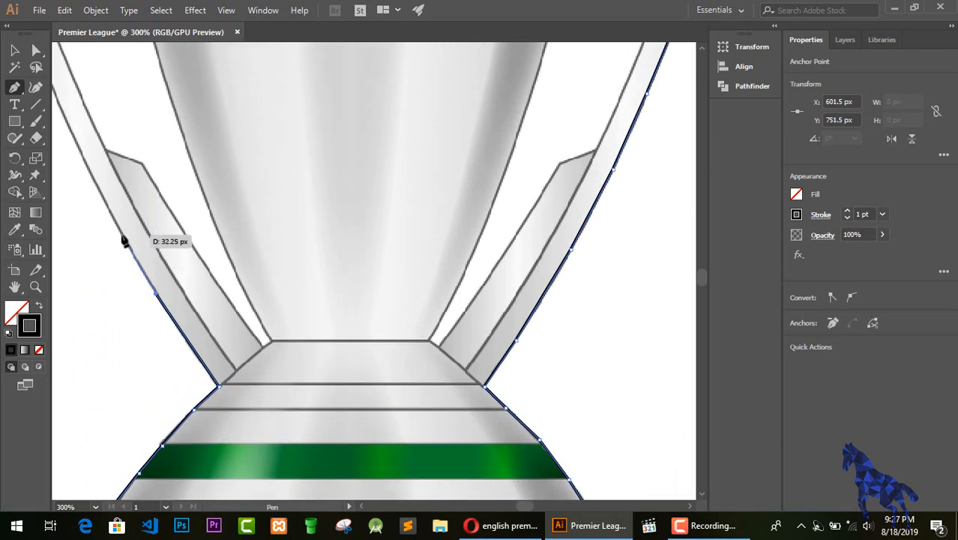
pyautogui.click(120, 234)
pyautogui.scroll(4, 118, 235)
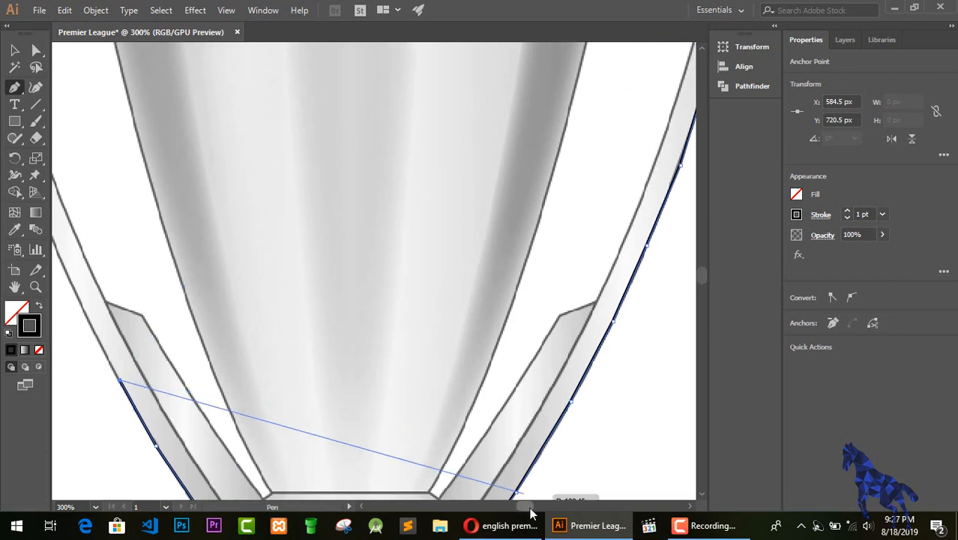
pyautogui.moveTo(530, 508); pyautogui.dragTo(528, 510)
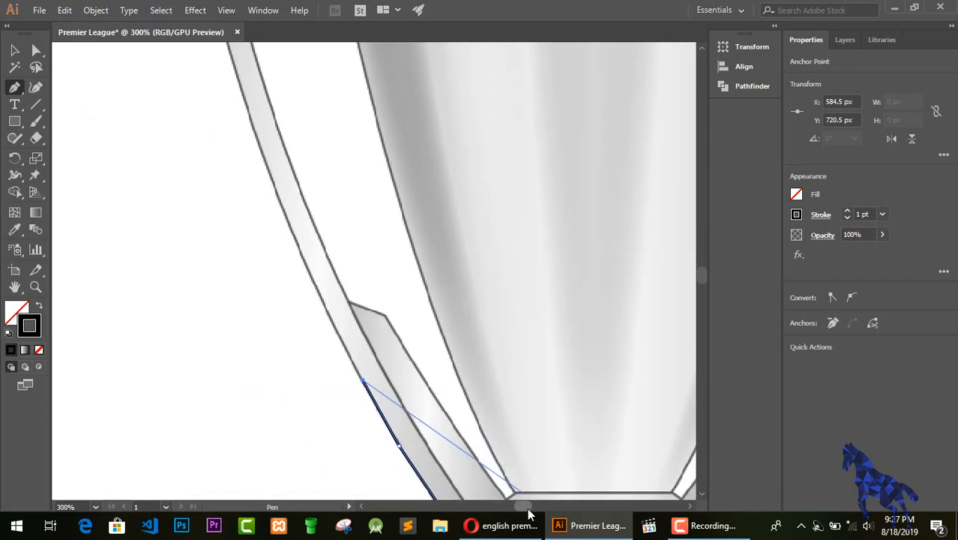
pyautogui.click(304, 262)
# Step: Continue up the middle of the left handle's outer curve, undoing and re-placing one misplaced anchor point
pyautogui.scroll(5, 302, 260)
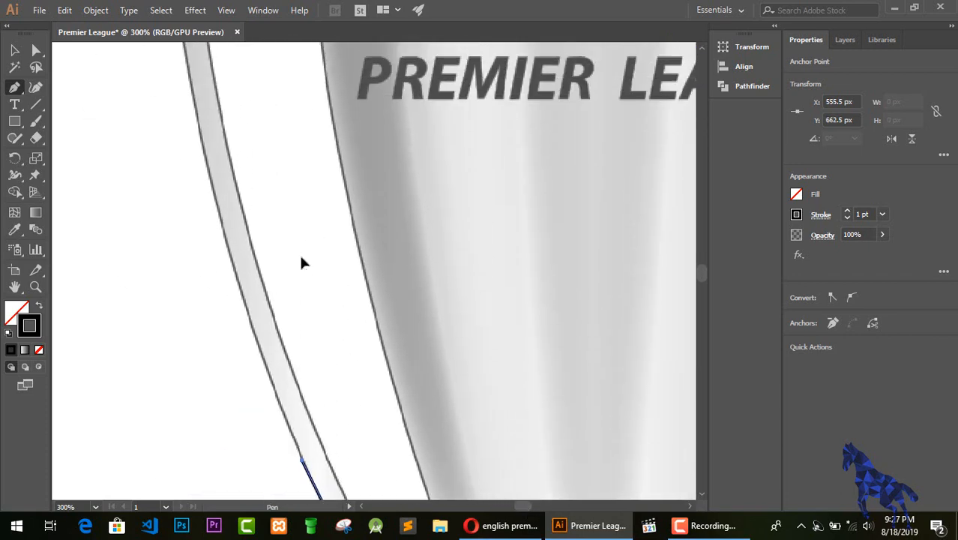
pyautogui.click(273, 384)
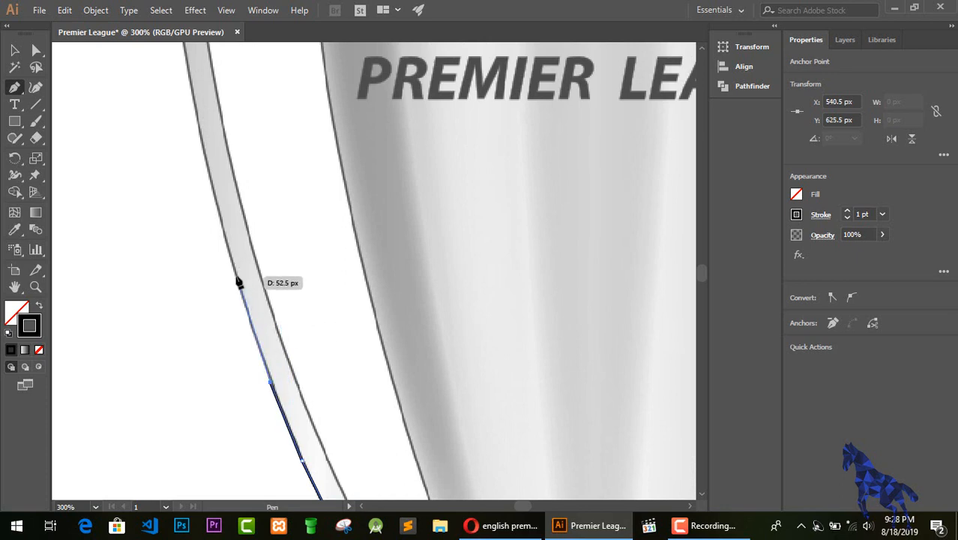
pyautogui.click(235, 278)
pyautogui.hotkey('ctrl', 'z')
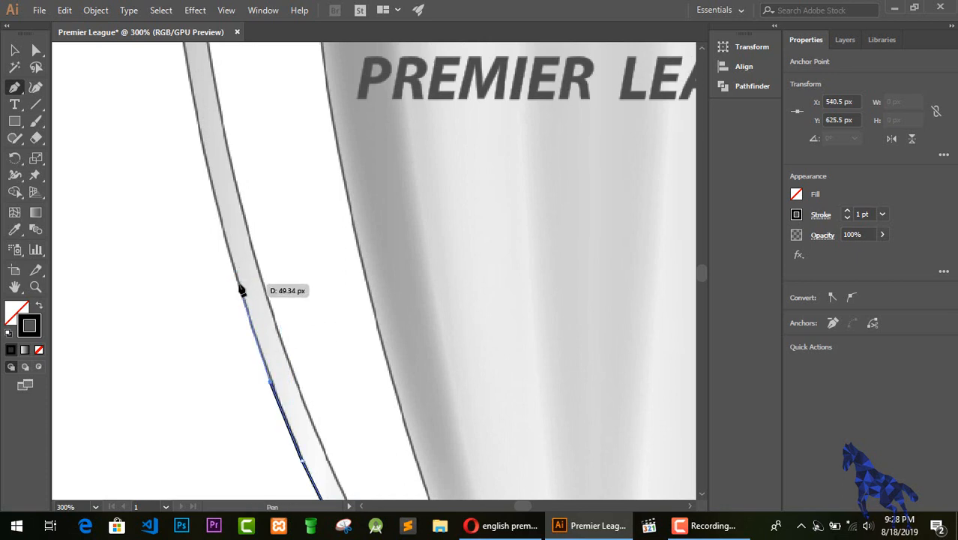
pyautogui.click(241, 291)
pyautogui.scroll(6, 241, 290)
pyautogui.scroll(-3, 222, 395)
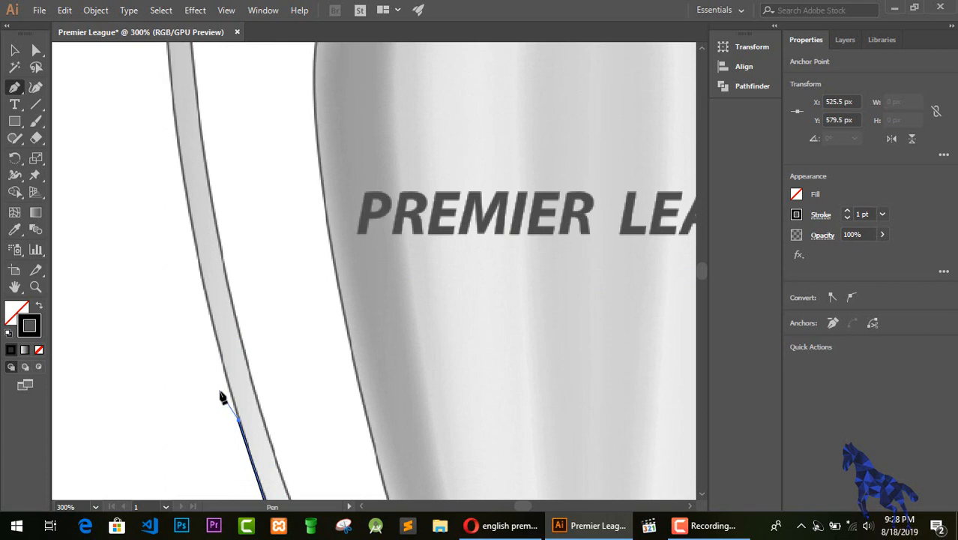
pyautogui.click(218, 345)
pyautogui.scroll(-3, 218, 347)
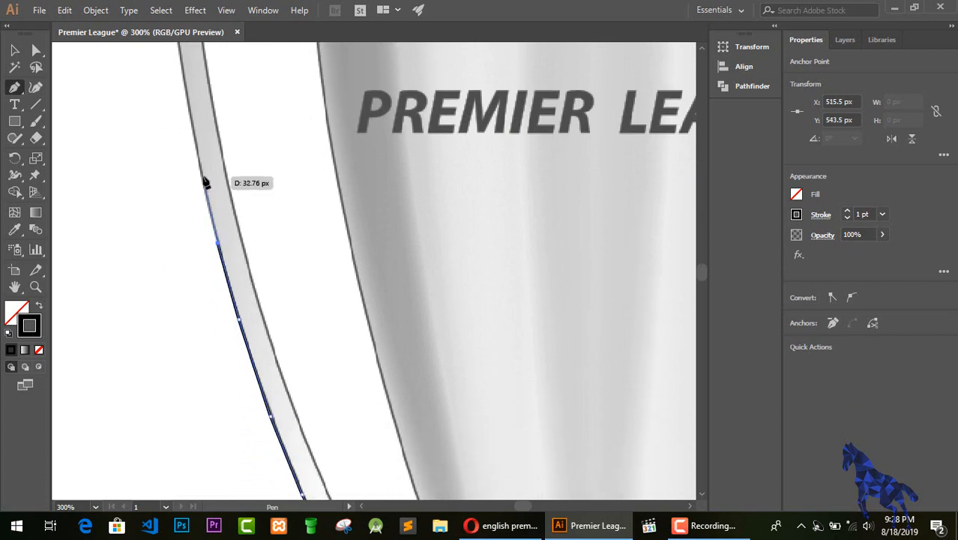
# Step: Trace the rest of the left handle up beside the lion frame and close the outline at its outer top corner
pyautogui.scroll(4, 205, 183)
pyautogui.click(185, 83)
pyautogui.scroll(3, 187, 239)
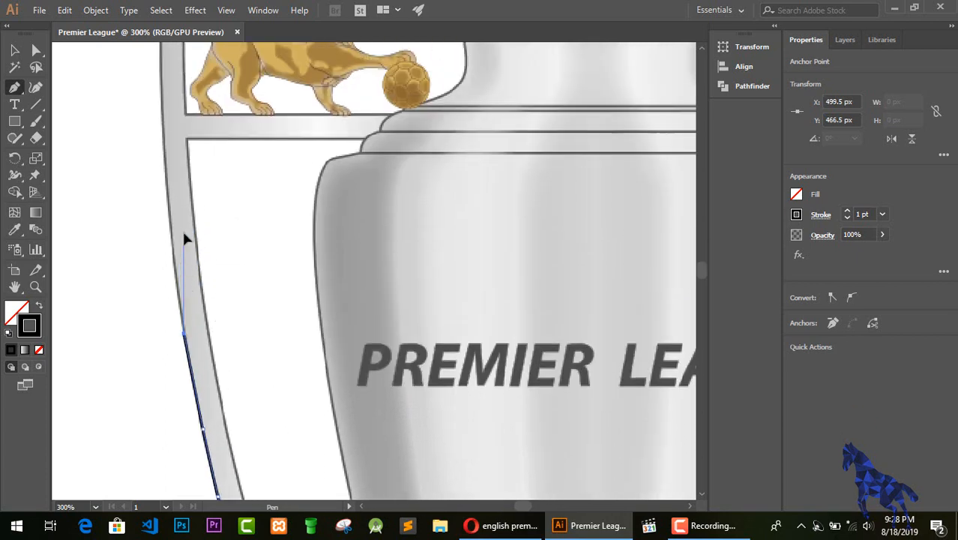
pyautogui.scroll(2, 180, 278)
pyautogui.click(171, 314)
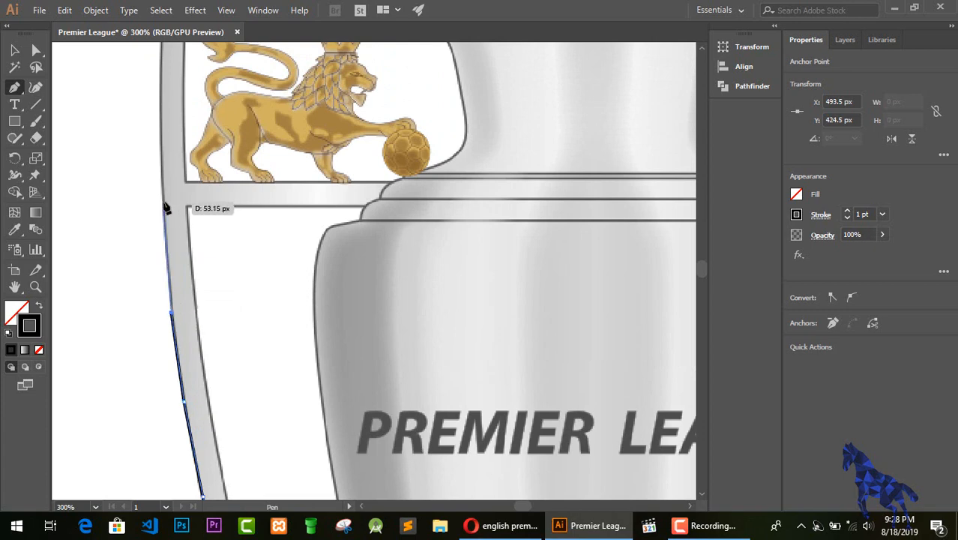
pyautogui.click(164, 202)
pyautogui.scroll(4, 163, 203)
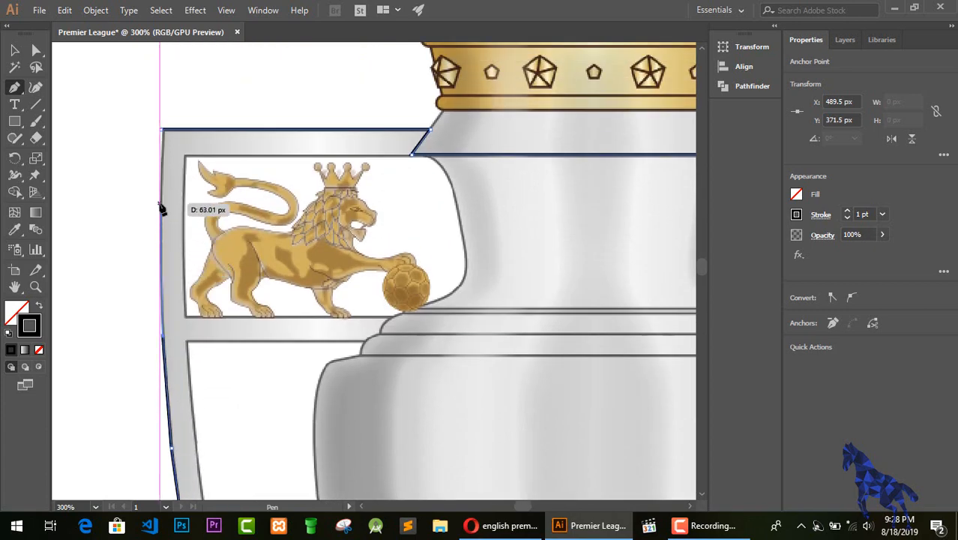
pyautogui.click(161, 219)
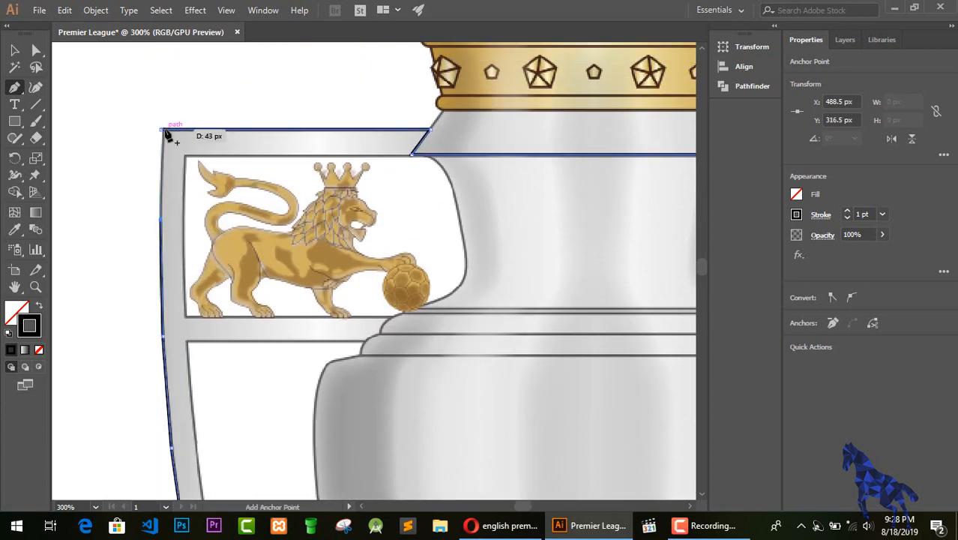
pyautogui.click(167, 134)
# Step: Start a new path along the crown's upper zigzag edge, from the left tip to the right tip
pyautogui.scroll(10, 205, 186)
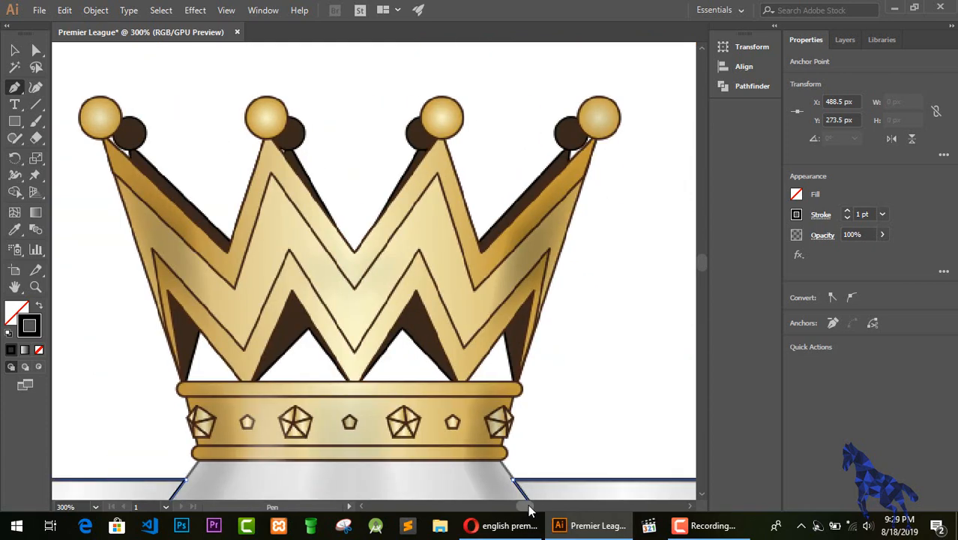
pyautogui.click(226, 251)
pyautogui.click(266, 140)
pyautogui.click(355, 250)
pyautogui.click(443, 140)
pyautogui.click(480, 250)
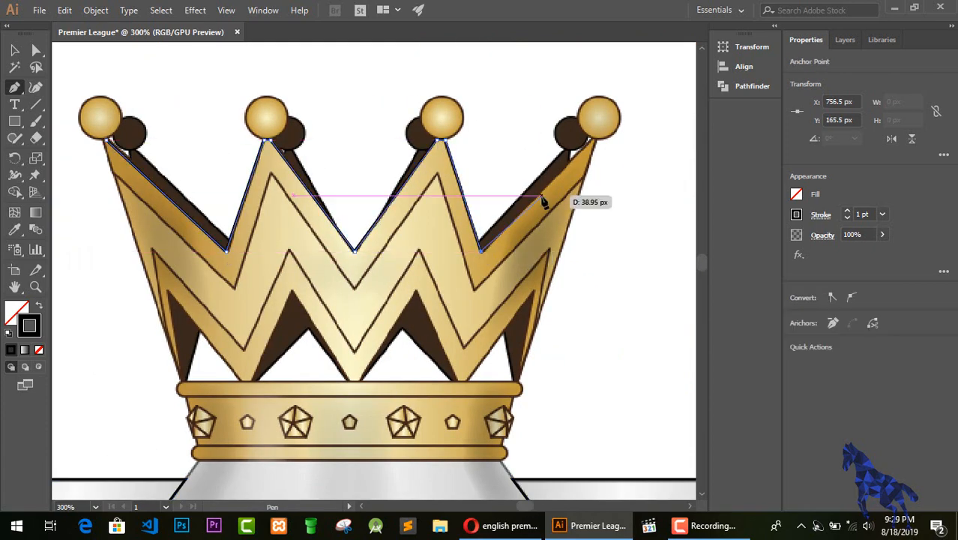
pyautogui.click(593, 140)
# Step: Continue the crown path down its right side and along the right half of the lower zigzag to the centre point
pyautogui.click(521, 384)
pyautogui.click(531, 292)
pyautogui.click(461, 382)
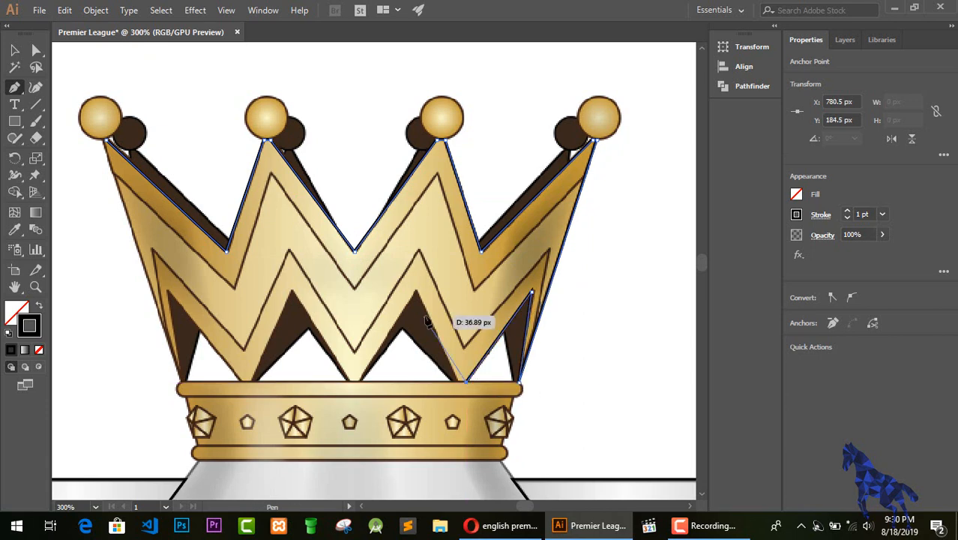
pyautogui.click(416, 290)
pyautogui.click(362, 382)
pyautogui.click(350, 381)
# Step: Trace the left half of the crown's lower zigzag and close the path up the left side at the left tip
pyautogui.click(291, 290)
pyautogui.click(252, 382)
pyautogui.click(242, 382)
pyautogui.click(169, 290)
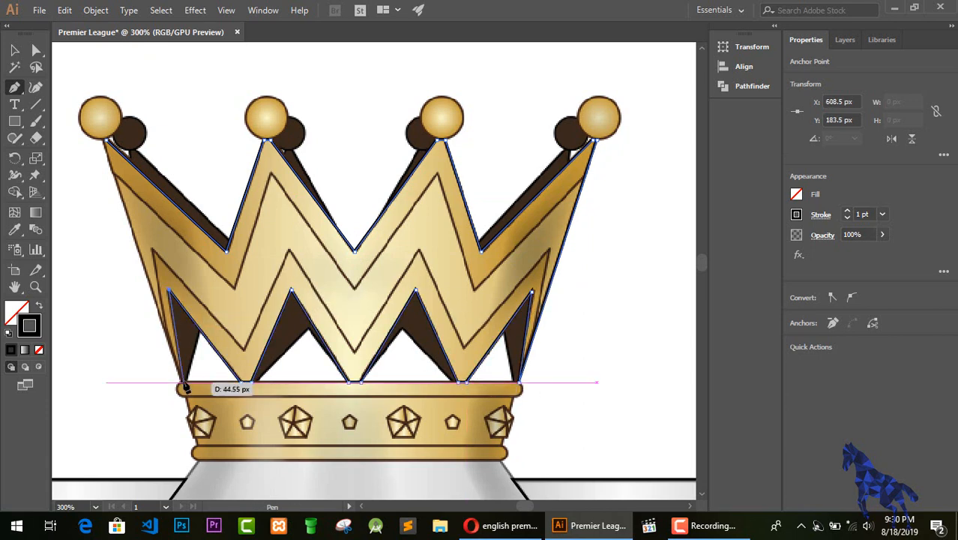
pyautogui.click(180, 382)
pyautogui.click(107, 141)
# Step: Try tracing a closed outline around the narrow lower rim of the crown's band
pyautogui.scroll(-3, 490, 326)
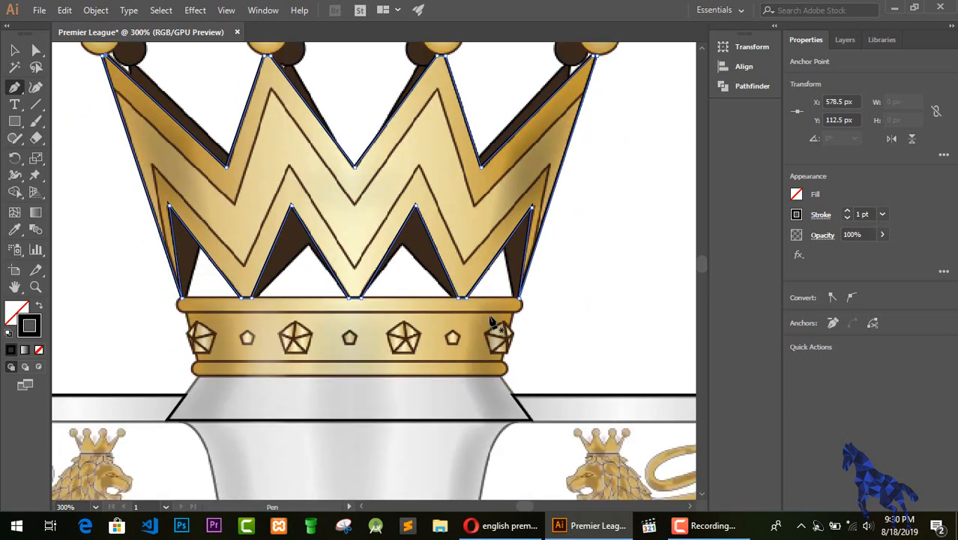
pyautogui.click(195, 350)
pyautogui.click(507, 350)
pyautogui.click(507, 358)
pyautogui.click(196, 359)
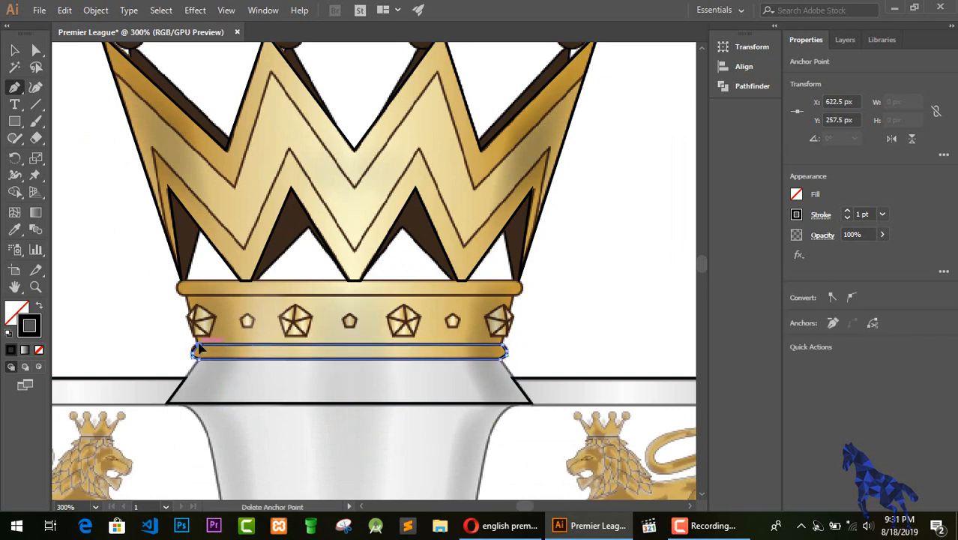
pyautogui.click(195, 349)
# Step: Discard the traced outline of the crown's lower rim, clear the selection and return to the Pen tool
pyautogui.scroll(1, 196, 346)
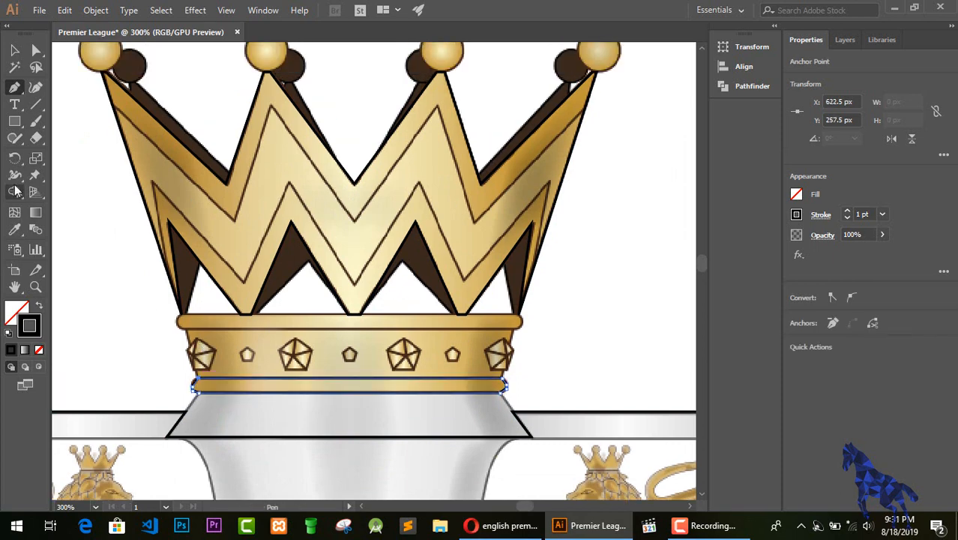
pyautogui.click(108, 72)
pyautogui.press('v')
pyautogui.click(94, 161)
pyautogui.moveTo(94, 160); pyautogui.dragTo(277, 196)
pyautogui.click(62, 190)
pyautogui.press('p')
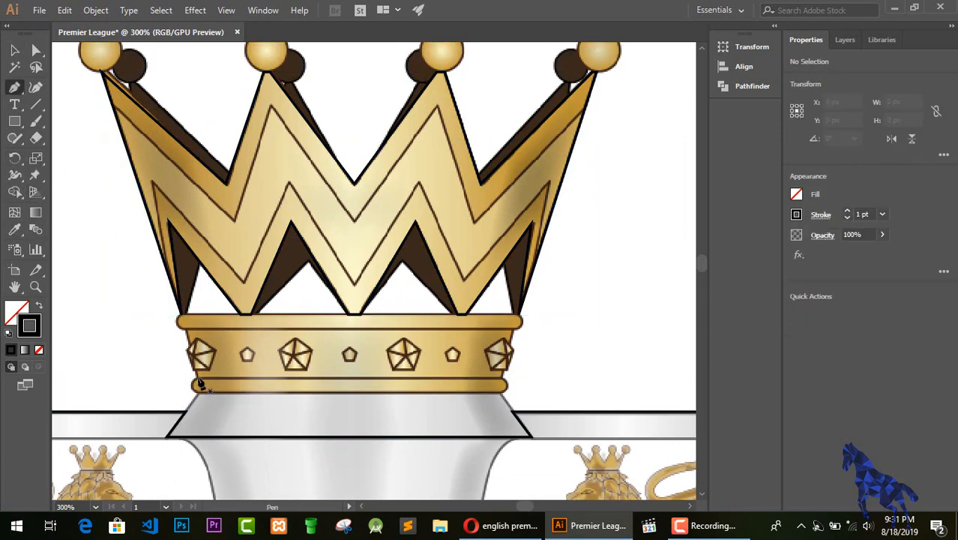
# Step: Retrace the crown's lower rim as a closed path with straight long edges and angled ends
pyautogui.click(198, 378)
pyautogui.click(501, 378)
pyautogui.hotkey('ctrl', '=')
pyautogui.click(381, 276)
pyautogui.click(373, 291)
pyautogui.hotkey('ctrl', '-')
pyautogui.click(69, 270)
pyautogui.click(70, 256)
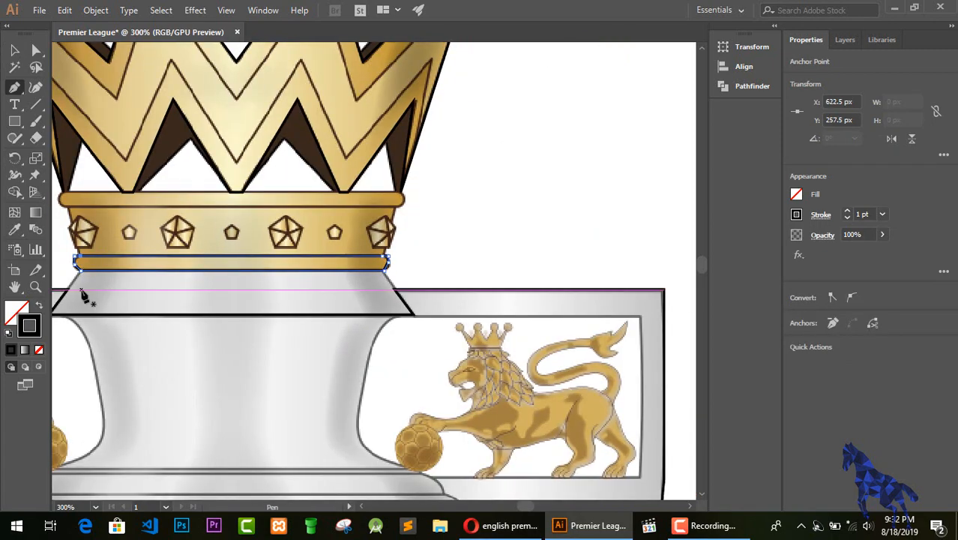
# Step: Round both ends of the lower rim's outline with the Smooth tool, then deselect it
pyautogui.hscroll(-8, 81, 293)
pyautogui.rightClick(15, 138)
pyautogui.click(64, 174)
pyautogui.moveTo(473, 270); pyautogui.dragTo(466, 256)
pyautogui.moveTo(161, 256); pyautogui.dragTo(156, 264)
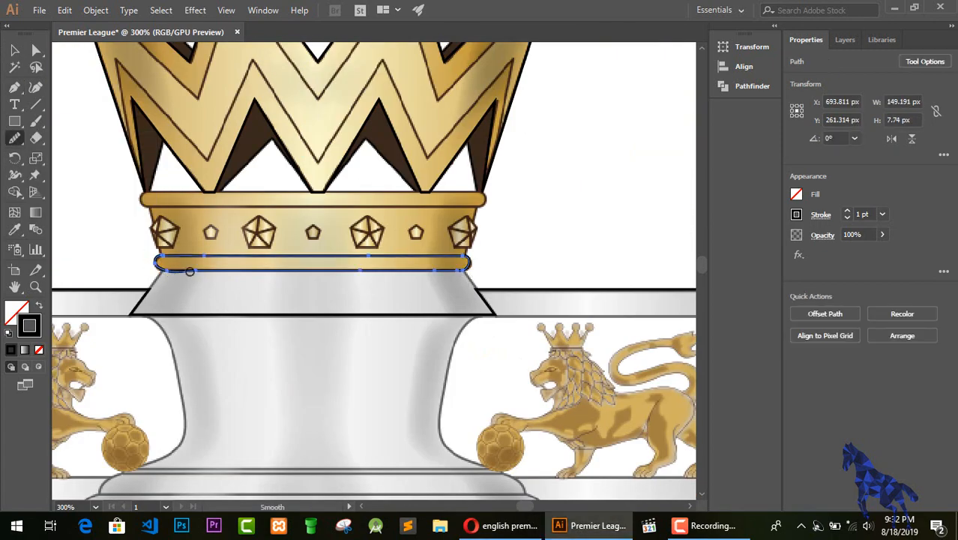
pyautogui.hotkey('ctrl', 'shift', 'a')
# Step: Trace the upper zigzag line across the crown's front with the Pen tool, from its left edge to its right edge
pyautogui.press('p')
pyautogui.scroll(4, 262, 192)
pyautogui.click(75, 100)
pyautogui.click(197, 214)
pyautogui.click(233, 100)
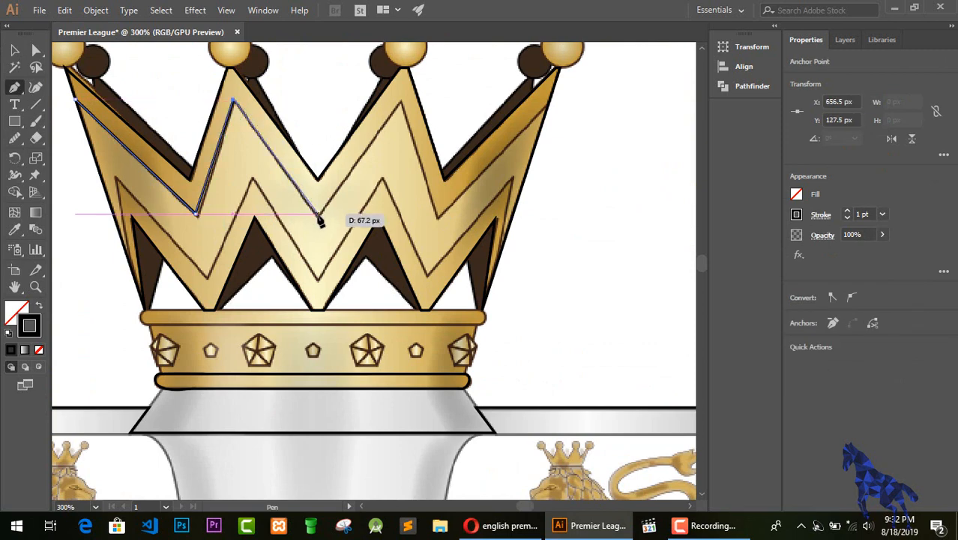
pyautogui.click(318, 213)
pyautogui.click(400, 103)
pyautogui.click(438, 217)
pyautogui.click(547, 107)
# Step: Continue the path down the crown's right edge and back along the lower zigzag, close it at its start and deselect it
pyautogui.click(500, 253)
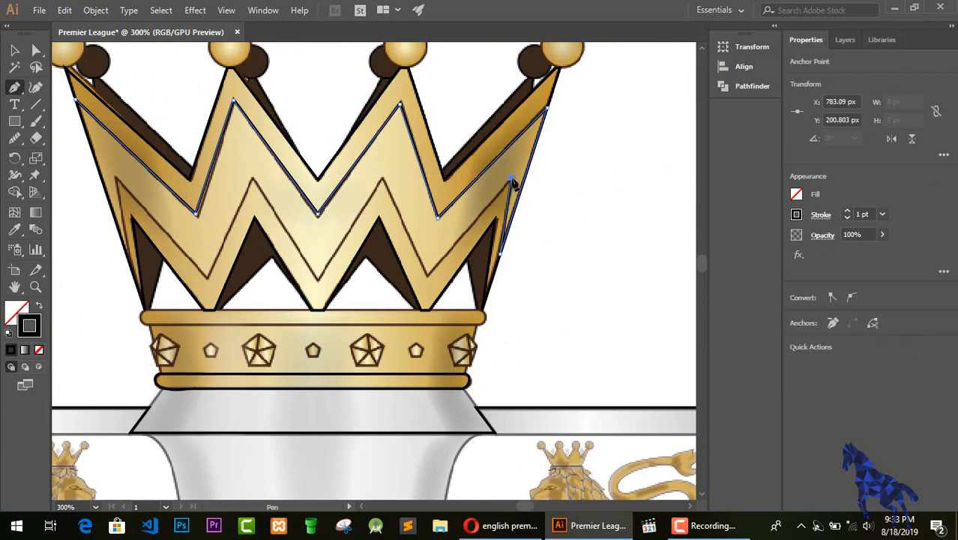
pyautogui.click(510, 179)
pyautogui.click(428, 274)
pyautogui.click(381, 178)
pyautogui.click(75, 100)
pyautogui.hotkey('ctrl', 'shift', 'a')
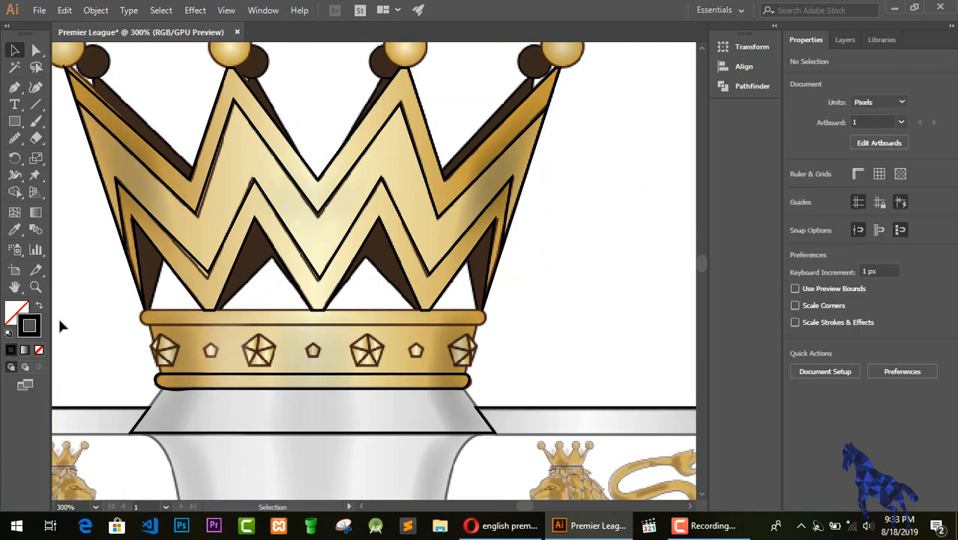
# Step: Outline the narrow rim along the top of the crown's band with rounded ends, deselect it and return to the Pen tool
pyautogui.scroll(-2, 58, 315)
pyautogui.click(142, 245)
pyautogui.moveTo(484, 246); pyautogui.dragTo(482, 257)
pyautogui.moveTo(143, 250); pyautogui.dragTo(145, 258)
pyautogui.press('v')
pyautogui.click(83, 255)
pyautogui.press('p')
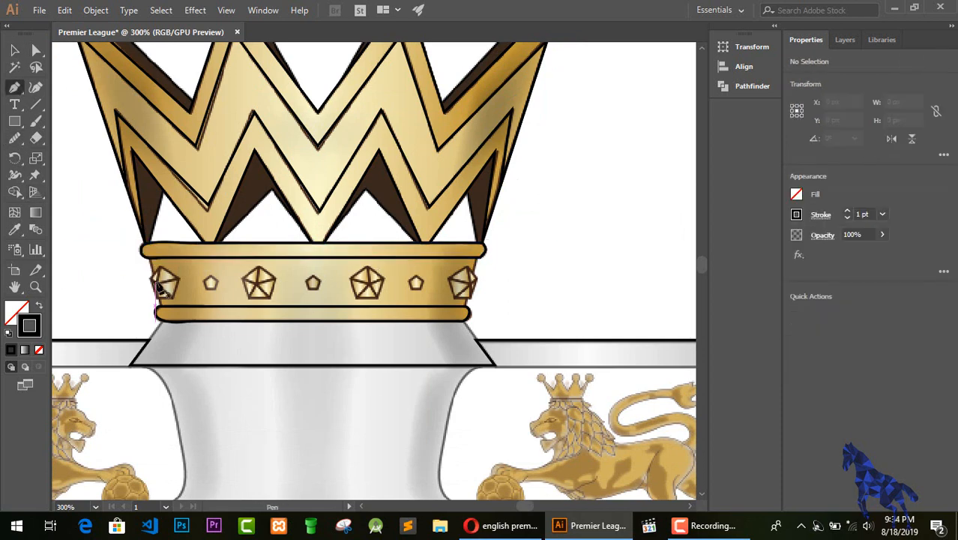
# Step: Outline the leftmost and second large pentagon gems on the crown's band
pyautogui.click(151, 280)
pyautogui.click(159, 266)
pyautogui.click(151, 280)
pyautogui.click(244, 282)
pyautogui.click(259, 267)
pyautogui.click(275, 276)
pyautogui.click(272, 296)
pyautogui.click(249, 296)
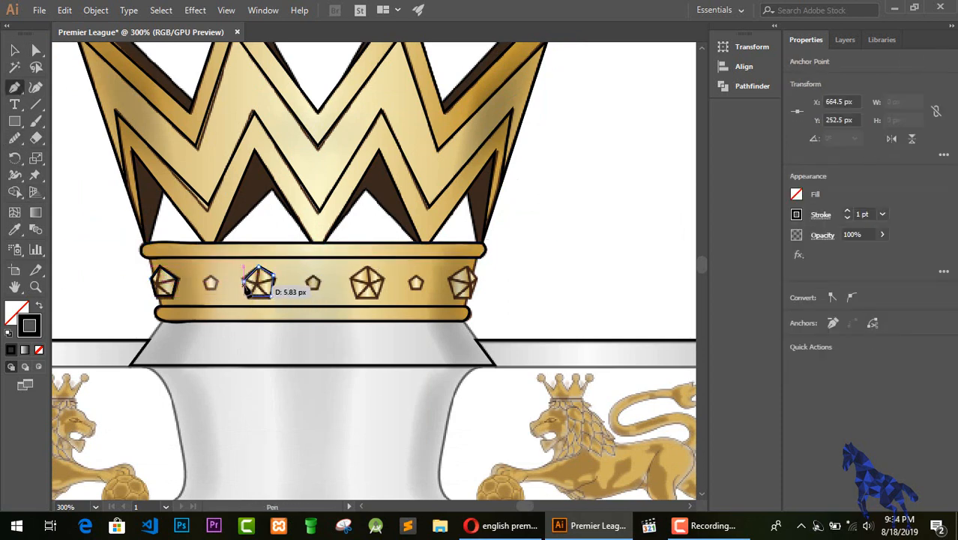
# Step: Outline the small pentagons at the middle and left of the crown's band, undoing the misplaced points of the left one
pyautogui.click(309, 281)
pyautogui.click(210, 277)
pyautogui.click(217, 281)
pyautogui.click(214, 287)
pyautogui.click(206, 287)
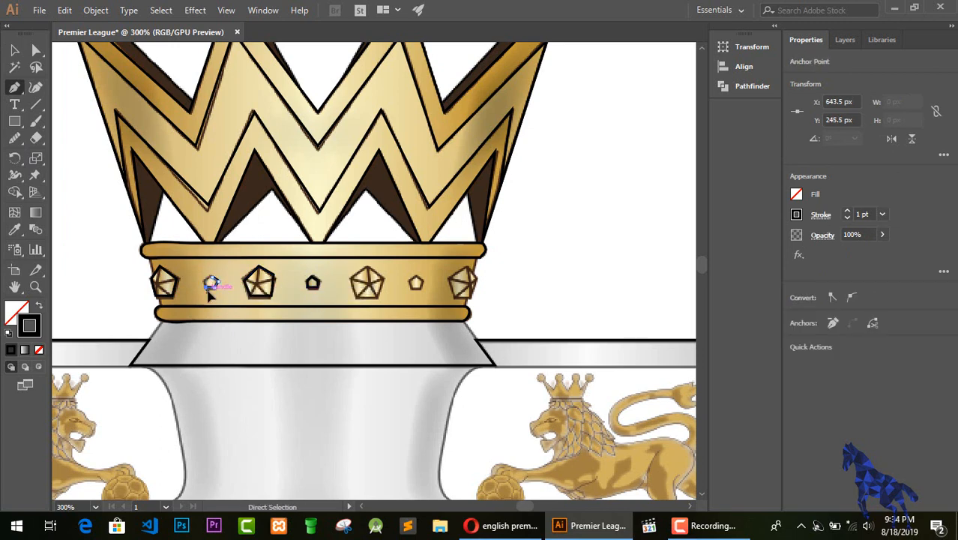
pyautogui.hotkey('ctrl', 'z')
pyautogui.hotkey('ctrl', 'z')
# Step: Outline the remaining small and large pentagon gems on the right half of the crown's band
pyautogui.click(417, 277)
pyautogui.click(451, 277)
pyautogui.click(468, 267)
pyautogui.click(476, 277)
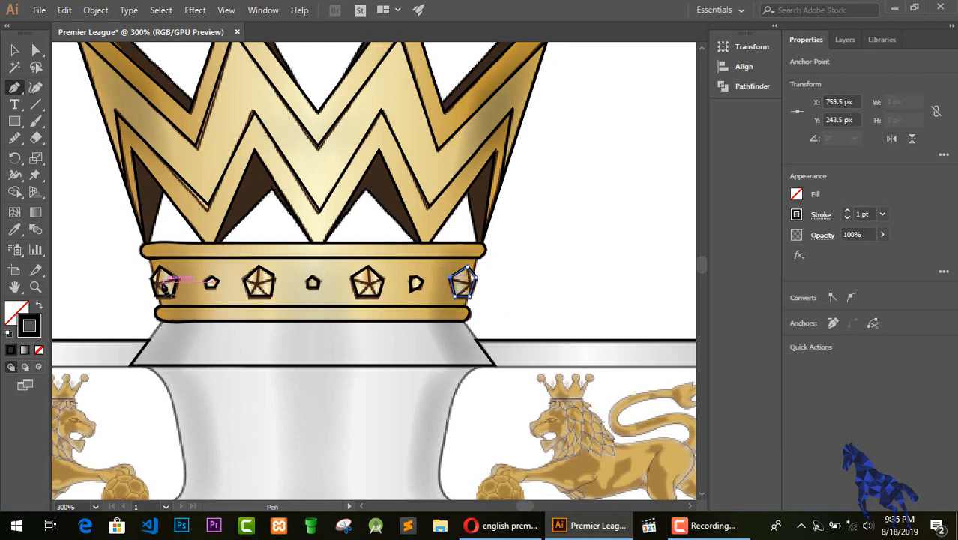
# Step: Draw the first facet lines from the corners to the centre inside the four large pentagon gems
pyautogui.moveTo(164, 284); pyautogui.dragTo(165, 276)
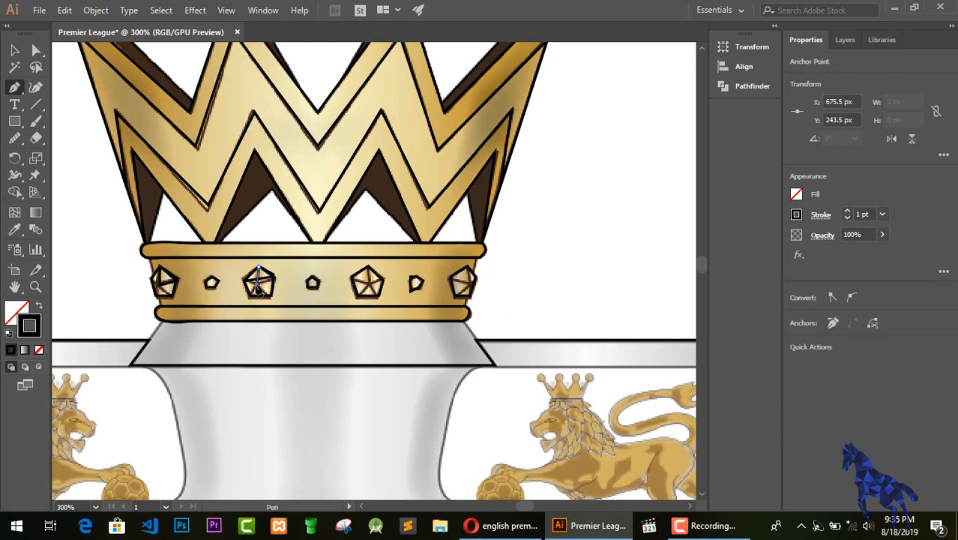
pyautogui.click(257, 284)
pyautogui.click(249, 297)
pyautogui.press('Escape')
pyautogui.click(351, 278)
pyautogui.click(367, 283)
pyautogui.click(383, 278)
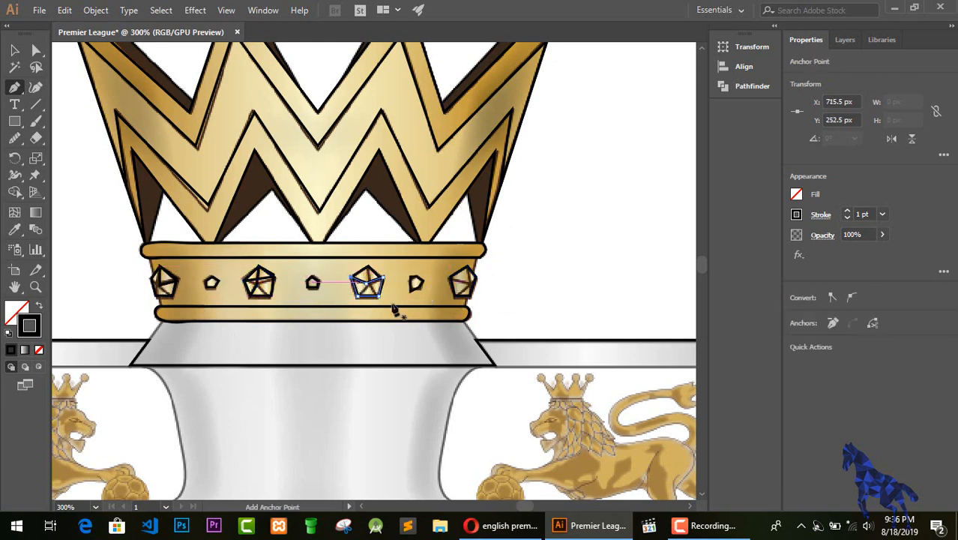
pyautogui.click(451, 277)
pyautogui.click(470, 284)
# Step: Add the remaining facet lines from the lower corners to the centres of the large pentagon gems
pyautogui.click(164, 297)
pyautogui.click(163, 283)
pyautogui.click(174, 297)
pyautogui.click(163, 297)
pyautogui.click(270, 296)
pyautogui.click(257, 283)
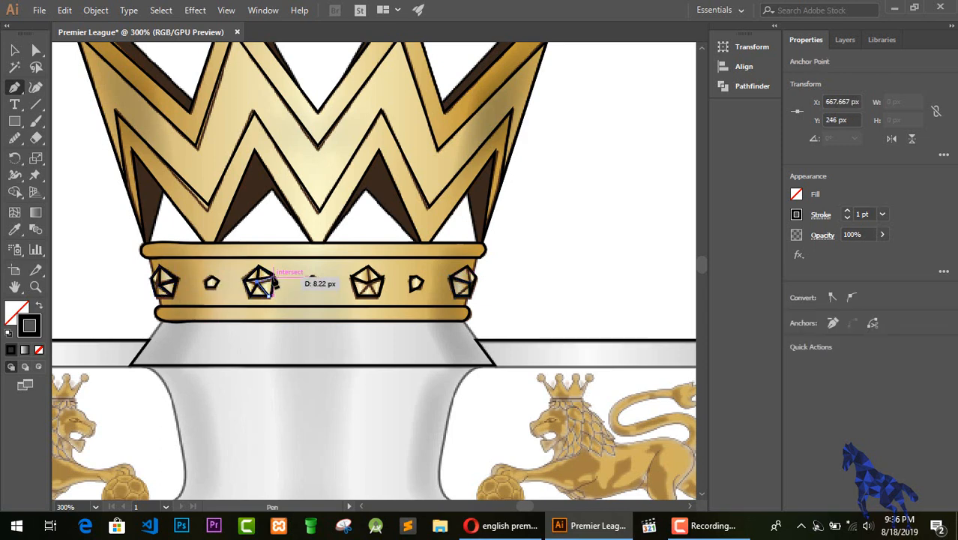
pyautogui.click(455, 297)
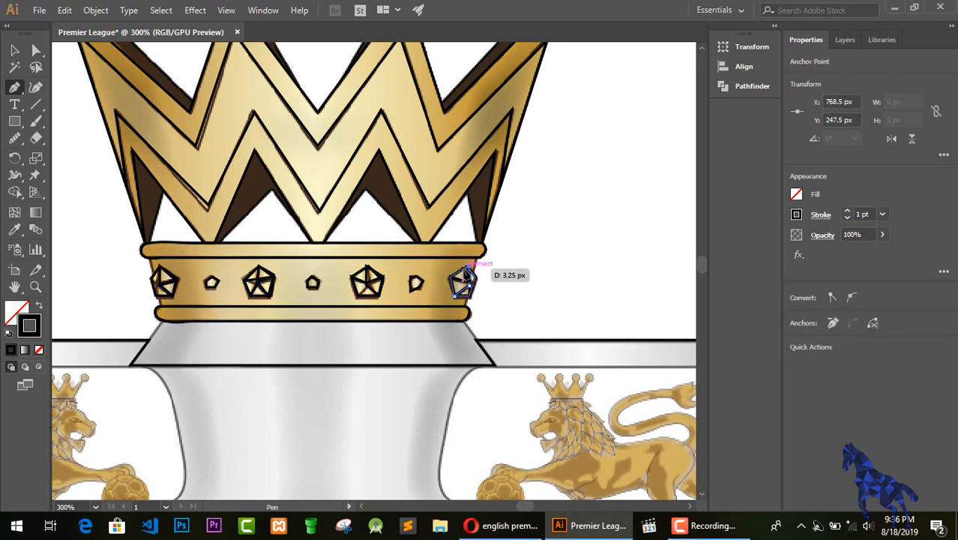
# Step: Trace the flared silver collar below the crown as a closed four-sided path, undoing the misplaced first corner
pyautogui.scroll(-2, 284, 333)
pyautogui.click(164, 254)
pyautogui.click(130, 298)
pyautogui.hotkey('ctrl', 'z')
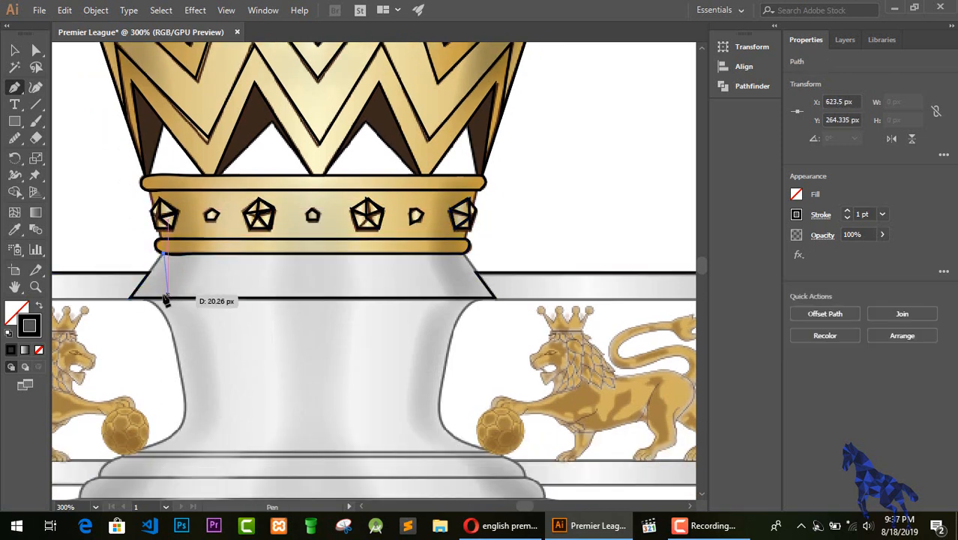
pyautogui.click(130, 297)
pyautogui.click(495, 297)
pyautogui.click(464, 254)
pyautogui.click(163, 254)
# Step: Trace the left curved side of the trophy's neck from its lower ledge up to the collar
pyautogui.hotkey('ctrl', '-')
pyautogui.scroll(-2, 452, 309)
pyautogui.hotkey('ctrl', '=')
pyautogui.scroll(-2, 542, 334)
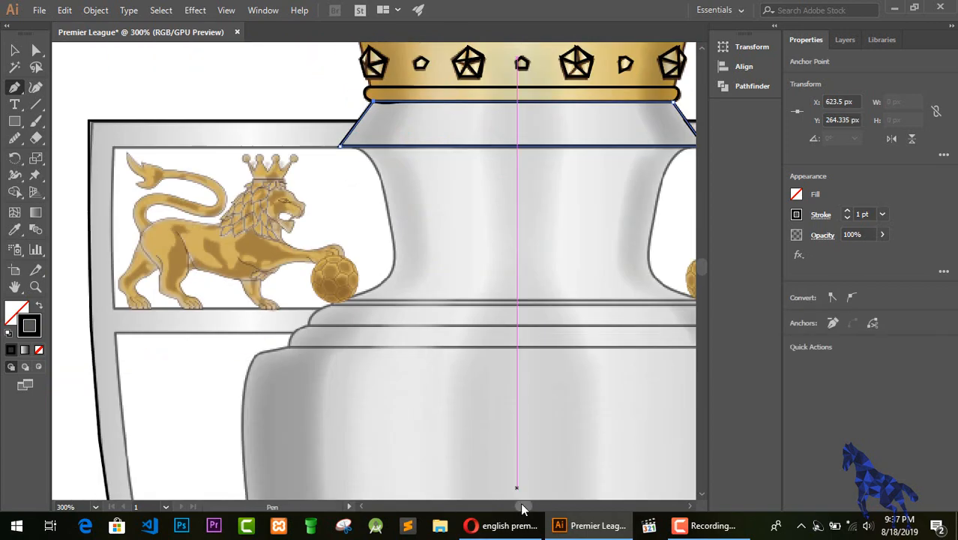
pyautogui.moveTo(523, 506); pyautogui.dragTo(530, 507)
pyautogui.moveTo(171, 301); pyautogui.dragTo(192, 302)
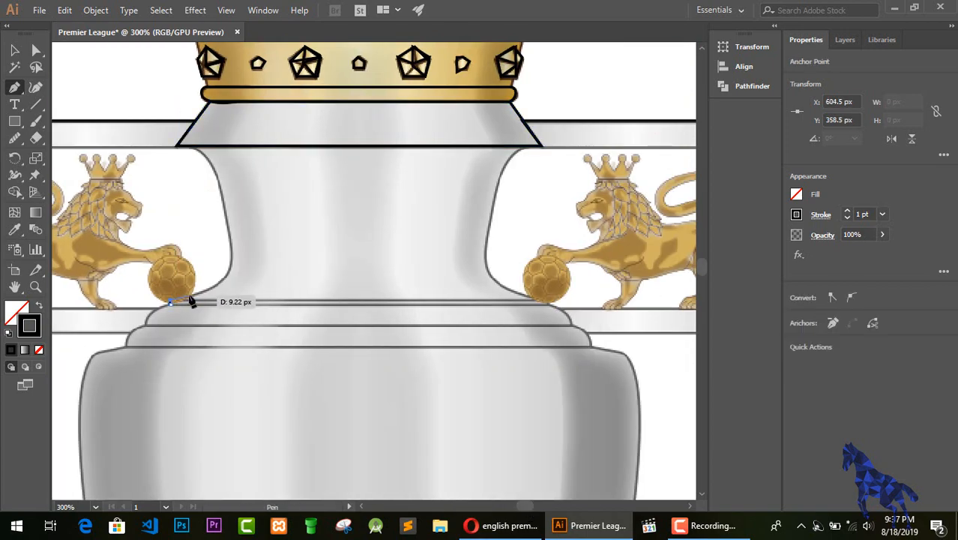
pyautogui.click(219, 188)
pyautogui.click(214, 168)
pyautogui.click(193, 146)
# Step: Continue the neck outline along its top edge, down the right curve and back along the ledge to close it
pyautogui.click(525, 146)
pyautogui.click(516, 154)
pyautogui.click(508, 164)
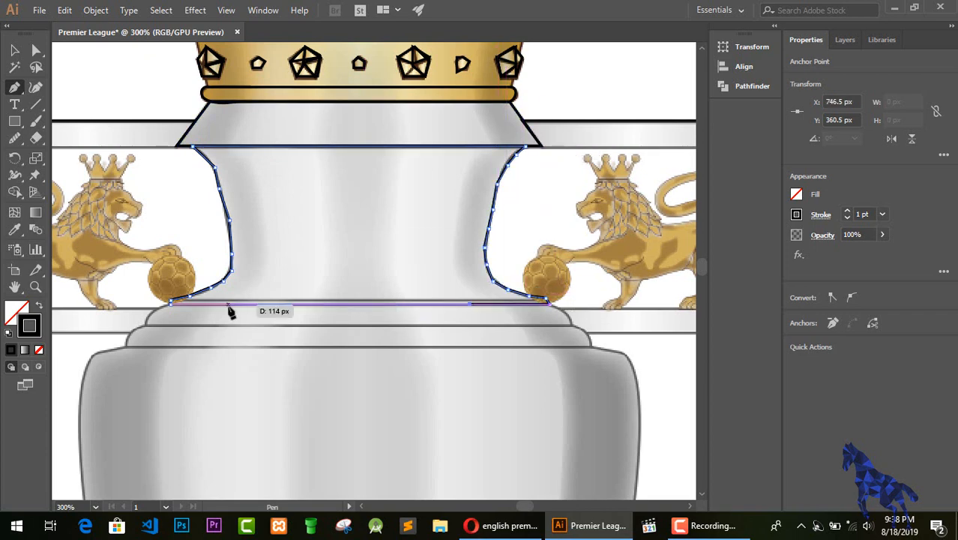
pyautogui.click(171, 304)
# Step: Smooth the curved sides of the neck outline with the Smooth tool, undo the last stroke and deselect the path
pyautogui.click(15, 138)
pyautogui.moveTo(513, 160); pyautogui.dragTo(497, 241)
pyautogui.hotkey('ctrl', 'z')
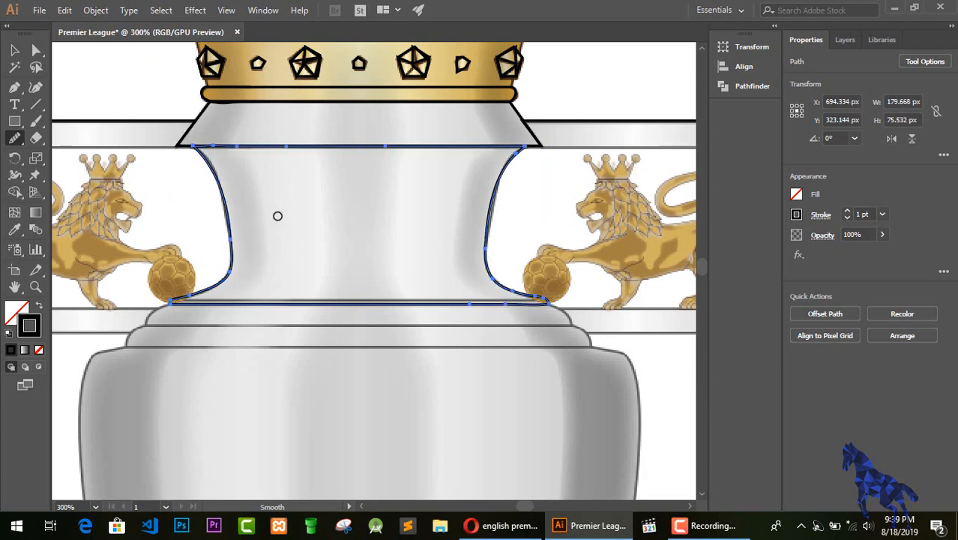
pyautogui.scroll(-3, 357, 369)
pyautogui.hotkey('ctrl', 'shift', 'a')
# Step: Trace the stepped shoulder between the neck and the body as one closed Pen path
pyautogui.press('p')
pyautogui.moveTo(125, 260); pyautogui.dragTo(129, 256)
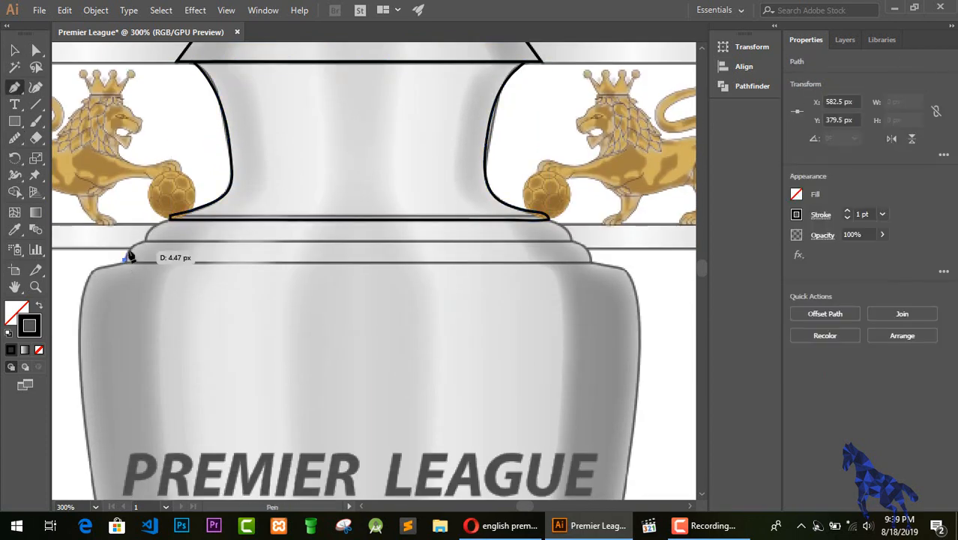
pyautogui.click(131, 249)
pyautogui.click(143, 242)
pyautogui.click(150, 232)
pyautogui.click(159, 224)
pyautogui.click(171, 220)
pyautogui.click(550, 220)
pyautogui.click(559, 227)
pyautogui.click(573, 241)
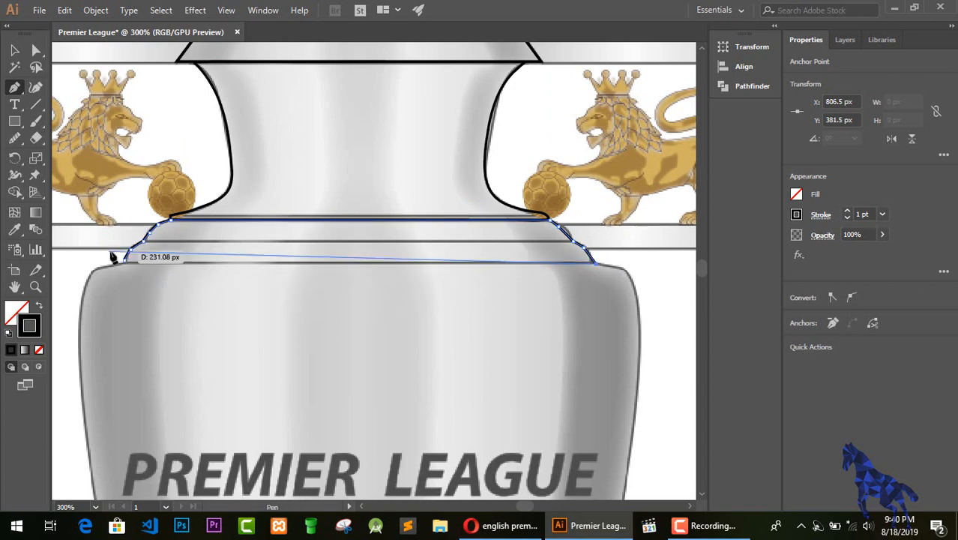
pyautogui.click(124, 260)
# Step: Trace the top edge of the trophy's body and the upper part of its right side
pyautogui.scroll(-9, 531, 336)
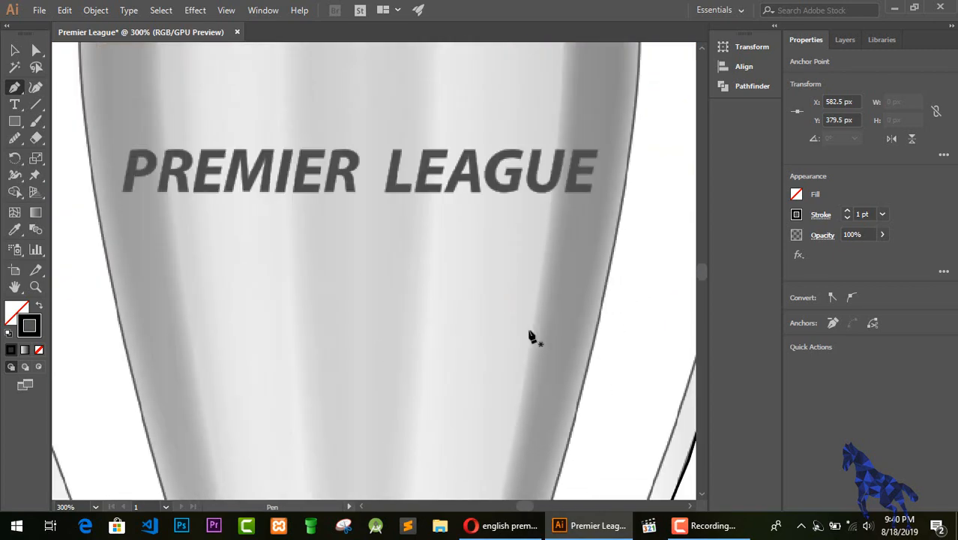
pyautogui.scroll(10, 531, 336)
pyautogui.click(94, 305)
pyautogui.click(130, 294)
pyautogui.click(592, 294)
pyautogui.click(628, 302)
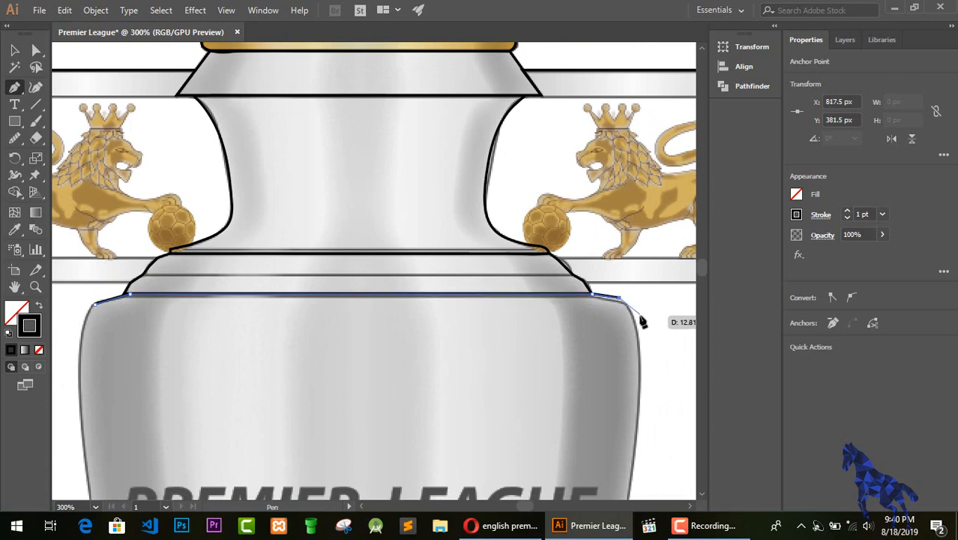
pyautogui.scroll(-5, 639, 322)
pyautogui.click(636, 298)
pyautogui.scroll(-5, 636, 292)
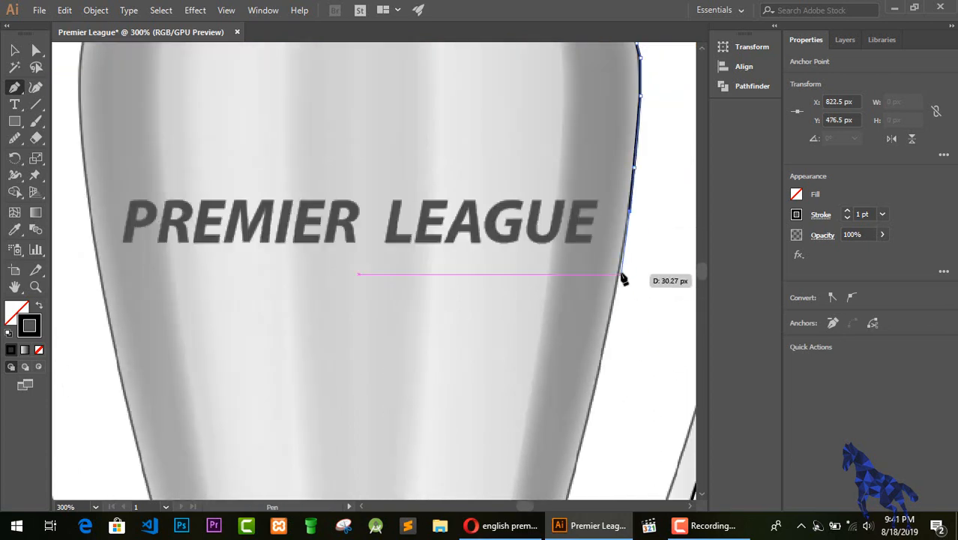
# Step: Continue the body outline down the lower right side and across the narrow bottom edge above the base
pyautogui.click(597, 371)
pyautogui.scroll(-5, 596, 360)
pyautogui.scroll(-5, 576, 338)
pyautogui.click(552, 270)
pyautogui.scroll(-5, 513, 375)
pyautogui.click(493, 287)
pyautogui.click(469, 337)
pyautogui.click(438, 399)
pyautogui.click(281, 400)
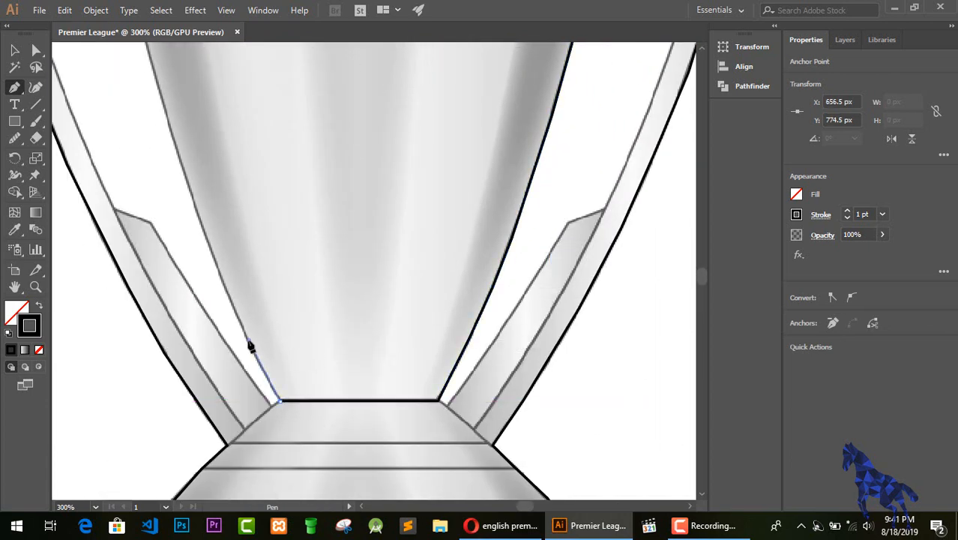
# Step: Trace the body's left side back up to the shoulder and close the outline
pyautogui.click(248, 339)
pyautogui.scroll(1, 249, 339)
pyautogui.click(189, 255)
pyautogui.scroll(3, 187, 255)
pyautogui.scroll(4, 126, 213)
pyautogui.click(88, 282)
pyautogui.click(79, 210)
pyautogui.scroll(5, 79, 210)
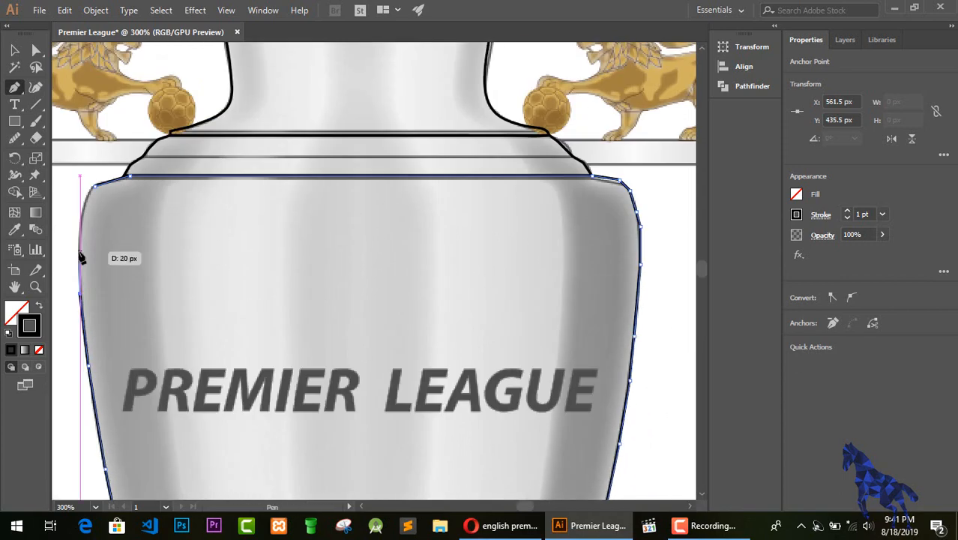
pyautogui.click(79, 248)
pyautogui.click(87, 193)
pyautogui.click(94, 187)
# Step: Smooth the sides and upper corners of the body outline with the Smooth tool, then deselect it
pyautogui.click(14, 138)
pyautogui.scroll(-6, 651, 279)
pyautogui.scroll(-8, 651, 279)
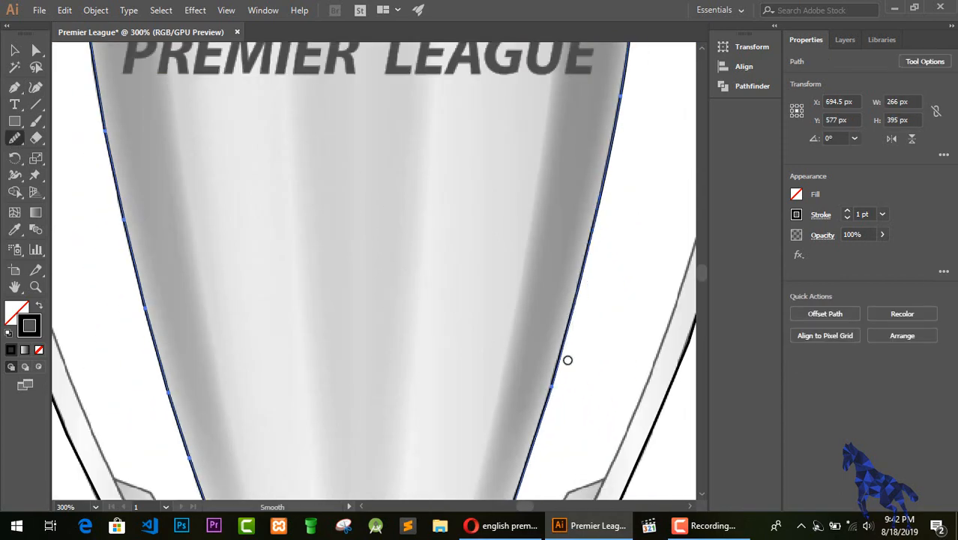
pyautogui.scroll(10, 261, 317)
pyautogui.moveTo(81, 296); pyautogui.dragTo(81, 330)
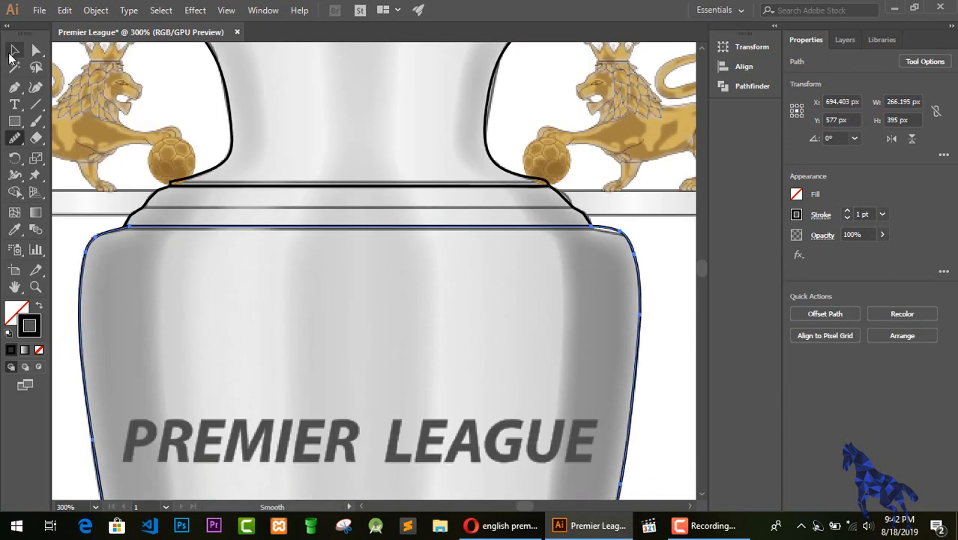
pyautogui.click(14, 50)
pyautogui.click(188, 300)
# Step: Draw the horizontal dividing line across the middle of the stepped shoulder, then deselect it
pyautogui.click(14, 87)
pyautogui.click(143, 206)
pyautogui.click(572, 206)
pyautogui.click(15, 50)
pyautogui.click(190, 342)
pyautogui.hotkey('ctrl', '-')
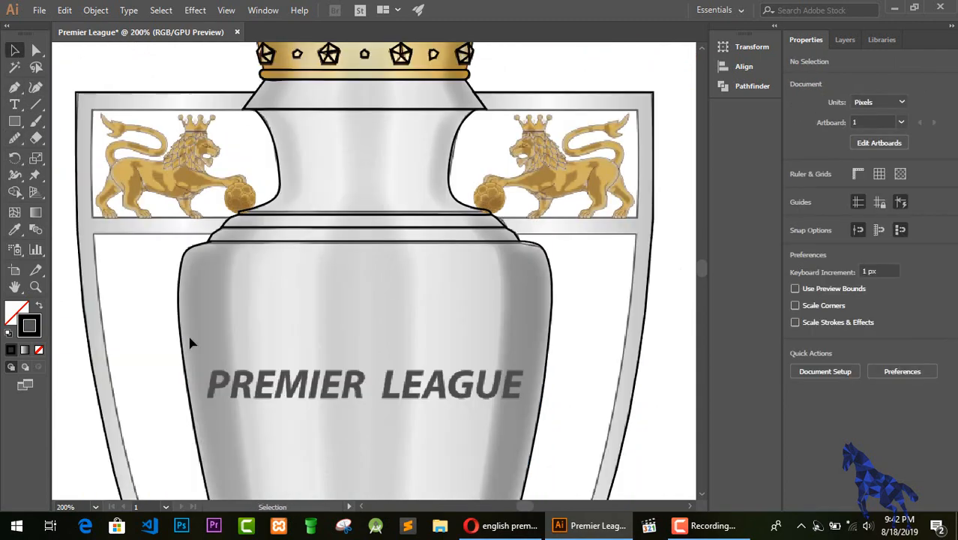
# Step: Trace the top, outer and bottom edges of the left handle's lion panel, redoing misplaced corners, then deselect the path
pyautogui.click(14, 87)
pyautogui.hotkey('ctrl', '+')
pyautogui.scroll(3, 240, 226)
pyautogui.moveTo(530, 507); pyautogui.dragTo(528, 507)
pyautogui.click(338, 146)
pyautogui.click(113, 147)
pyautogui.click(112, 306)
pyautogui.hotkey('ctrl', 'z')
pyautogui.hotkey('ctrl', 'z')
pyautogui.click(113, 308)
pyautogui.click(321, 308)
pyautogui.click(14, 51)
pyautogui.click(158, 359)
# Step: Trace the top, outer and bottom edges of the right handle's lion panel with the Pen tool, then deselect the path
pyautogui.click(15, 87)
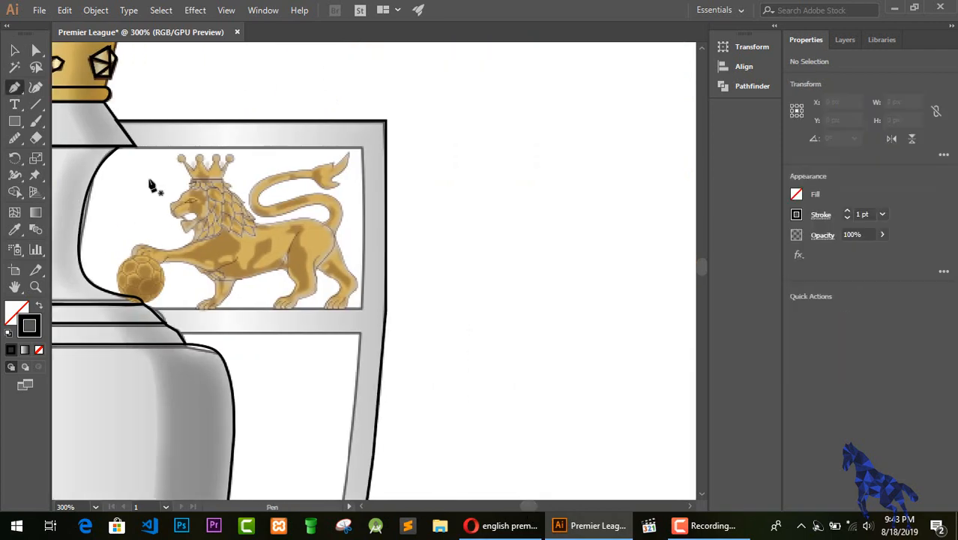
pyautogui.click(133, 145)
pyautogui.click(363, 145)
pyautogui.click(150, 309)
pyautogui.click(14, 51)
pyautogui.click(547, 320)
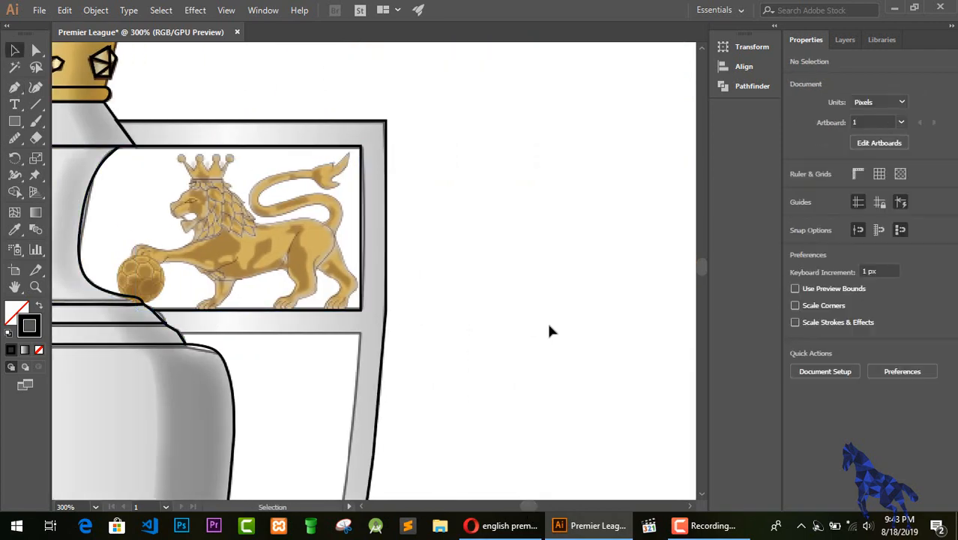
# Step: Trace the left handle's lower opening from the shoulder across its top edge and down the handle's inner curve to the base
pyautogui.hscroll(-6, 547, 321)
pyautogui.scroll(-2, 417, 464)
pyautogui.hscroll(-1, 417, 464)
pyautogui.click(14, 88)
pyautogui.click(115, 184)
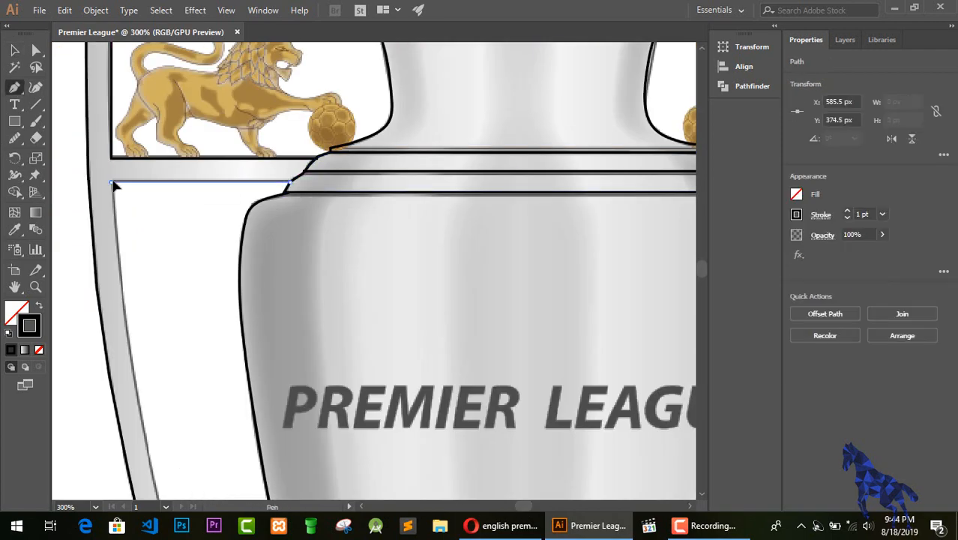
pyautogui.scroll(-3, 135, 157)
pyautogui.click(146, 216)
pyautogui.click(159, 279)
pyautogui.scroll(-2, 157, 278)
pyautogui.click(173, 214)
pyautogui.scroll(-2, 172, 216)
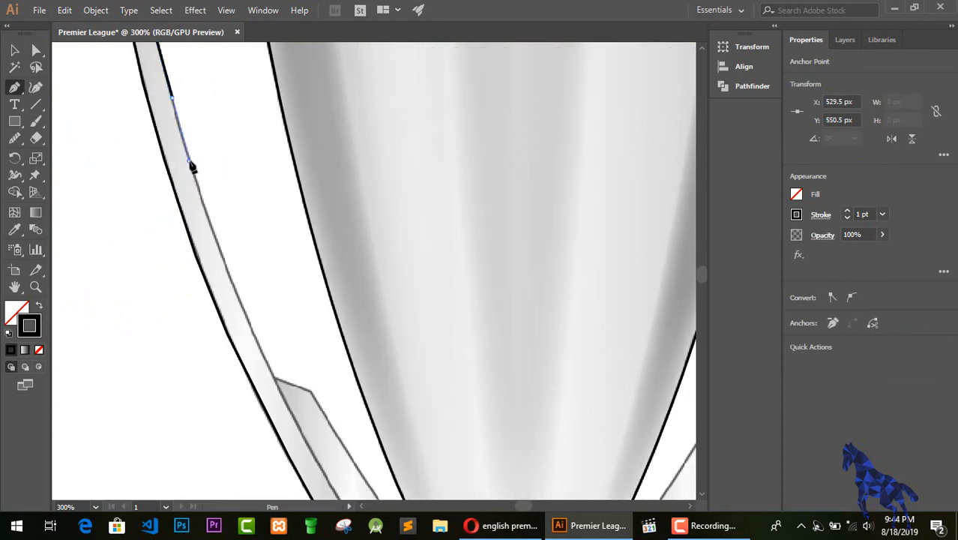
pyautogui.click(192, 165)
pyautogui.click(206, 214)
pyautogui.click(225, 266)
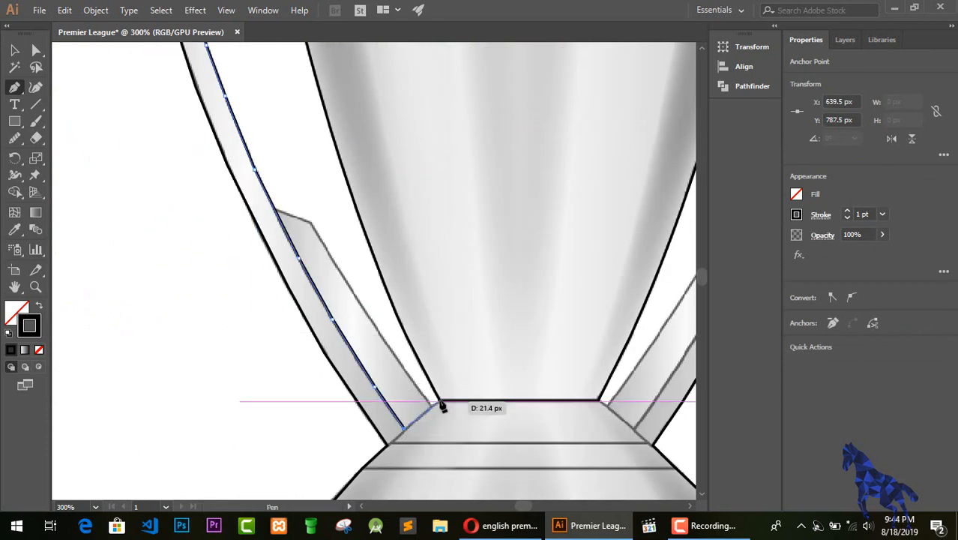
# Step: Continue the path around the base joint and up the right handle's inner curve, ending along its top edge at the shoulder
pyautogui.hscroll(4, 310, 433)
pyautogui.click(439, 210)
pyautogui.scroll(2, 486, 296)
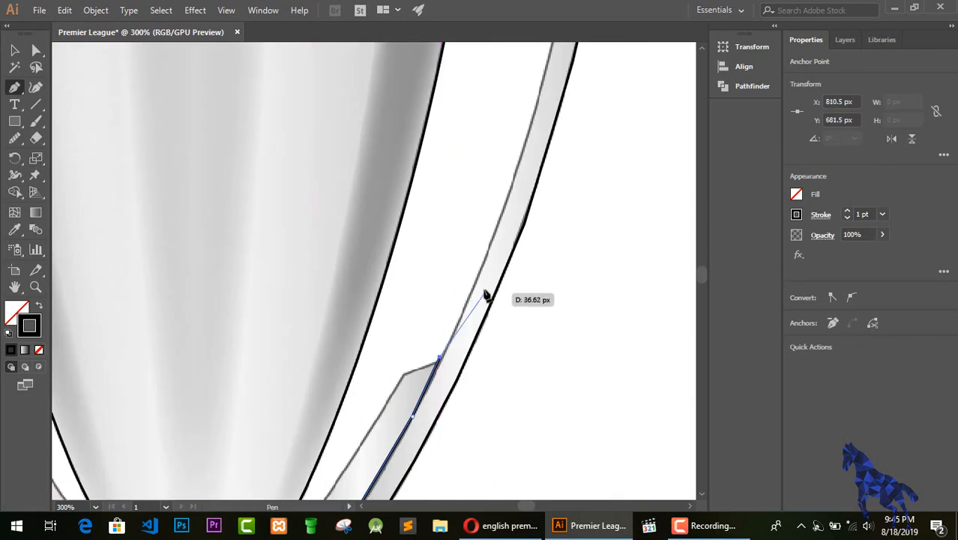
pyautogui.click(481, 270)
pyautogui.click(517, 171)
pyautogui.scroll(3, 518, 169)
pyautogui.click(538, 284)
pyautogui.click(555, 216)
pyautogui.scroll(2, 557, 218)
pyautogui.click(568, 246)
pyautogui.click(586, 162)
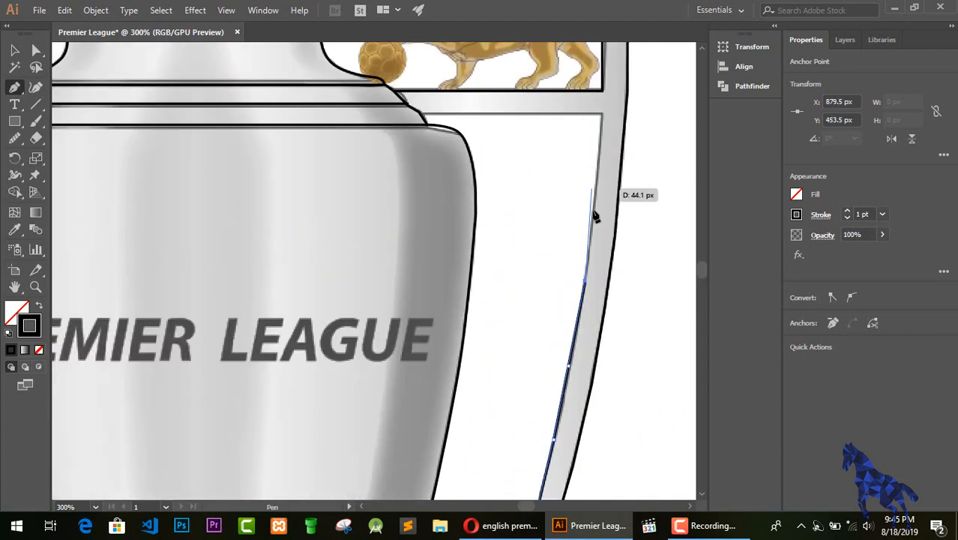
pyautogui.click(602, 115)
pyautogui.click(423, 115)
# Step: Smooth the inner curves of the right and left handles with the Smooth tool, then deselect the path
pyautogui.click(14, 138)
pyautogui.scroll(-1, 389, 265)
pyautogui.moveTo(599, 104); pyautogui.dragTo(558, 367)
pyautogui.scroll(-7, 558, 370)
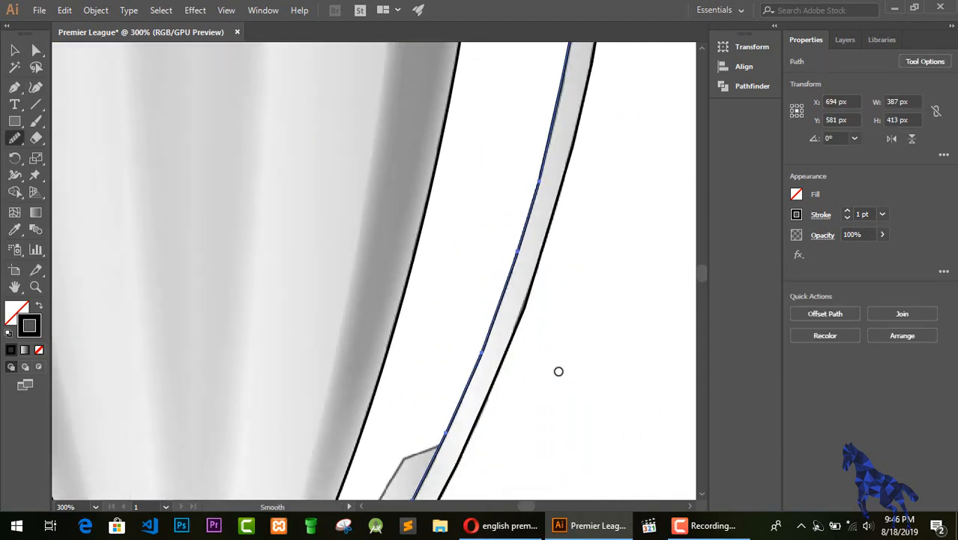
pyautogui.moveTo(526, 507); pyautogui.dragTo(522, 507)
pyautogui.moveTo(416, 371); pyautogui.dragTo(309, 153)
pyautogui.scroll(2, 307, 152)
pyautogui.moveTo(293, 282); pyautogui.dragTo(241, 86)
pyautogui.scroll(5, 315, 165)
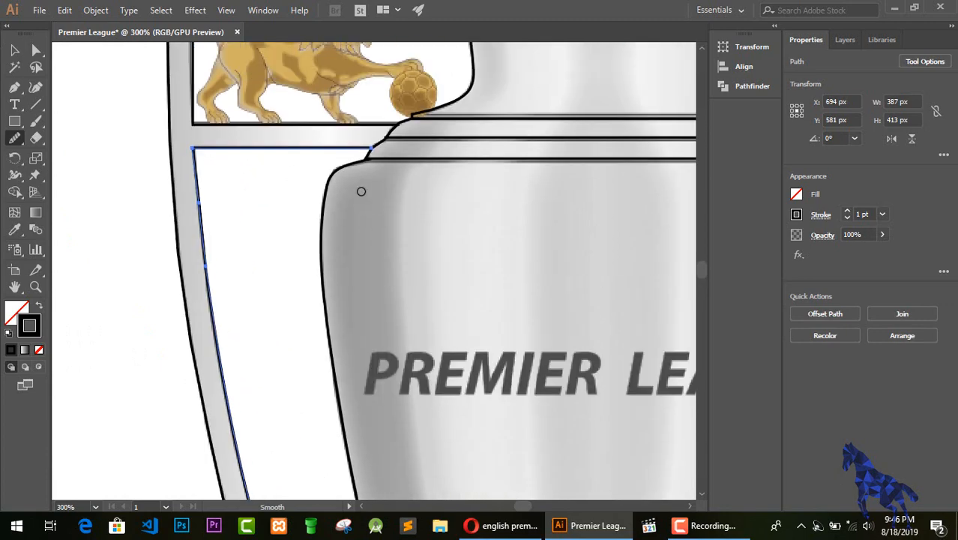
pyautogui.click(14, 50)
pyautogui.click(442, 352)
# Step: Trace the inner edges of both slanted plates at the handles' lower ends as one path passing under the body
pyautogui.hotkey('ctrl', '-')
pyautogui.hotkey('ctrl', '-')
pyautogui.hotkey('ctrl', '-')
pyautogui.hotkey('ctrl', '-')
pyautogui.scroll(-3, 441, 353)
pyautogui.hotkey('ctrl', '=')
pyautogui.hotkey('ctrl', '=')
pyautogui.hotkey('ctrl', '=')
pyautogui.hotkey('ctrl', '=')
pyautogui.moveTo(523, 506); pyautogui.dragTo(526, 506)
pyautogui.click(15, 88)
pyautogui.click(274, 295)
pyautogui.click(437, 296)
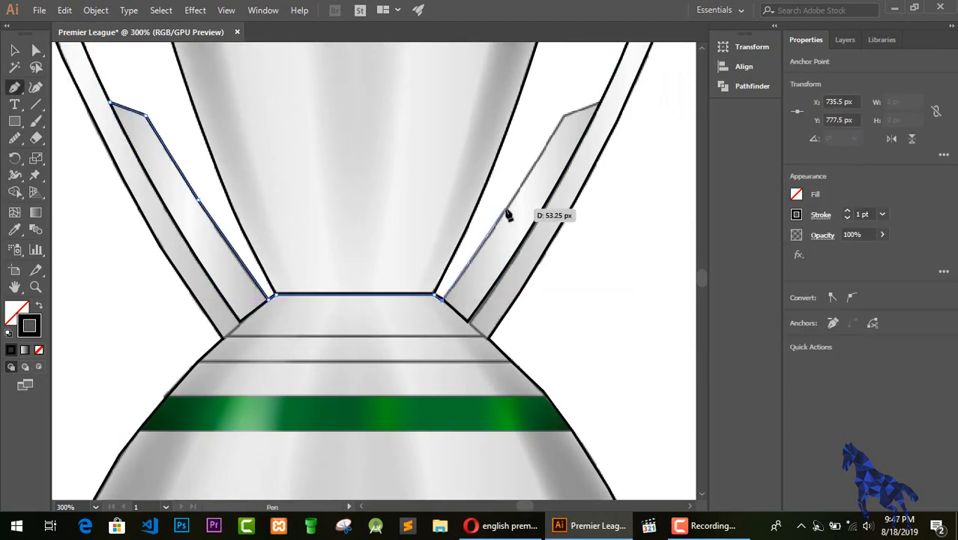
pyautogui.click(564, 116)
pyautogui.click(599, 103)
# Step: Smooth the left slanted plate's inner edge with the Smooth tool
pyautogui.click(14, 138)
pyautogui.moveTo(184, 186); pyautogui.dragTo(261, 288)
pyautogui.click(14, 50)
# Step: Trace the sides and lower edge of the base's top section between the handle ends, then deselect the path
pyautogui.scroll(-2, 315, 263)
pyautogui.click(14, 88)
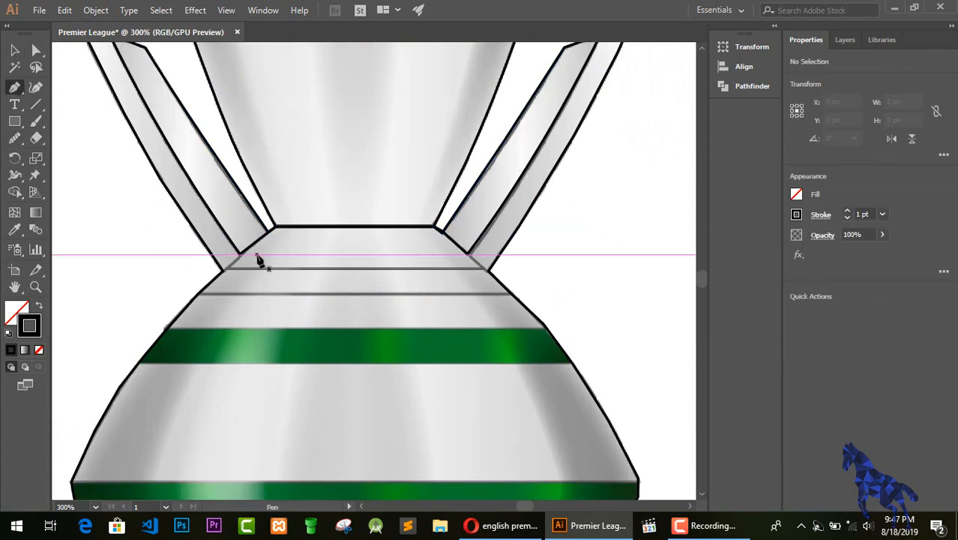
pyautogui.click(240, 255)
pyautogui.click(228, 268)
pyautogui.click(487, 268)
pyautogui.click(468, 254)
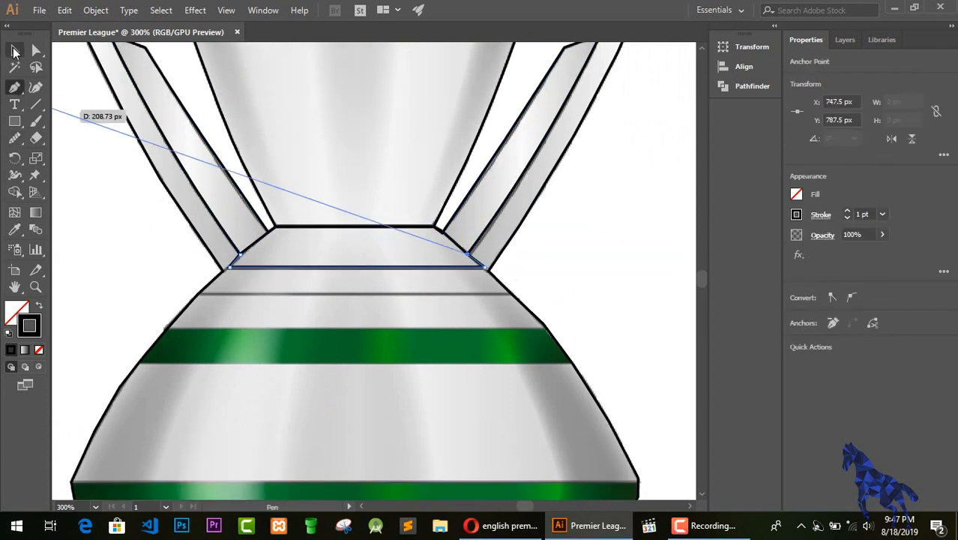
pyautogui.click(14, 50)
pyautogui.click(72, 74)
# Step: Draw the second horizontal dividing line across the upper base, then deselect it
pyautogui.click(14, 88)
pyautogui.click(201, 294)
pyautogui.click(512, 294)
pyautogui.click(14, 51)
pyautogui.click(58, 216)
pyautogui.scroll(-1, 58, 216)
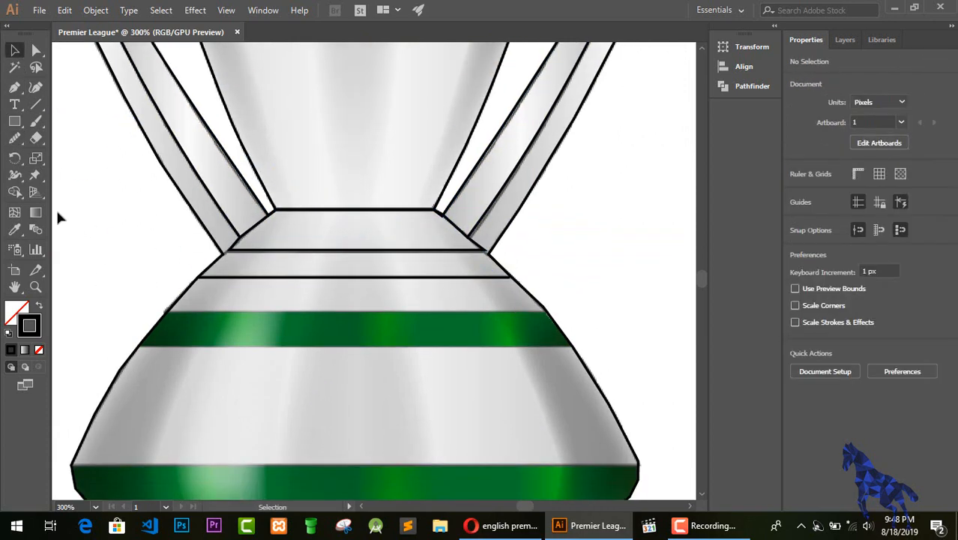
# Step: Trace the base's upper green band as a closed four-sided shape with the Pen tool
pyautogui.click(15, 87)
pyautogui.click(169, 308)
pyautogui.click(548, 312)
pyautogui.click(574, 346)
pyautogui.click(139, 347)
pyautogui.click(169, 308)
pyautogui.scroll(-2, 210, 405)
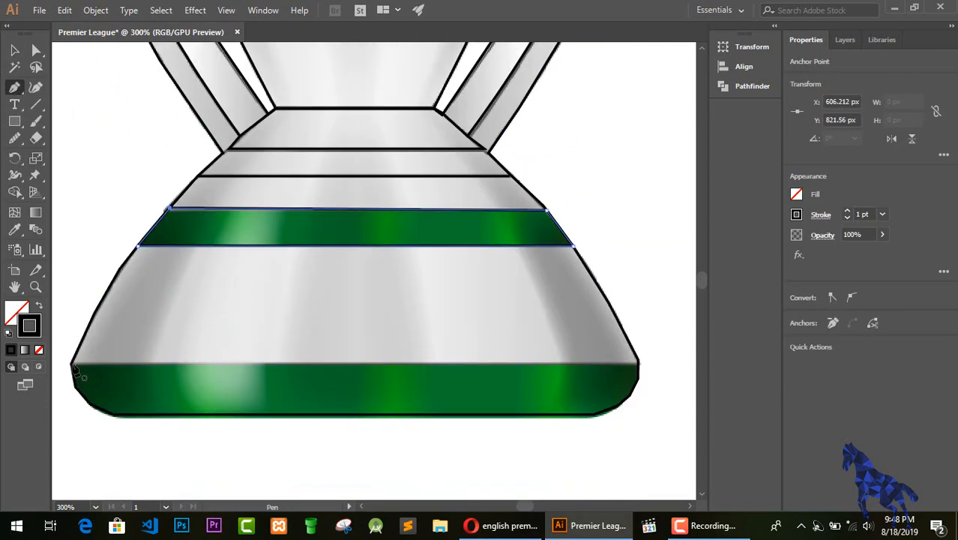
# Step: Draw the top edge line of the base's lower green band, then deselect it
pyautogui.click(72, 365)
pyautogui.click(639, 364)
pyautogui.click(14, 50)
pyautogui.click(72, 142)
# Step: Trace the narrow band between the base's two upper dividing lines, undoing the misdrawn curve and the last closing point
pyautogui.scroll(4, 72, 143)
pyautogui.click(15, 87)
pyautogui.click(223, 237)
pyautogui.moveTo(230, 233); pyautogui.dragTo(358, 236)
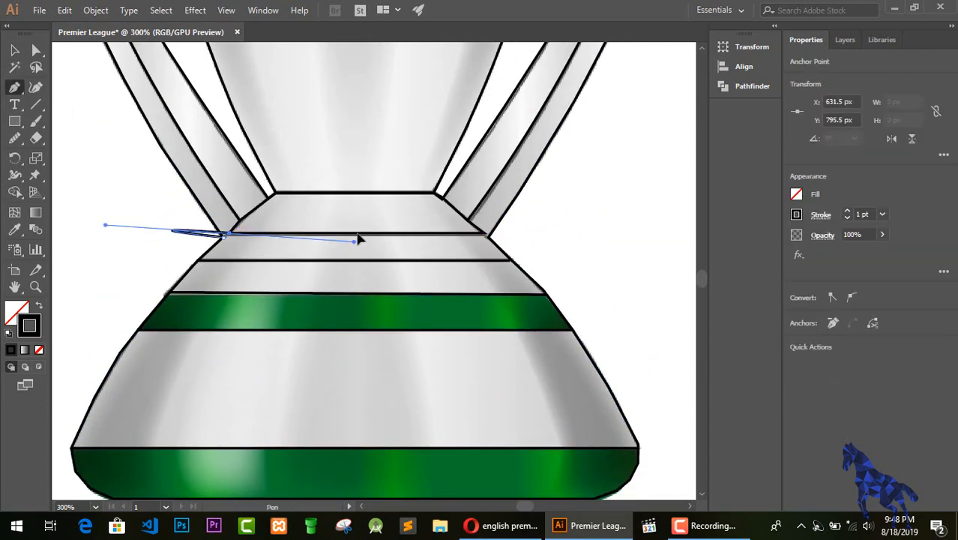
pyautogui.hotkey('ctrl', 'z')
pyautogui.click(230, 233)
pyautogui.click(485, 233)
pyautogui.click(511, 261)
pyautogui.click(198, 260)
pyautogui.click(230, 233)
pyautogui.hotkey('ctrl', 'z')
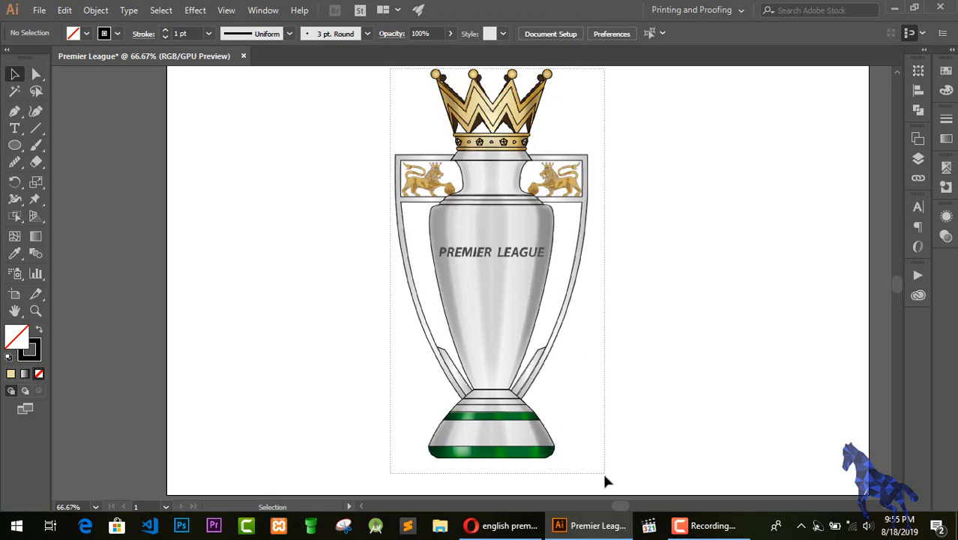
# Step: Select all the traced outlines and cut them from the reference image's layer
pyautogui.hotkey('ctrl', 'a')
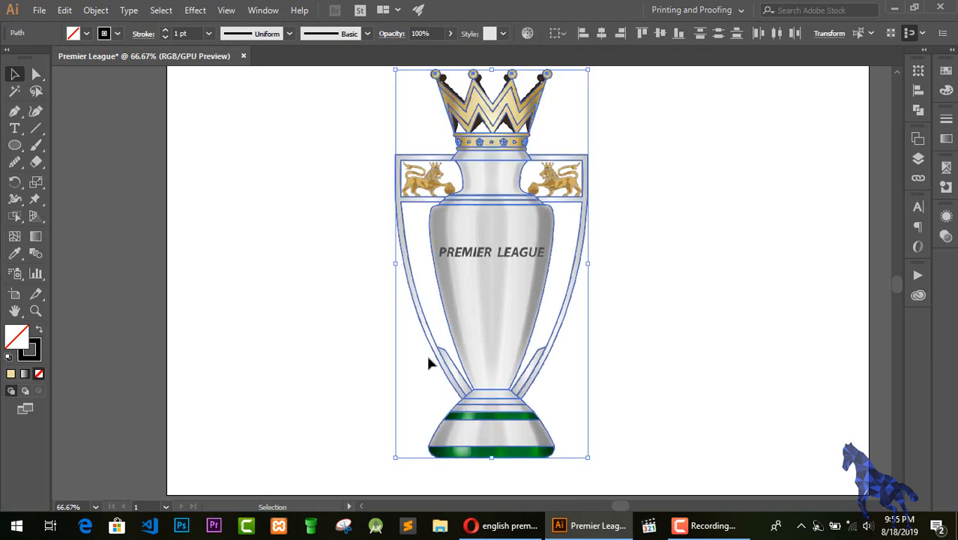
pyautogui.click(73, 10)
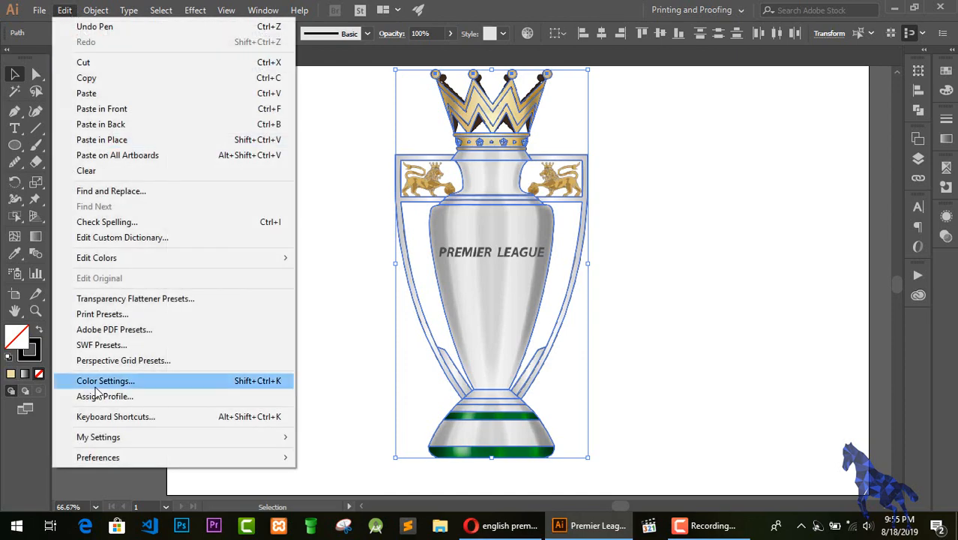
pyautogui.moveTo(99, 11)
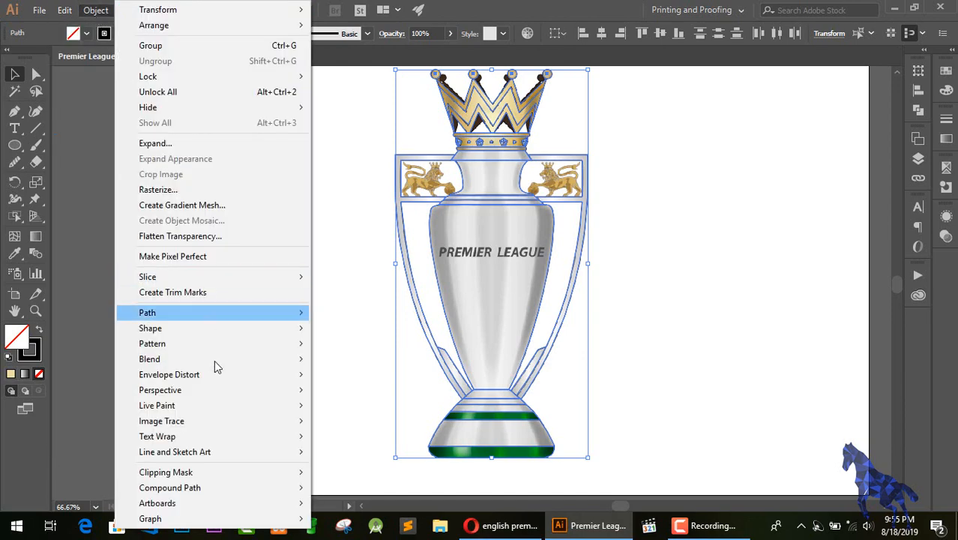
pyautogui.moveTo(226, 407)
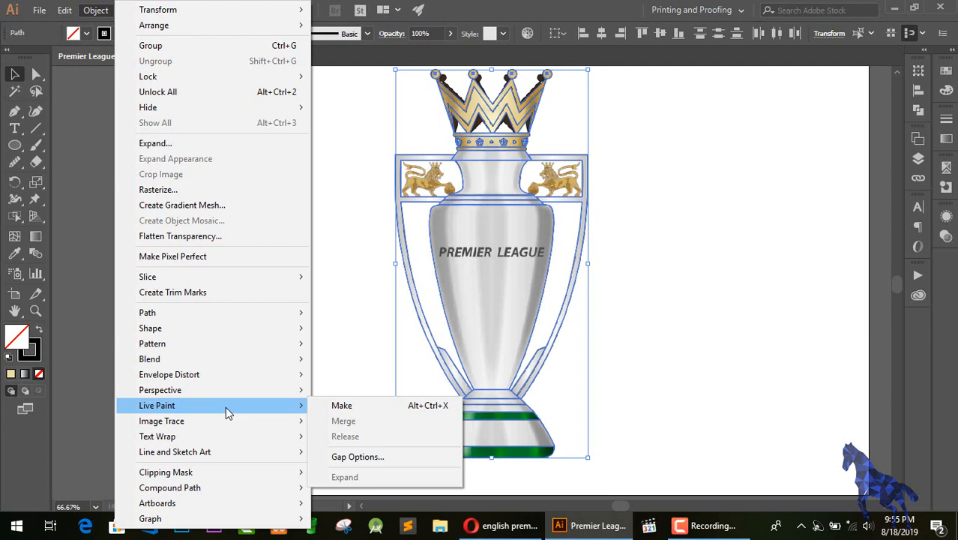
pyautogui.moveTo(65, 10)
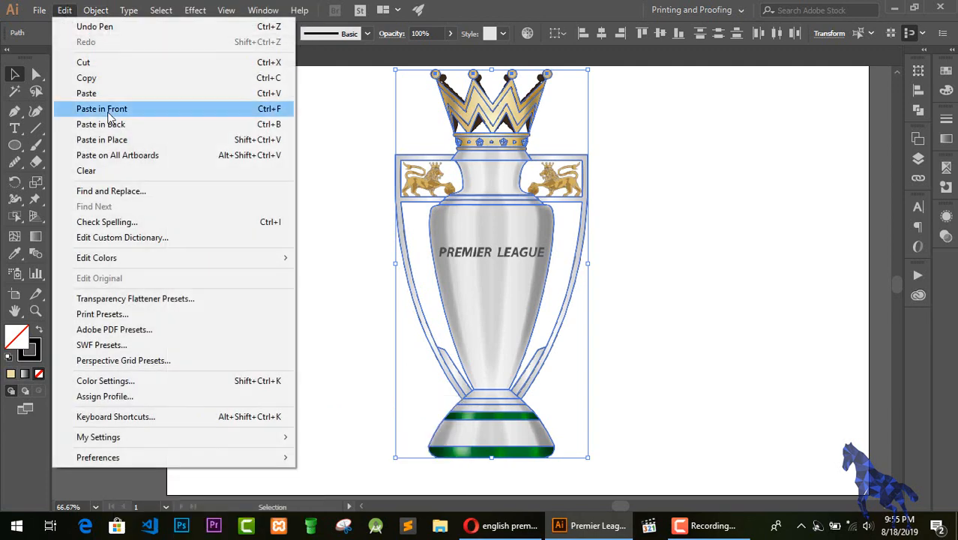
pyautogui.click(86, 62)
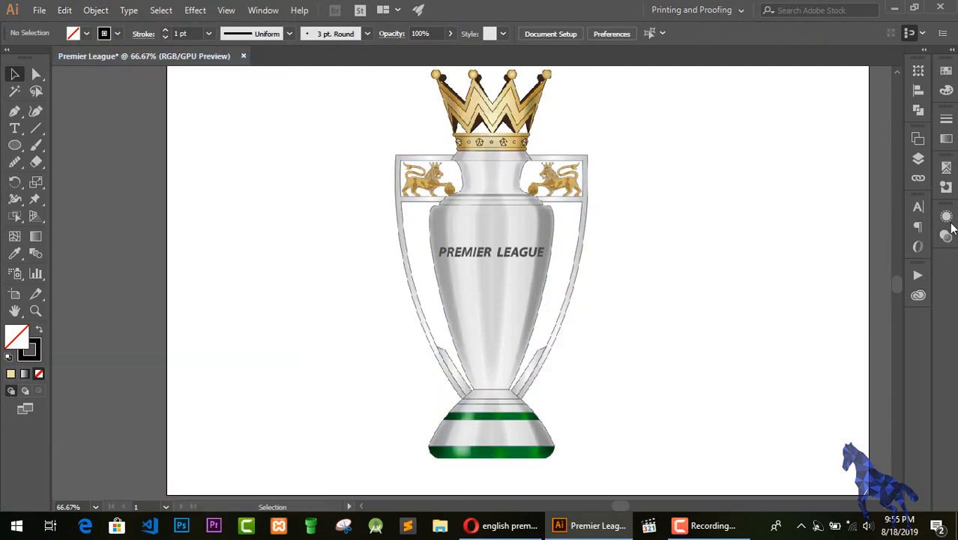
# Step: Create a new layer and hide Layer 1, which holds the reference image
pyautogui.click(919, 159)
pyautogui.click(858, 245)
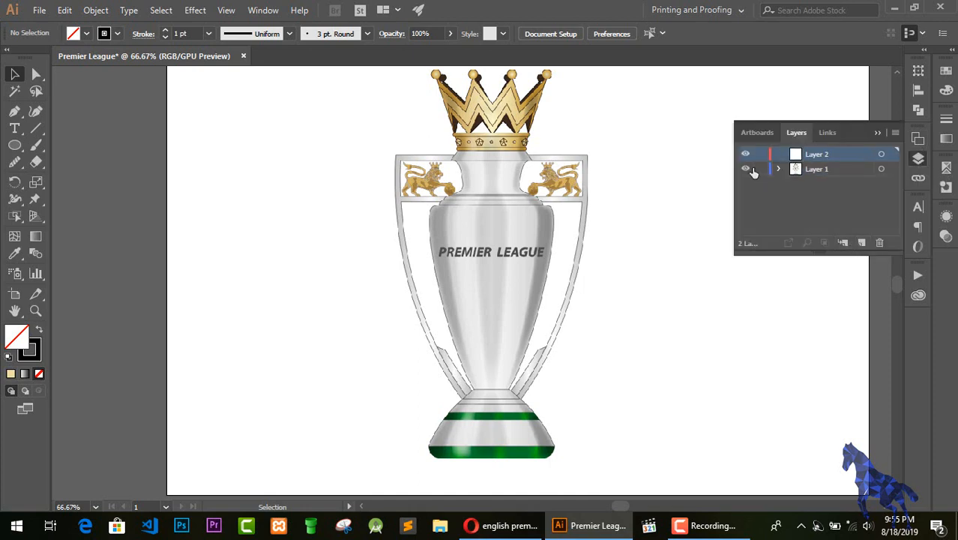
pyautogui.click(746, 169)
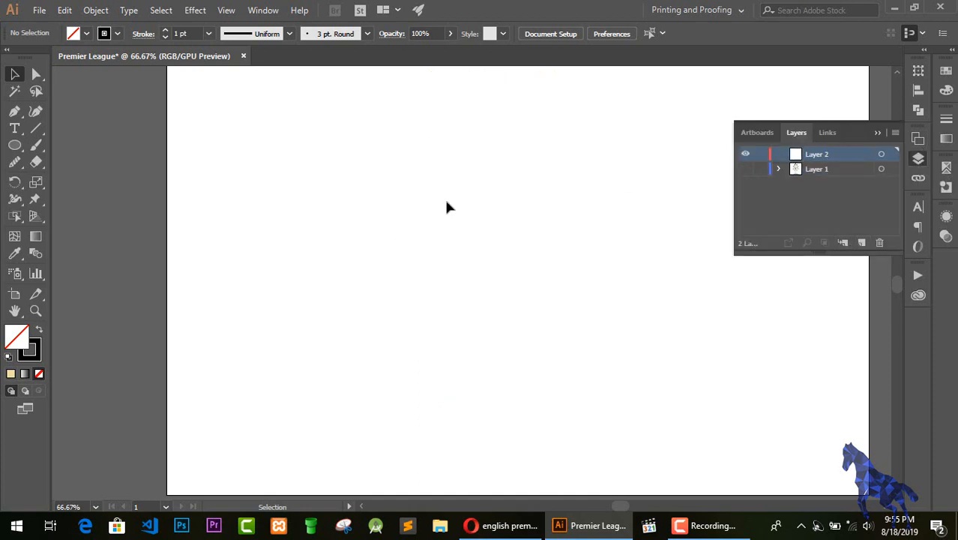
# Step: Paste the cut outlines in place on Layer 2
pyautogui.click(65, 11)
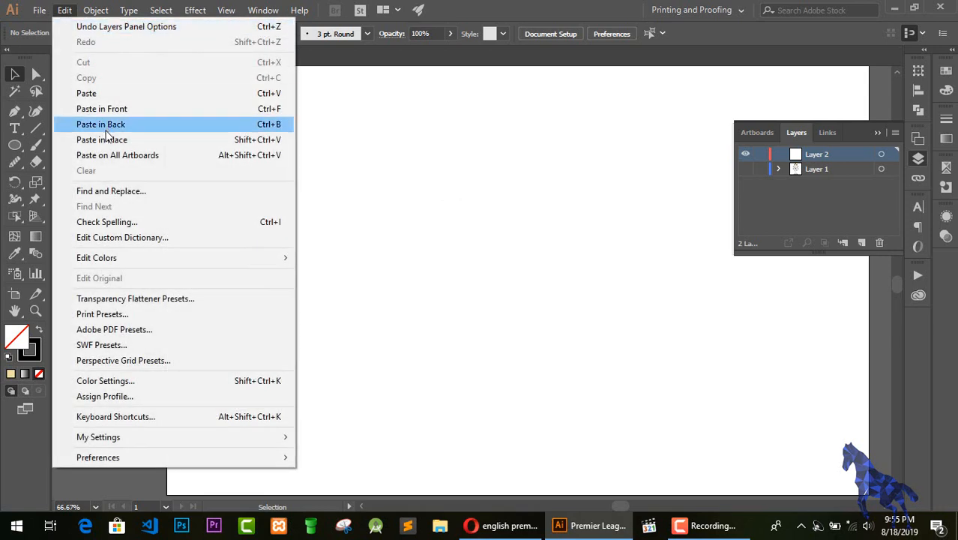
pyautogui.click(105, 140)
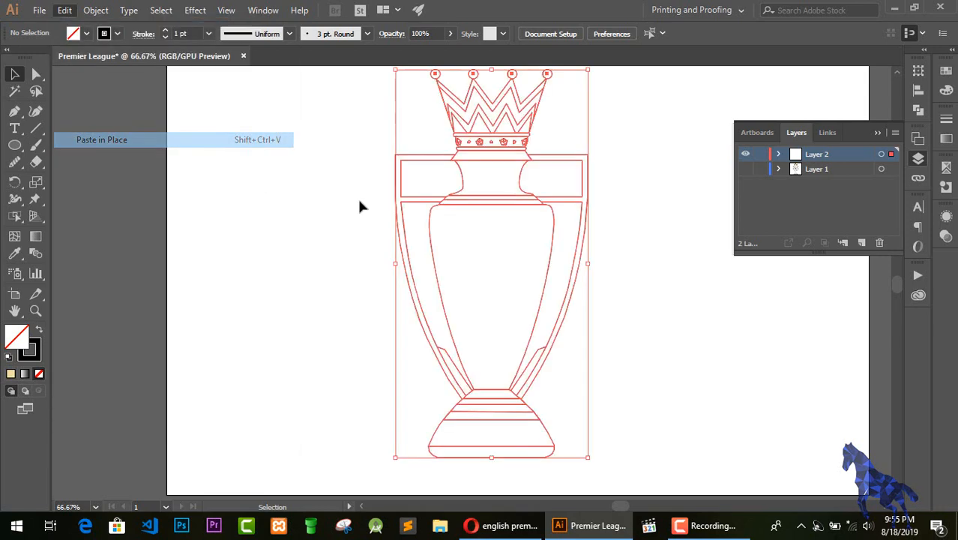
pyautogui.click(879, 133)
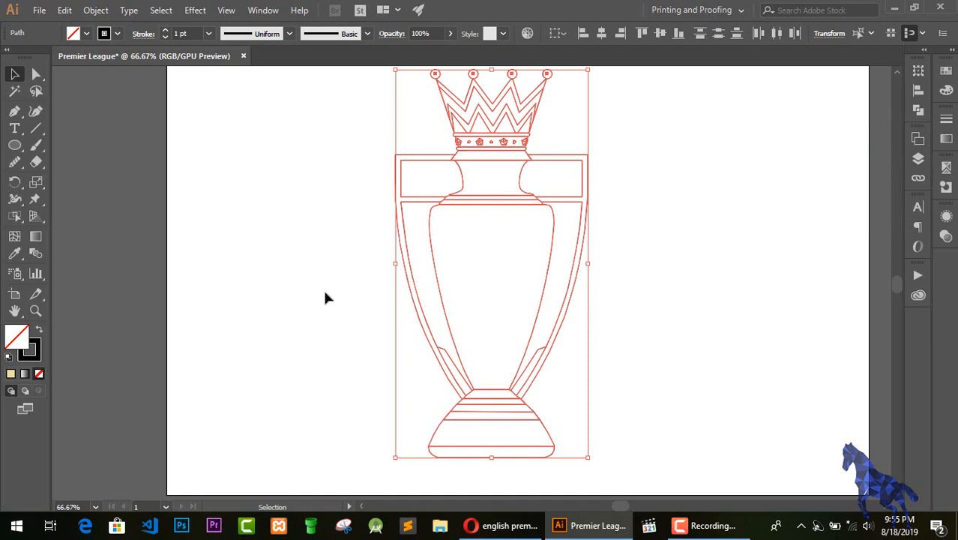
# Step: Make a Live Paint group from the pasted trophy outlines
pyautogui.click(95, 10)
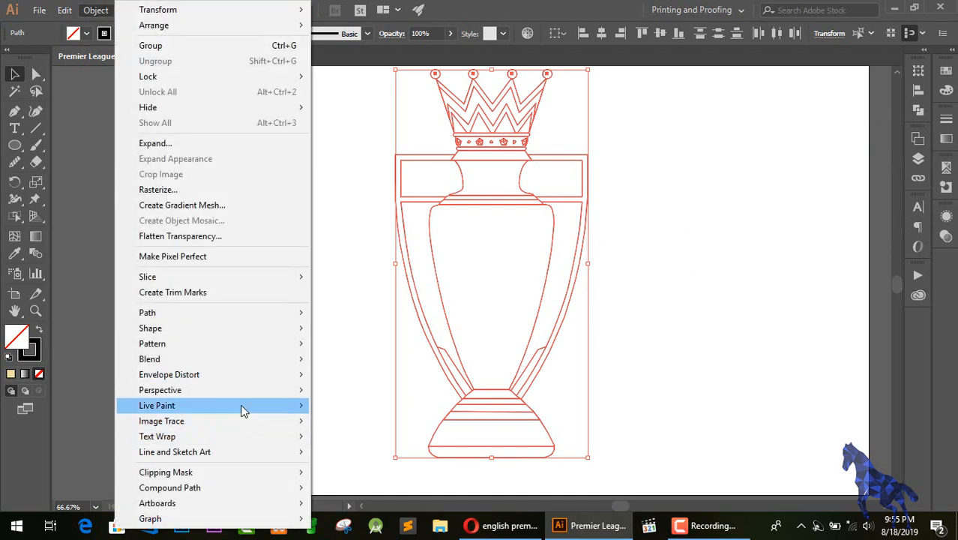
pyautogui.moveTo(244, 408)
pyautogui.click(358, 412)
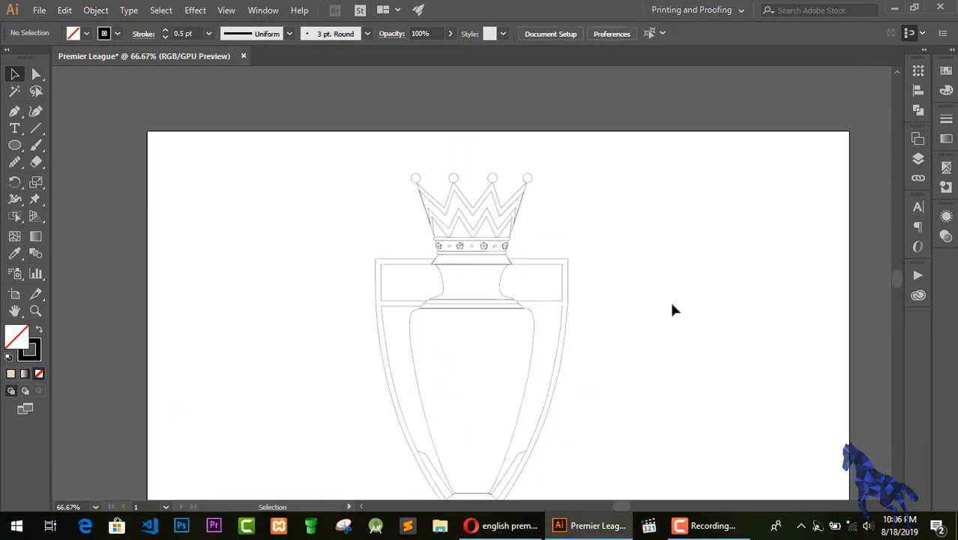
pyautogui.hotkey('ctrl', '+')
pyautogui.hotkey('ctrl', '+')
pyautogui.hotkey('ctrl', '+')
pyautogui.moveTo(623, 508); pyautogui.dragTo(626, 509)
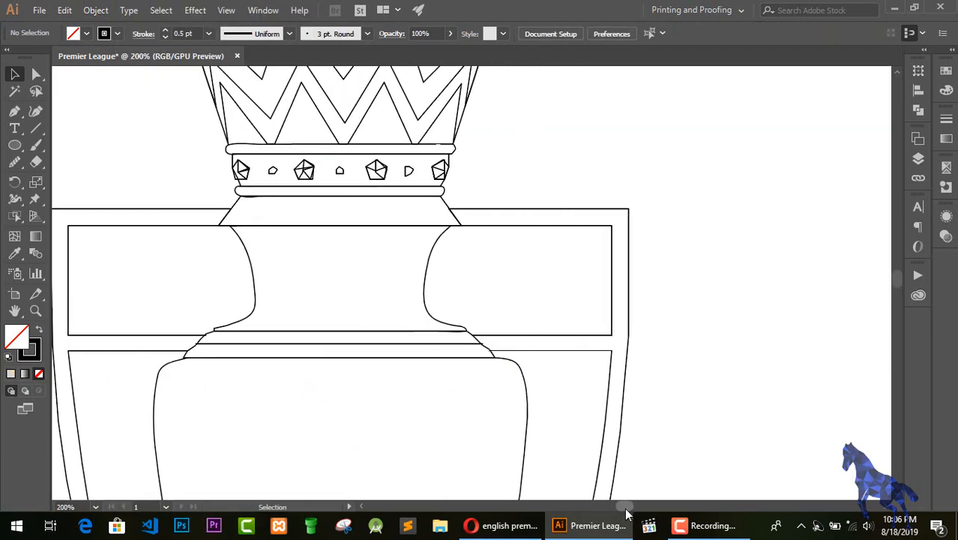
pyautogui.click(450, 209)
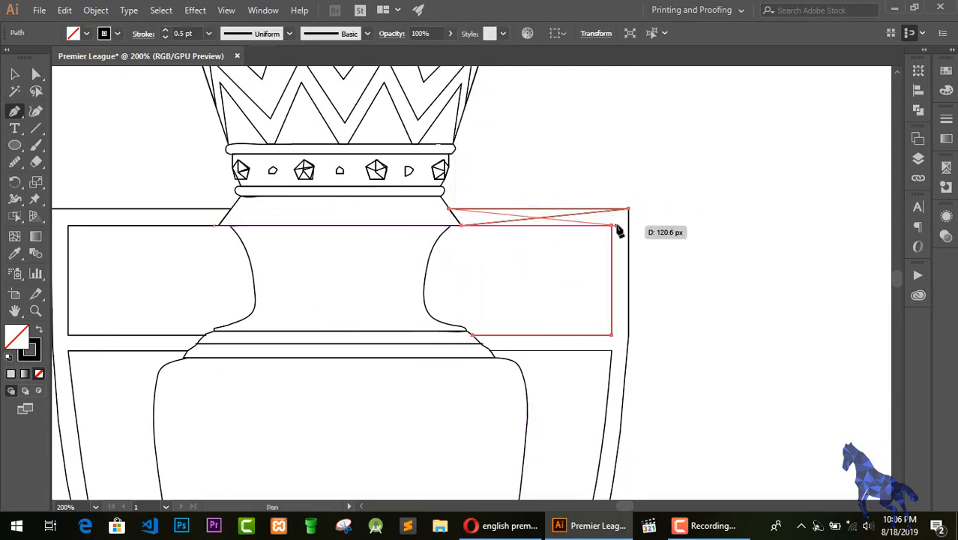
pyautogui.click(461, 225)
pyautogui.hotkey('ctrl', 'z')
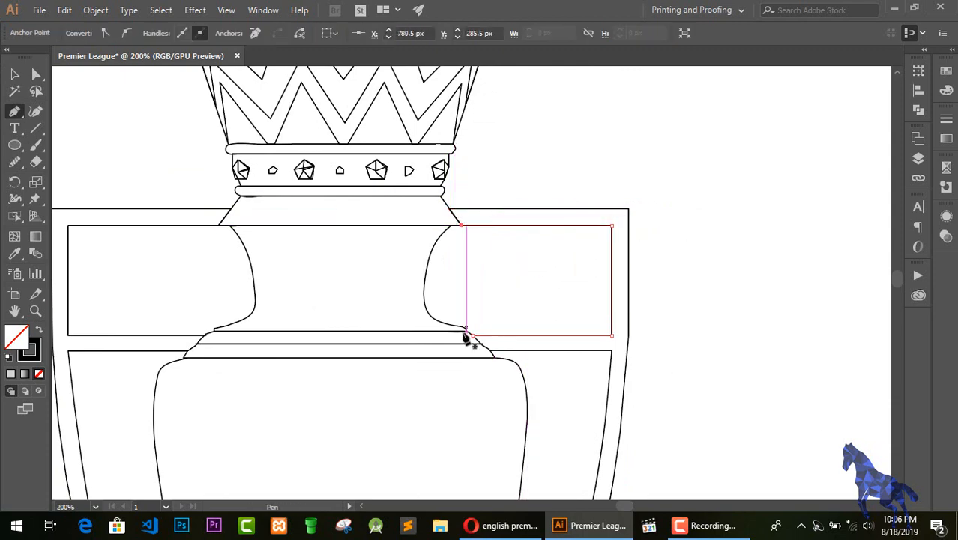
# Step: Extend the left lion panel's path to the handle's outer upper corner and back to the neck with the Pen tool
pyautogui.moveTo(622, 507); pyautogui.dragTo(617, 507)
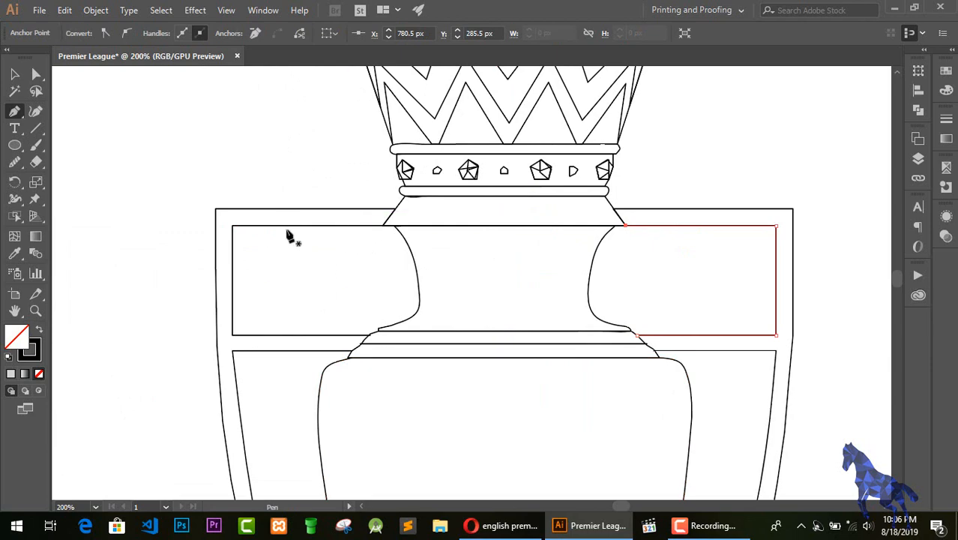
pyautogui.click(216, 210)
pyautogui.click(383, 225)
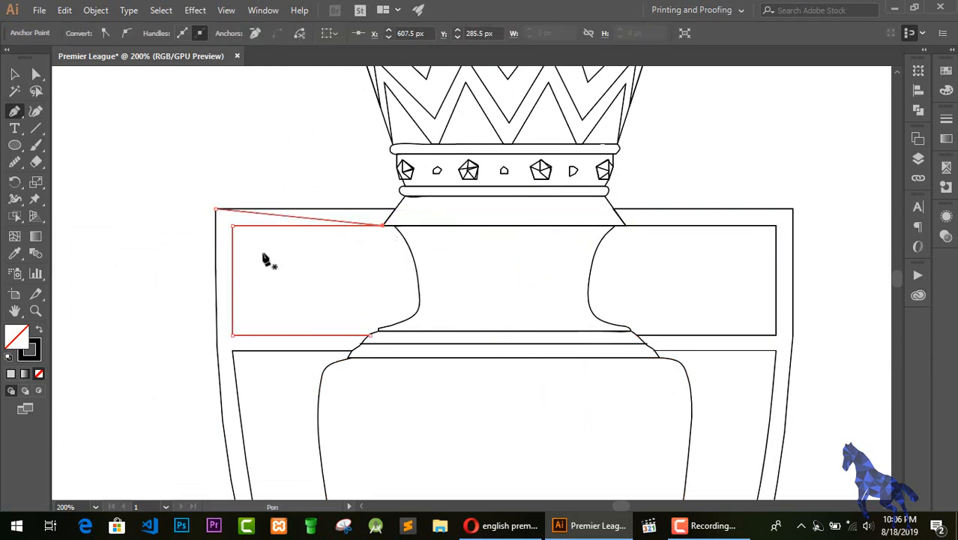
pyautogui.click(393, 209)
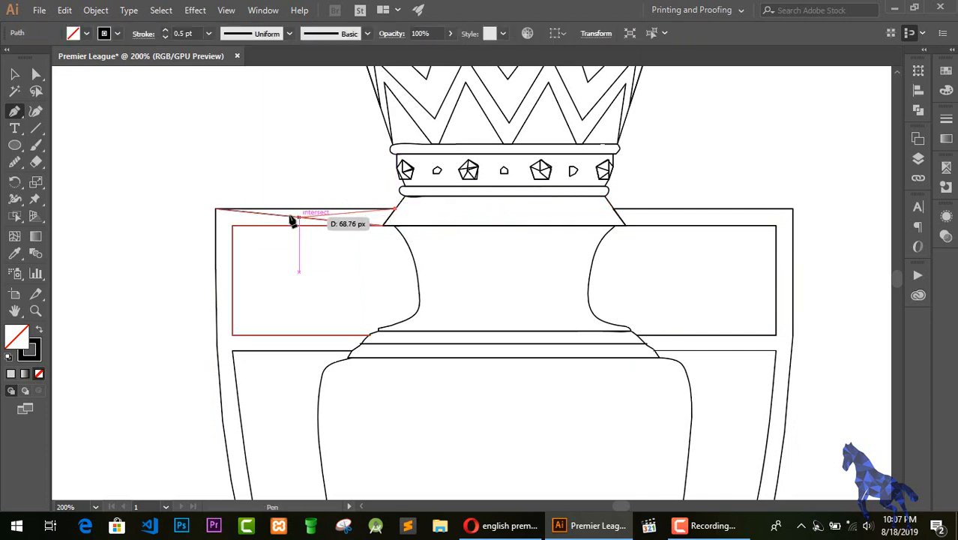
pyautogui.click(216, 209)
# Step: Extend the right lion panel's path to the handle's outer upper corner and the neck, undoing the last closing segment
pyautogui.click(627, 225)
pyautogui.click(793, 209)
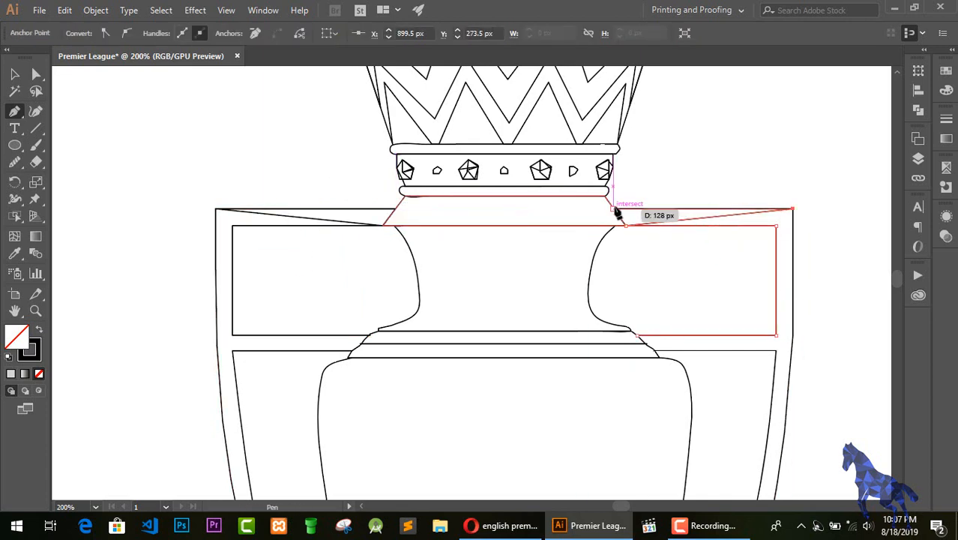
pyautogui.click(614, 209)
pyautogui.click(627, 226)
pyautogui.hotkey('ctrl', 'z')
pyautogui.click(14, 74)
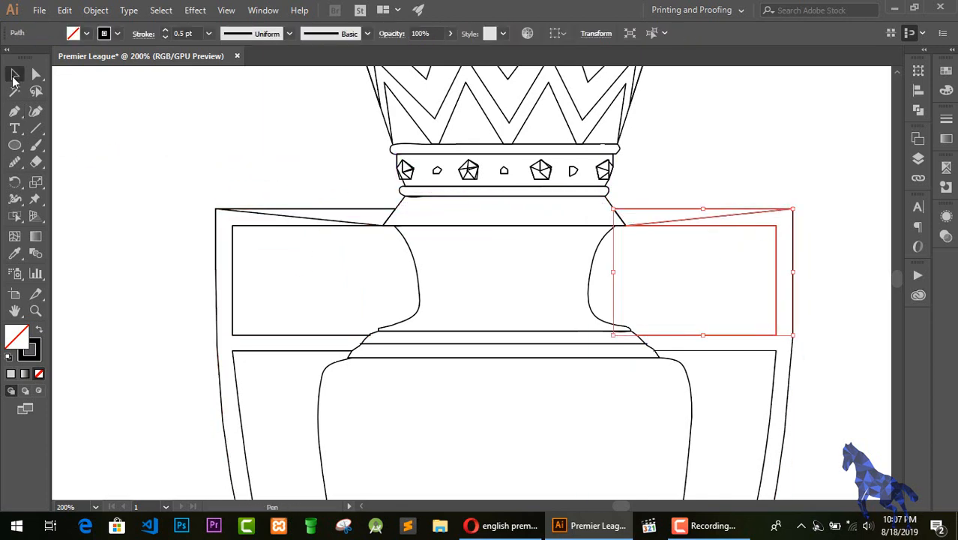
# Step: Draw a closed Pen triangle in the left handle's upper band, joining the panel's upper corner, the handle's outer corner and the neck
pyautogui.click(187, 284)
pyautogui.scroll(-2, 187, 284)
pyautogui.click(232, 175)
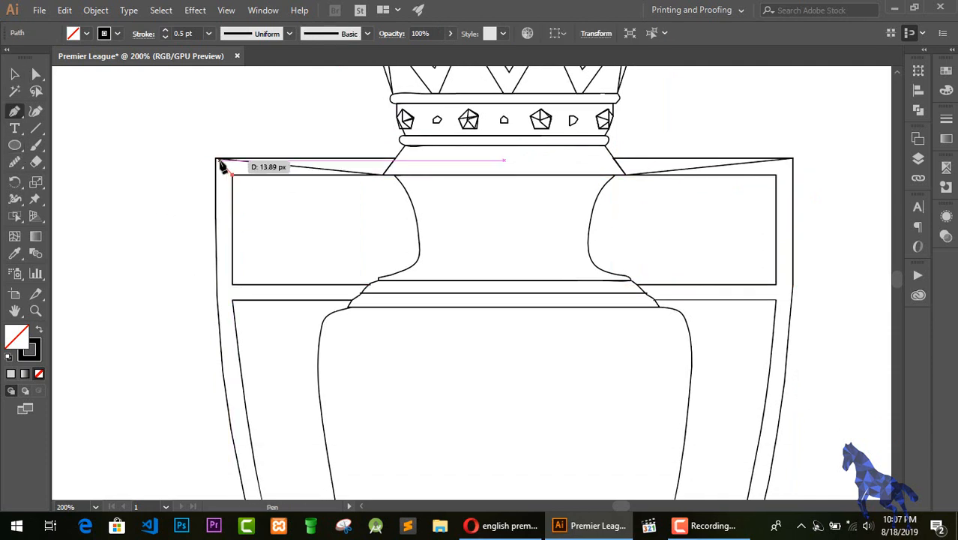
pyautogui.click(215, 158)
pyautogui.click(382, 175)
pyautogui.click(233, 175)
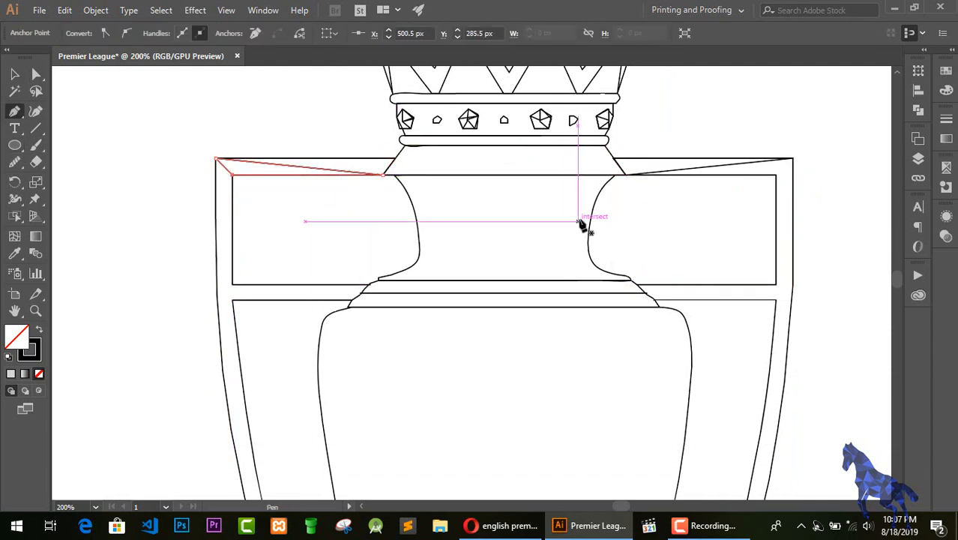
# Step: Draw the matching closed triangle in the right handle's upper band, from the neck to the outer corner and the panel's upper corner
pyautogui.click(627, 174)
pyautogui.click(793, 159)
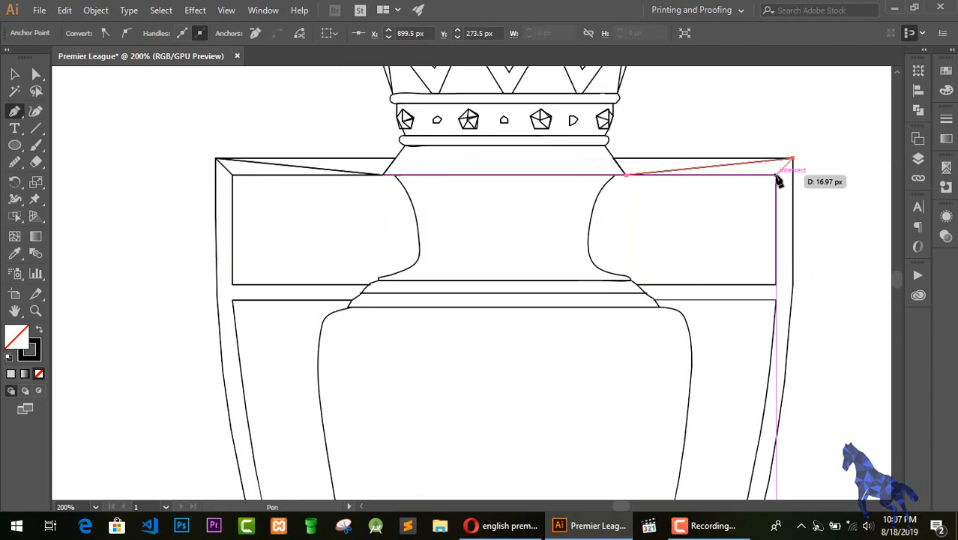
pyautogui.click(776, 176)
pyautogui.click(627, 175)
# Step: Draw triangular facets beside both lion panels, joining each handle's outer upper corner to the panel's upper and lower outer corners
pyautogui.scroll(-1, 296, 287)
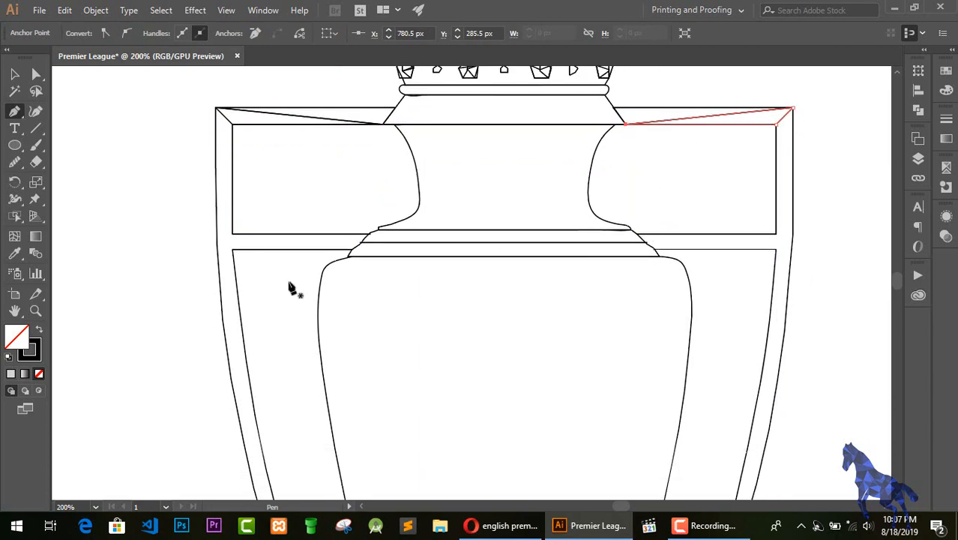
pyautogui.click(216, 108)
pyautogui.click(233, 234)
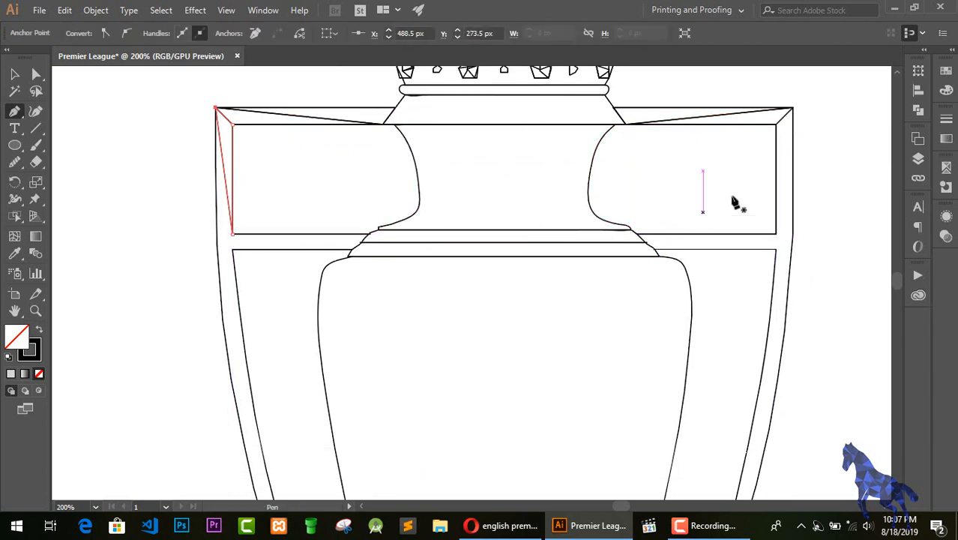
pyautogui.click(776, 124)
pyautogui.click(794, 108)
pyautogui.click(776, 233)
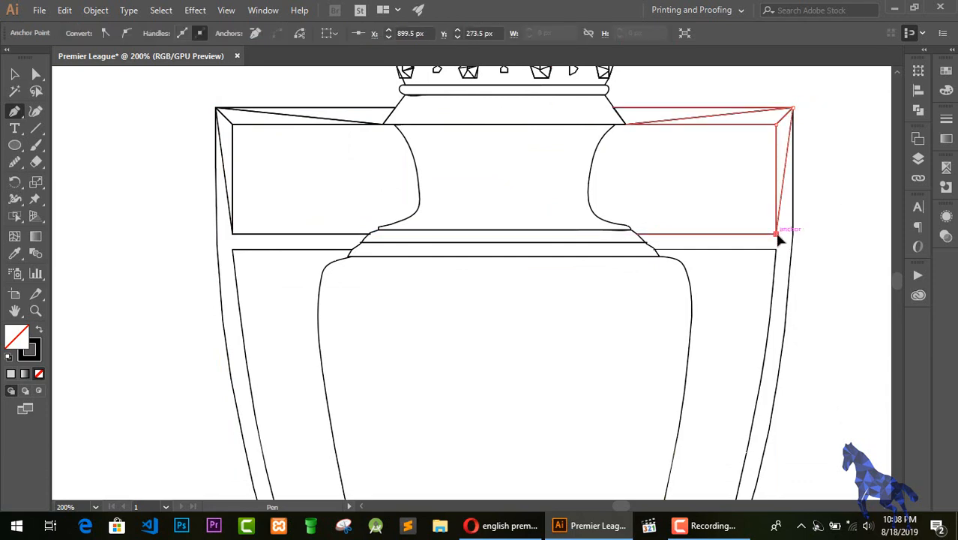
# Step: Draw outer triangles along both handle sides, running from each panel's lower corner to the handle's upper corner and straight down its edge
pyautogui.click(232, 234)
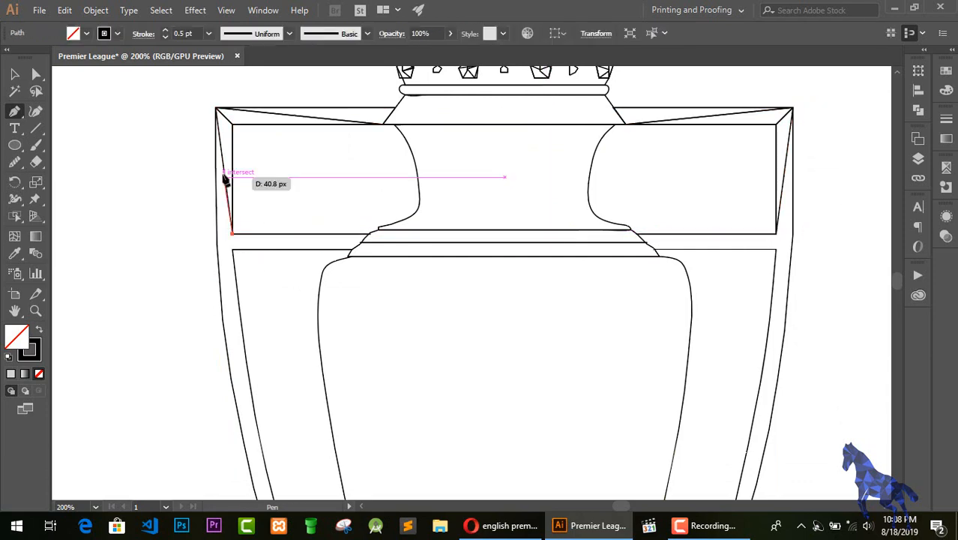
pyautogui.click(216, 108)
pyautogui.click(232, 234)
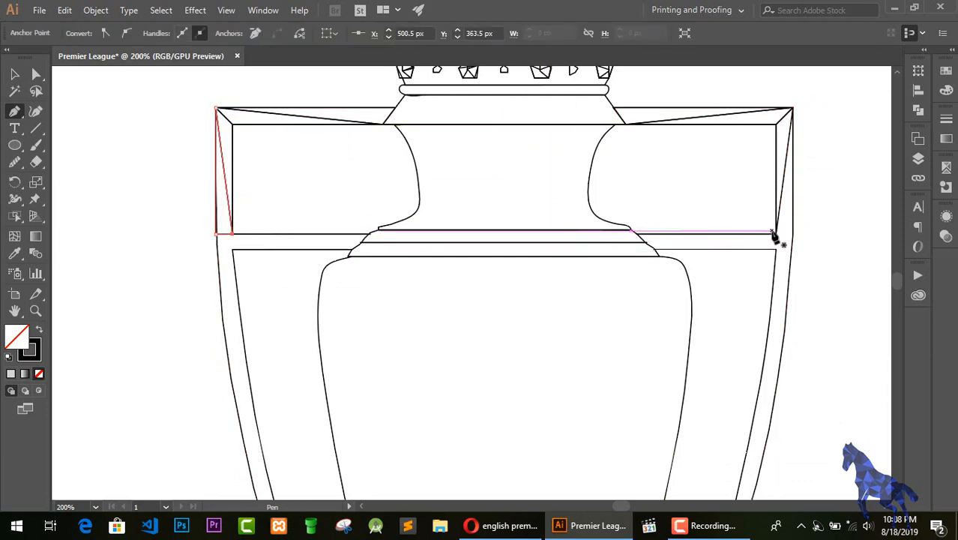
pyautogui.click(776, 233)
pyautogui.click(793, 233)
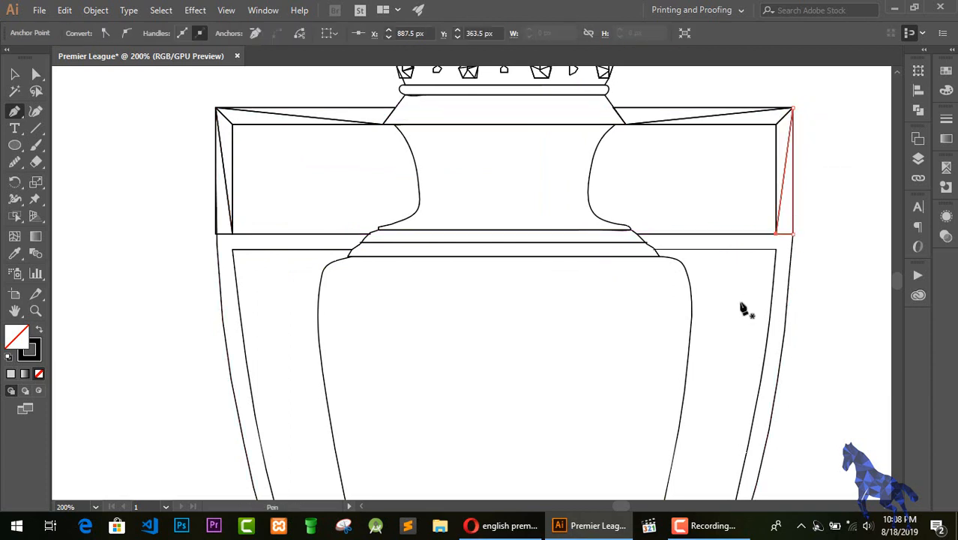
# Step: Draw diagonals across the bands below both lion panels, from the handles' outer edges to the trophy body, and deselect the paths
pyautogui.scroll(-3, 743, 308)
pyautogui.click(353, 165)
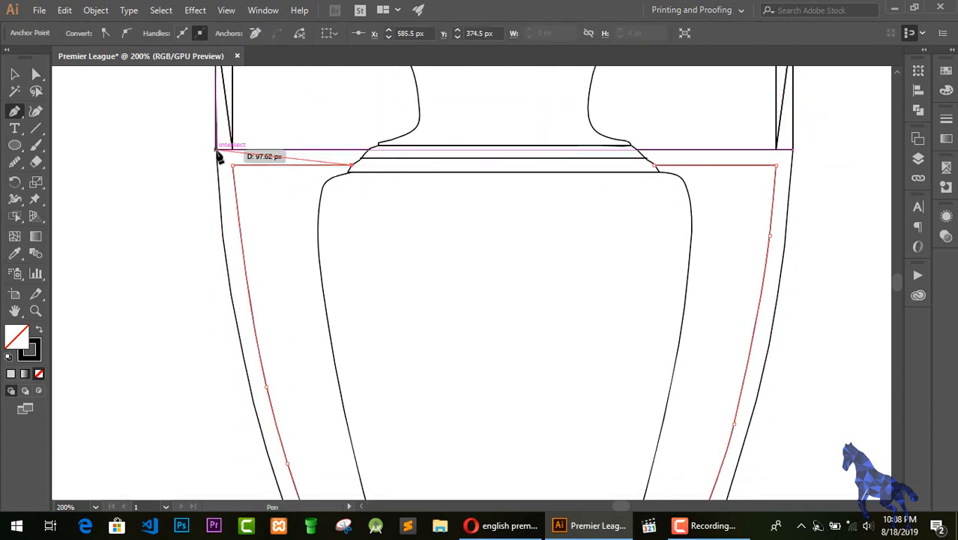
pyautogui.click(216, 150)
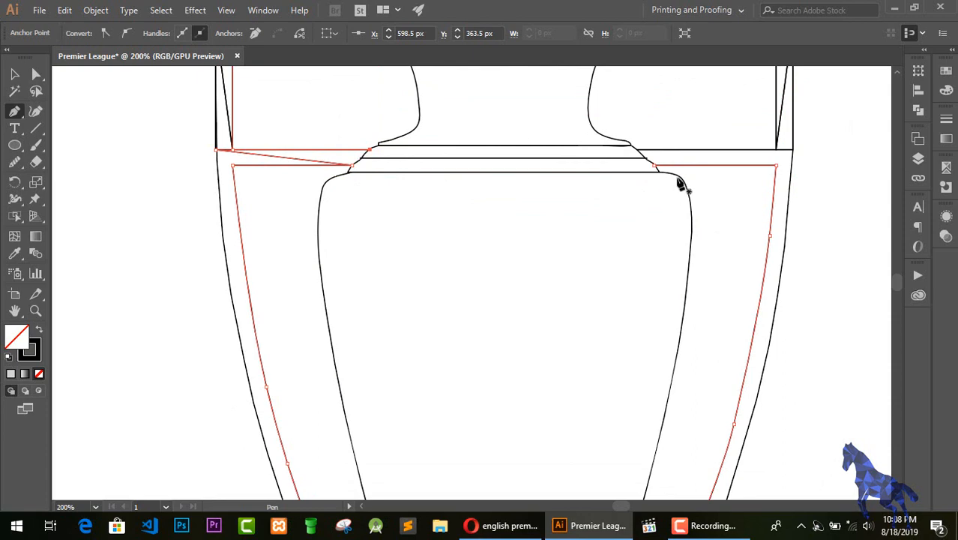
pyautogui.click(794, 150)
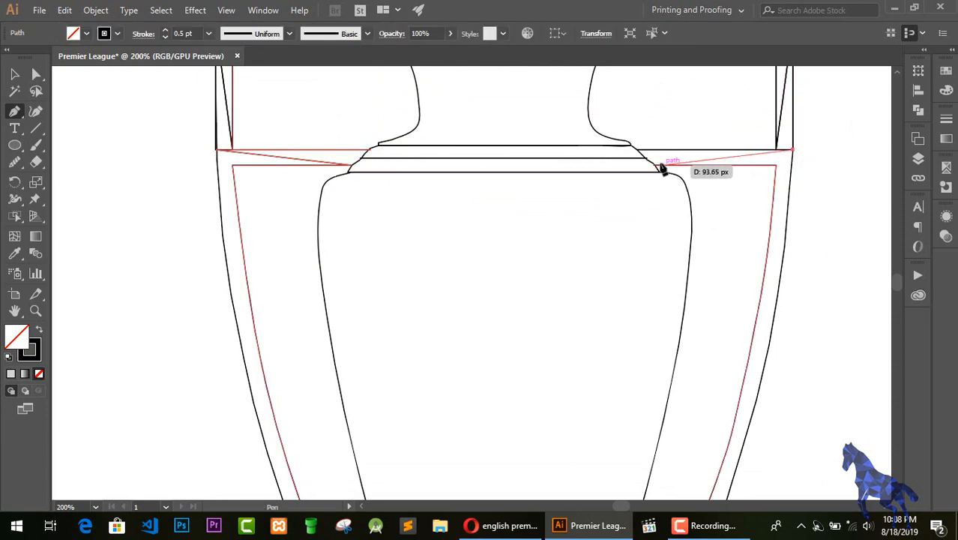
pyautogui.click(15, 75)
pyautogui.click(133, 228)
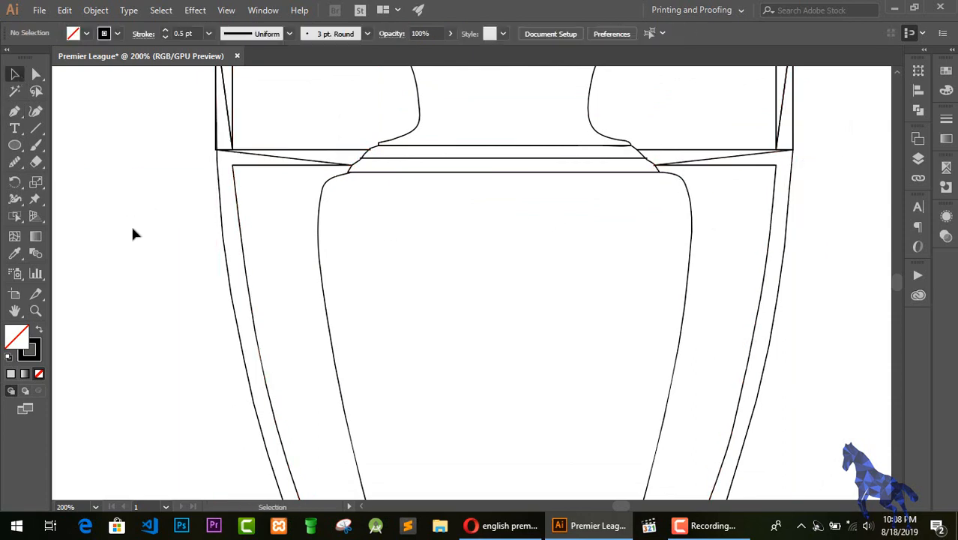
# Step: Draw the first triangular facet at the top of each lower handle arm, between its outer edge and the inner upper corner
pyautogui.scroll(-2, 232, 327)
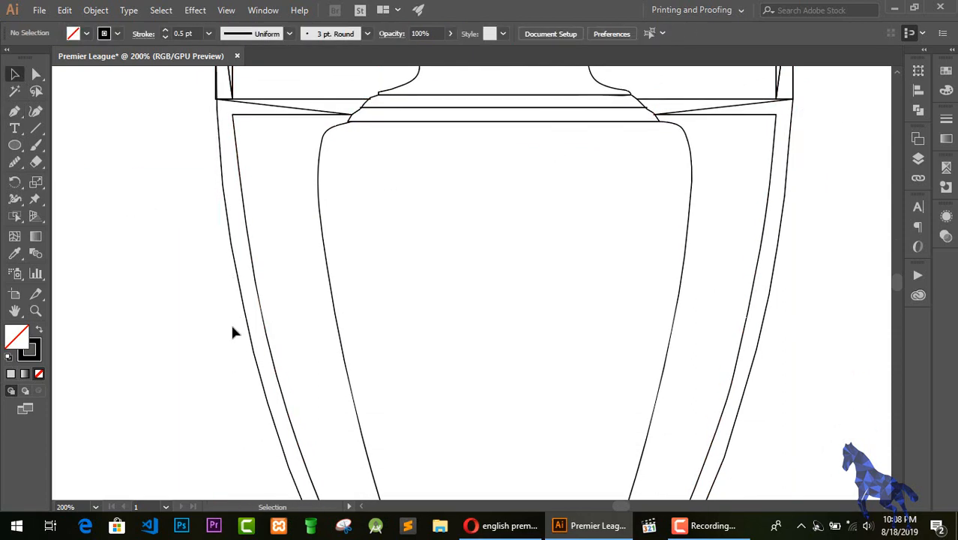
pyautogui.click(216, 99)
pyautogui.click(222, 189)
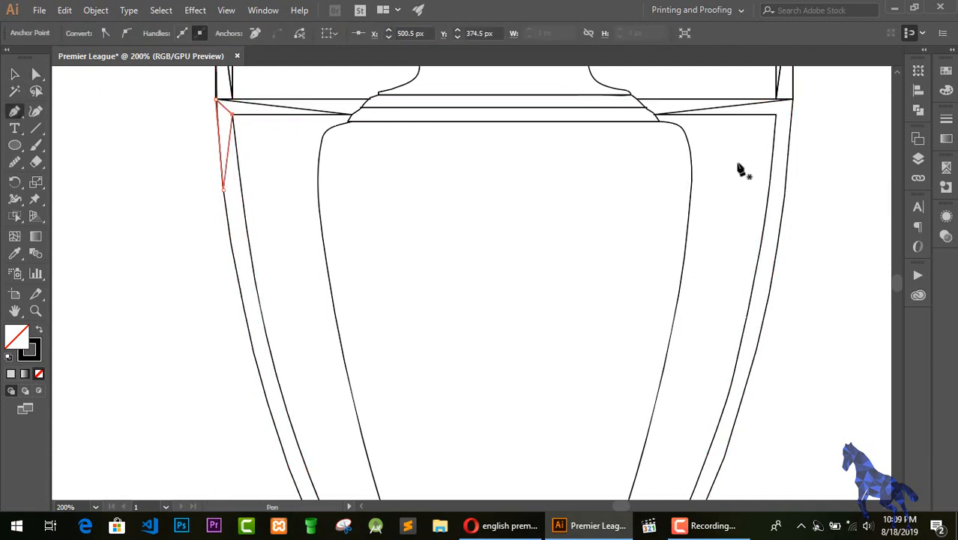
pyautogui.click(776, 115)
pyautogui.click(793, 99)
pyautogui.click(785, 189)
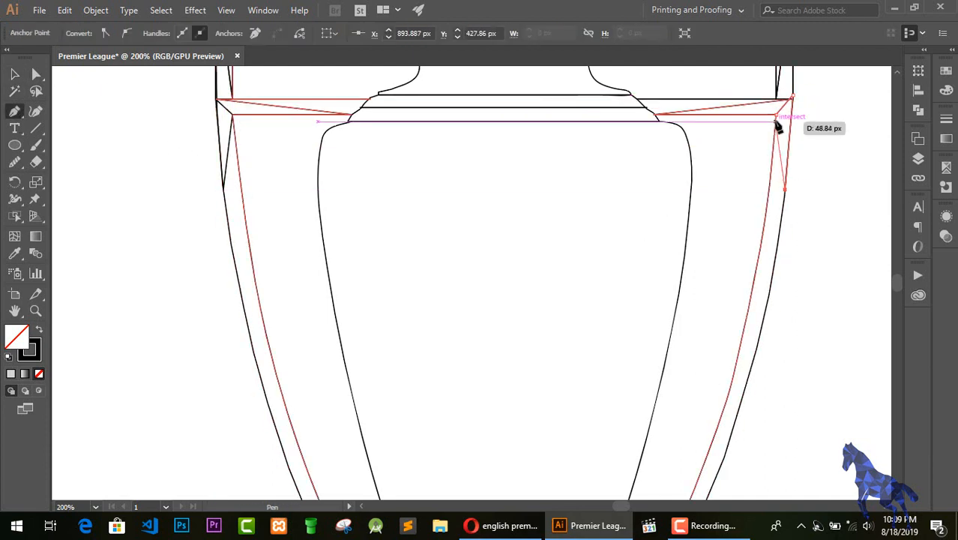
pyautogui.click(776, 116)
# Step: Draw the second facet down the right handle arm, undoing the overlong edge segment and closing the shape between the outer and inner edges
pyautogui.scroll(-2, 722, 248)
pyautogui.scroll(2, 722, 254)
pyautogui.click(761, 227)
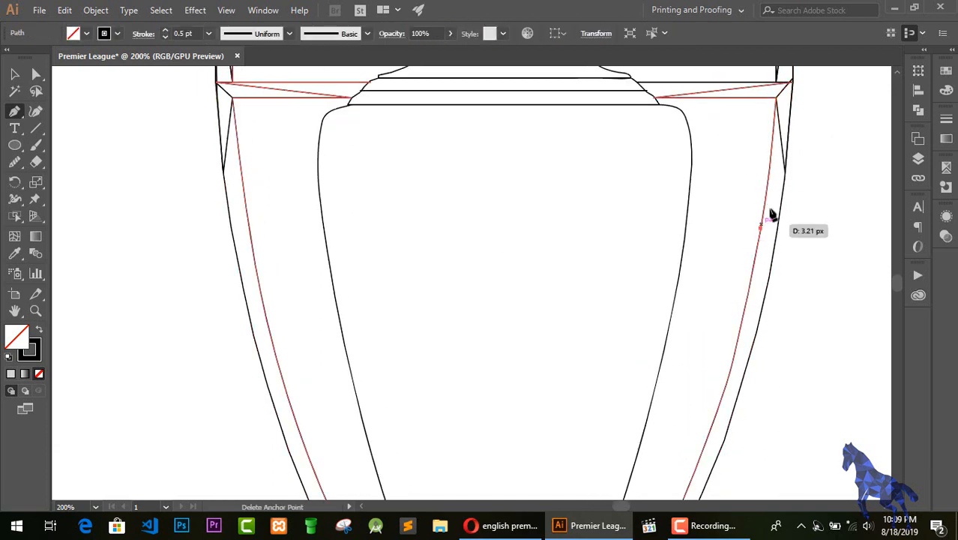
pyautogui.click(785, 168)
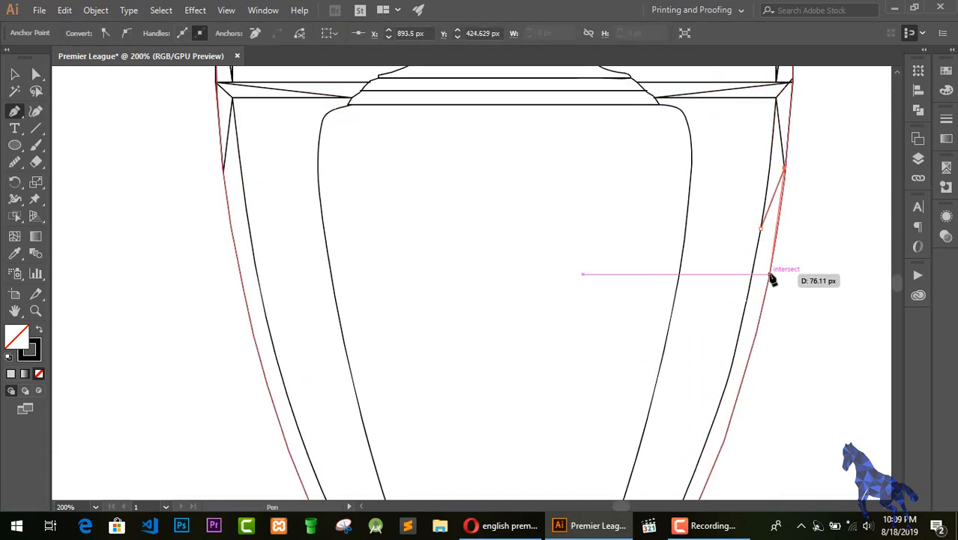
pyautogui.click(770, 274)
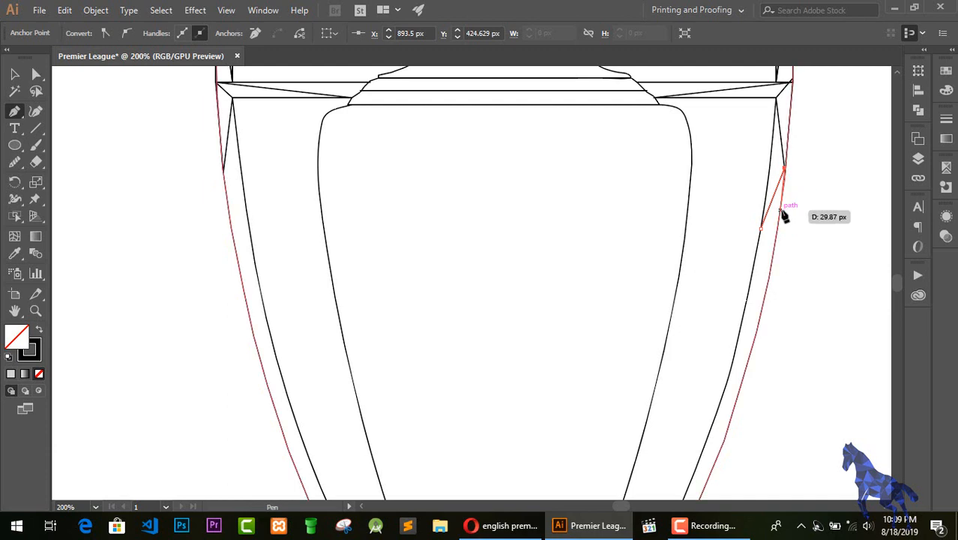
pyautogui.click(776, 231)
pyautogui.click(761, 229)
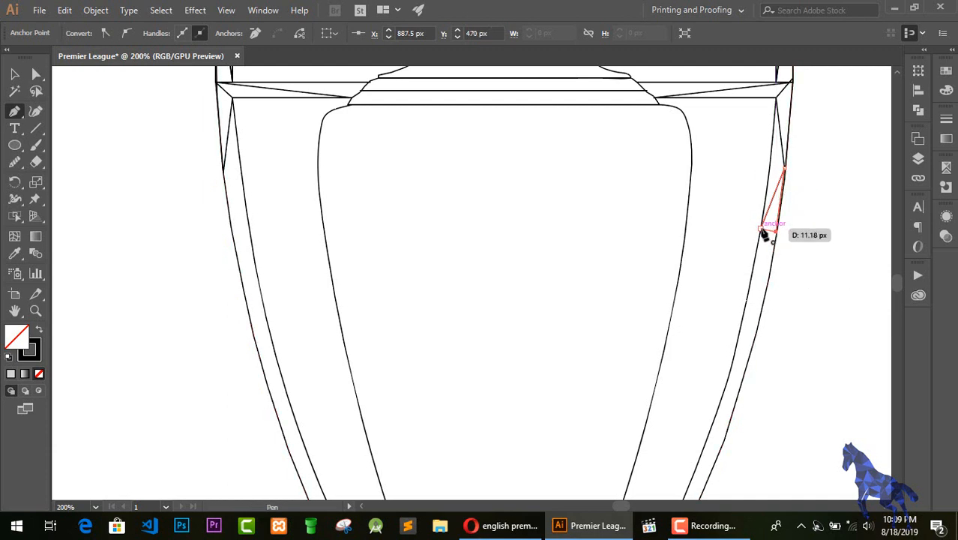
# Step: Draw the matching second facet down the left handle arm as a closed triangle between its outer and inner edges
pyautogui.click(223, 168)
pyautogui.click(248, 222)
pyautogui.click(233, 235)
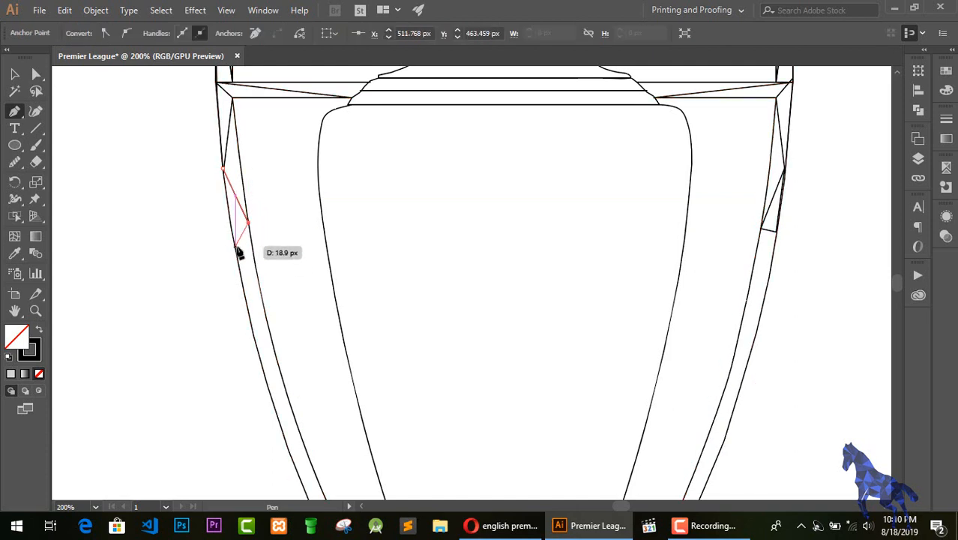
pyautogui.click(222, 168)
# Step: Draw the third triangular facet down both handle arms, starting from the lower outer point of each second facet
pyautogui.scroll(-2, 264, 283)
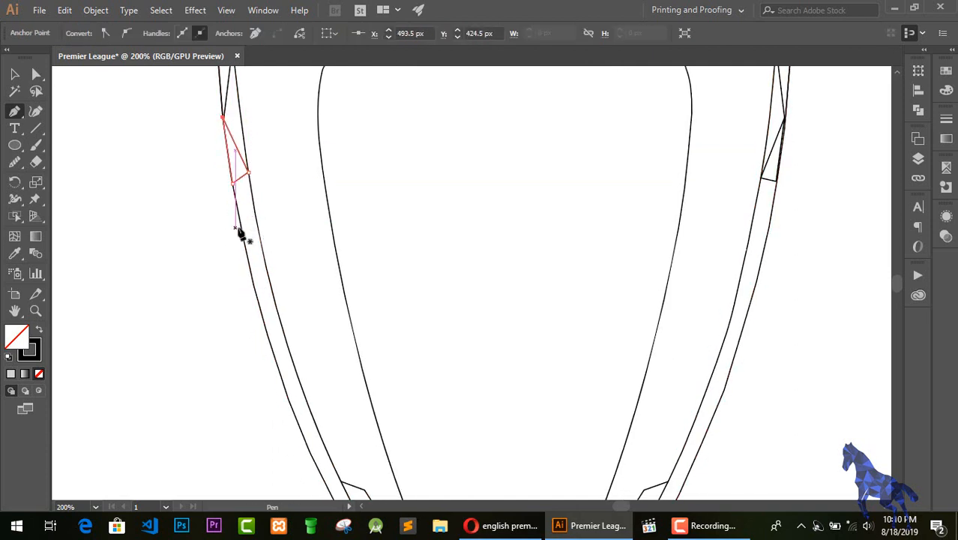
pyautogui.click(776, 181)
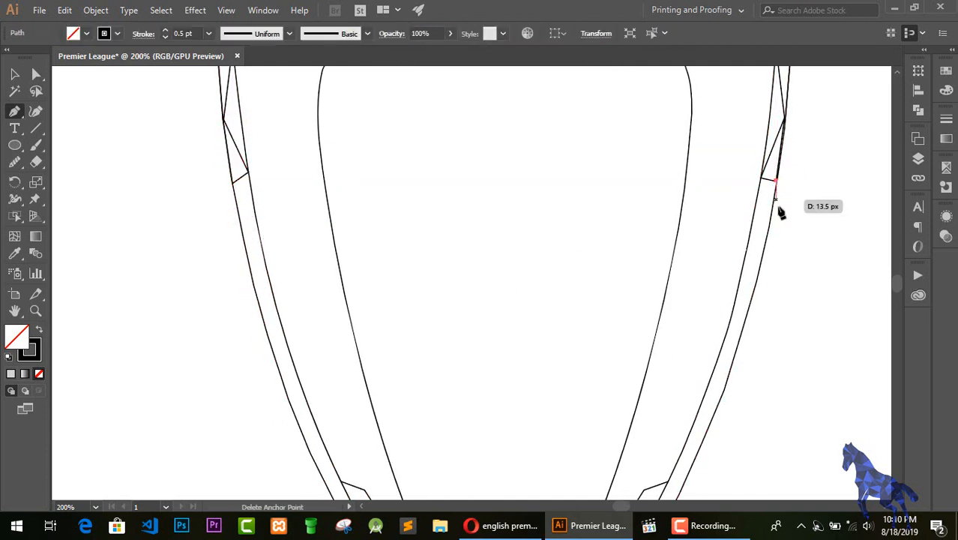
pyautogui.click(749, 241)
pyautogui.click(757, 282)
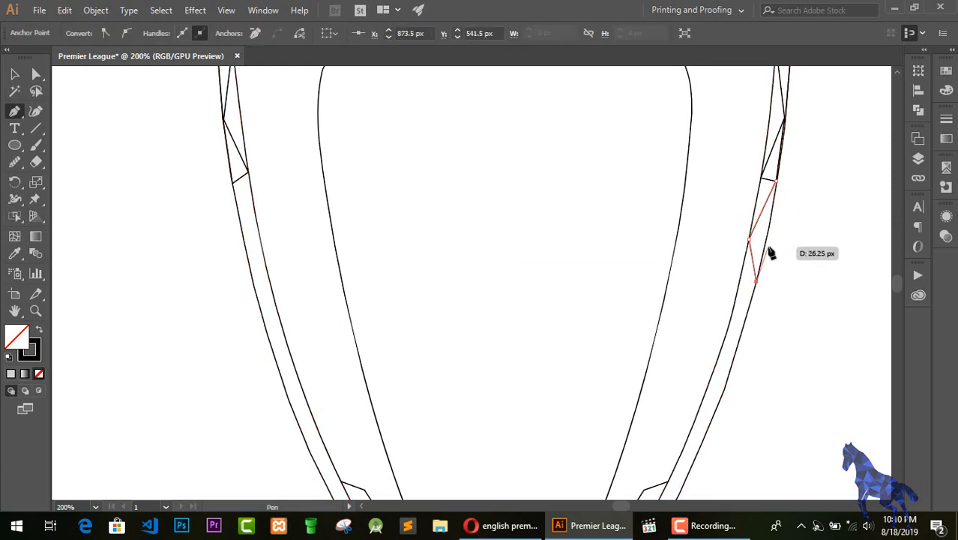
pyautogui.click(776, 185)
pyautogui.click(233, 182)
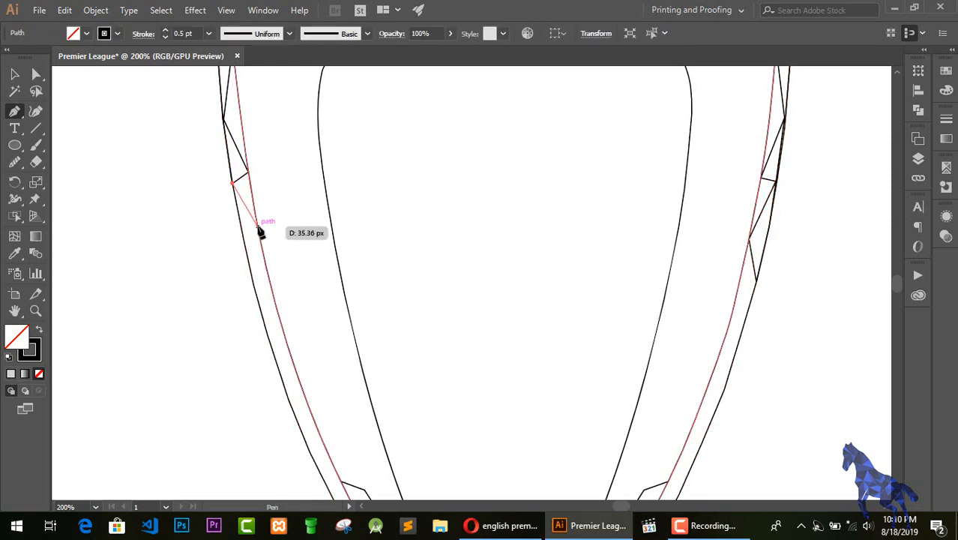
pyautogui.click(258, 228)
pyautogui.click(255, 287)
pyautogui.click(233, 184)
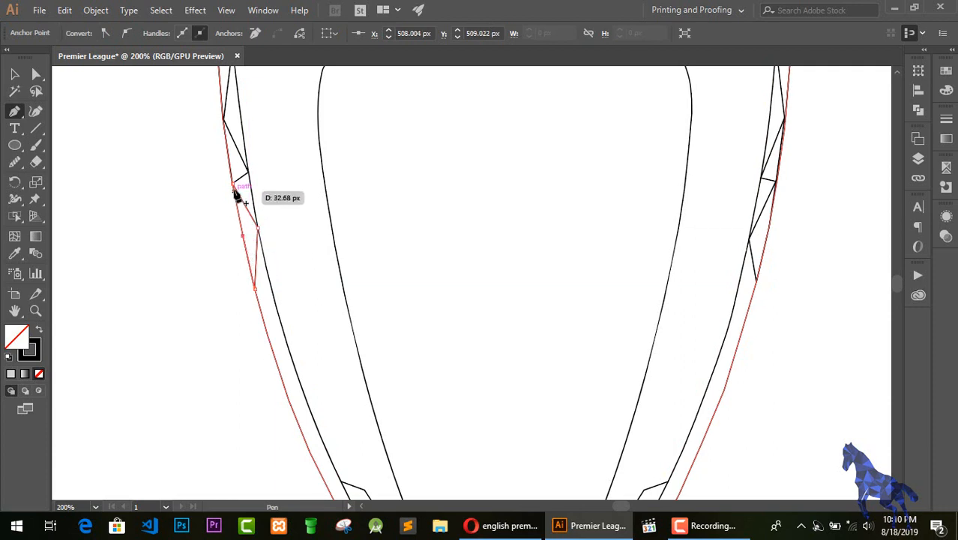
# Step: Draw the fourth triangular facet down both handle arms, starting from the lower outer point of each third facet
pyautogui.scroll(-3, 278, 317)
pyautogui.click(756, 215)
pyautogui.click(728, 261)
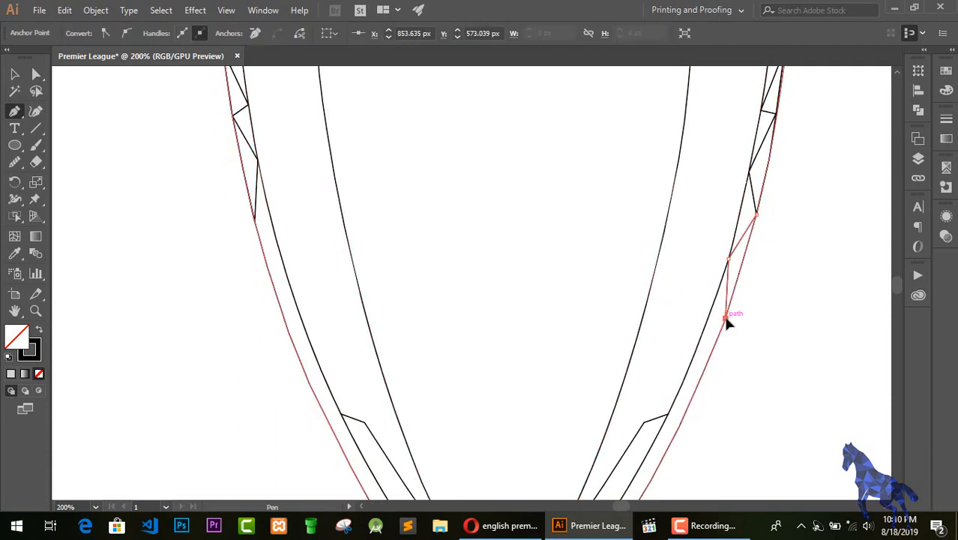
pyautogui.click(757, 215)
pyautogui.click(253, 217)
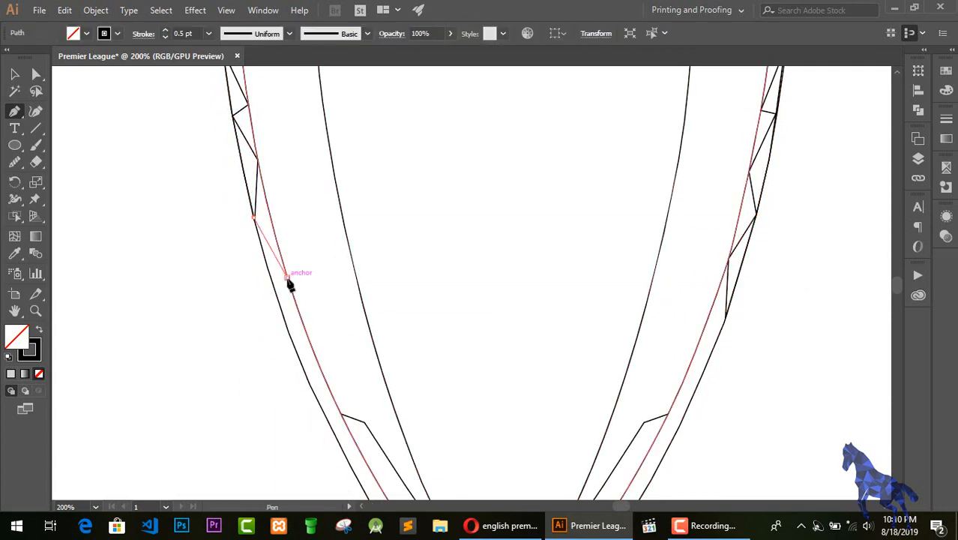
pyautogui.click(287, 279)
pyautogui.click(294, 349)
pyautogui.click(255, 218)
# Step: Draw the fifth facet down the right handle arm, following the curved outer edge with an extra point before closing it
pyautogui.scroll(-5, 396, 402)
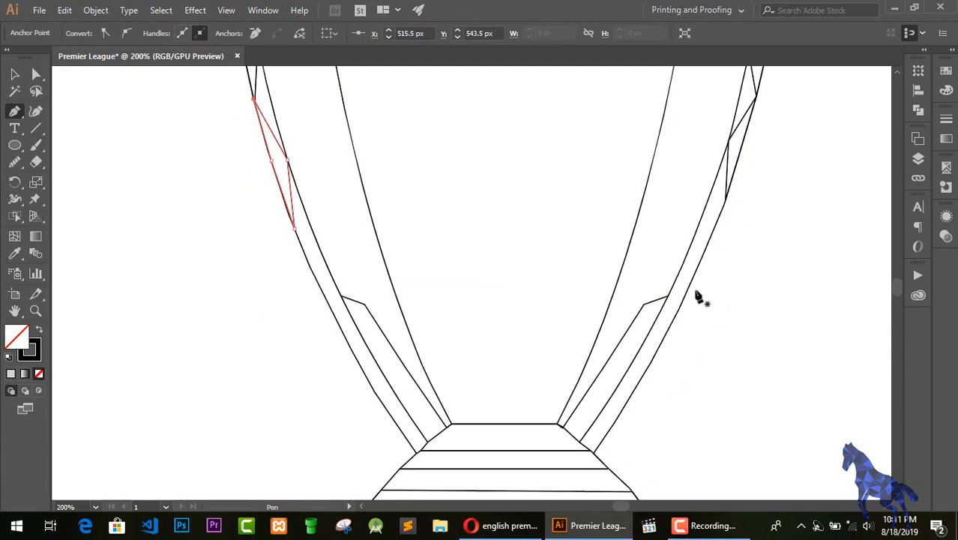
pyautogui.click(726, 203)
pyautogui.click(689, 250)
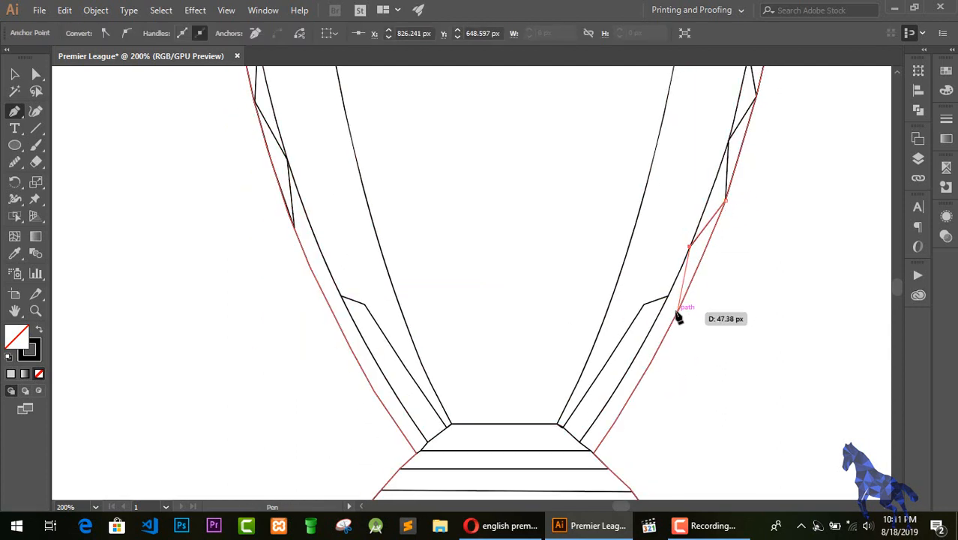
pyautogui.click(673, 321)
pyautogui.click(699, 265)
pyautogui.click(726, 201)
# Step: Draw the fifth facet down the left handle arm, adding a point along the curved outer edge before closing it
pyautogui.click(293, 225)
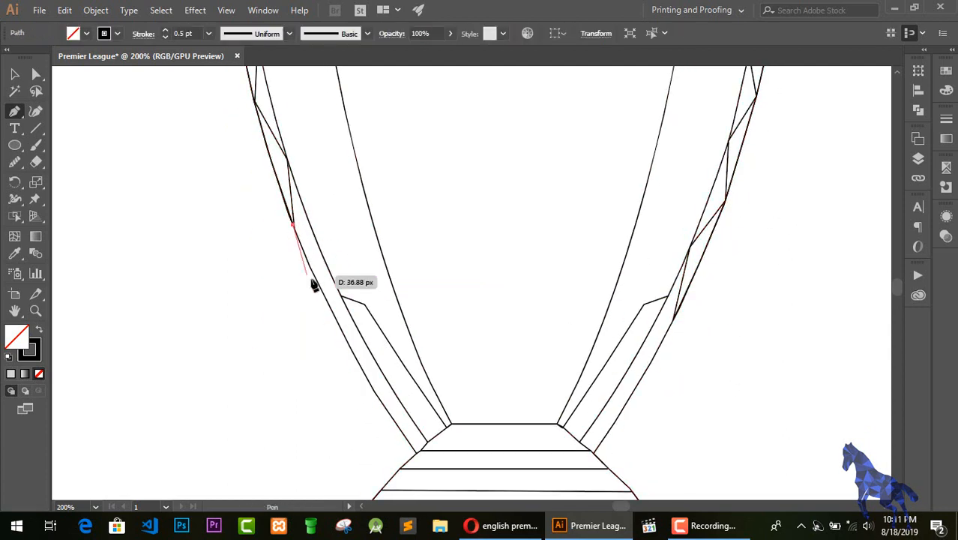
pyautogui.click(331, 276)
pyautogui.moveTo(332, 279); pyautogui.dragTo(342, 330)
pyautogui.click(314, 275)
pyautogui.click(293, 225)
# Step: Draw the last facet of the right handle arm down to the base and close it along the outer edge
pyautogui.scroll(-2, 470, 375)
pyautogui.click(673, 233)
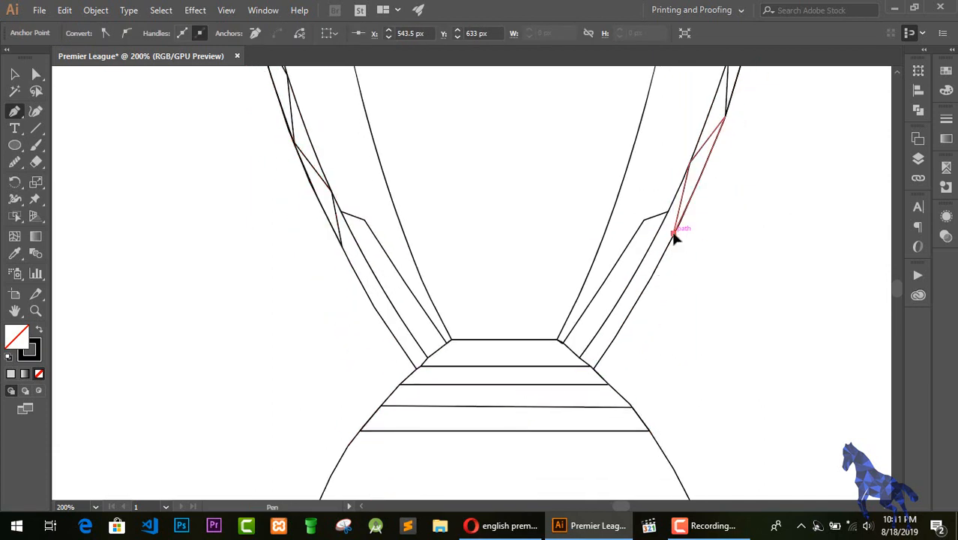
pyautogui.click(628, 285)
pyautogui.click(592, 368)
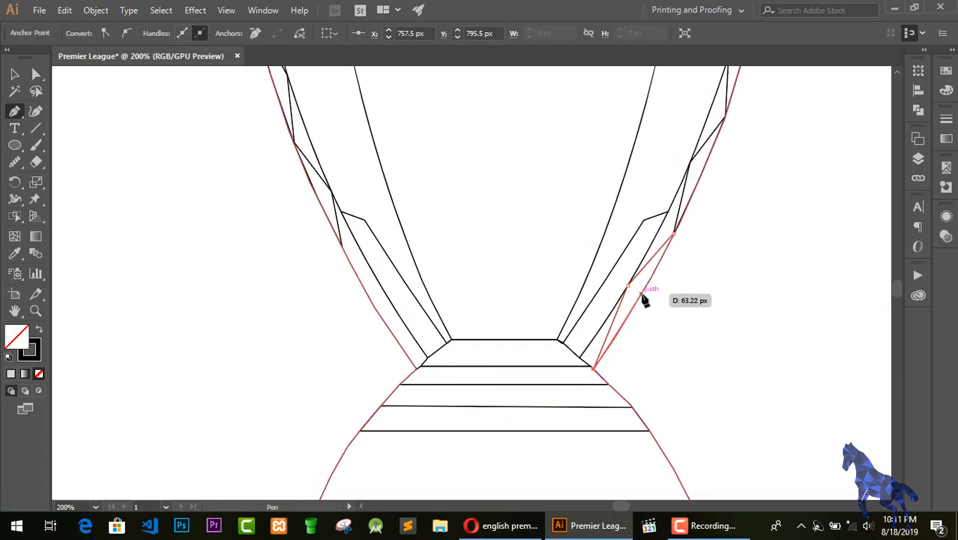
pyautogui.click(643, 287)
pyautogui.click(674, 234)
# Step: Draw the last facet of the left handle arm from the fifth facet's lower outer point via the inner edge to the base
pyautogui.click(342, 246)
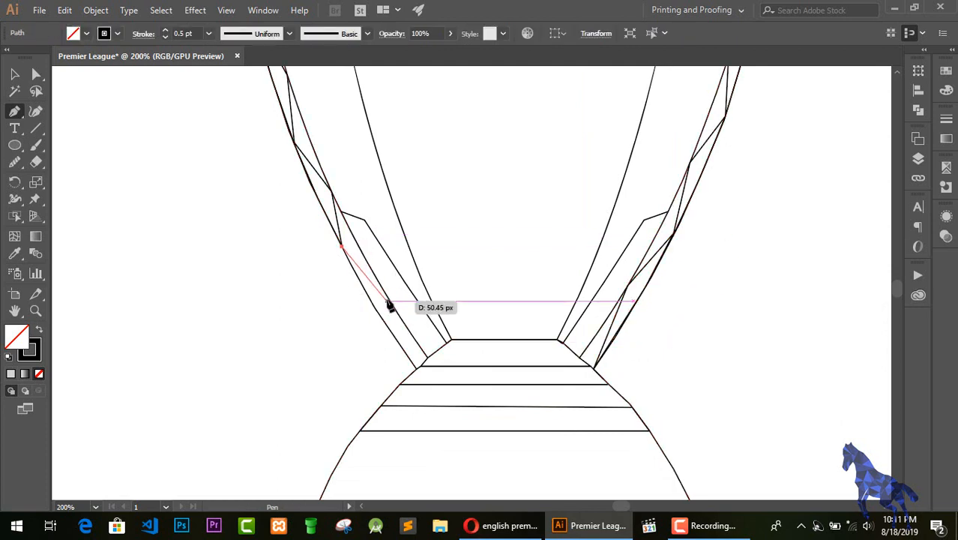
pyautogui.click(387, 300)
pyautogui.click(415, 369)
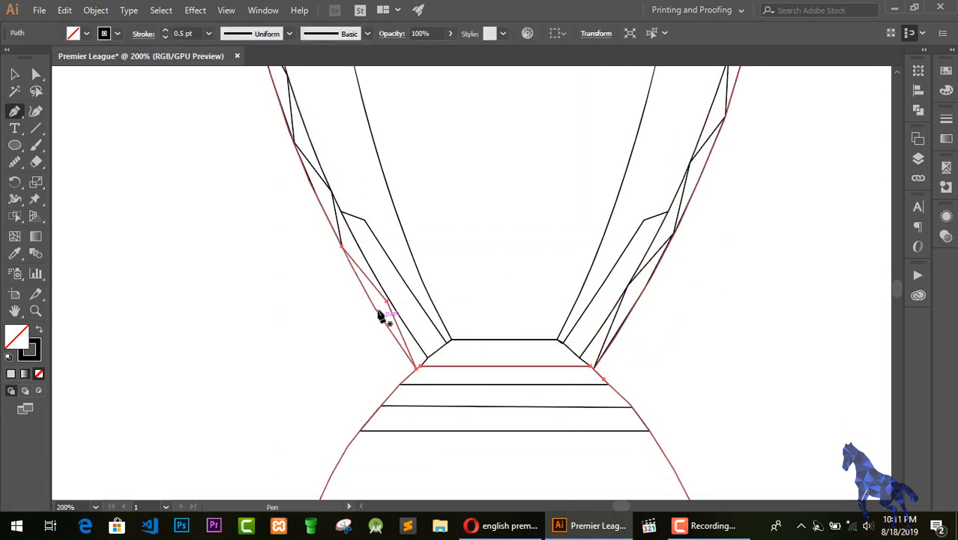
pyautogui.click(416, 368)
pyautogui.hotkey('ctrl', 'z')
pyautogui.hotkey('ctrl', 'z')
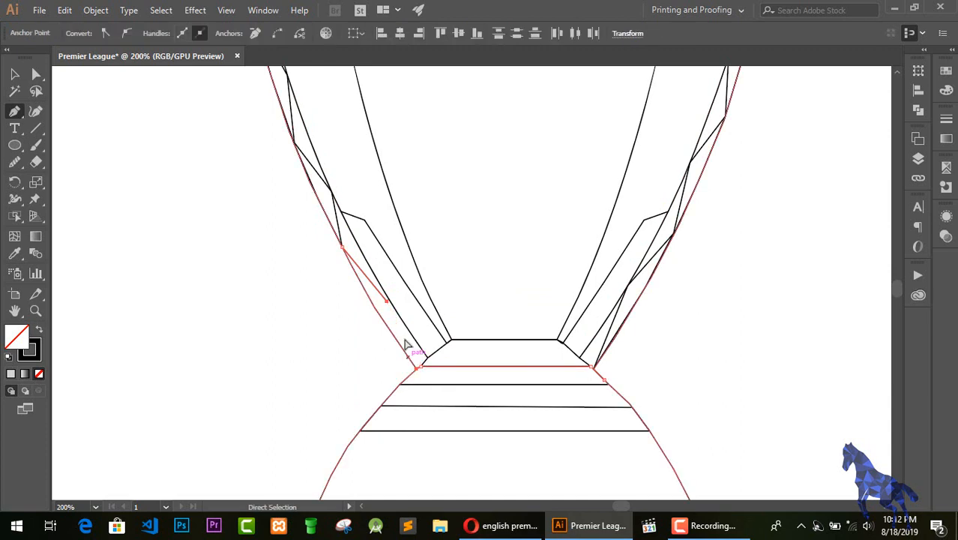
pyautogui.click(417, 369)
pyautogui.click(391, 301)
pyautogui.click(415, 366)
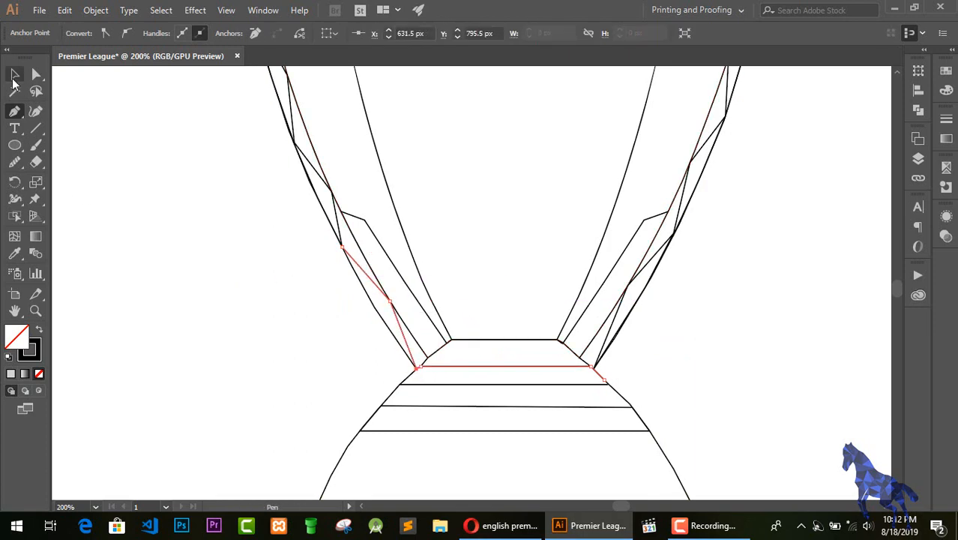
pyautogui.click(15, 75)
# Step: Examine the facets along both handle arms from the crown down to the base
pyautogui.scroll(15, 206, 277)
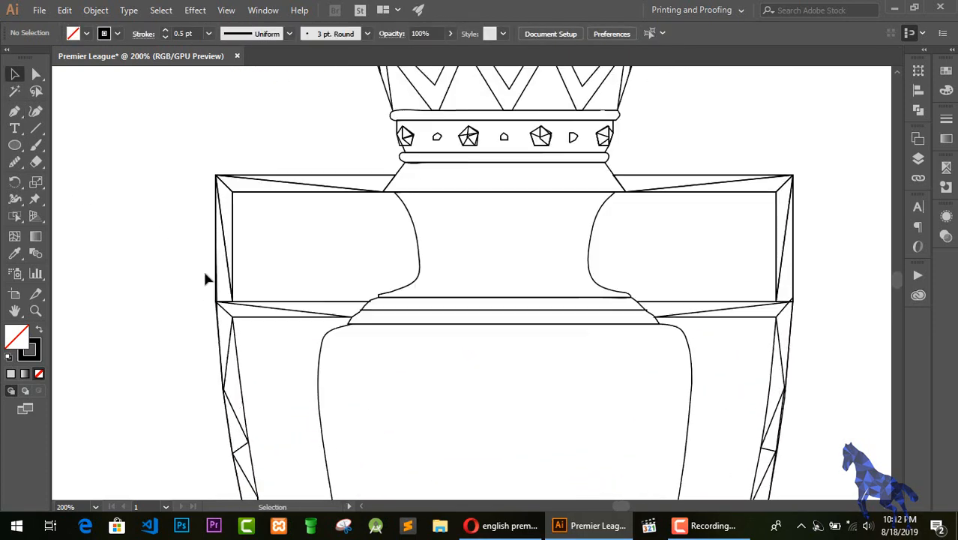
pyautogui.scroll(-14, 206, 278)
pyautogui.hotkey('ctrl', '+')
pyautogui.hotkey('ctrl', '+')
pyautogui.hotkey('ctrl', '-')
pyautogui.hotkey('ctrl', '-')
pyautogui.hotkey('ctrl', '-')
pyautogui.hotkey('ctrl', '-')
pyautogui.hotkey('ctrl', '-')
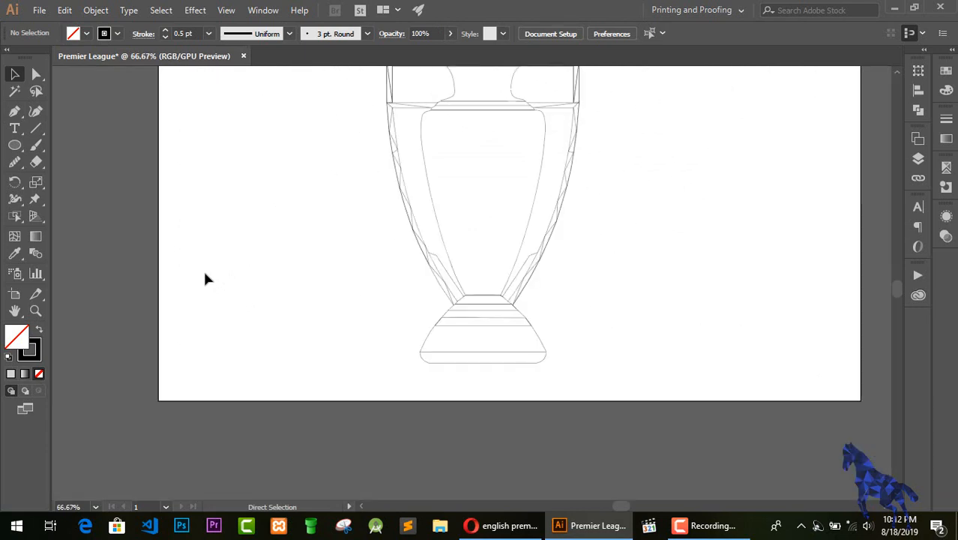
pyautogui.scroll(3, 206, 278)
# Step: Dock the floating Premier League document window back into the workspace
pyautogui.moveTo(375, 56)
pyautogui.mouseDown()
pyautogui.moveTo(350, 150)
pyautogui.moveTo(381, 69)
pyautogui.mouseUp()
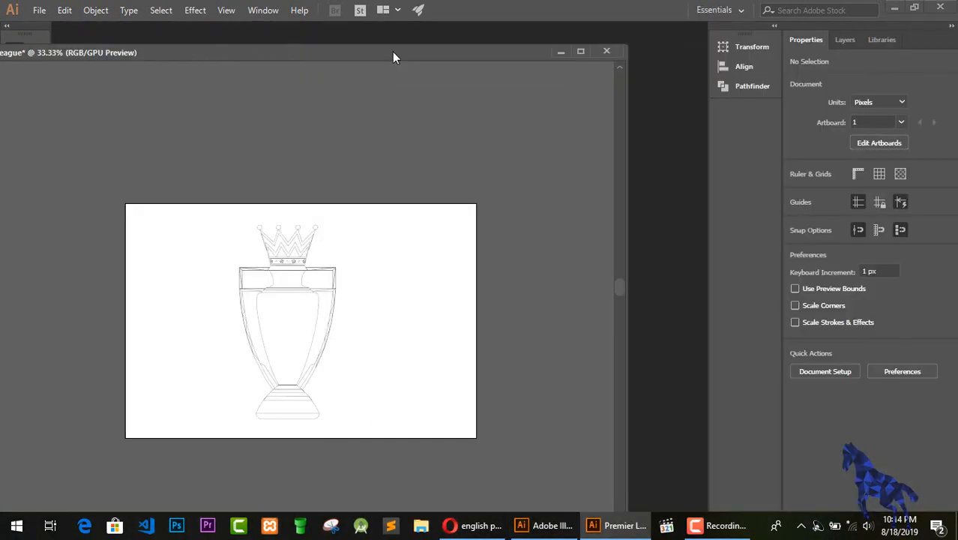
pyautogui.moveTo(392, 52); pyautogui.dragTo(495, 37)
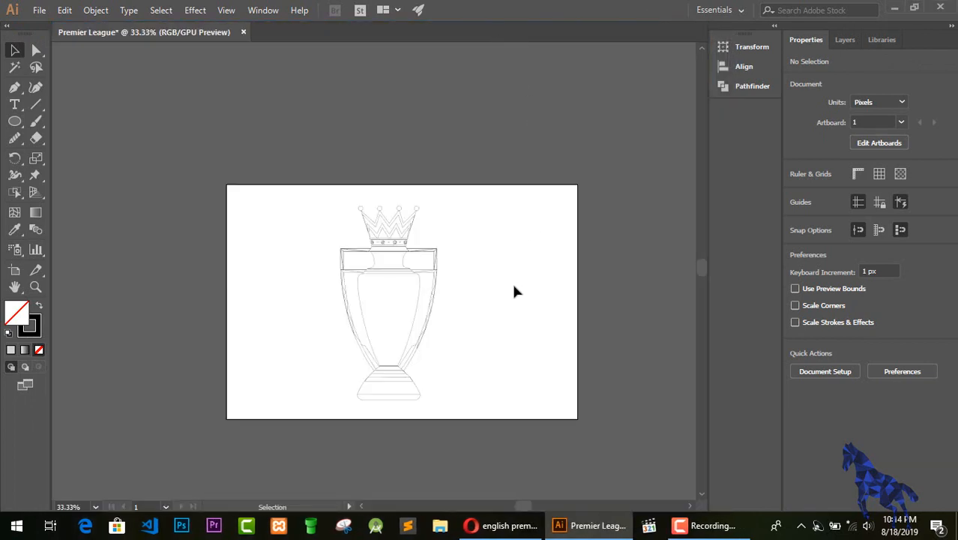
# Step: Redraw the missing facet low on the left handle arm with the Pen tool, running from the inner edge to the outer edge
pyautogui.hotkey('ctrl', '=')
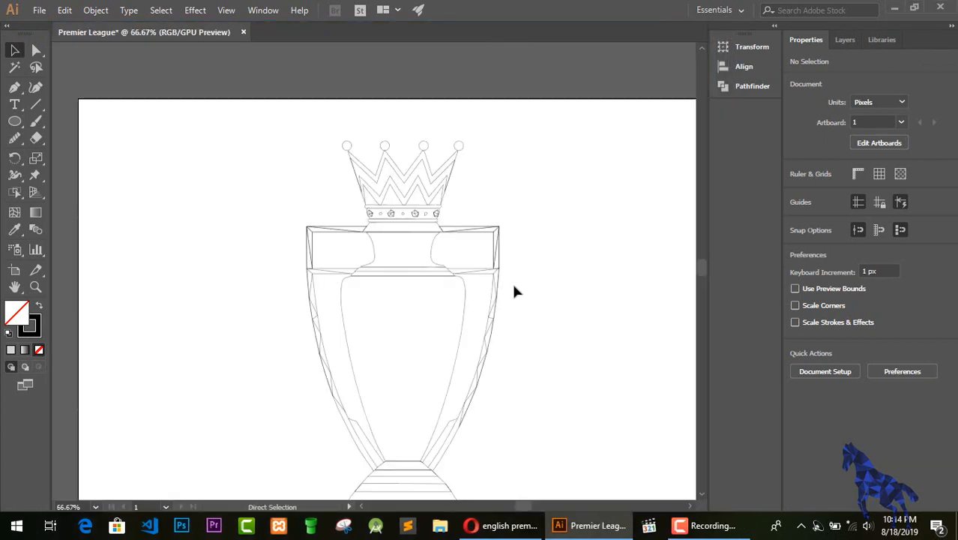
pyautogui.hotkey('ctrl', '=')
pyautogui.scroll(-5, 515, 289)
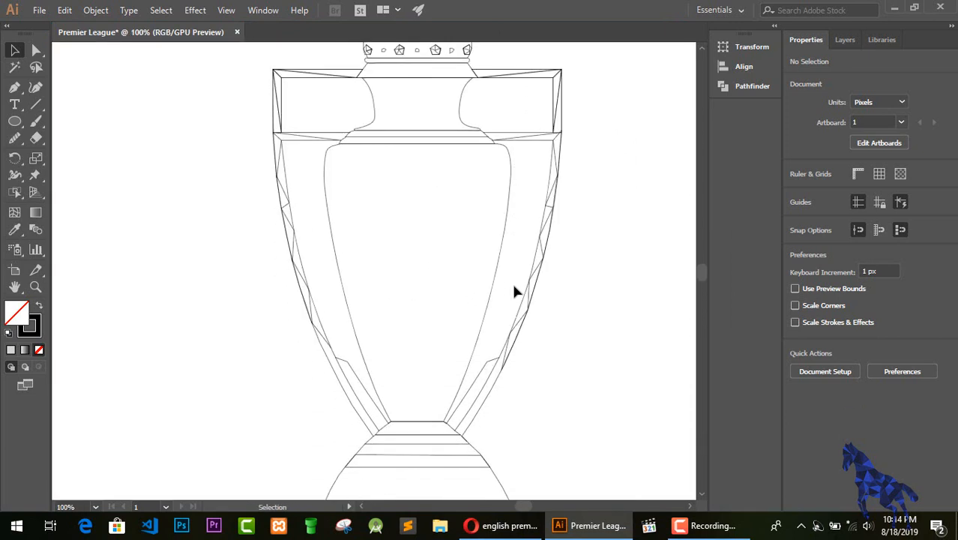
pyautogui.hotkey('ctrl', '=')
pyautogui.hotkey('ctrl', '=')
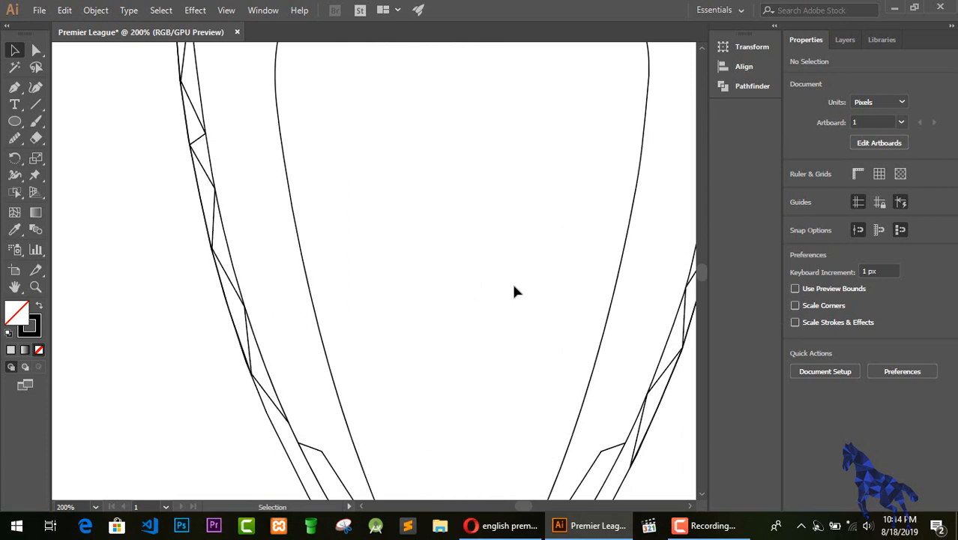
pyautogui.scroll(-5, 514, 291)
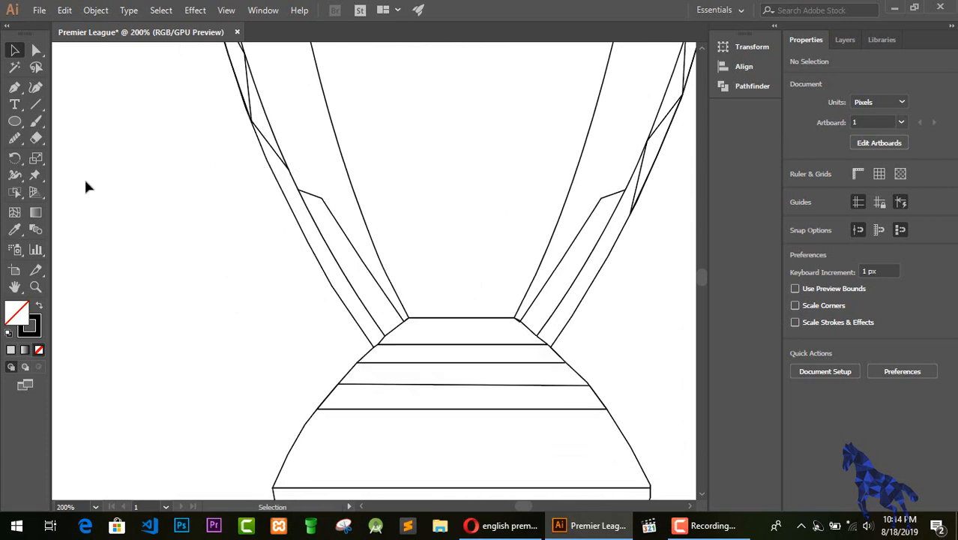
pyautogui.click(14, 88)
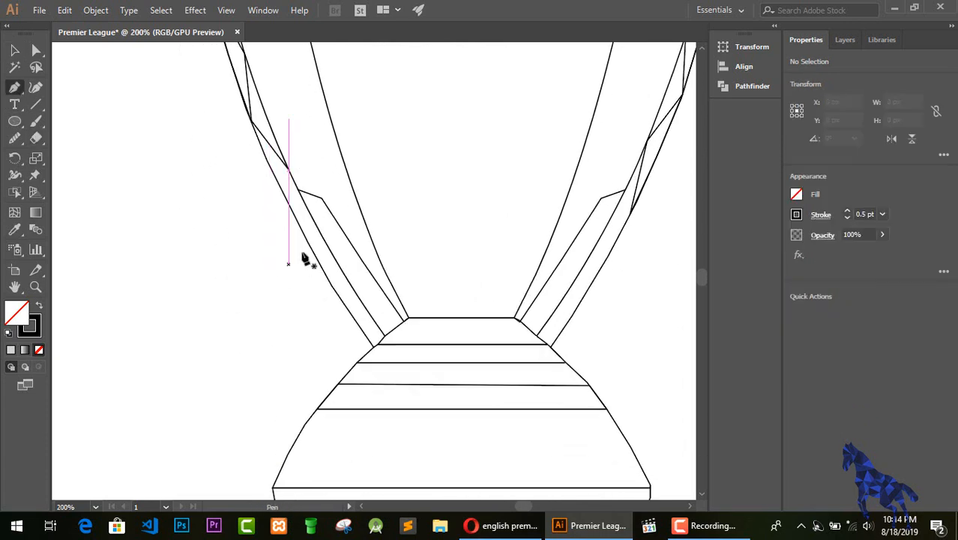
pyautogui.click(288, 168)
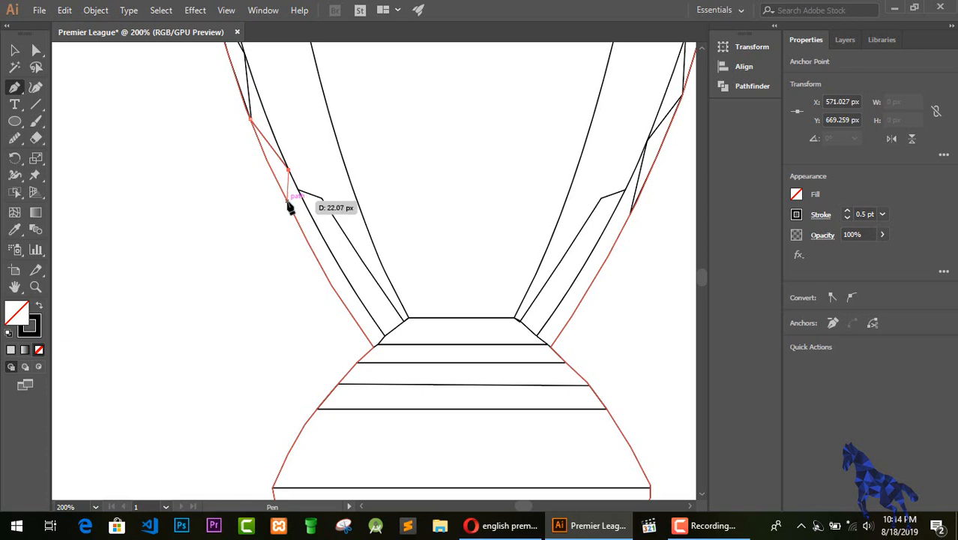
pyautogui.click(296, 214)
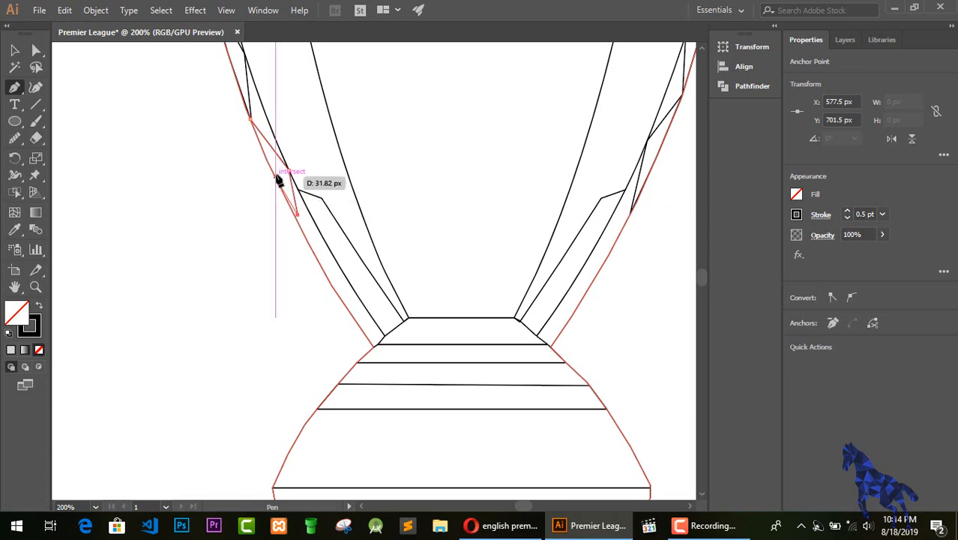
# Step: Scale the linked trophy photo to 336 × 676.762 px and place it on the artboard beside the outline drawing
pyautogui.moveTo(276, 399); pyautogui.dragTo(258, 232)
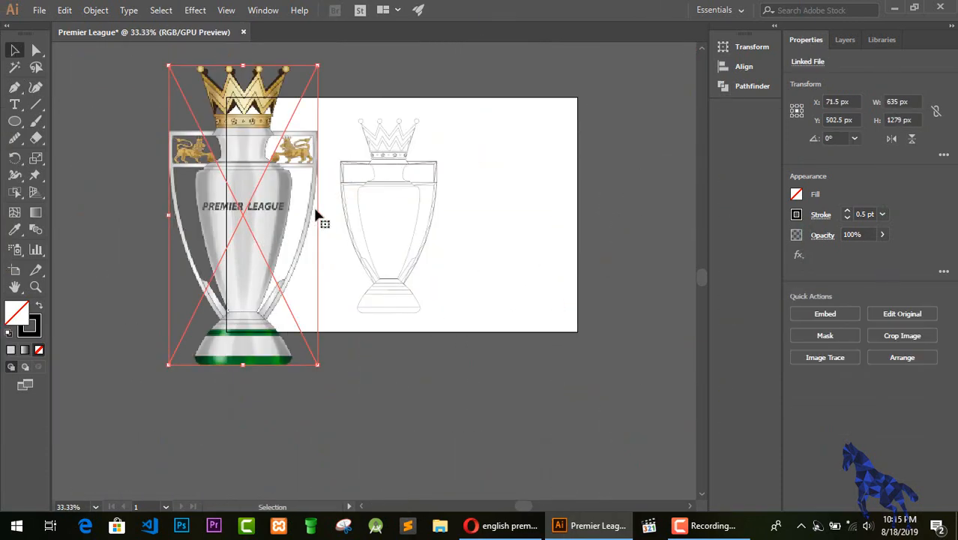
pyautogui.moveTo(319, 213); pyautogui.dragTo(303, 190)
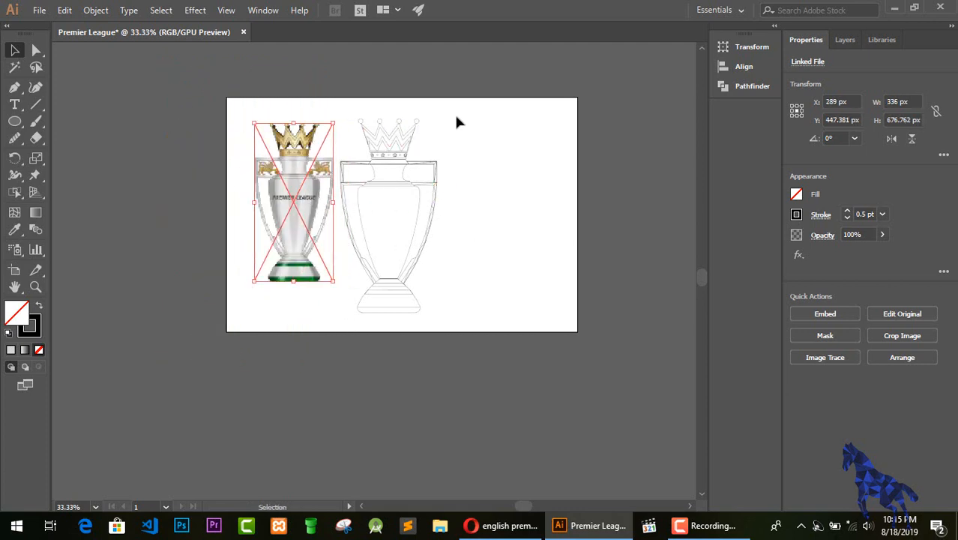
# Step: Convert all the trophy's outline paths into a Live Paint group and activate the Live Paint Selection tool
pyautogui.moveTo(362, 110); pyautogui.dragTo(471, 328)
pyautogui.press('a')
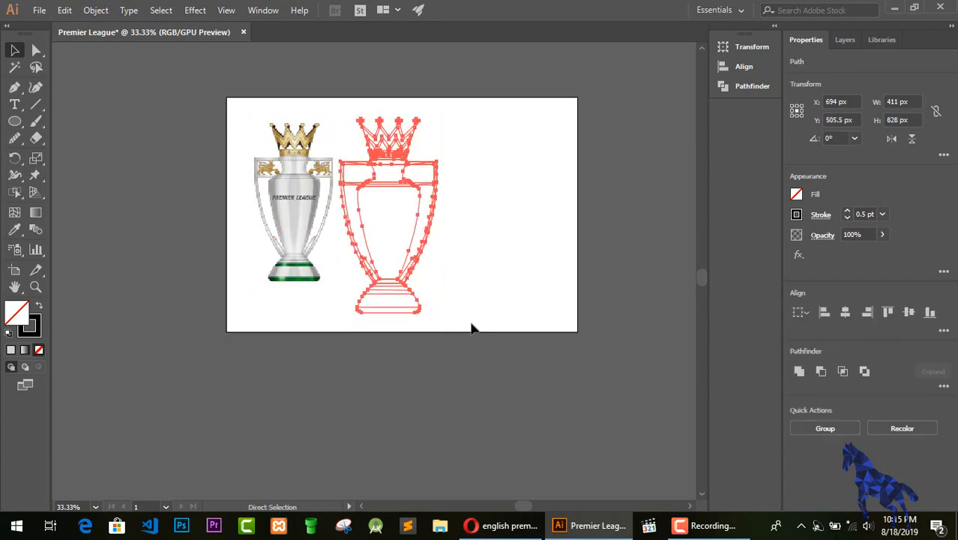
pyautogui.hotkey('ctrl', '=')
pyautogui.hotkey('ctrl', '=')
pyautogui.press('v')
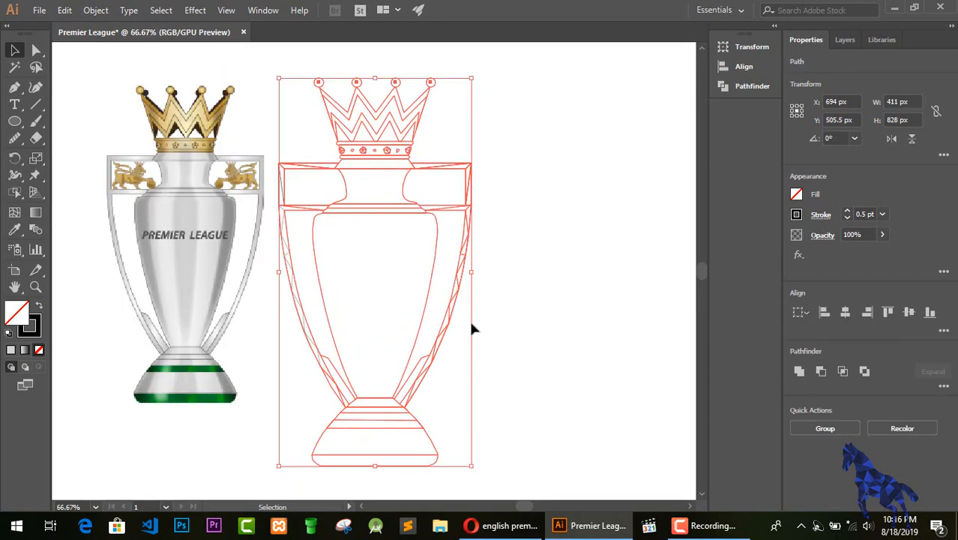
pyautogui.click(94, 10)
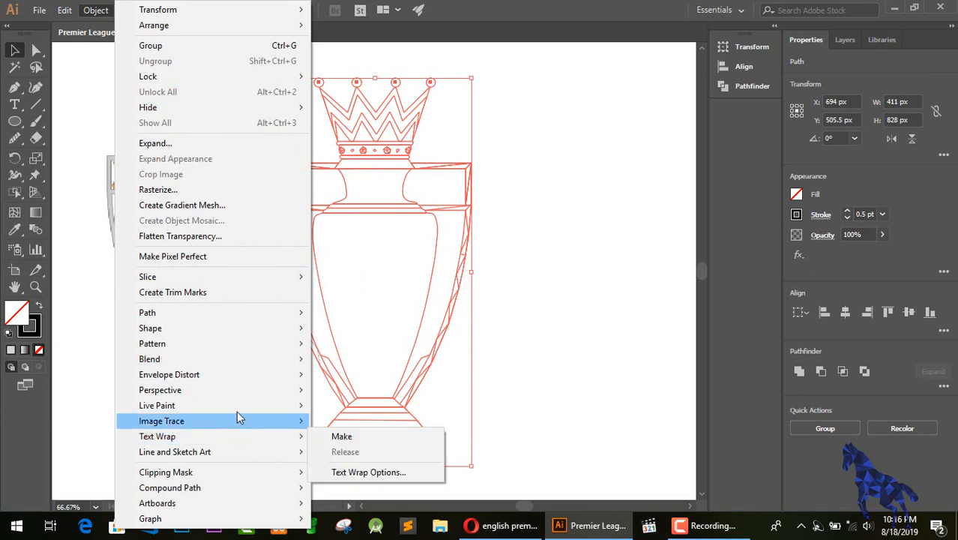
pyautogui.moveTo(306, 409)
pyautogui.click(342, 405)
pyautogui.scroll(3, 336, 402)
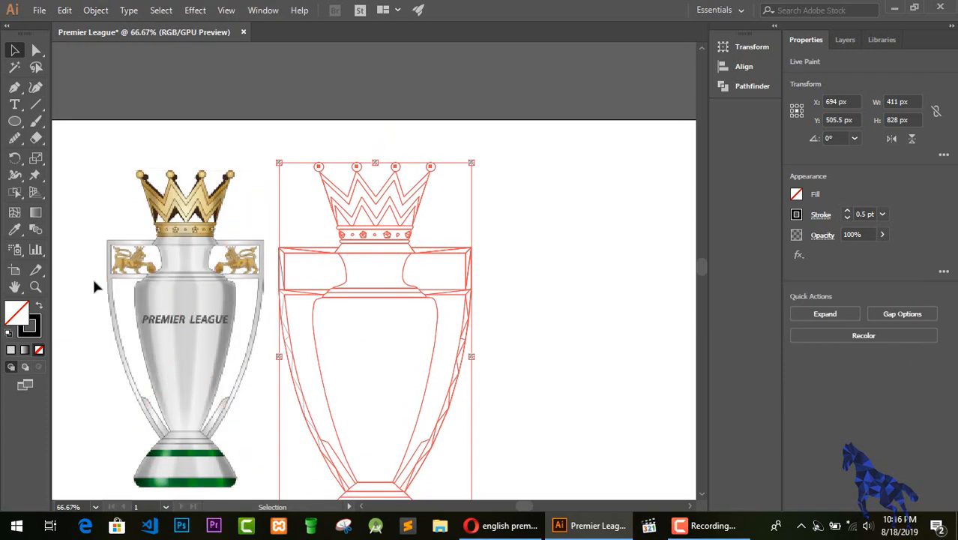
pyautogui.moveTo(15, 192); pyautogui.dragTo(83, 231)
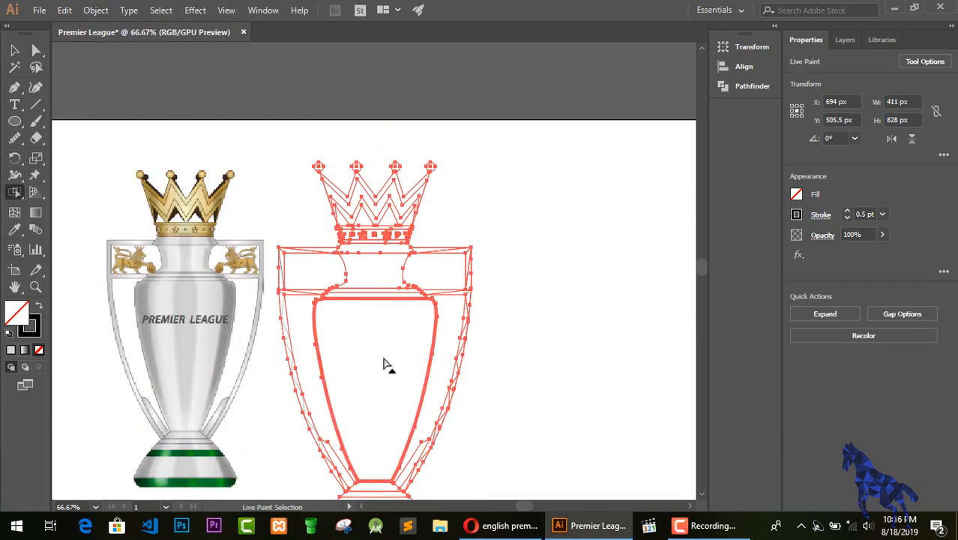
# Step: Select the Live Paint faces of the four circles on the crown's tips
pyautogui.hotkey('ctrl', '+')
pyautogui.hotkey('ctrl', '+')
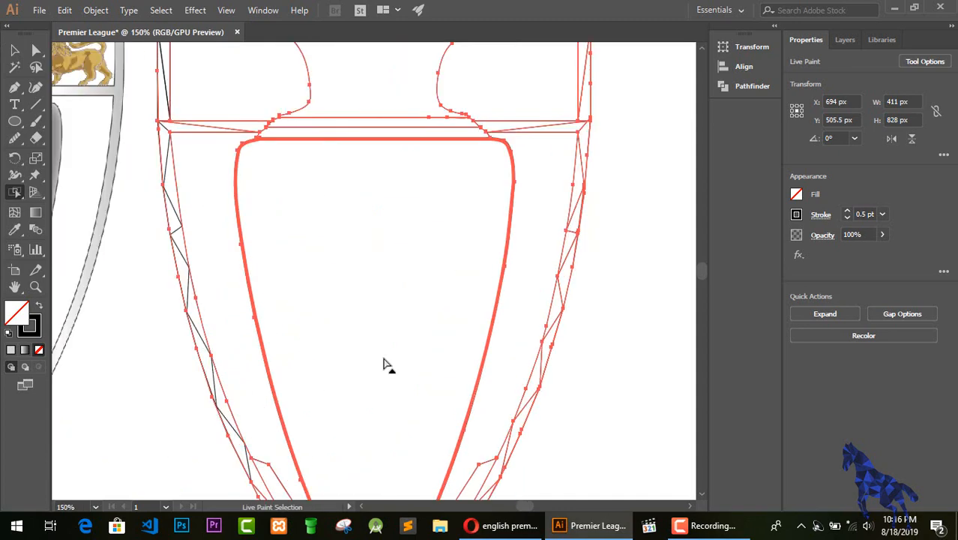
pyautogui.scroll(10, 383, 364)
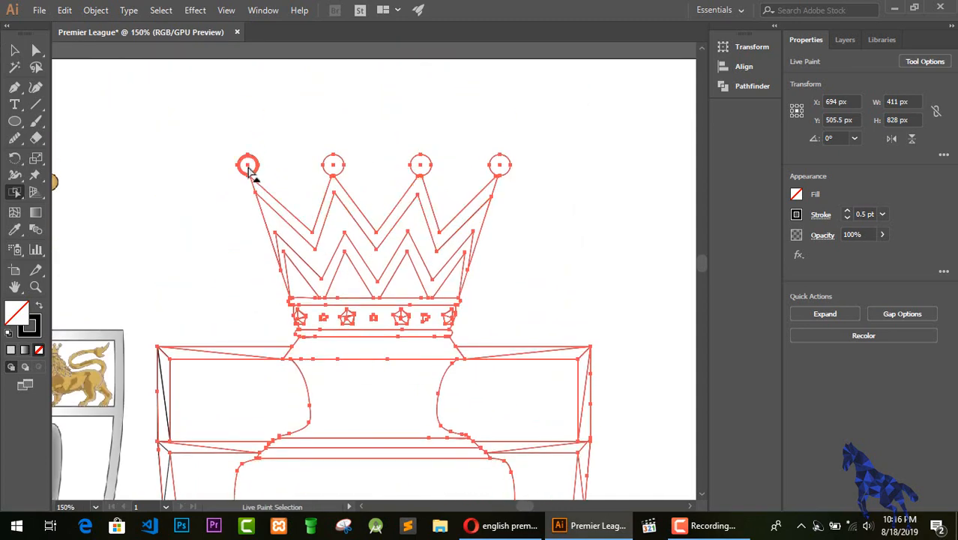
pyautogui.click(248, 166)
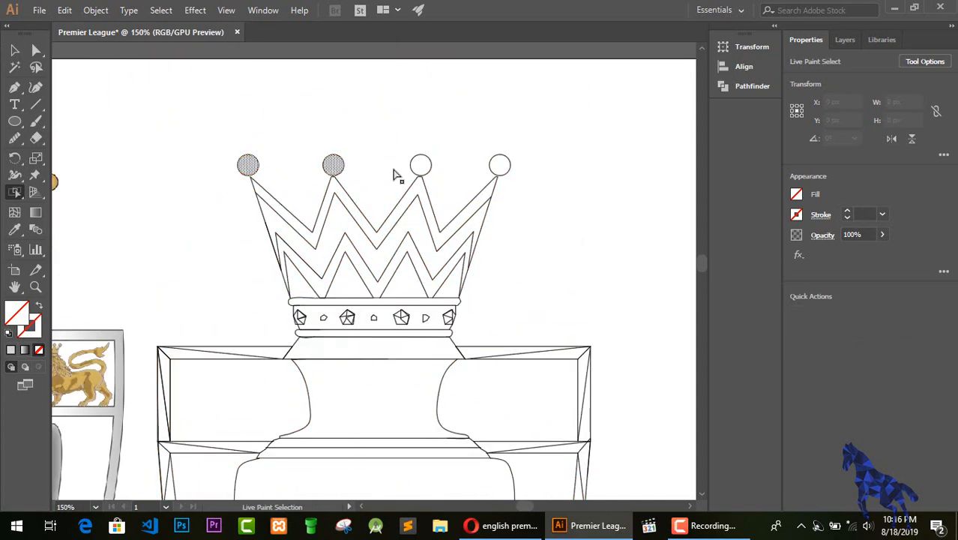
pyautogui.keyDown('shift'); pyautogui.click(422, 168); pyautogui.keyUp('shift')
pyautogui.keyDown('shift'); pyautogui.click(501, 168); pyautogui.keyUp('shift')
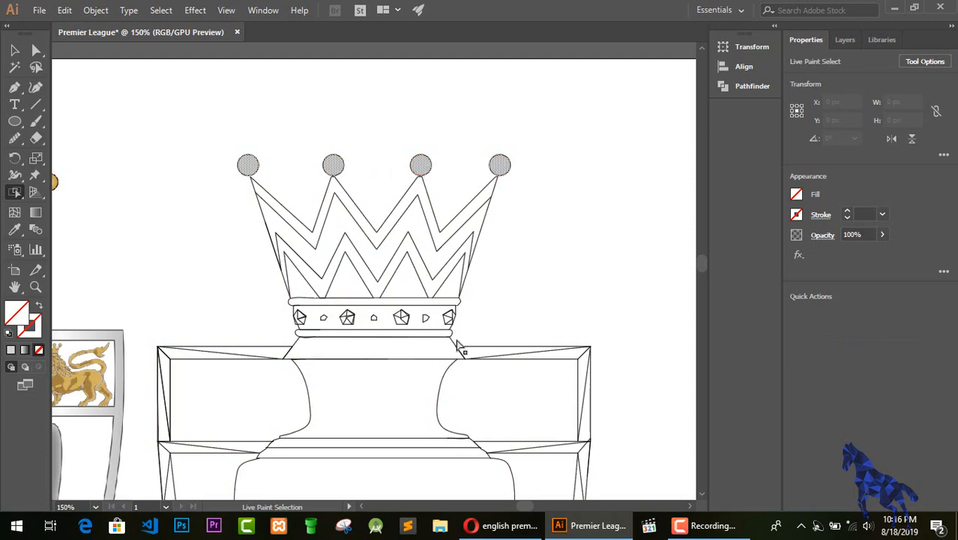
# Step: Try to add the faces of the gems on the crown's band to the Live Paint selection
pyautogui.hotkey('ctrl', '+')
pyautogui.hotkey('ctrl', '+')
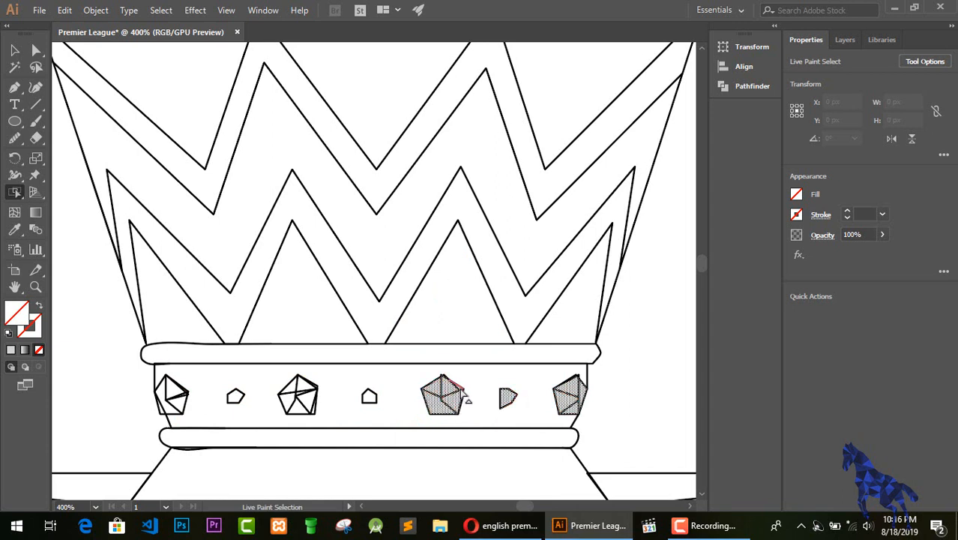
pyautogui.click(462, 392)
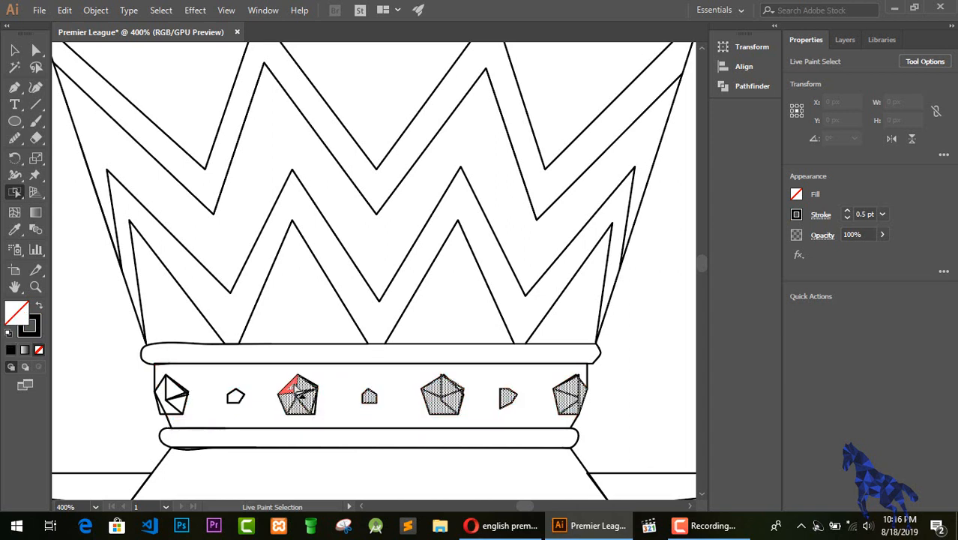
pyautogui.hotkey('ctrl', '+')
pyautogui.hotkey('ctrl', '+')
pyautogui.scroll(-5, 296, 387)
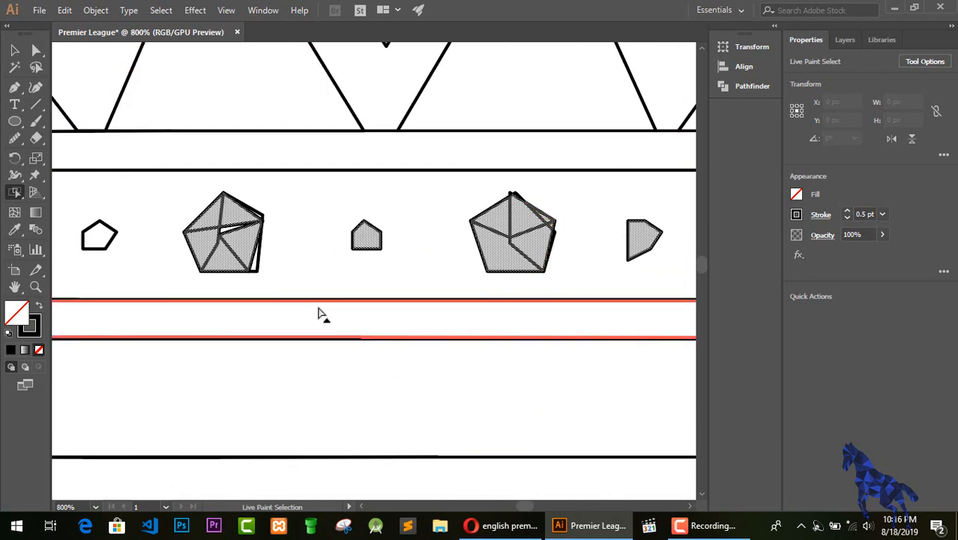
pyautogui.click(227, 234)
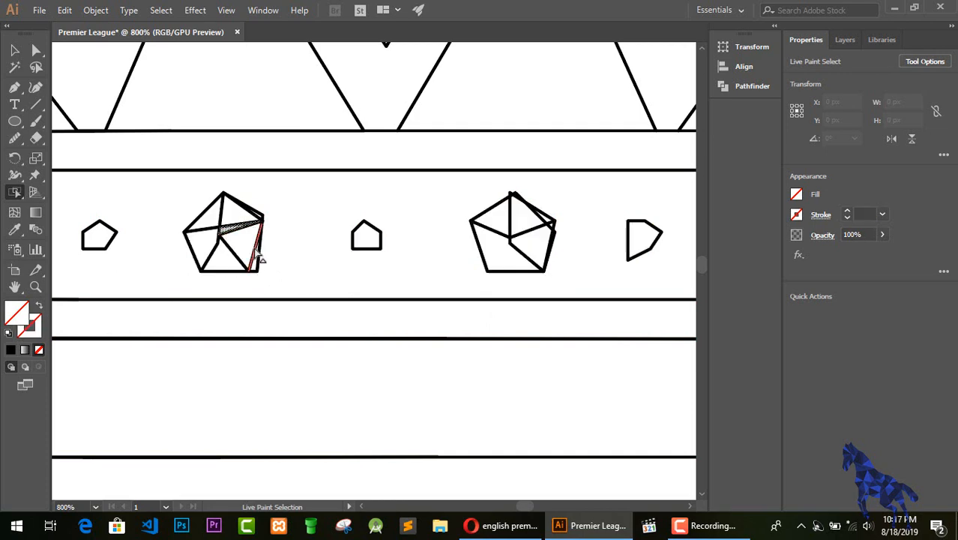
# Step: Fill the four circles on the crown's tips with the dark green sampled from the band on the reference photo's base
pyautogui.scroll(10, 336, 296)
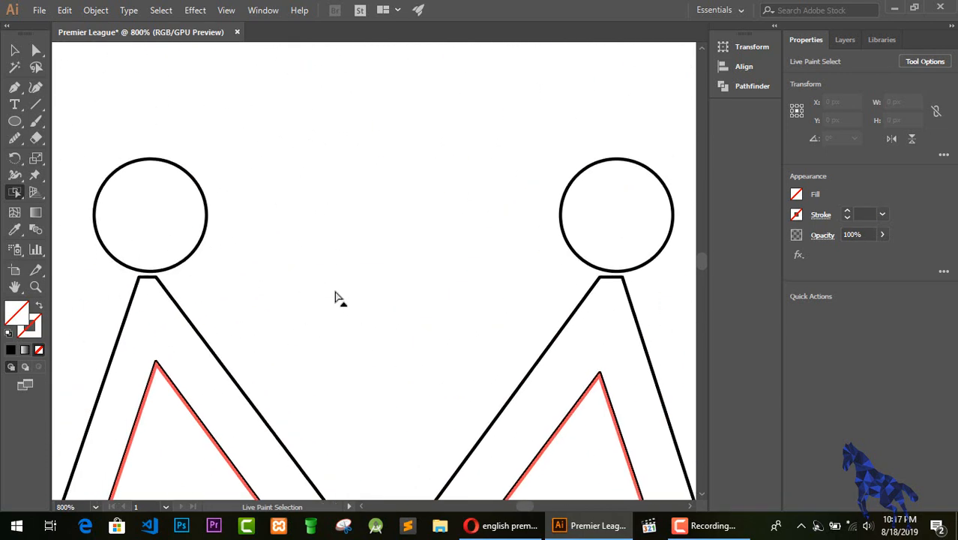
pyautogui.scroll(-3, 336, 297)
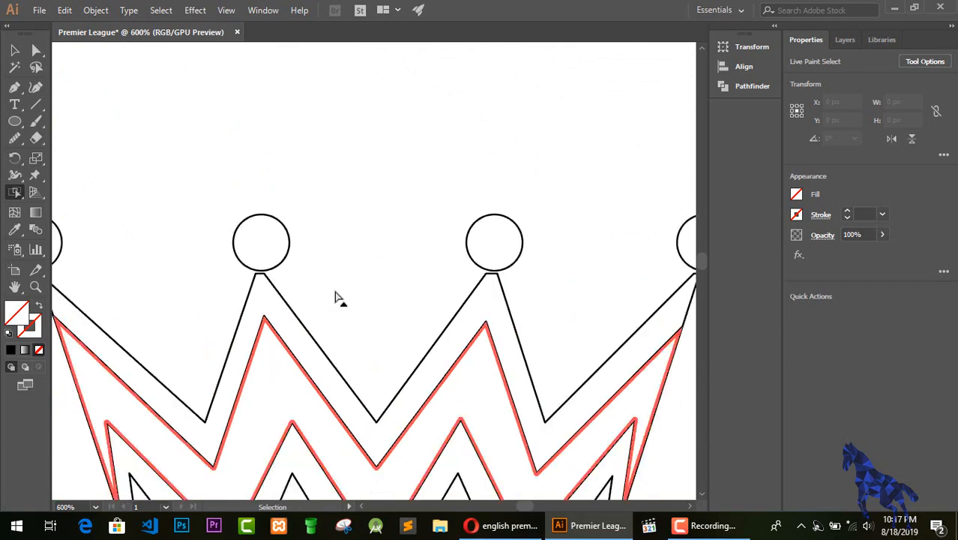
pyautogui.click(120, 252)
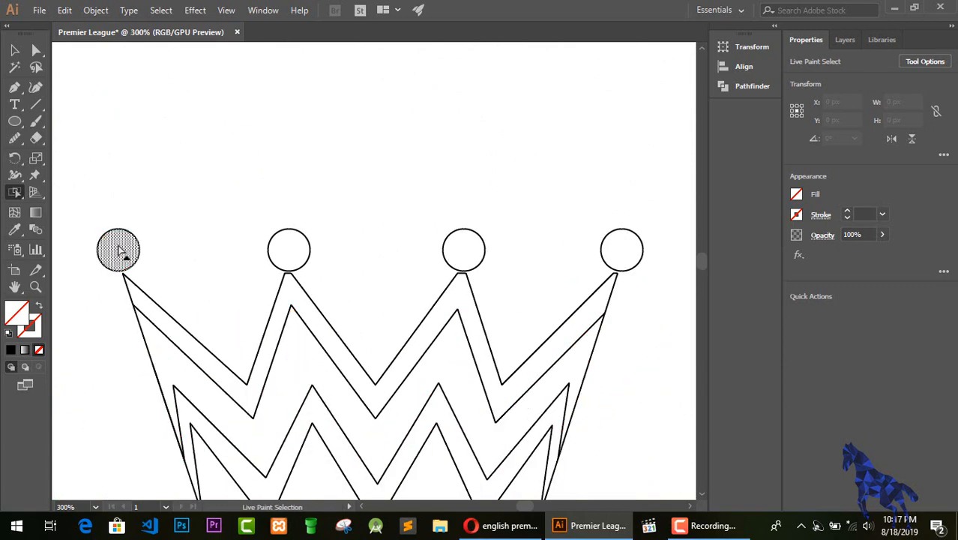
pyautogui.keyDown('shift'); pyautogui.click(300, 251); pyautogui.keyUp('shift')
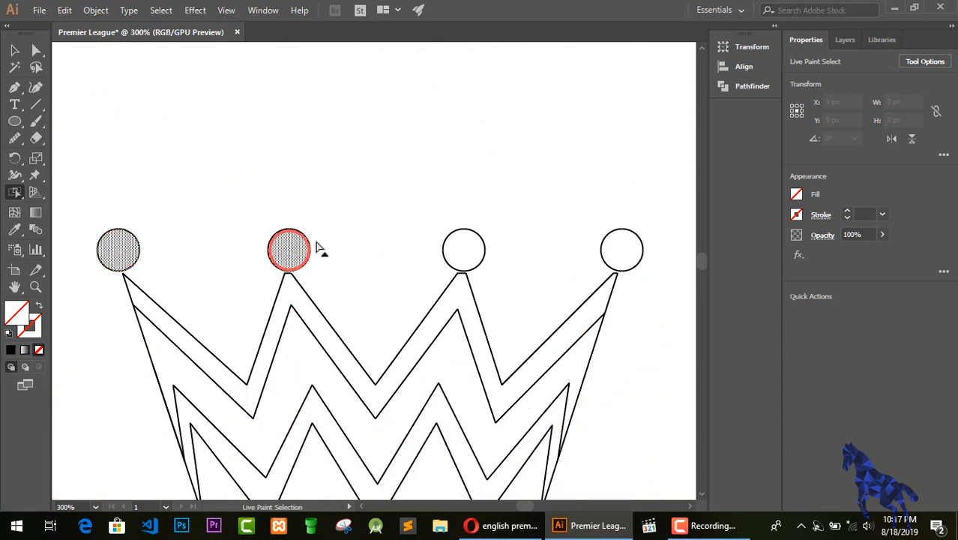
pyautogui.keyDown('shift'); pyautogui.click(478, 253); pyautogui.keyUp('shift')
pyautogui.keyDown('shift'); pyautogui.click(621, 262); pyautogui.keyUp('shift')
pyautogui.click(15, 230)
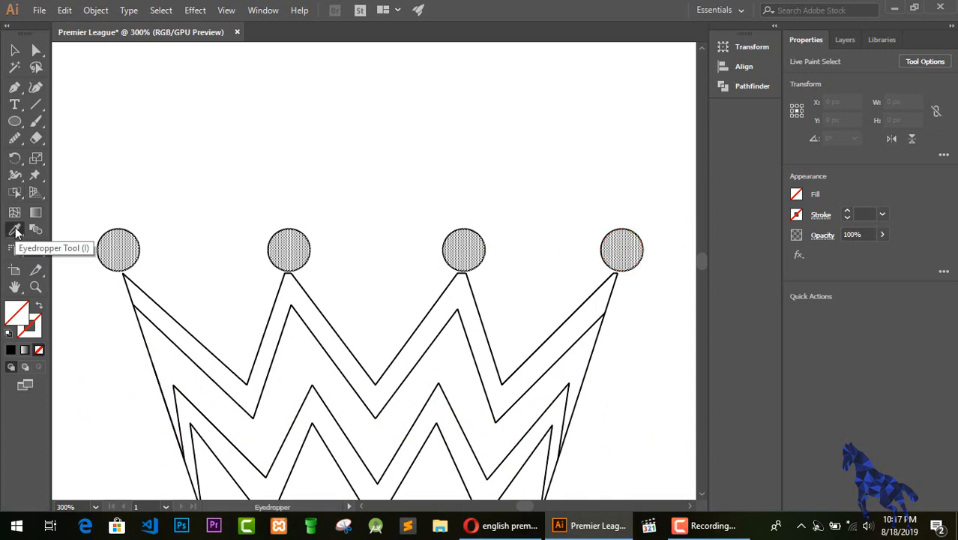
pyautogui.hotkey('ctrl', '1')
pyautogui.scroll(-5, 120, 398)
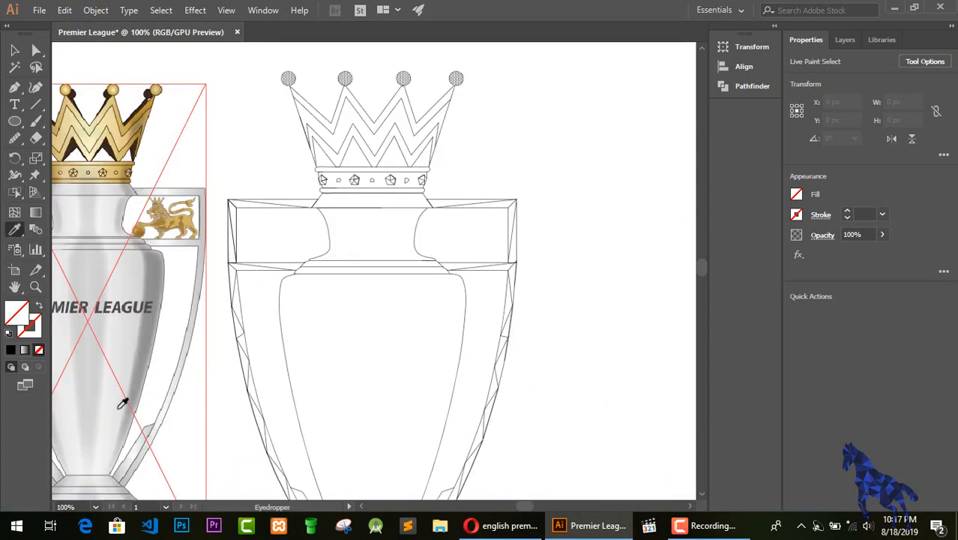
pyautogui.click(114, 490)
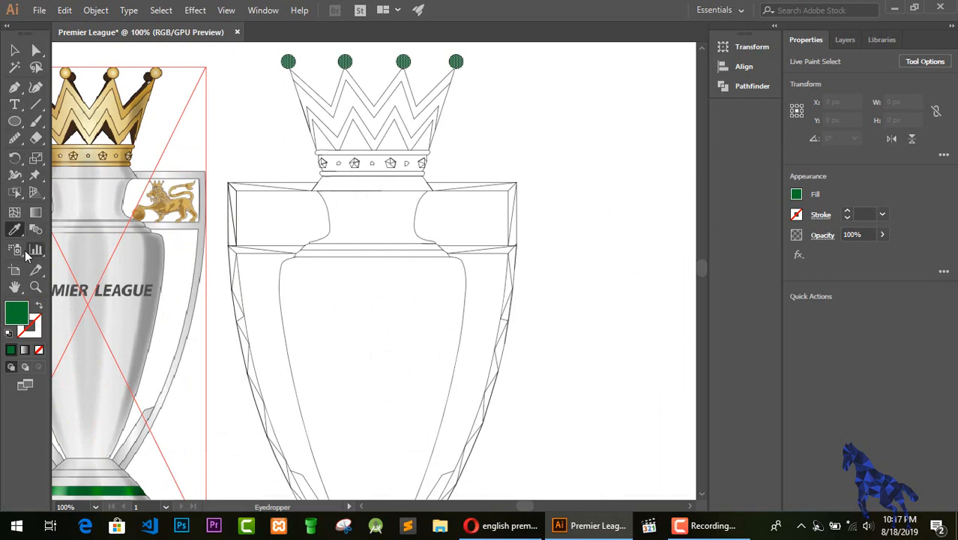
# Step: Fill the large and small gem faces along the crown's band with the green sampled from a crown-tip circle
pyautogui.click(15, 192)
pyautogui.scroll(5, 427, 201)
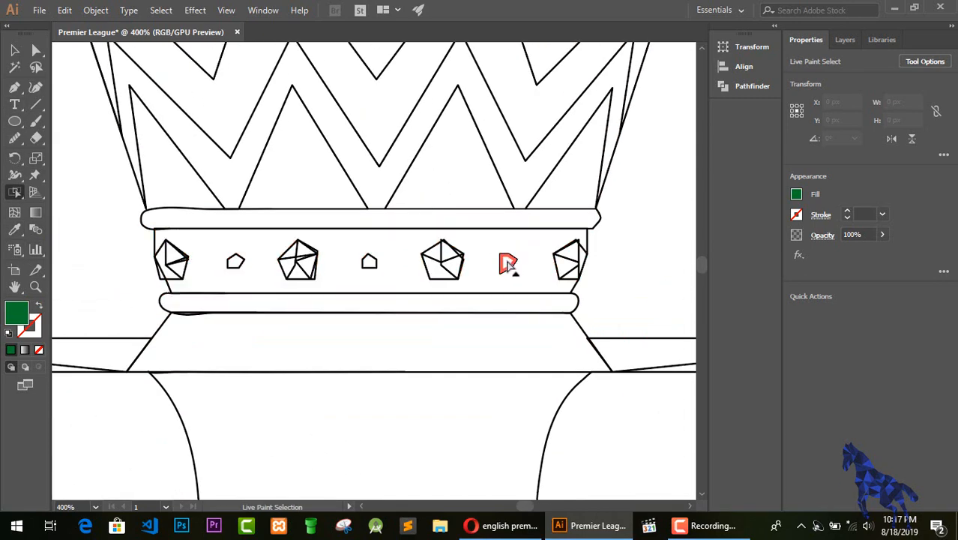
pyautogui.click(508, 263)
pyautogui.keyDown('shift'); pyautogui.click(568, 266); pyautogui.keyUp('shift')
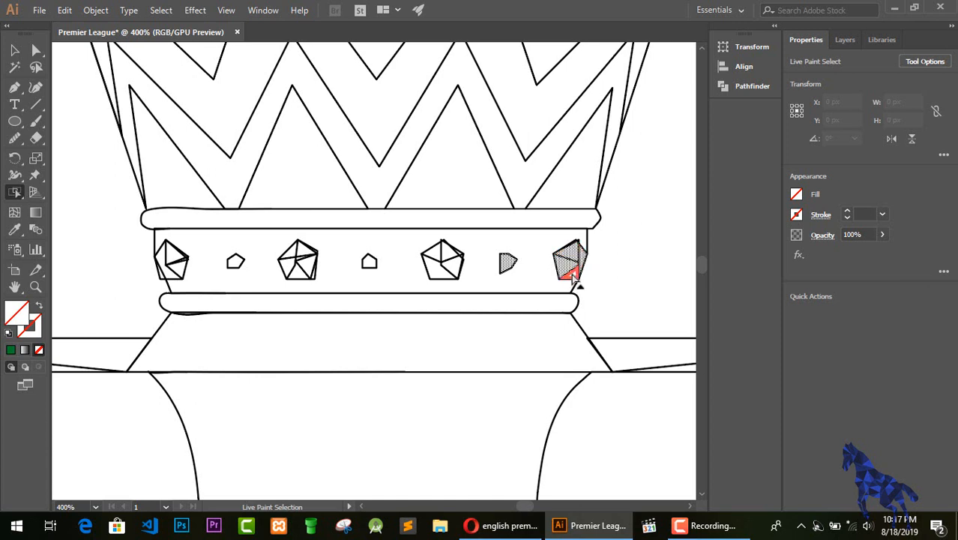
pyautogui.keyDown('shift'); pyautogui.click(574, 276); pyautogui.keyUp('shift')
pyautogui.keyDown('shift'); pyautogui.click(453, 266); pyautogui.keyUp('shift')
pyautogui.keyDown('shift'); pyautogui.click(441, 271); pyautogui.keyUp('shift')
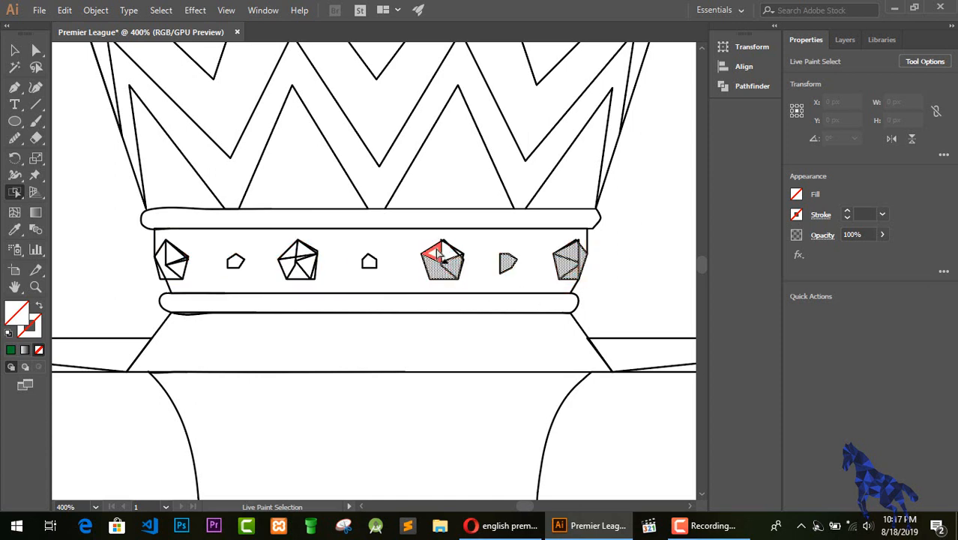
pyautogui.keyDown('shift'); pyautogui.click(309, 258); pyautogui.keyUp('shift')
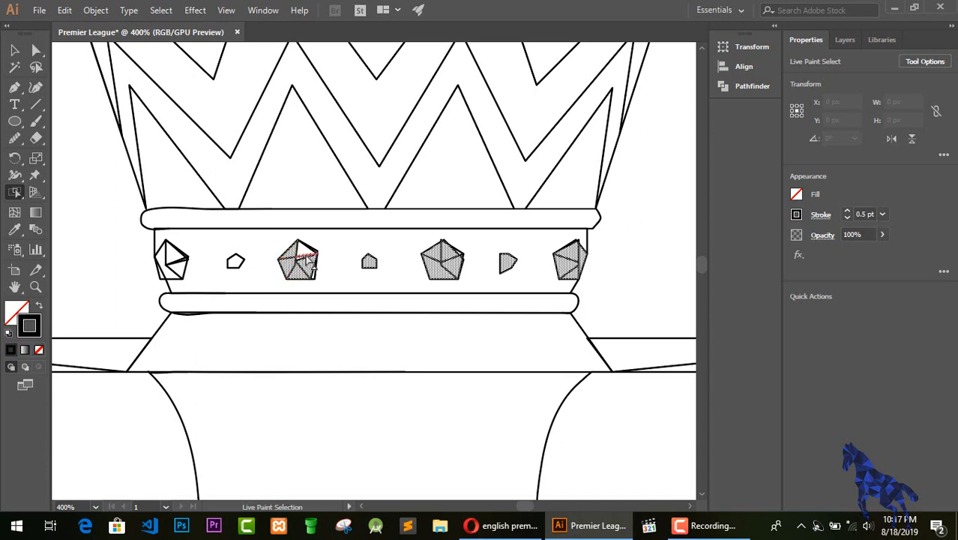
pyautogui.keyDown('shift'); pyautogui.click(235, 263); pyautogui.keyUp('shift')
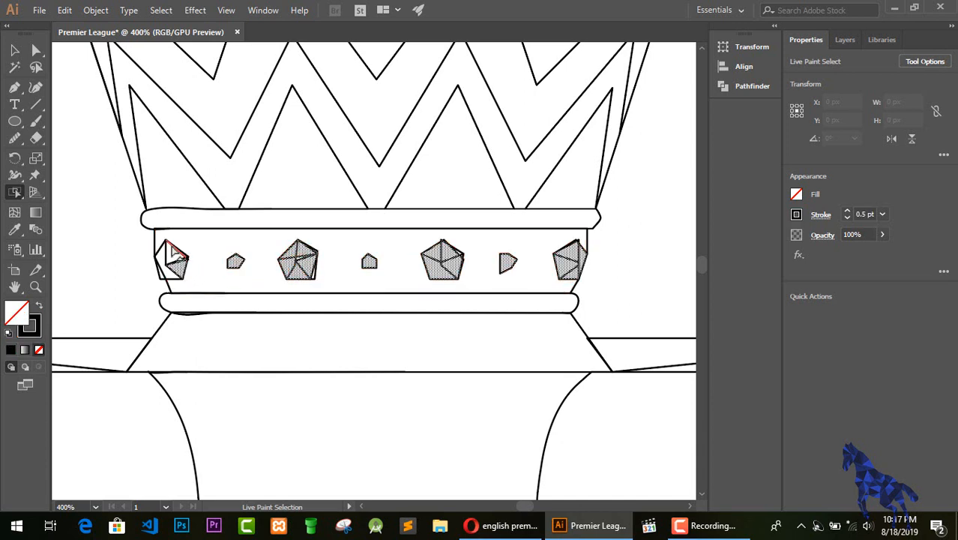
pyautogui.keyDown('shift'); pyautogui.click(173, 248); pyautogui.keyUp('shift')
pyautogui.keyDown('shift'); pyautogui.click(173, 255); pyautogui.keyUp('shift')
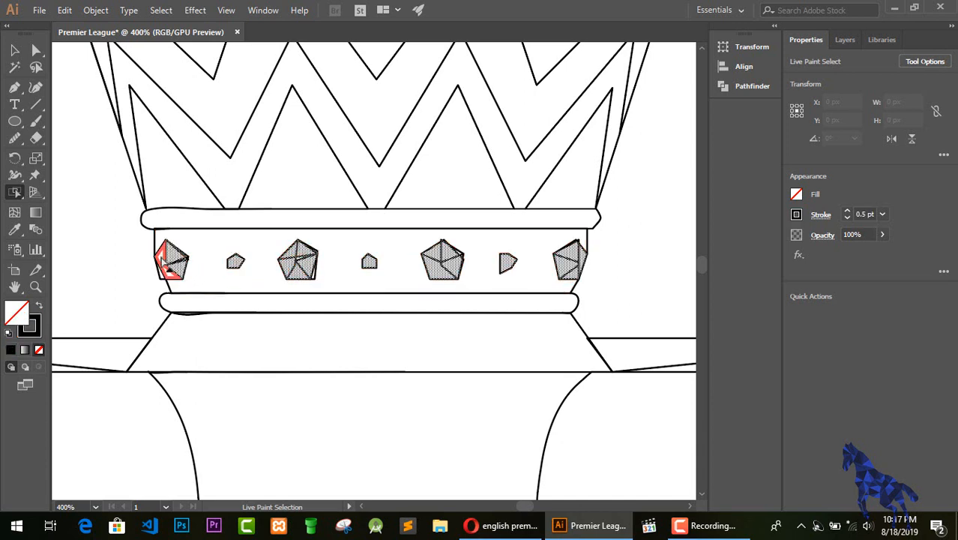
pyautogui.keyDown('shift'); pyautogui.click(162, 276); pyautogui.keyUp('shift')
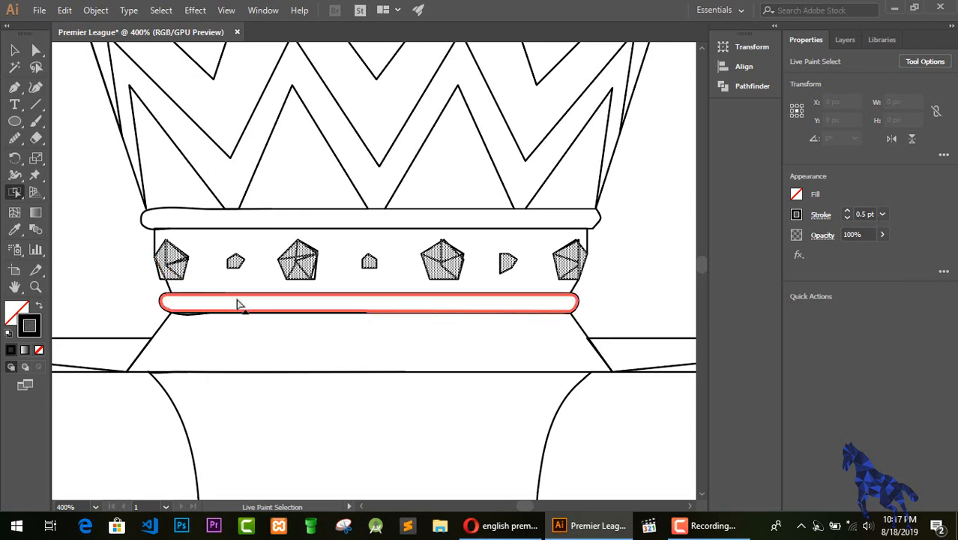
pyautogui.click(15, 230)
pyautogui.scroll(5, 306, 165)
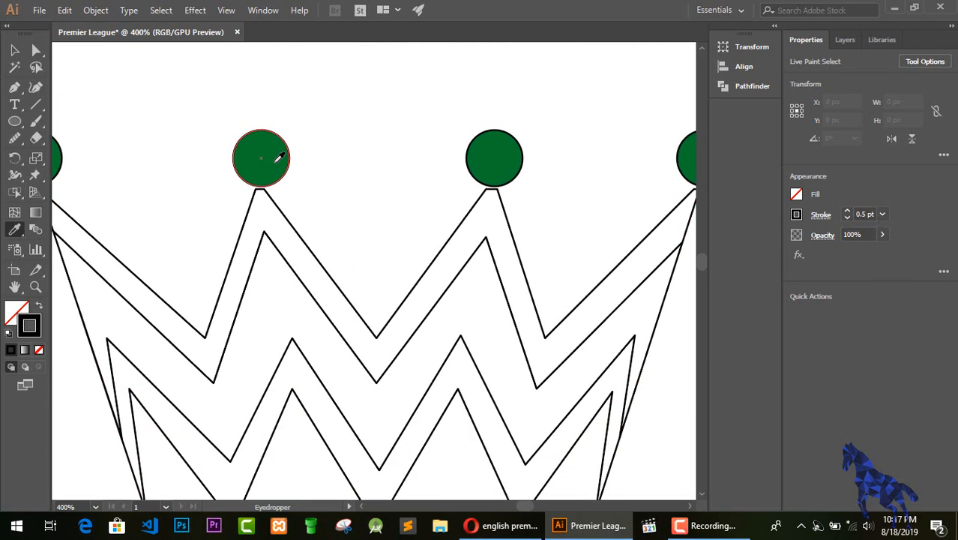
pyautogui.click(276, 159)
# Step: Fill the unpainted slivers in the large pentagonal gems on the crown's band with the gems' green
pyautogui.click(15, 194)
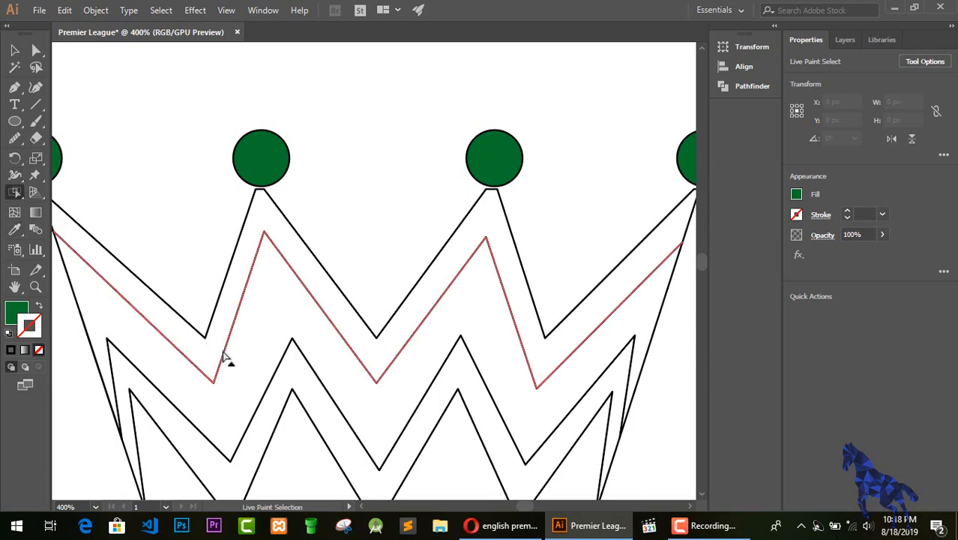
pyautogui.scroll(-5, 225, 359)
pyautogui.hotkey('ctrl', '+')
pyautogui.hotkey('ctrl', '+')
pyautogui.hotkey('ctrl', '+')
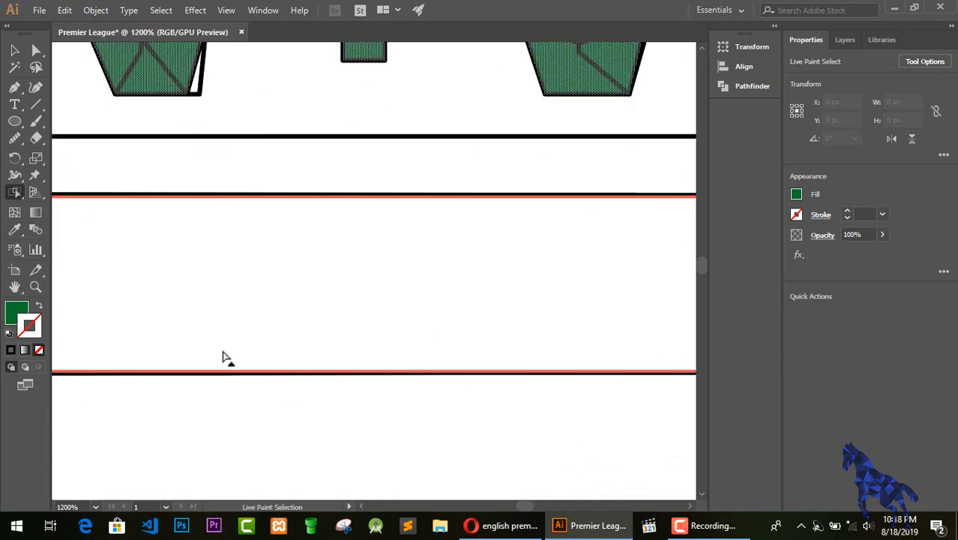
pyautogui.scroll(5, 225, 357)
pyautogui.click(197, 323)
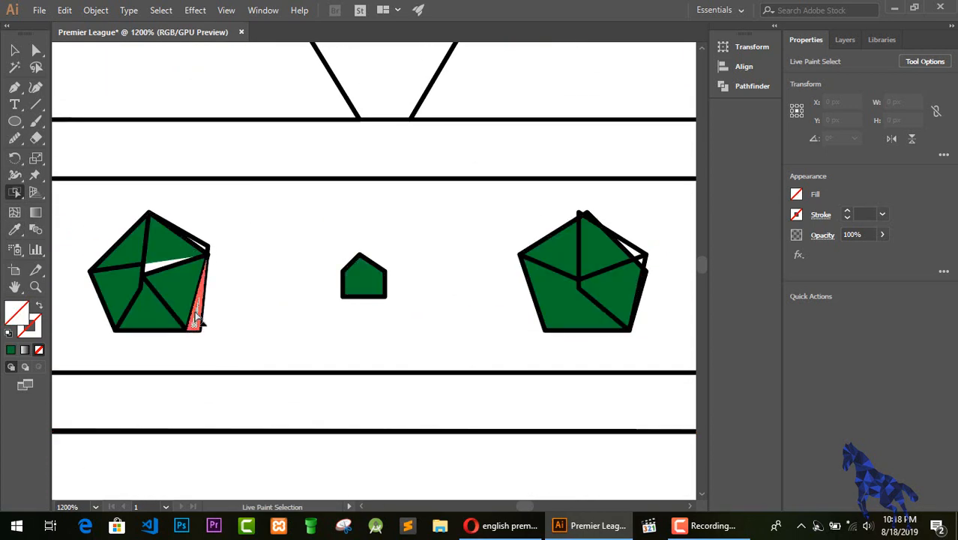
pyautogui.keyDown('shift'); pyautogui.click(164, 270); pyautogui.keyUp('shift')
pyautogui.keyDown('shift'); pyautogui.click(207, 251); pyautogui.keyUp('shift')
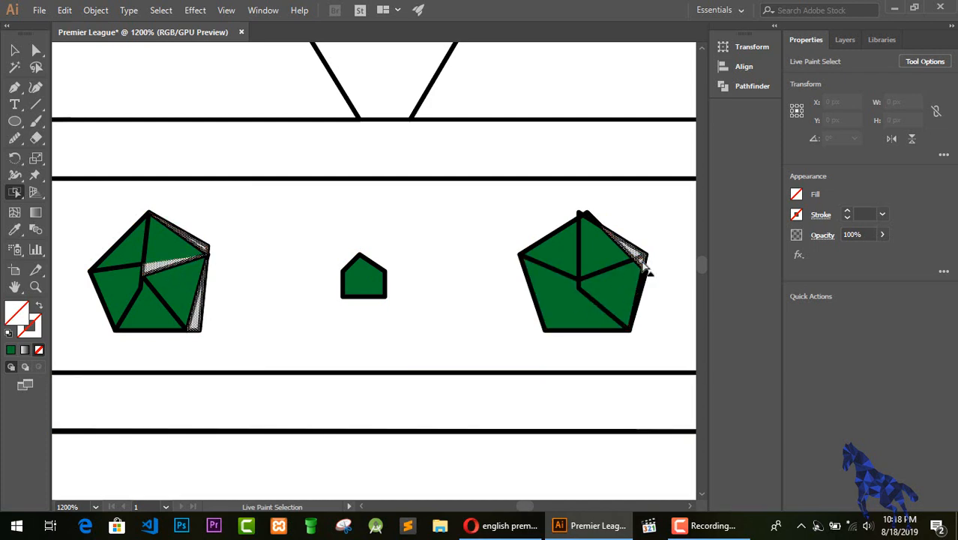
pyautogui.moveTo(525, 506); pyautogui.dragTo(525, 507)
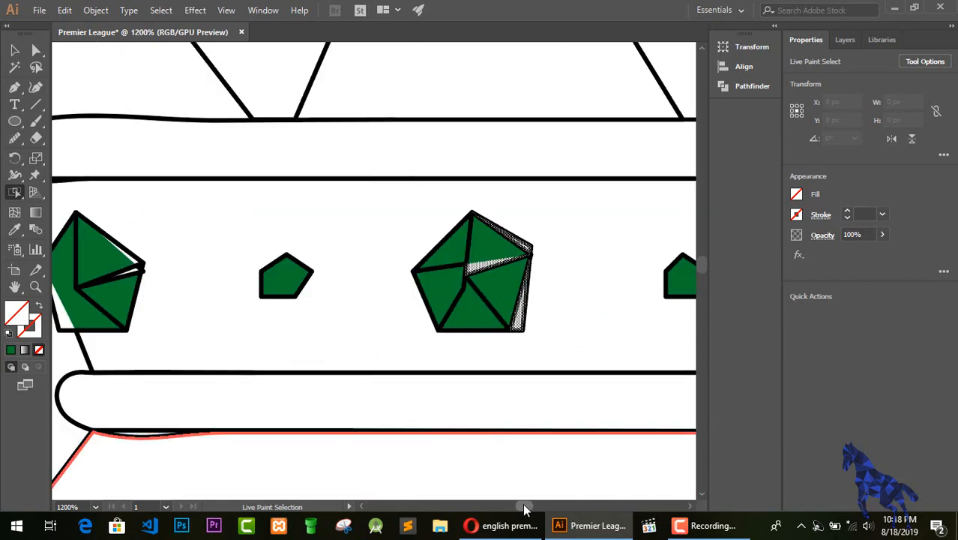
pyautogui.keyDown('shift'); pyautogui.click(132, 259); pyautogui.keyUp('shift')
pyautogui.click(19, 232)
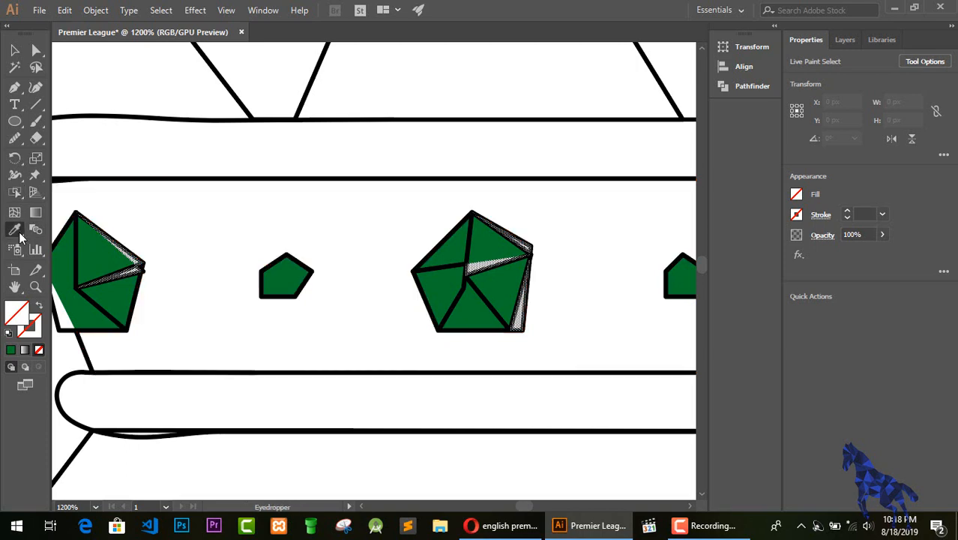
pyautogui.click(68, 252)
# Step: Fill the remaining sliver at the lower outer edge of the leftmost gem with the same green
pyautogui.click(15, 192)
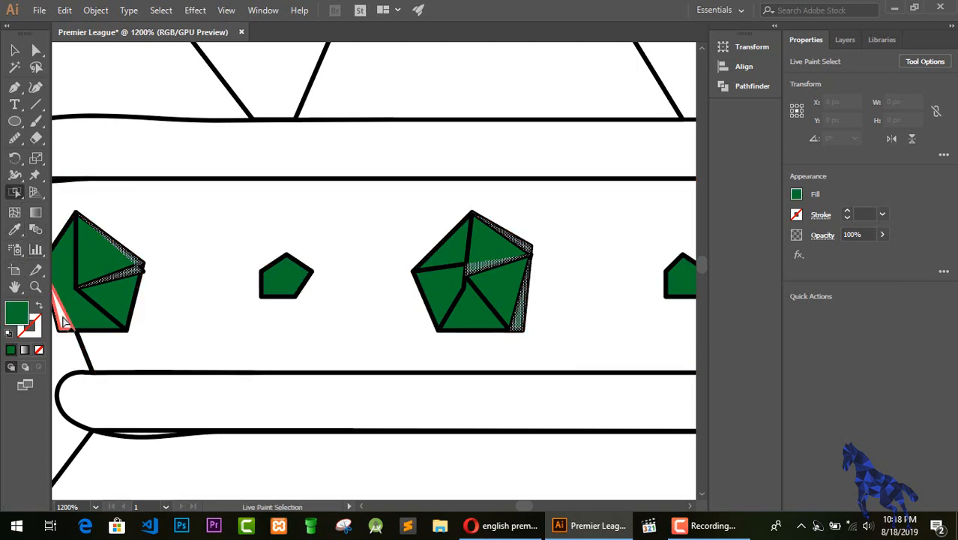
pyautogui.click(17, 231)
pyautogui.click(105, 250)
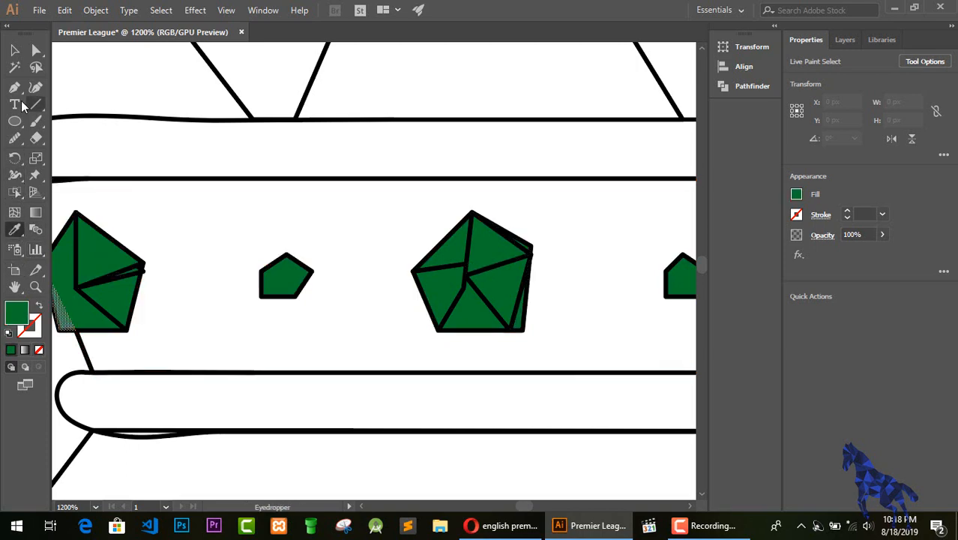
# Step: Fill the second, fourth and sixth bands from the top of the trophy's base with green sampled from a gem, then deselect
pyautogui.click(16, 194)
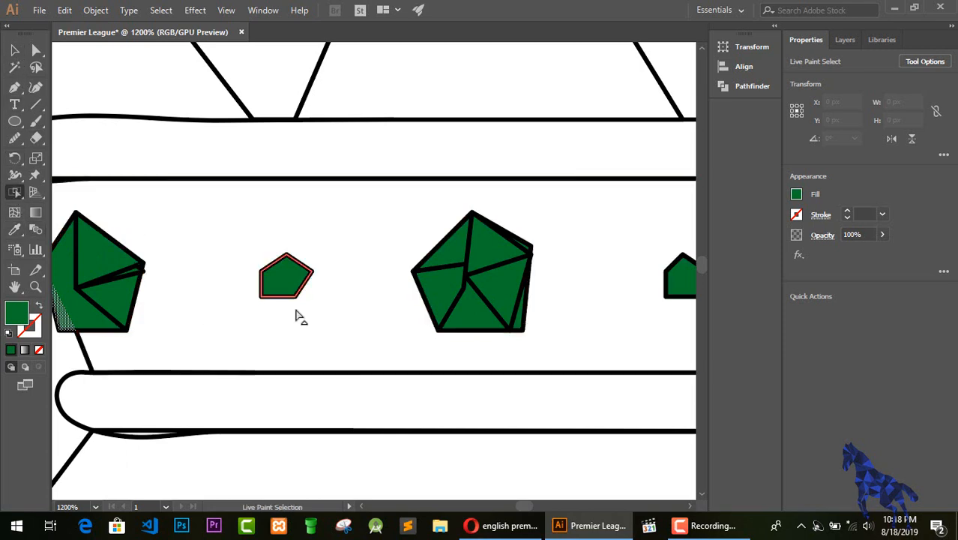
pyautogui.hotkey('ctrl', '-')
pyautogui.hotkey('ctrl', '-')
pyautogui.hotkey('ctrl', '-')
pyautogui.scroll(-15, 424, 400)
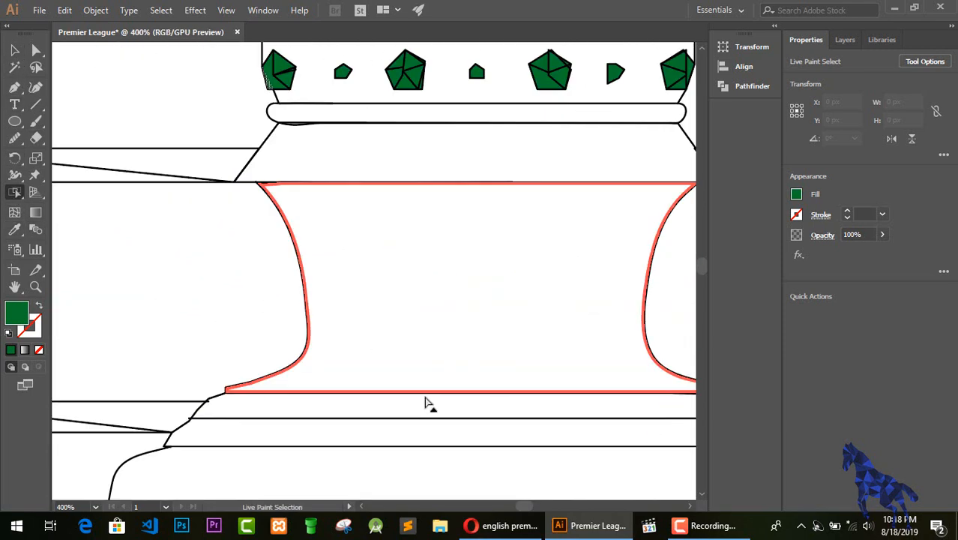
pyautogui.scroll(-5, 425, 402)
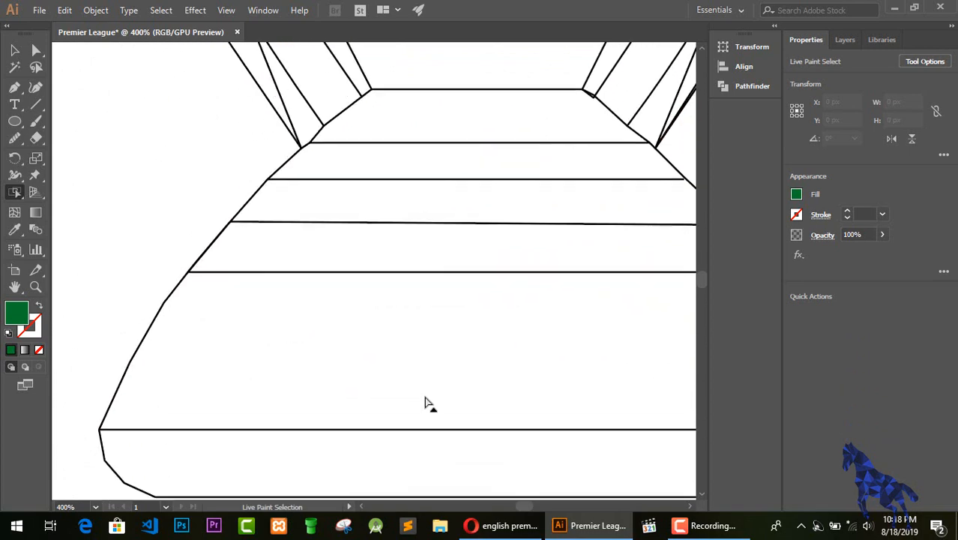
pyautogui.click(301, 479)
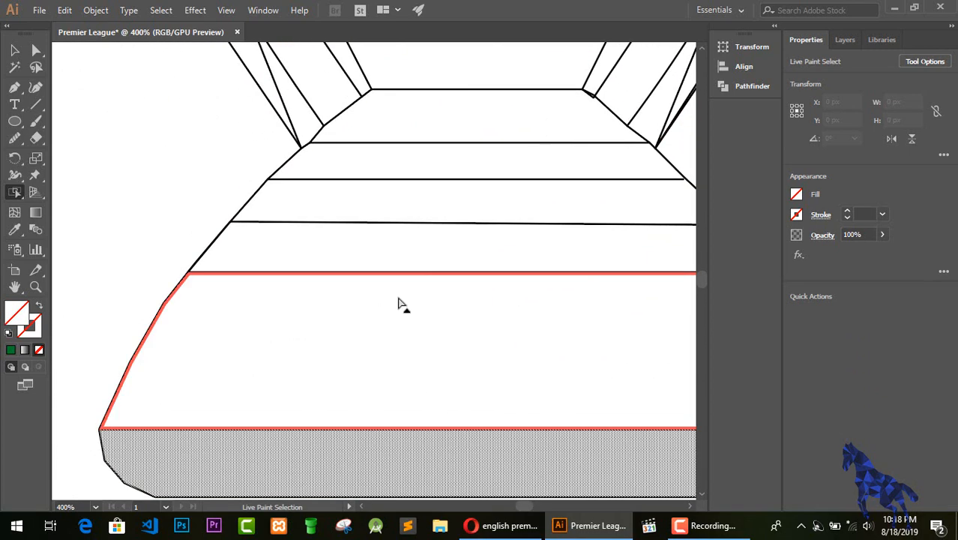
pyautogui.keyDown('shift'); pyautogui.click(431, 208); pyautogui.keyUp('shift')
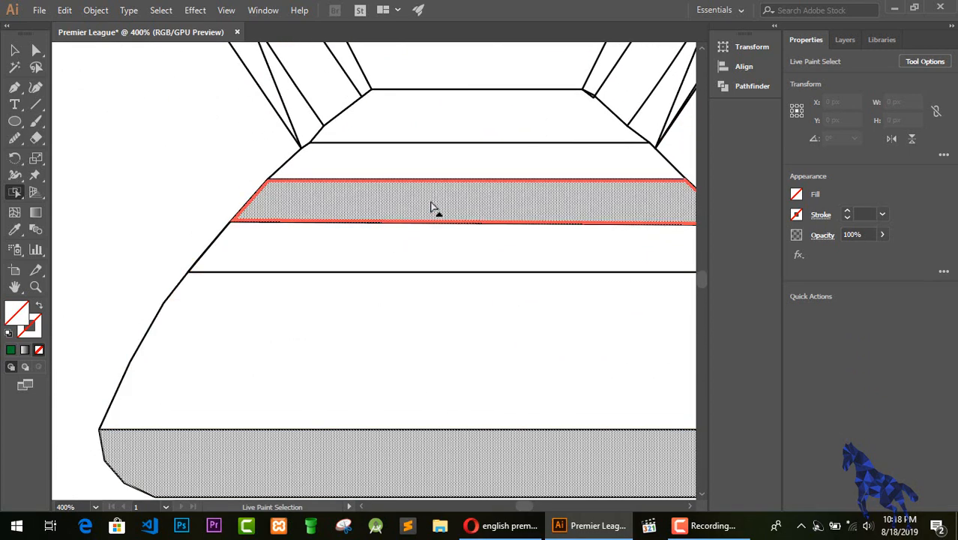
pyautogui.keyDown('shift'); pyautogui.click(434, 213); pyautogui.keyUp('shift')
pyautogui.keyDown('shift'); pyautogui.click(417, 259); pyautogui.keyUp('shift')
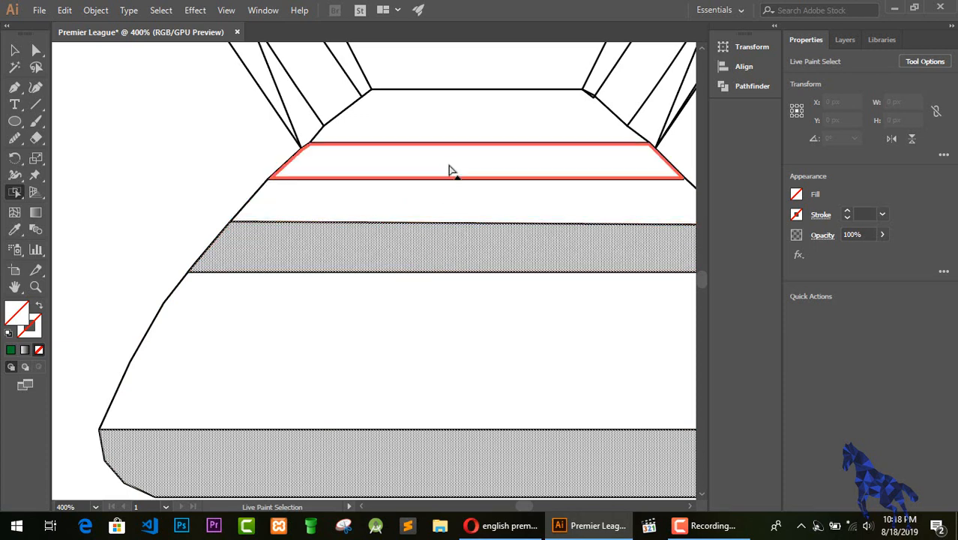
pyautogui.keyDown('shift'); pyautogui.click(452, 170); pyautogui.keyUp('shift')
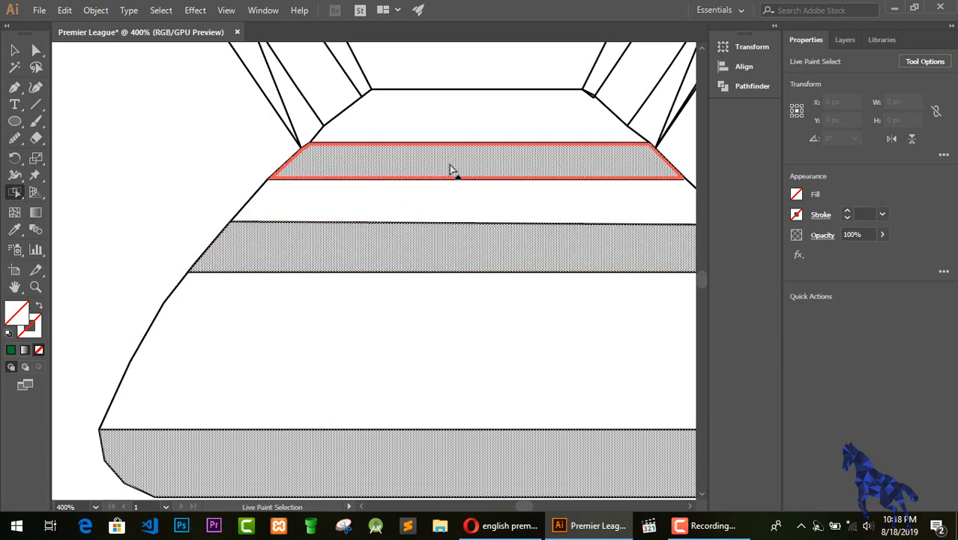
pyautogui.click(15, 231)
pyautogui.scroll(15, 321, 262)
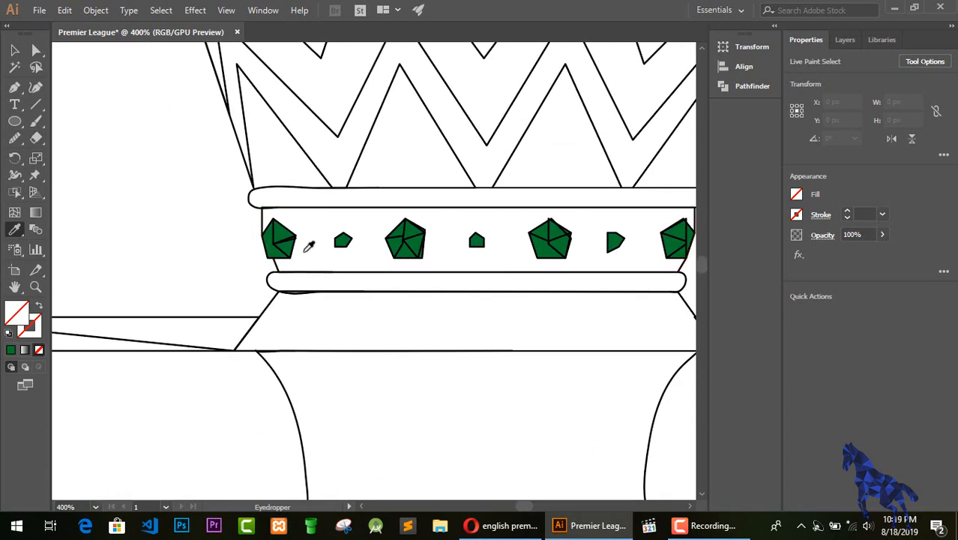
pyautogui.click(279, 233)
pyautogui.press('v')
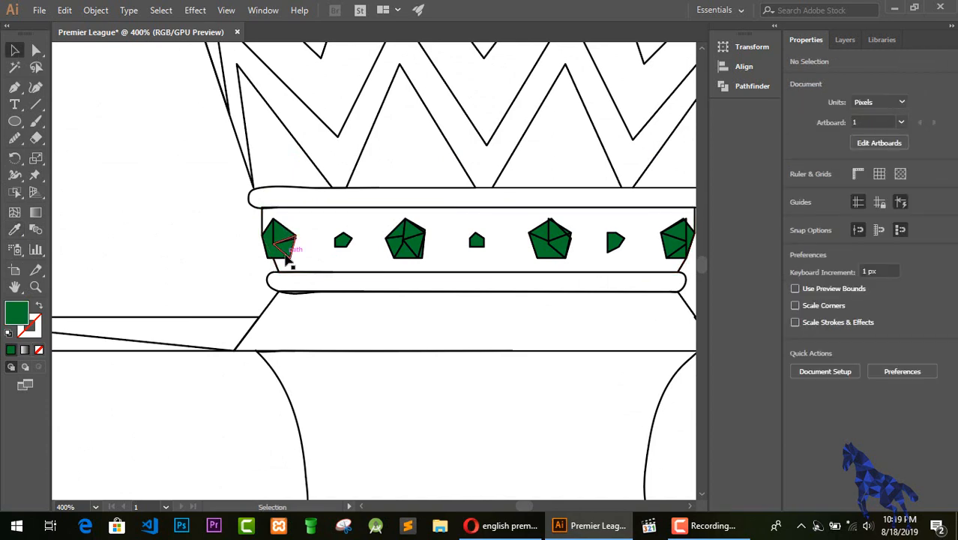
# Step: Compare the green faces of the crown and base with the reference photo
pyautogui.hotkey('ctrl', '-')
pyautogui.hotkey('ctrl', '-')
pyautogui.hotkey('ctrl', '-')
pyautogui.hotkey('ctrl', '-')
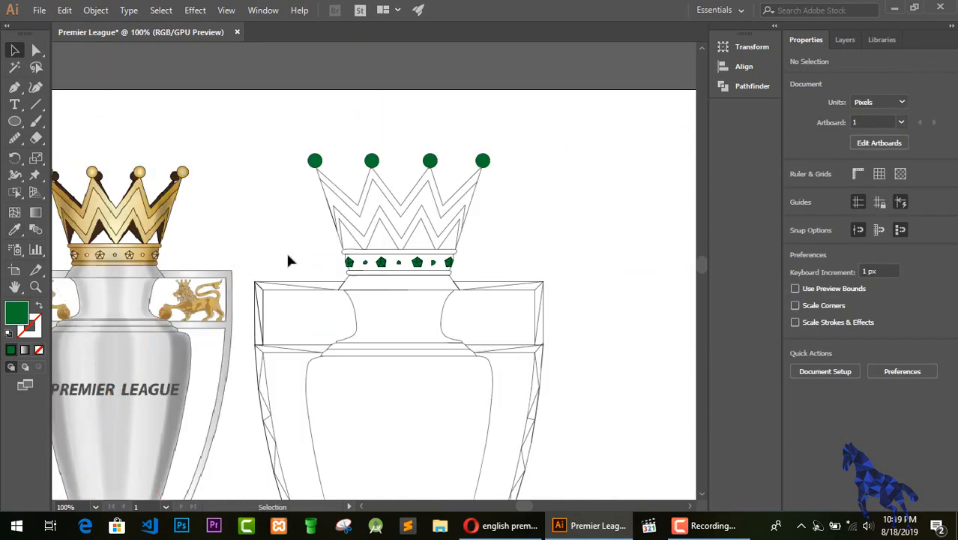
pyautogui.scroll(-3, 300, 292)
pyautogui.scroll(-3, 315, 315)
pyautogui.scroll(2, 315, 315)
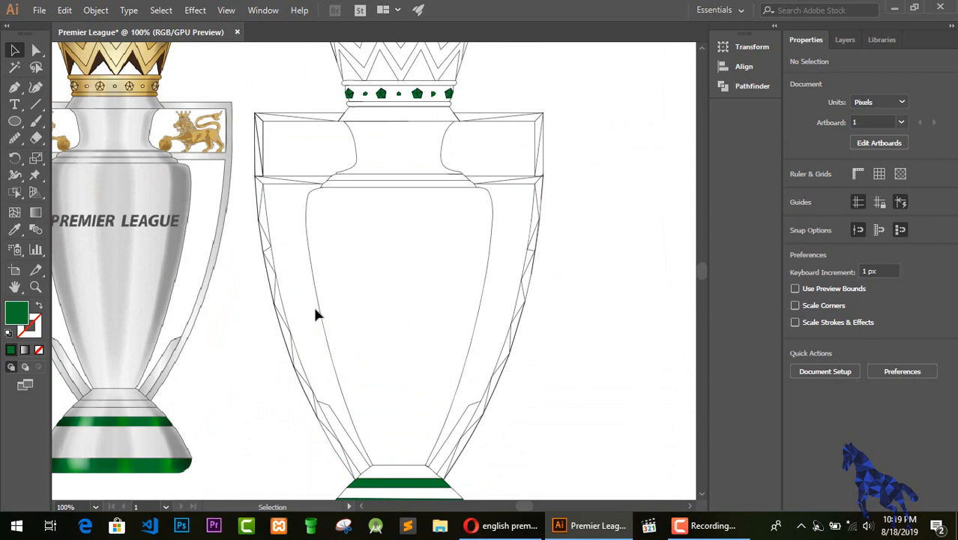
pyautogui.scroll(3, 318, 315)
pyautogui.hotkey('ctrl', '+')
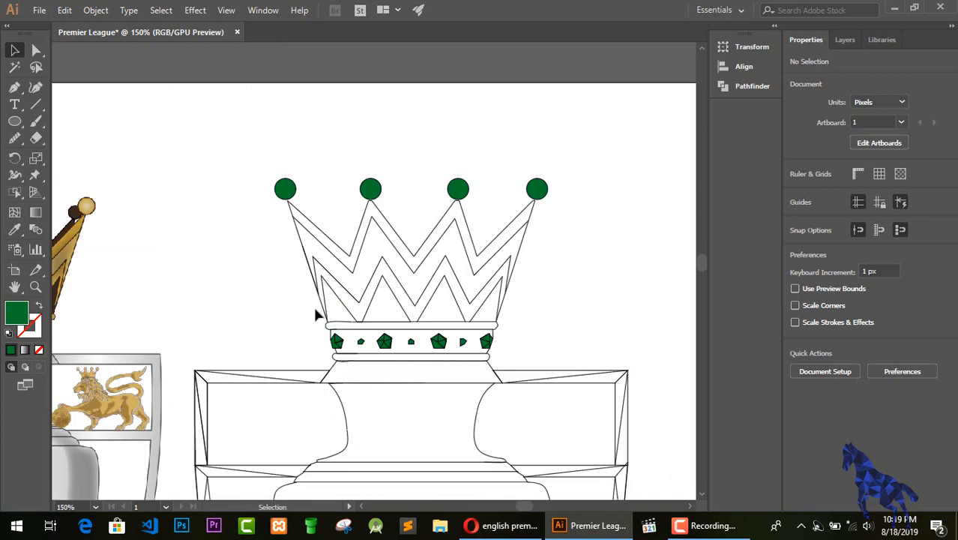
# Step: Fill the crown's outlining zigzag stripes and both rims of its band with the darker gold sampled from the reference crown, then deselect
pyautogui.moveTo(525, 507); pyautogui.dragTo(522, 507)
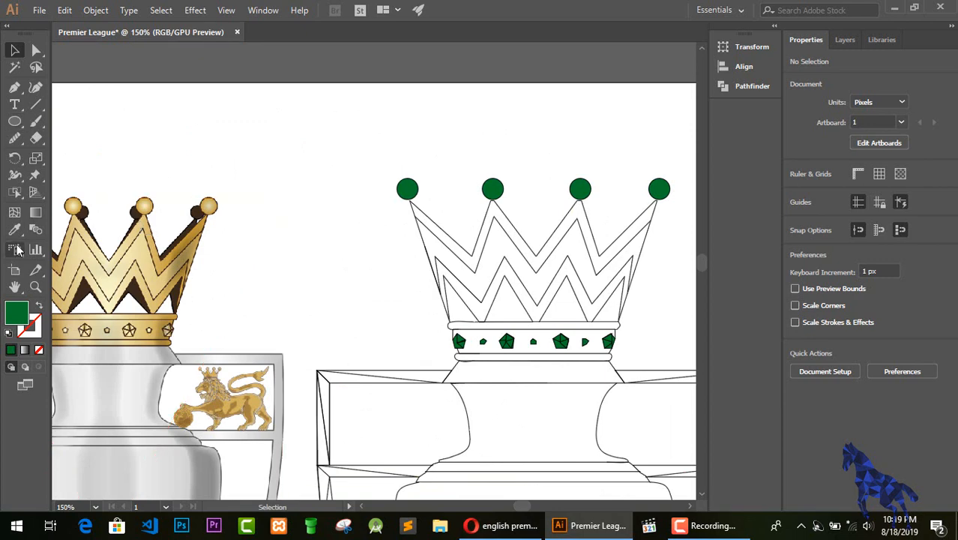
pyautogui.click(15, 193)
pyautogui.click(470, 262)
pyautogui.keyDown('shift'); pyautogui.click(483, 315); pyautogui.keyUp('shift')
pyautogui.keyDown('shift'); pyautogui.click(495, 325); pyautogui.keyUp('shift')
pyautogui.keyDown('shift'); pyautogui.click(527, 357); pyautogui.keyUp('shift')
pyautogui.click(17, 230)
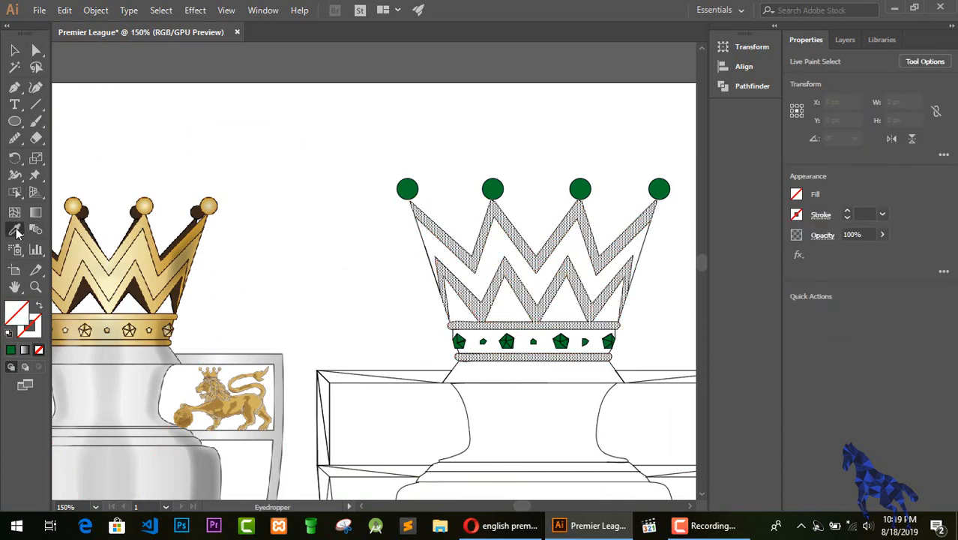
pyautogui.click(176, 254)
pyautogui.click(15, 50)
pyautogui.click(424, 288)
# Step: Fill the crown's middle zigzag and the band behind the gems with pale gold sampled from the reference crown, then deselect
pyautogui.click(15, 193)
pyautogui.click(476, 285)
pyautogui.keyDown('shift'); pyautogui.click(524, 348); pyautogui.keyUp('shift')
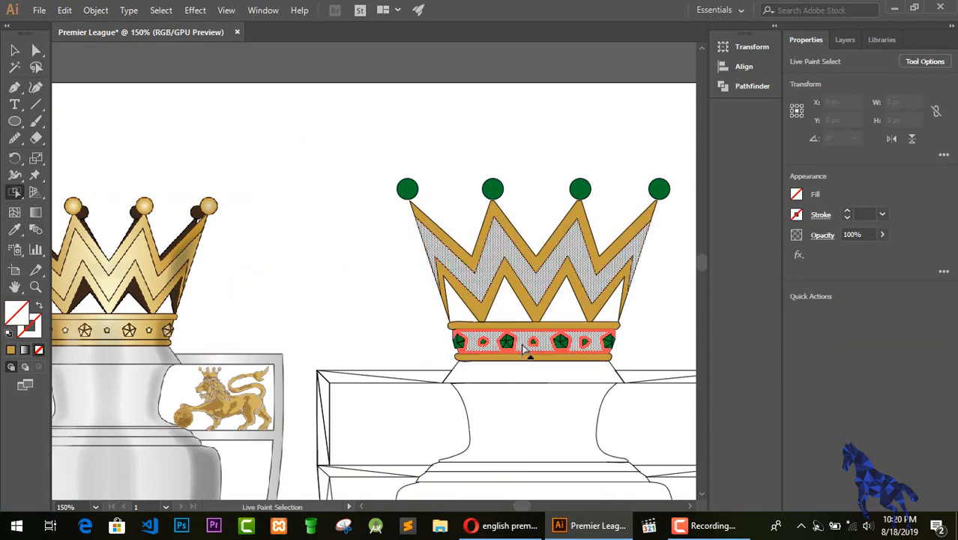
pyautogui.click(16, 230)
pyautogui.click(110, 272)
pyautogui.click(15, 50)
pyautogui.click(324, 254)
# Step: Try to fill the trophy's neck, body and unpainted base bands with a colour sampled from the reference photo's base
pyautogui.scroll(-5, 324, 253)
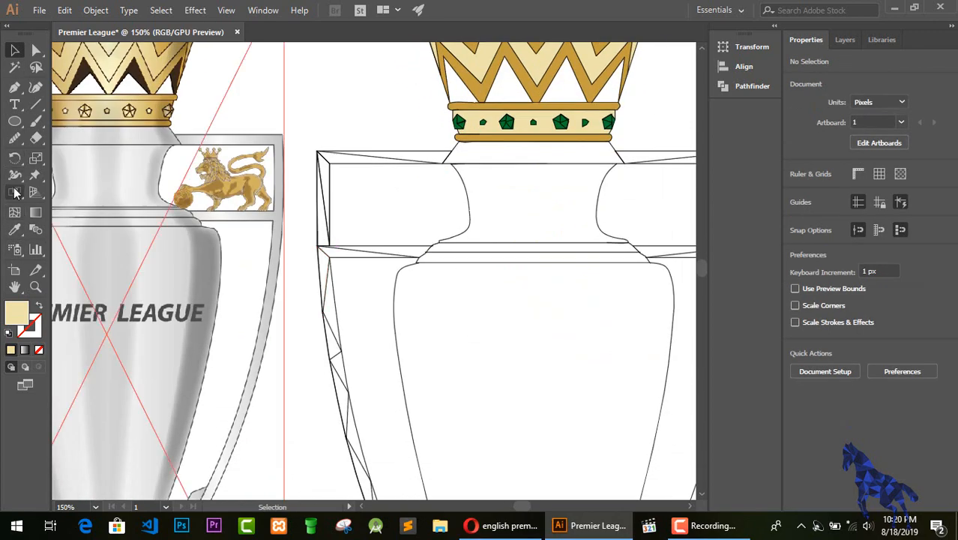
pyautogui.click(15, 193)
pyautogui.click(533, 153)
pyautogui.keyDown('shift'); pyautogui.click(535, 208); pyautogui.keyUp('shift')
pyautogui.keyDown('shift'); pyautogui.click(535, 300); pyautogui.keyUp('shift')
pyautogui.scroll(-8, 534, 300)
pyautogui.keyDown('shift'); pyautogui.click(540, 309); pyautogui.keyUp('shift')
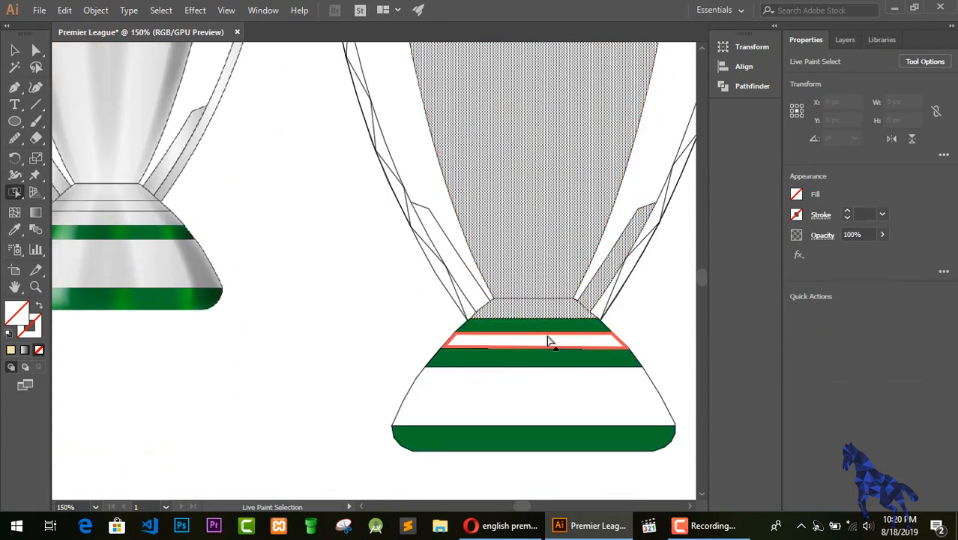
pyautogui.keyDown('shift'); pyautogui.click(548, 342); pyautogui.keyUp('shift')
pyautogui.click(16, 230)
pyautogui.click(173, 233)
pyautogui.click(15, 50)
pyautogui.click(276, 218)
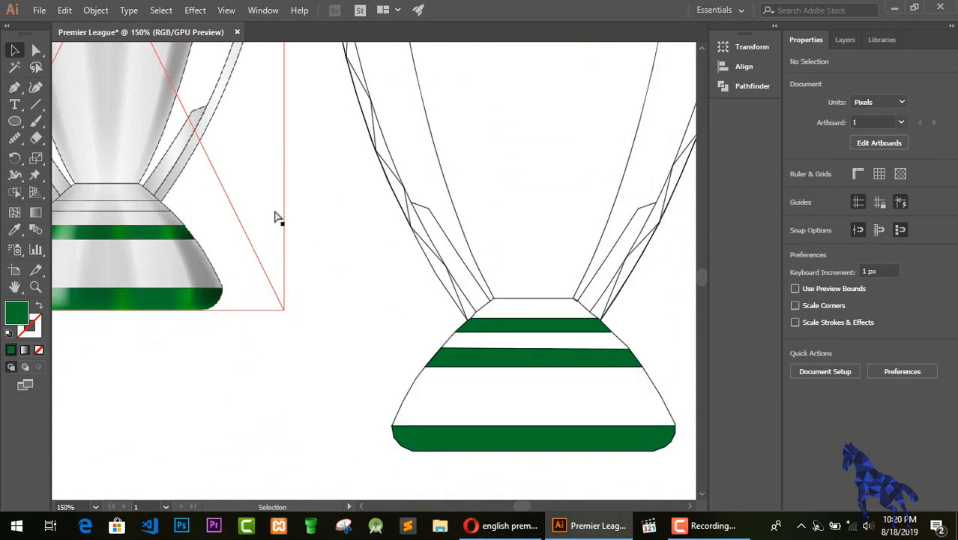
# Step: Fill the neck, body, inner handle supports and unpainted base bands with light grey sampled from the reference trophy, then deselect
pyautogui.scroll(8, 297, 211)
pyautogui.click(15, 193)
pyautogui.click(534, 244)
pyautogui.keyDown('shift'); pyautogui.click(537, 304); pyautogui.keyUp('shift')
pyautogui.keyDown('shift'); pyautogui.click(540, 342); pyautogui.keyUp('shift')
pyautogui.keyDown('shift'); pyautogui.click(542, 352); pyautogui.keyUp('shift')
pyautogui.keyDown('shift'); pyautogui.click(547, 389); pyautogui.keyUp('shift')
pyautogui.scroll(-4, 547, 389)
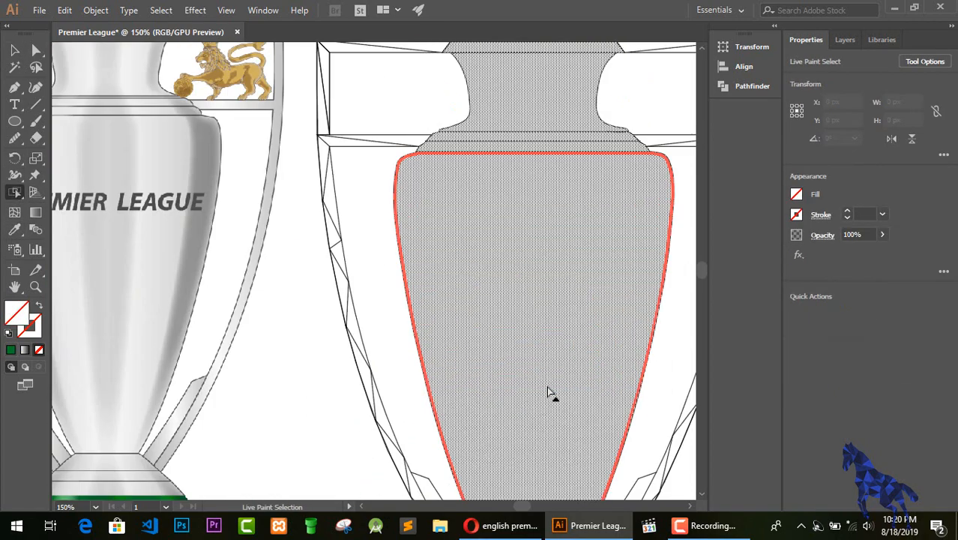
pyautogui.scroll(-8, 548, 387)
pyautogui.keyDown('shift'); pyautogui.click(619, 202); pyautogui.keyUp('shift')
pyautogui.keyDown('shift'); pyautogui.click(561, 260); pyautogui.keyUp('shift')
pyautogui.keyDown('shift'); pyautogui.click(551, 290); pyautogui.keyUp('shift')
pyautogui.keyDown('shift'); pyautogui.click(536, 339); pyautogui.keyUp('shift')
pyautogui.keyDown('shift'); pyautogui.click(465, 226); pyautogui.keyUp('shift')
pyautogui.click(15, 230)
pyautogui.click(122, 214)
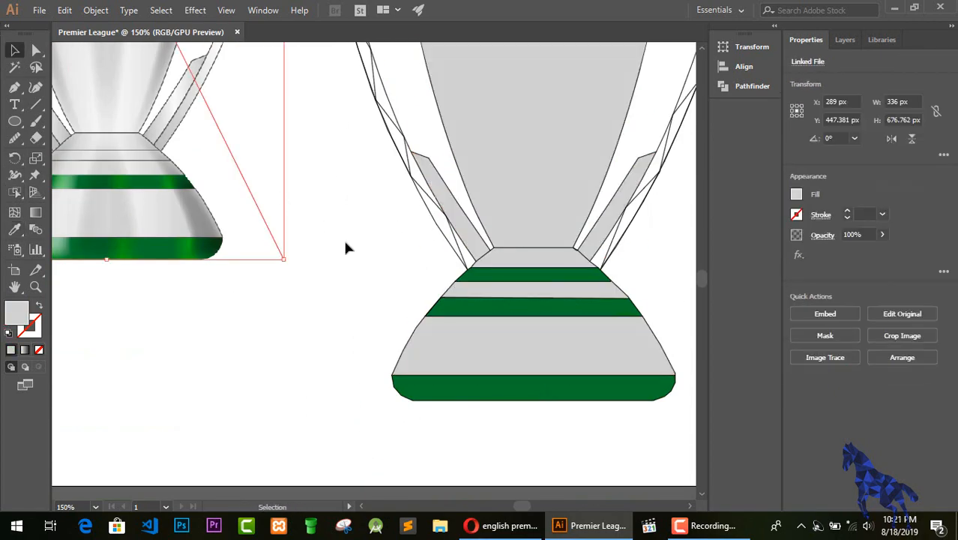
pyautogui.click(345, 248)
pyautogui.scroll(10, 350, 245)
pyautogui.click(411, 108)
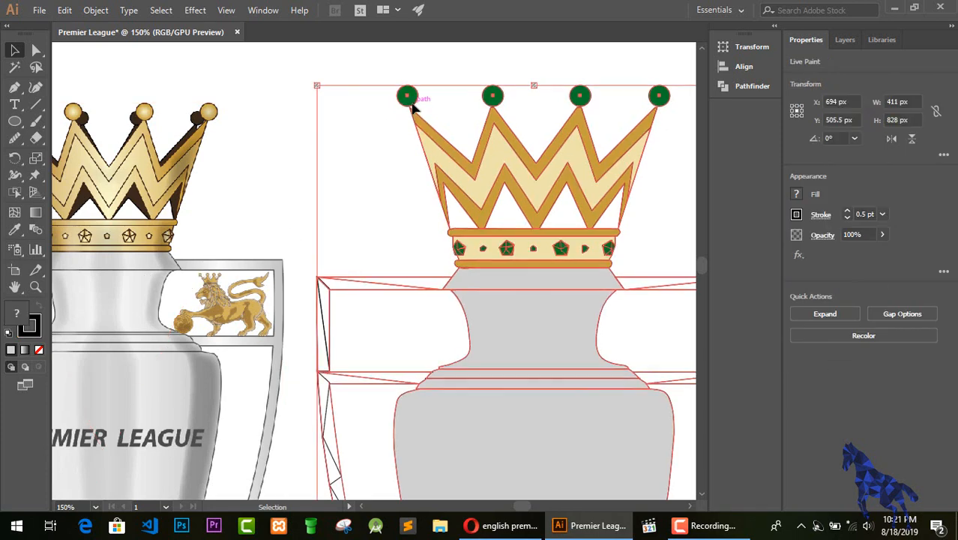
pyautogui.click(368, 198)
pyautogui.hotkey('shift', 'l')
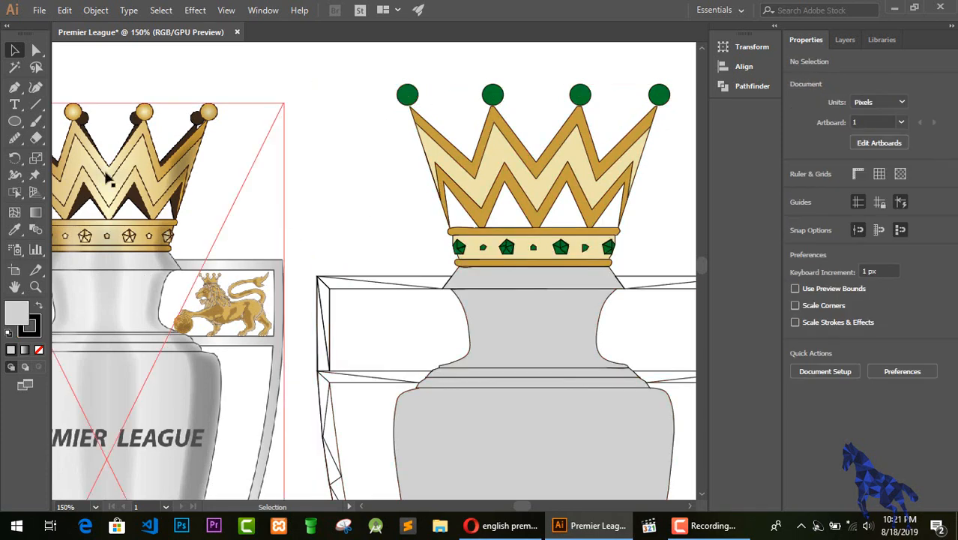
pyautogui.click(435, 283)
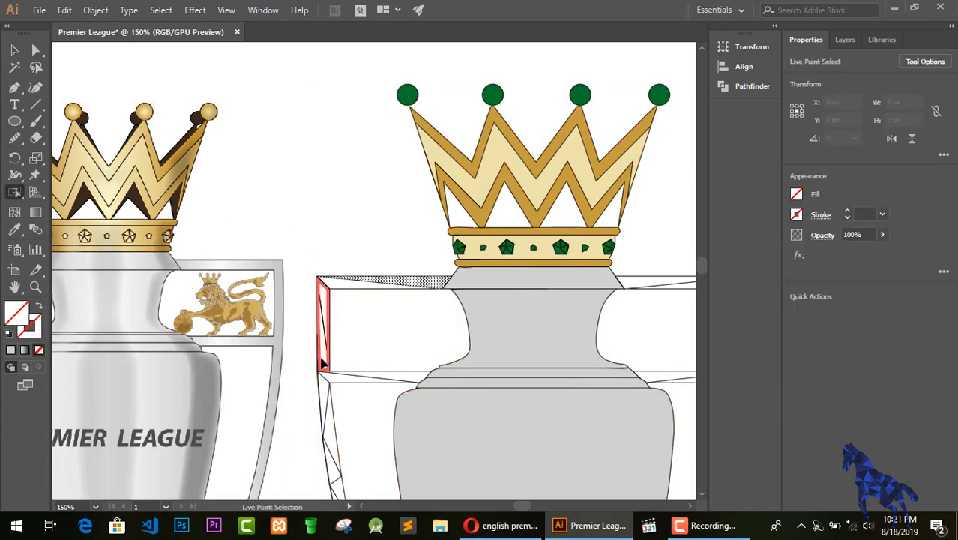
pyautogui.keyDown('shift'); pyautogui.click(322, 352); pyautogui.keyUp('shift')
pyautogui.scroll(-5, 334, 433)
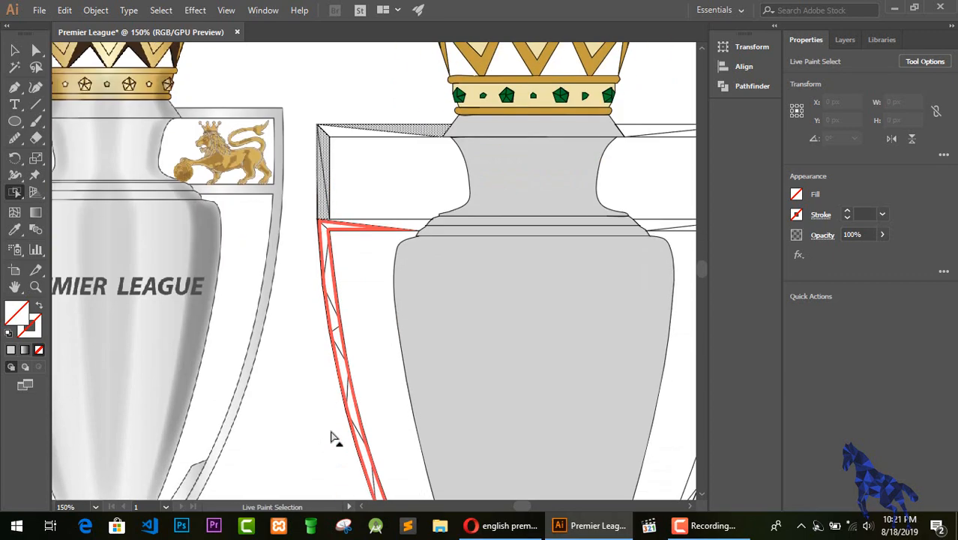
pyautogui.scroll(3, 369, 363)
pyautogui.press('v')
pyautogui.click(346, 113)
# Step: Select the entire trophy drawing and apply a Live Paint command to it
pyautogui.hotkey('ctrl', '-')
pyautogui.hotkey('ctrl', '-')
pyautogui.moveTo(381, 128)
pyautogui.mouseDown()
pyautogui.moveTo(478, 298)
pyautogui.moveTo(536, 465)
pyautogui.mouseUp()
pyautogui.click(96, 11)
pyautogui.moveTo(216, 410)
pyautogui.click(342, 417)
# Step: Fill the left handle's upright, curved side and matching crossbar facets with the darker gold sampled from the crown's lower rim
pyautogui.hotkey('ctrl', '+')
pyautogui.hotkey('ctrl', '+')
pyautogui.hotkey('ctrl', '+')
pyautogui.scroll(4, 513, 377)
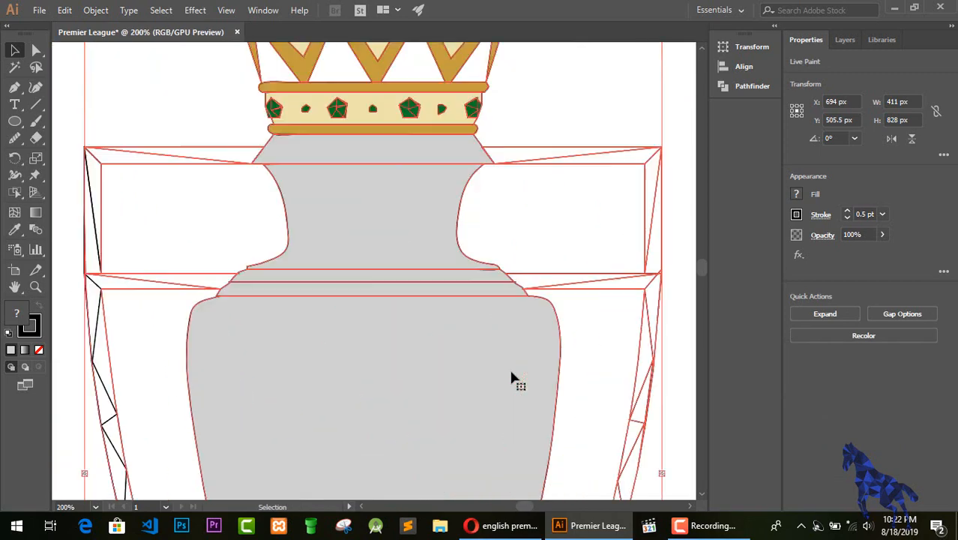
pyautogui.hotkey('shift', 'l')
pyautogui.click(232, 221)
pyautogui.keyDown('shift'); pyautogui.click(91, 324); pyautogui.keyUp('shift')
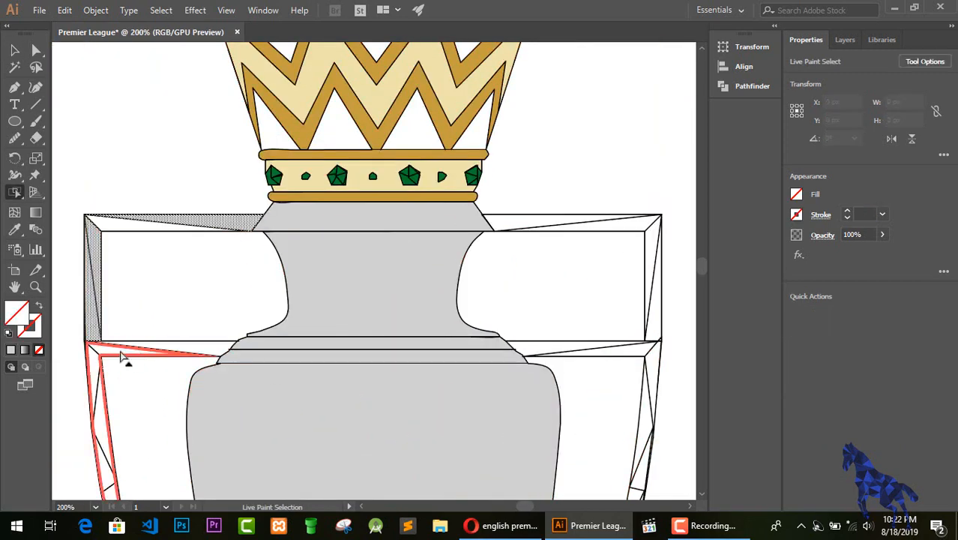
pyautogui.scroll(-4, 188, 421)
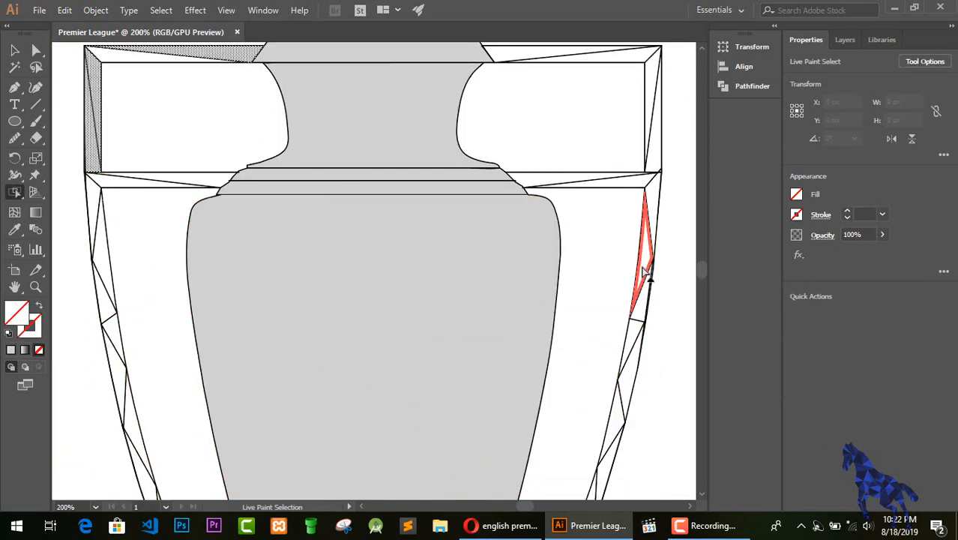
pyautogui.scroll(-4, 646, 267)
pyautogui.keyDown('shift'); pyautogui.click(184, 384); pyautogui.keyUp('shift')
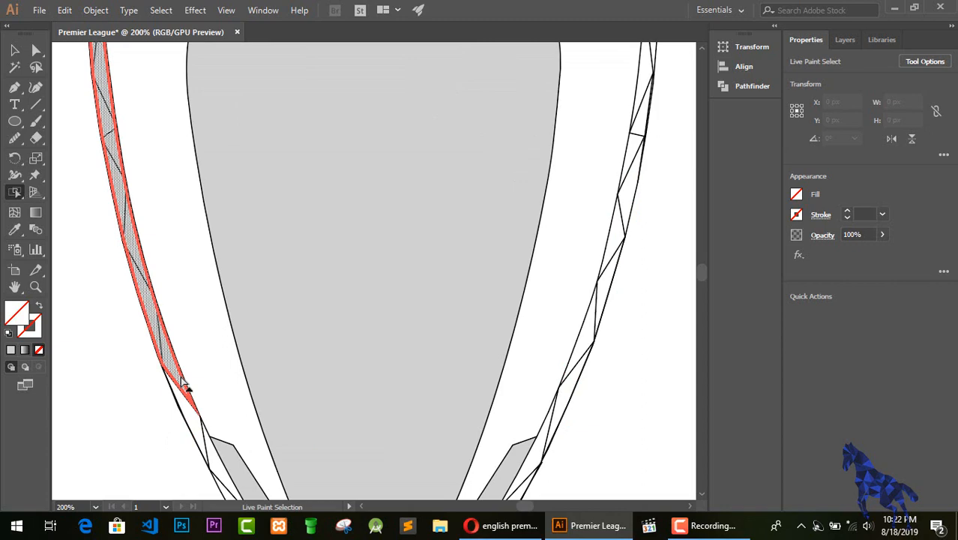
pyautogui.scroll(5, 181, 382)
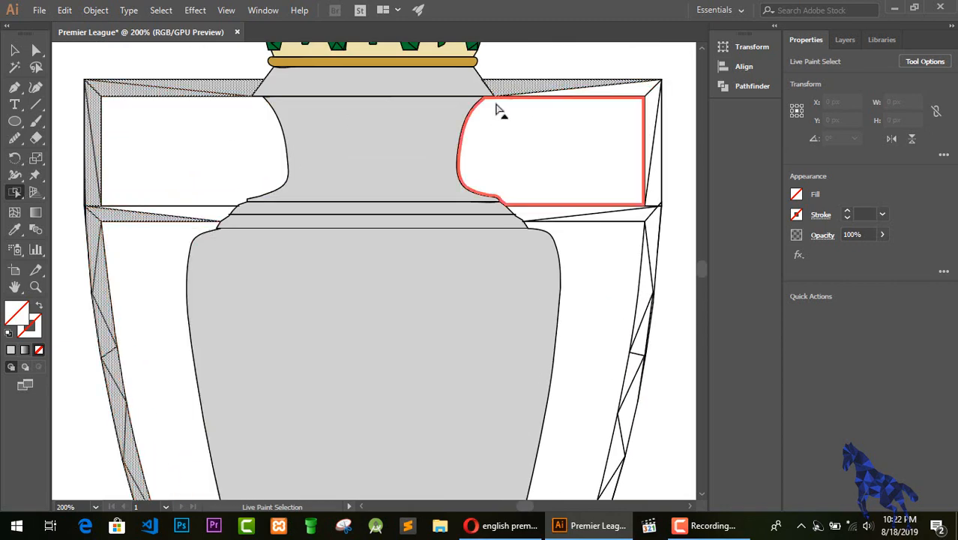
pyautogui.click(93, 123)
pyautogui.keyDown('shift'); pyautogui.click(119, 92); pyautogui.keyUp('shift')
pyautogui.keyDown('shift'); pyautogui.click(99, 304); pyautogui.keyUp('shift')
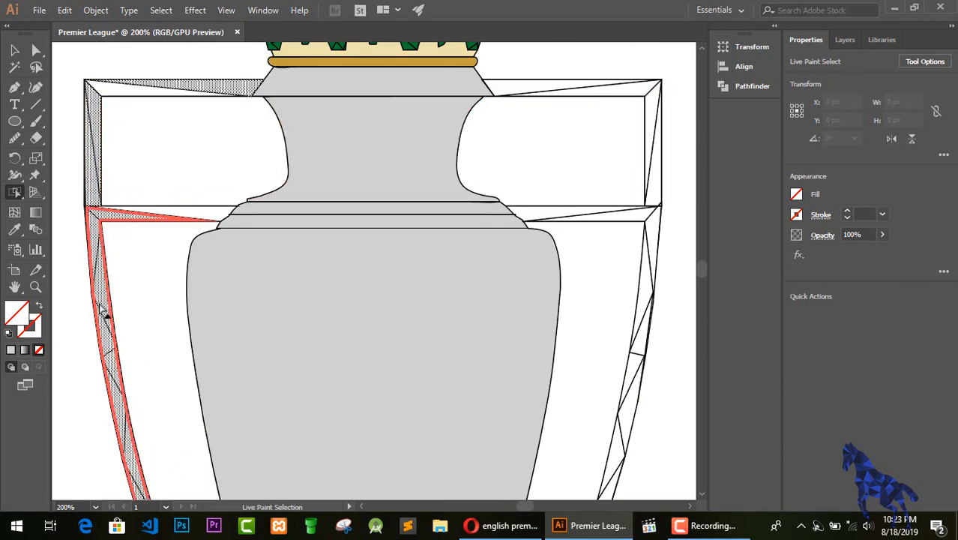
pyautogui.click(16, 233)
pyautogui.scroll(2, 331, 122)
pyautogui.click(331, 128)
# Step: Fill one long facet in each of the four handle crossbars with the body's light grey, then deselect
pyautogui.click(15, 193)
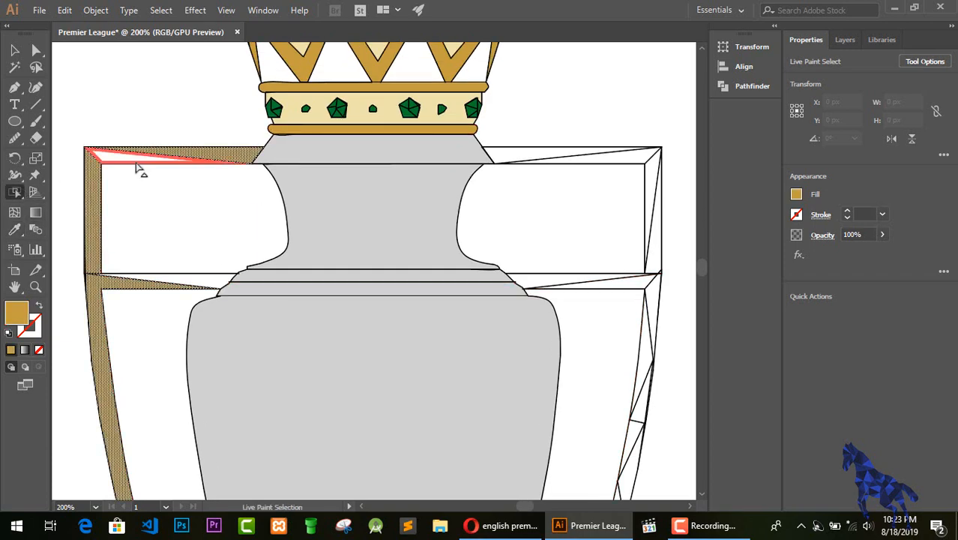
pyautogui.click(133, 160)
pyautogui.keyDown('shift'); pyautogui.click(211, 282); pyautogui.keyUp('shift')
pyautogui.keyDown('shift'); pyautogui.click(625, 159); pyautogui.keyUp('shift')
pyautogui.keyDown('shift'); pyautogui.click(524, 284); pyautogui.keyUp('shift')
pyautogui.click(15, 230)
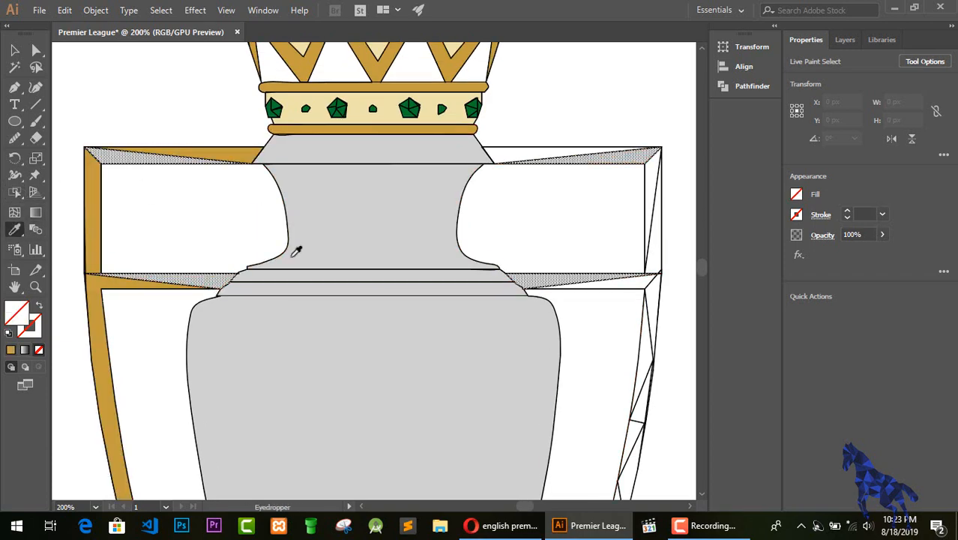
pyautogui.click(292, 256)
pyautogui.click(15, 51)
pyautogui.click(145, 87)
# Step: Fill the remaining long facets of the right handle's two crossbars with gold sampled from the left handle, then deselect
pyautogui.click(15, 193)
pyautogui.click(537, 154)
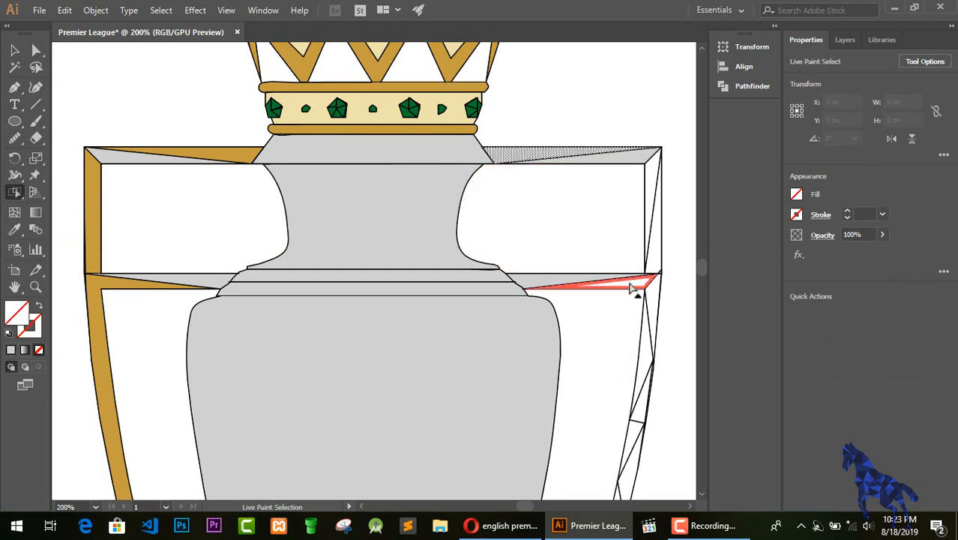
pyautogui.keyDown('shift'); pyautogui.click(632, 284); pyautogui.keyUp('shift')
pyautogui.click(15, 230)
pyautogui.click(226, 156)
pyautogui.hotkey('ctrl', '-')
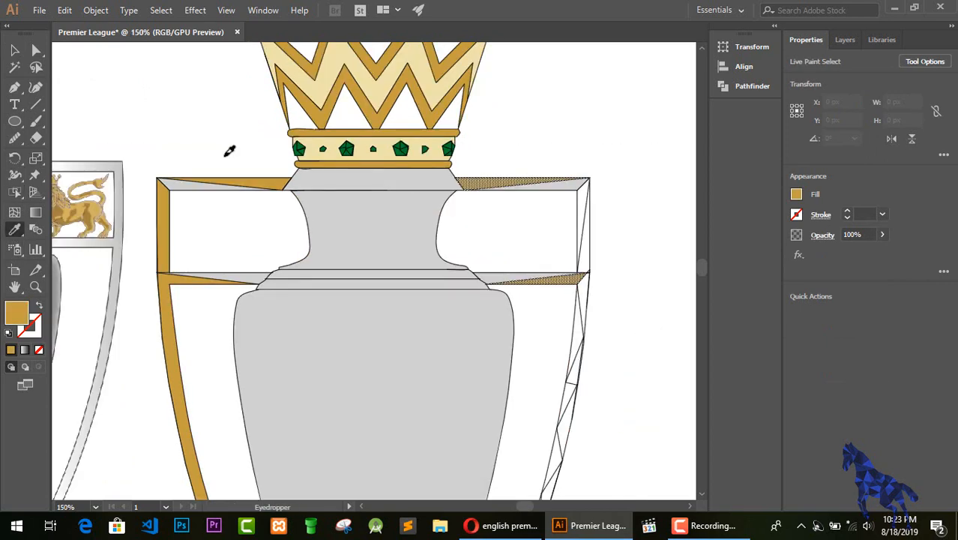
pyautogui.click(15, 51)
pyautogui.click(210, 124)
# Step: Fill the facets of the right handle's upright and curved side with the crown's darker gold, then deselect
pyautogui.hotkey('ctrl', '+')
pyautogui.hotkey('ctrl', '-')
pyautogui.hotkey('ctrl', '-')
pyautogui.scroll(-3, 634, 270)
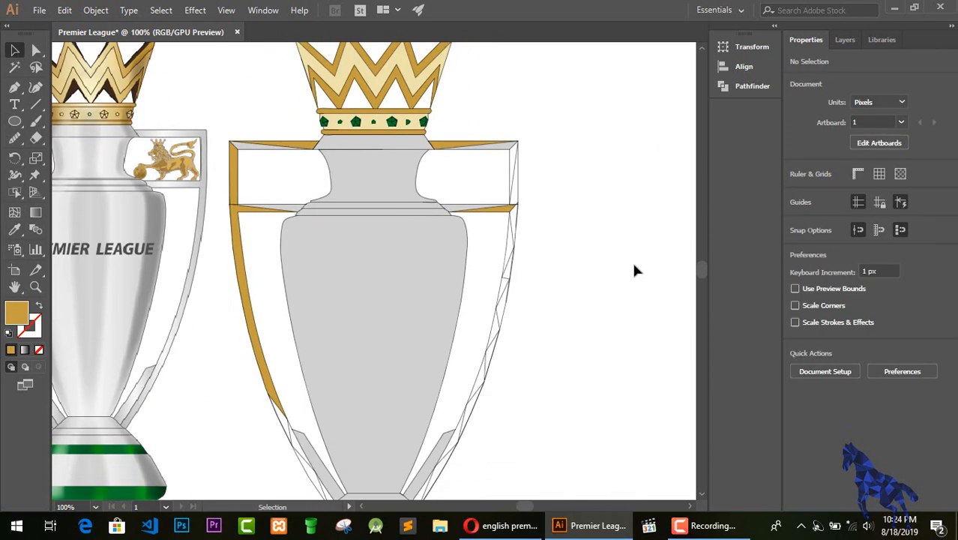
pyautogui.click(15, 193)
pyautogui.click(516, 200)
pyautogui.keyDown('shift'); pyautogui.click(515, 173); pyautogui.keyUp('shift')
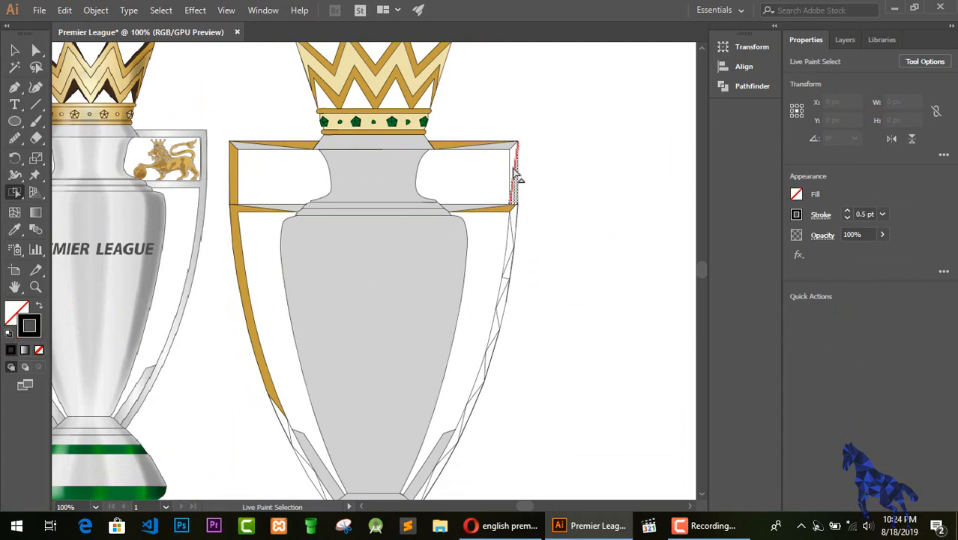
pyautogui.keyDown('shift'); pyautogui.click(513, 224); pyautogui.keyUp('shift')
pyautogui.keyDown('shift'); pyautogui.click(511, 251); pyautogui.keyUp('shift')
pyautogui.keyDown('shift'); pyautogui.click(512, 261); pyautogui.keyUp('shift')
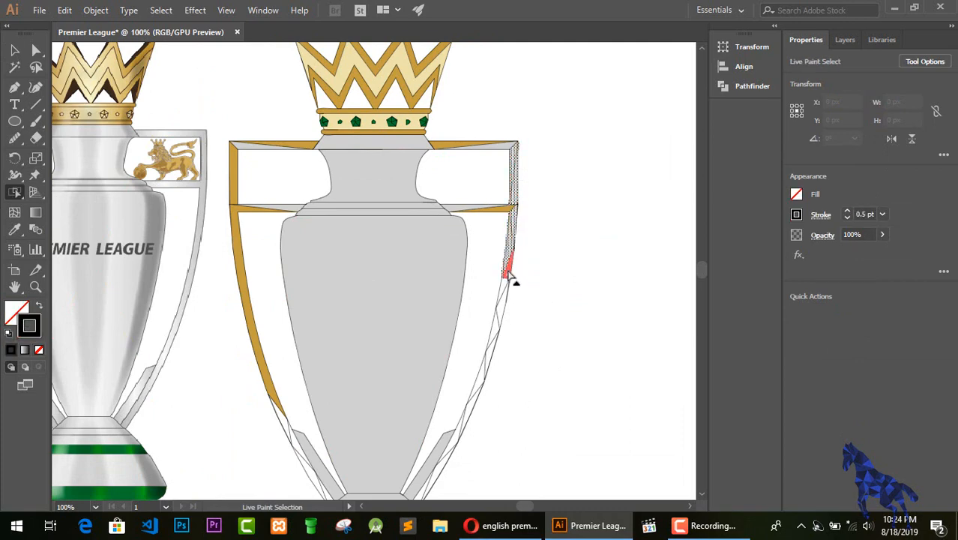
pyautogui.keyDown('shift'); pyautogui.click(495, 338); pyautogui.keyUp('shift')
pyautogui.keyDown('shift'); pyautogui.click(489, 357); pyautogui.keyUp('shift')
pyautogui.keyDown('shift'); pyautogui.click(483, 377); pyautogui.keyUp('shift')
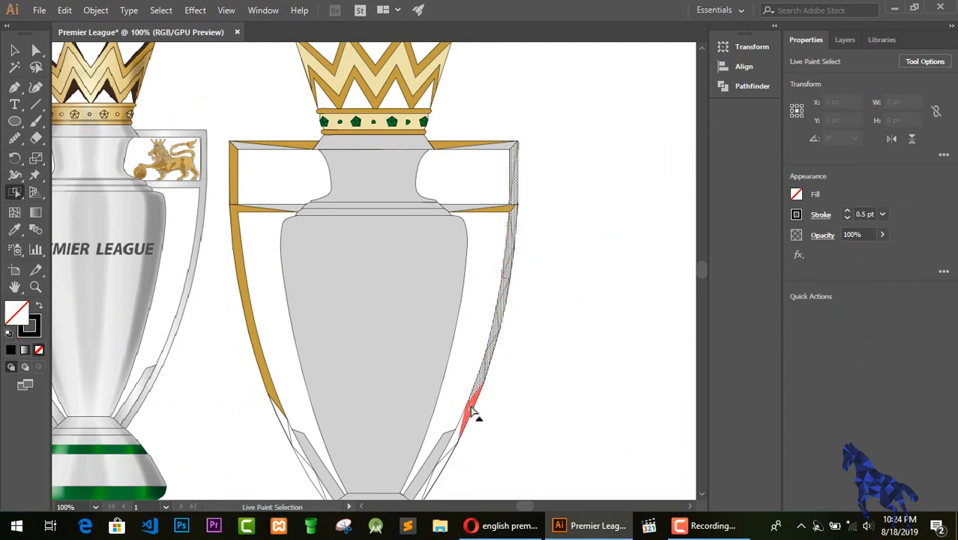
pyautogui.keyDown('shift'); pyautogui.click(474, 410); pyautogui.keyUp('shift')
pyautogui.click(15, 229)
pyautogui.click(366, 104)
pyautogui.press('v')
pyautogui.click(574, 178)
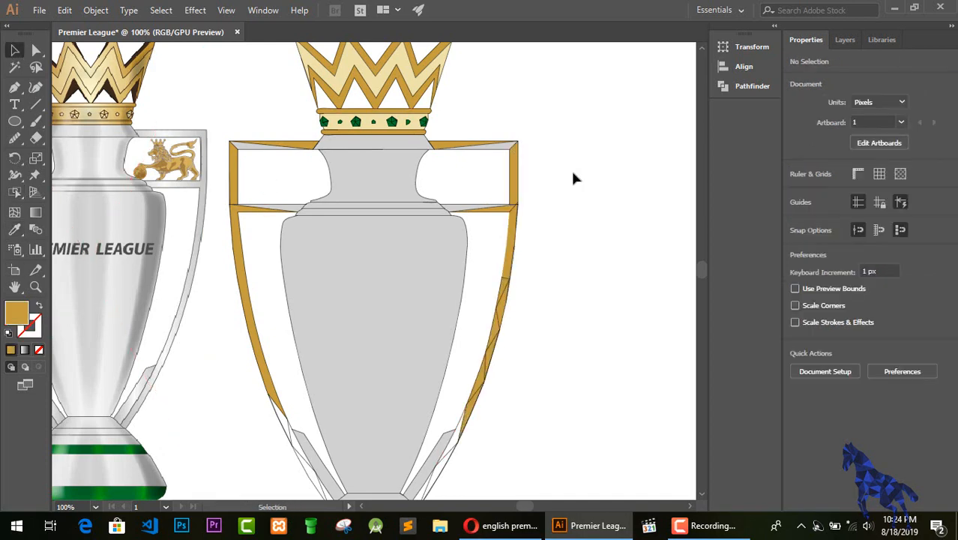
# Step: Try filling the unpainted lower facets of both handles with the body's light grey, then undo the fill
pyautogui.scroll(-2, 573, 178)
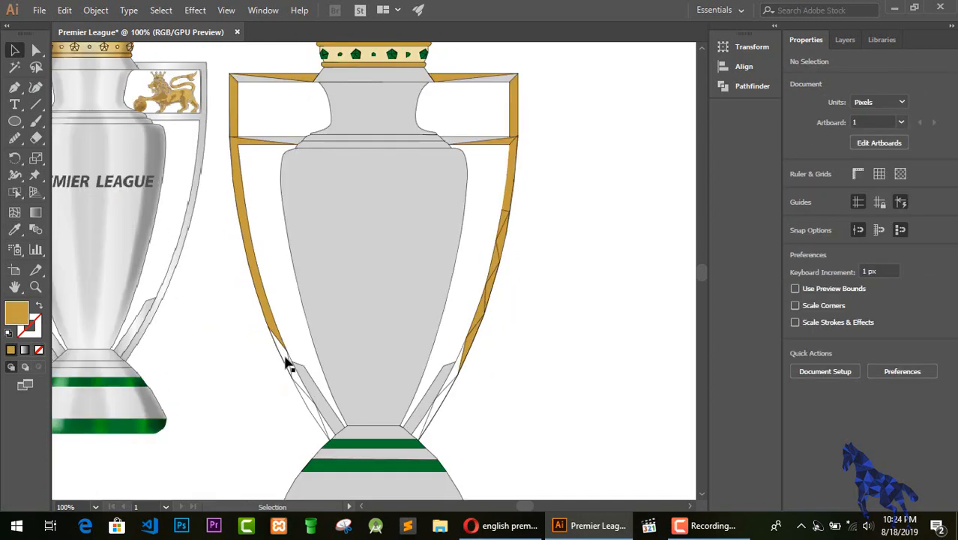
pyautogui.hotkey('shift', 'l')
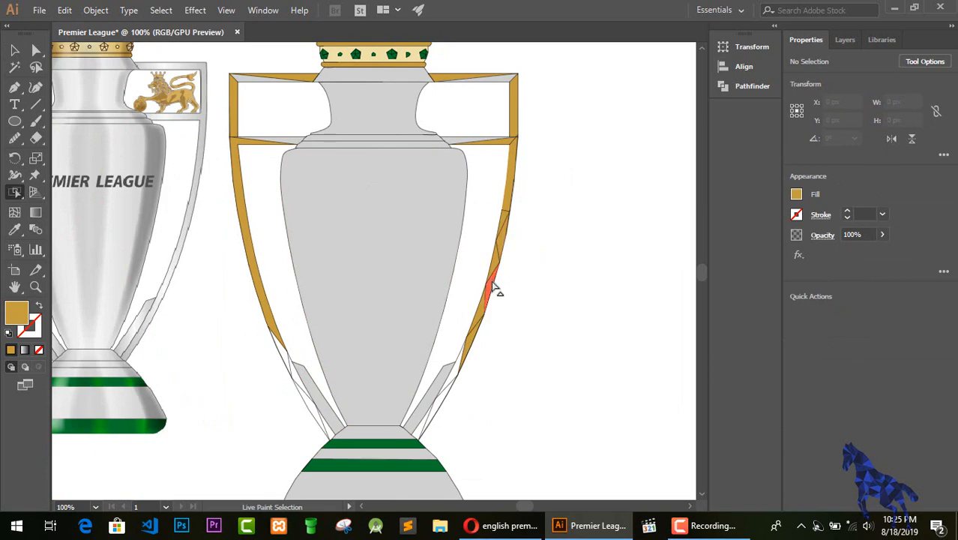
pyautogui.click(286, 360)
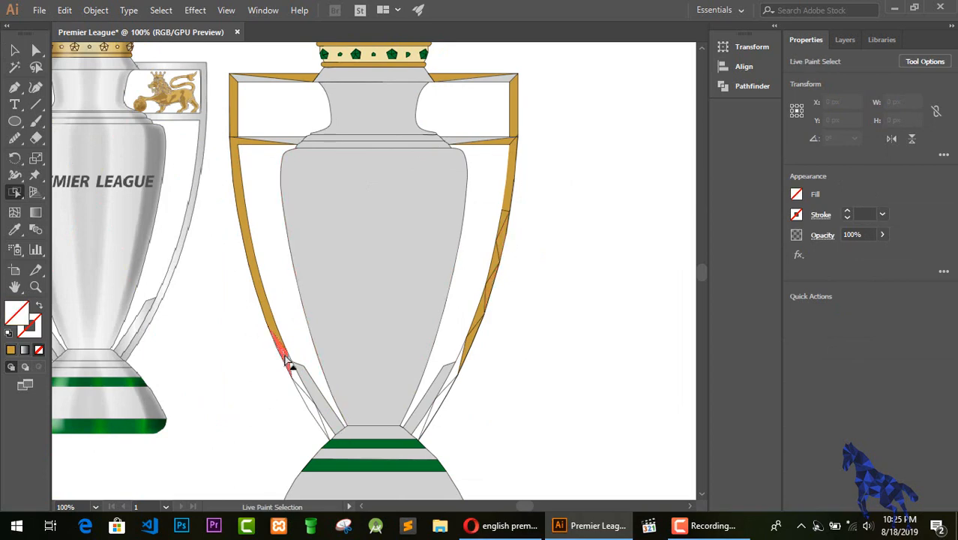
pyautogui.keyDown('shift'); pyautogui.click(313, 409); pyautogui.keyUp('shift')
pyautogui.keyDown('shift'); pyautogui.click(440, 407); pyautogui.keyUp('shift')
pyautogui.keyDown('shift'); pyautogui.click(455, 377); pyautogui.keyUp('shift')
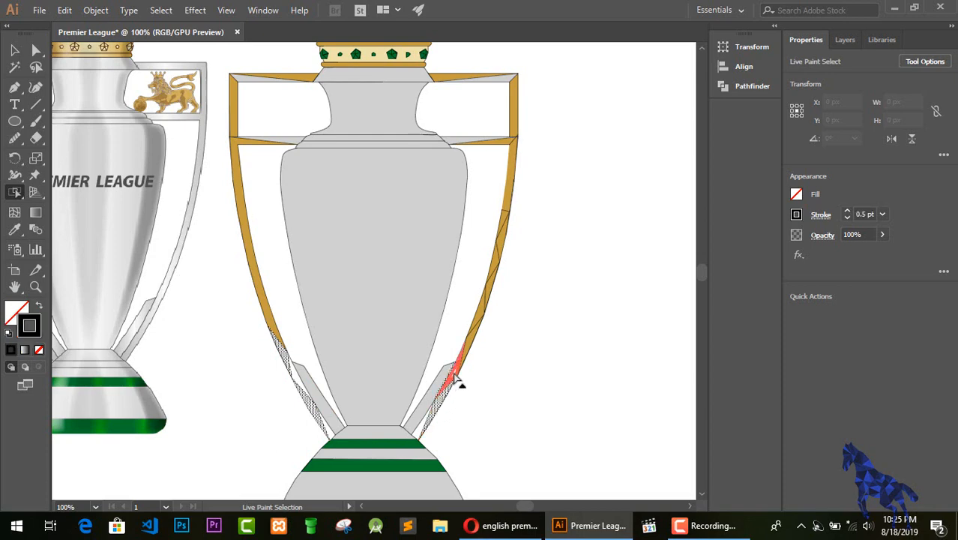
pyautogui.keyDown('shift'); pyautogui.click(423, 423); pyautogui.keyUp('shift')
pyautogui.keyDown('shift'); pyautogui.click(327, 427); pyautogui.keyUp('shift')
pyautogui.click(14, 230)
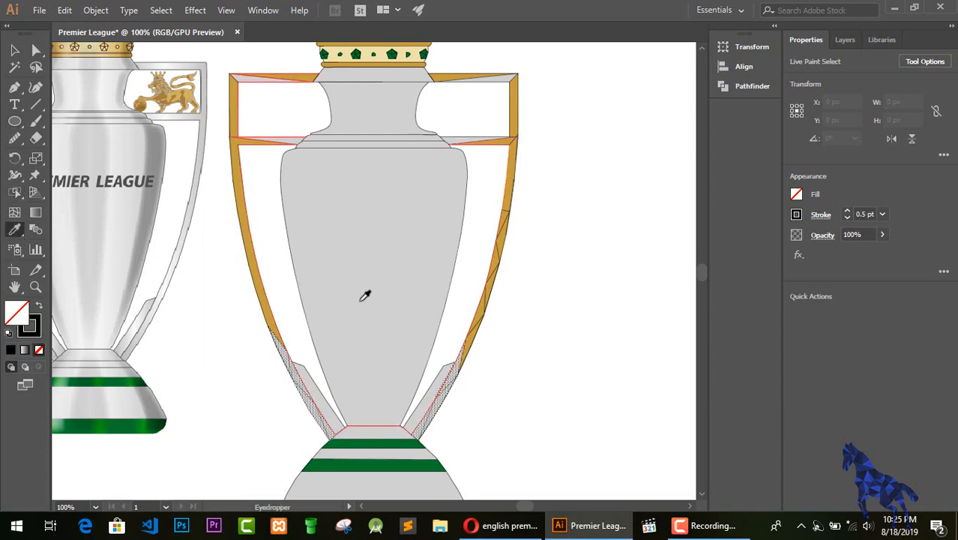
pyautogui.click(361, 301)
pyautogui.click(14, 50)
pyautogui.click(559, 257)
pyautogui.hotkey('ctrl', 'z')
# Step: Fill the inner facets at the lower ends of both handles with gold sampled from the left handle
pyautogui.hotkey('shift', 'l')
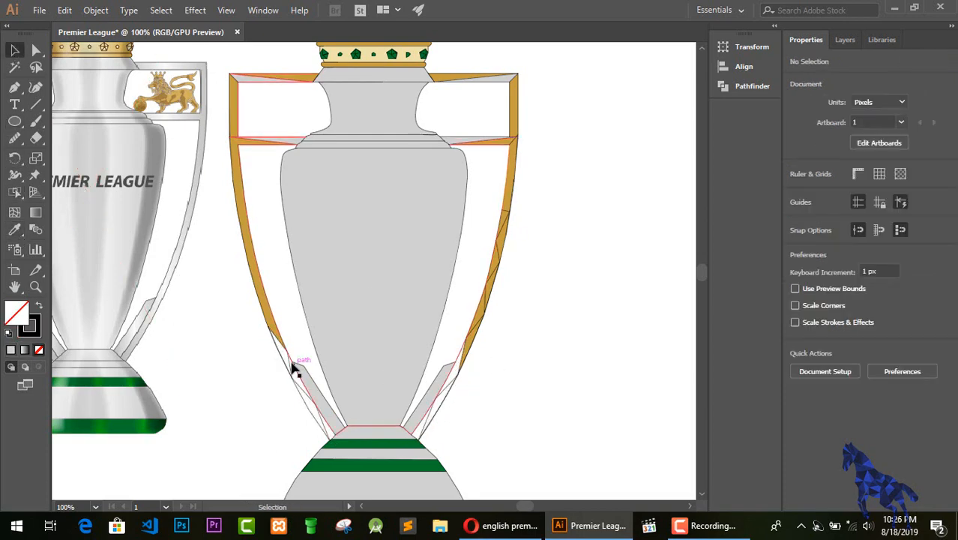
pyautogui.click(298, 383)
pyautogui.keyDown('shift'); pyautogui.click(453, 379); pyautogui.keyUp('shift')
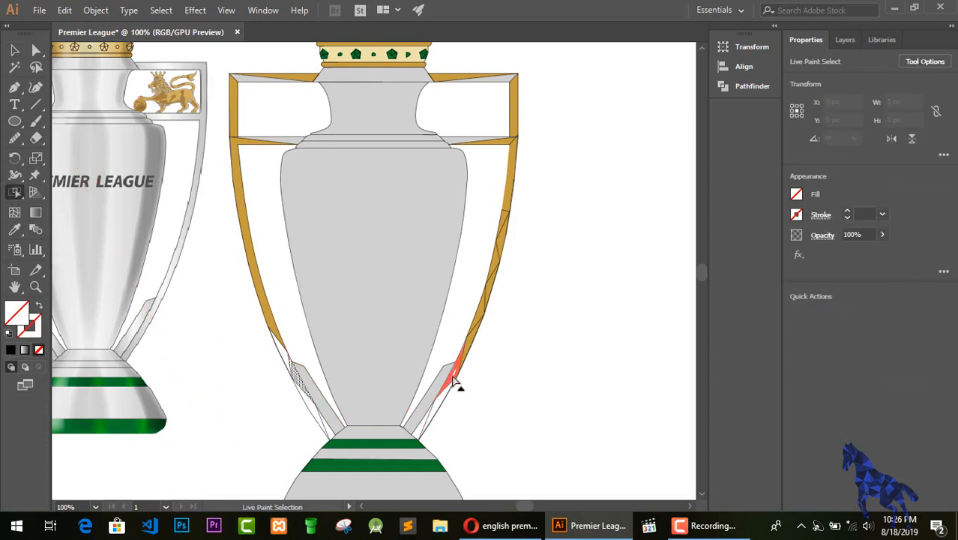
pyautogui.keyDown('shift'); pyautogui.click(331, 437); pyautogui.keyUp('shift')
pyautogui.click(14, 229)
pyautogui.click(238, 185)
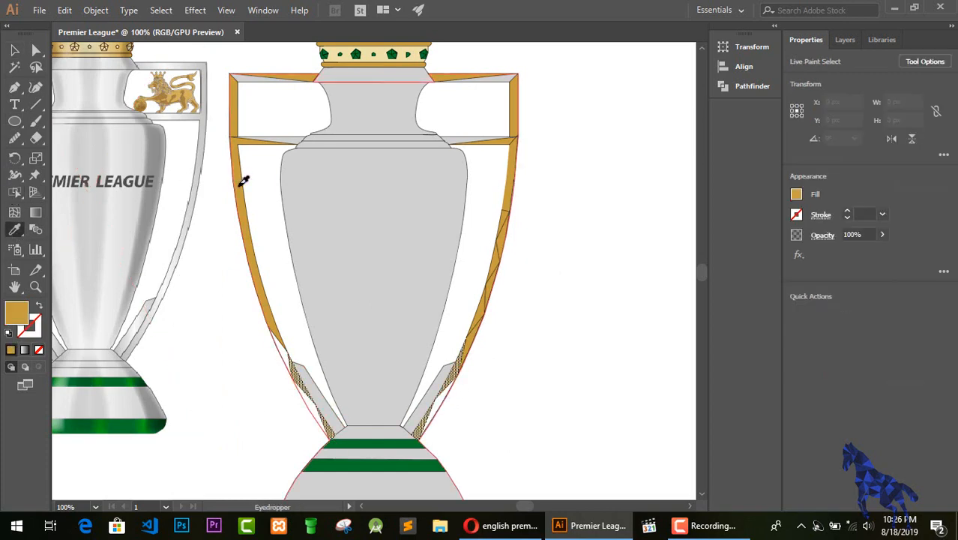
# Step: Fill the unpainted outer facets at the lower ends of both handles with the light grey sampled from the trophy body
pyautogui.click(15, 194)
pyautogui.click(281, 353)
pyautogui.keyDown('shift'); pyautogui.click(324, 422); pyautogui.keyUp('shift')
pyautogui.keyDown('shift'); pyautogui.click(437, 403); pyautogui.keyUp('shift')
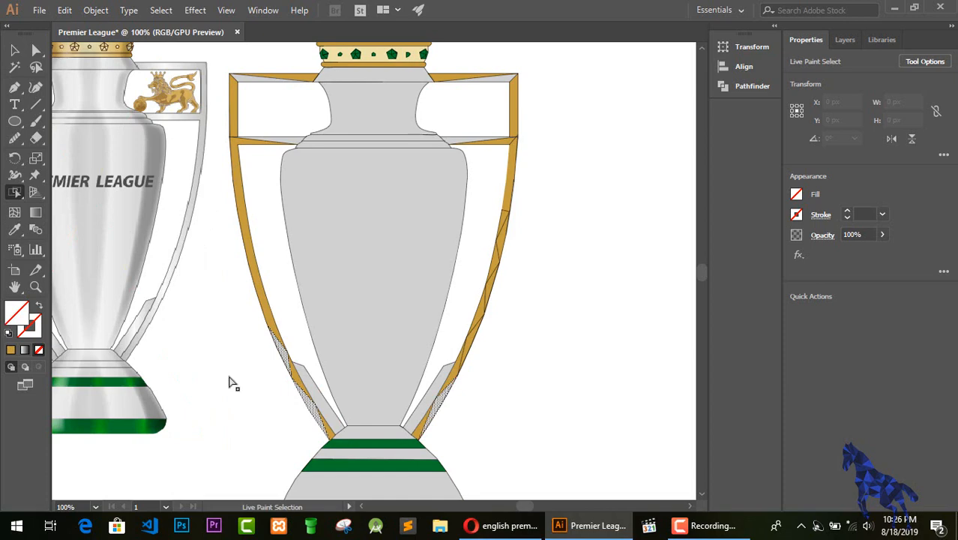
pyautogui.click(15, 230)
pyautogui.click(386, 322)
# Step: Try recolouring the left handle's grey facet just above its brace with gold sampled from the right handle
pyautogui.click(15, 194)
pyautogui.click(282, 351)
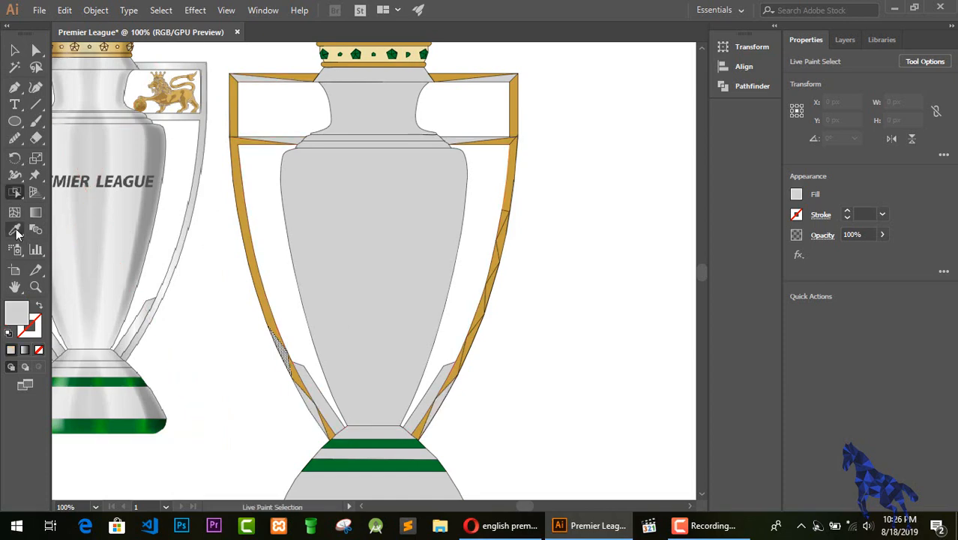
pyautogui.click(16, 231)
pyautogui.click(15, 50)
pyautogui.click(15, 192)
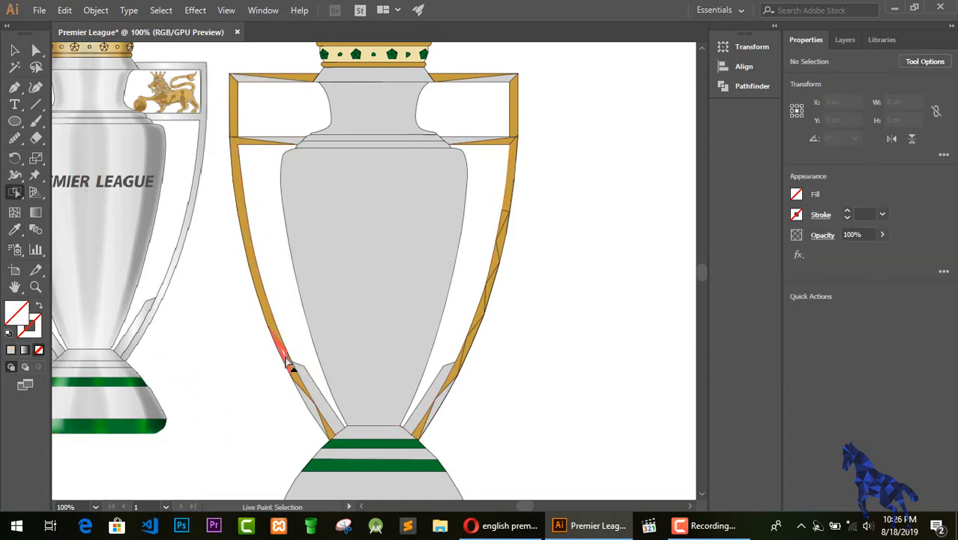
pyautogui.click(284, 355)
pyautogui.click(14, 232)
pyautogui.click(474, 340)
pyautogui.click(16, 192)
pyautogui.click(15, 51)
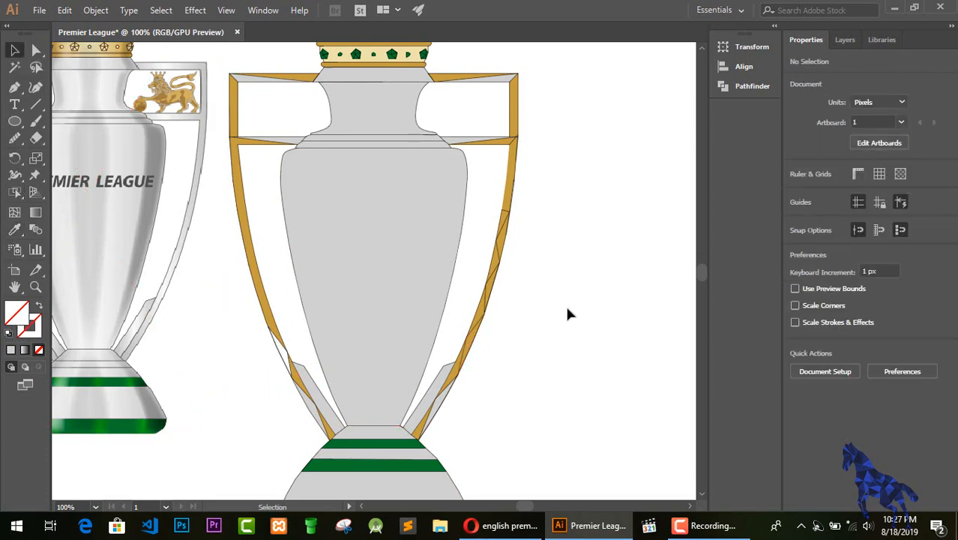
# Step: Fill the left handle's unpainted facet above the brace with gold sampled from the same handle, and deselect
pyautogui.click(15, 193)
pyautogui.click(283, 354)
pyautogui.click(15, 230)
pyautogui.click(246, 227)
pyautogui.click(15, 50)
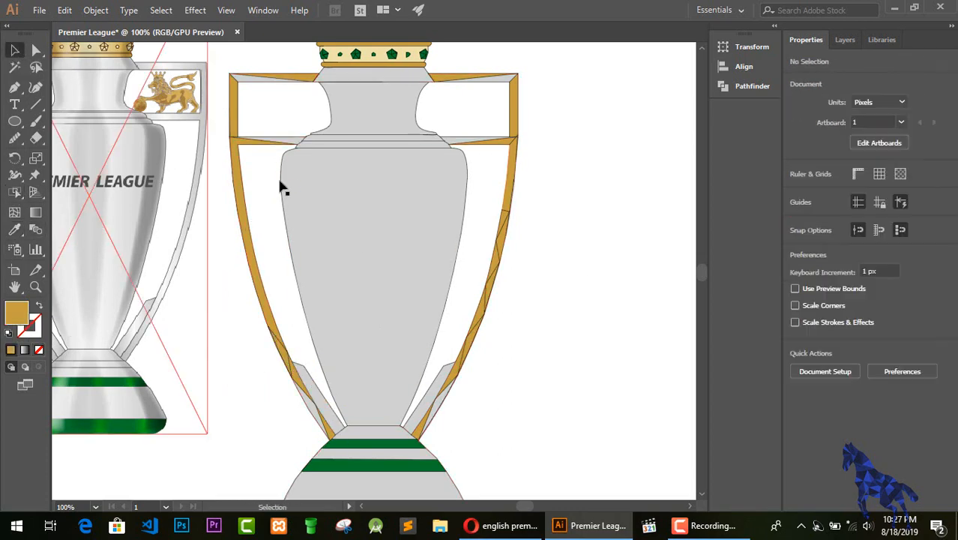
pyautogui.click(531, 337)
pyautogui.hotkey('ctrl', '-')
pyautogui.hotkey('ctrl', '-')
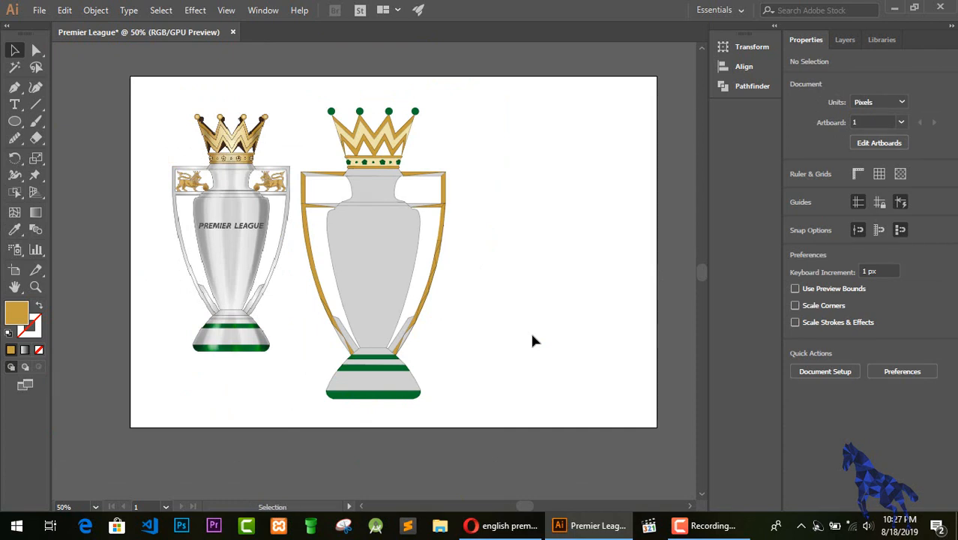
# Step: Try filling the grey inner braces at the lower ends of both handles with the base's green
pyautogui.hotkey('ctrl', '+')
pyautogui.hotkey('ctrl', '+')
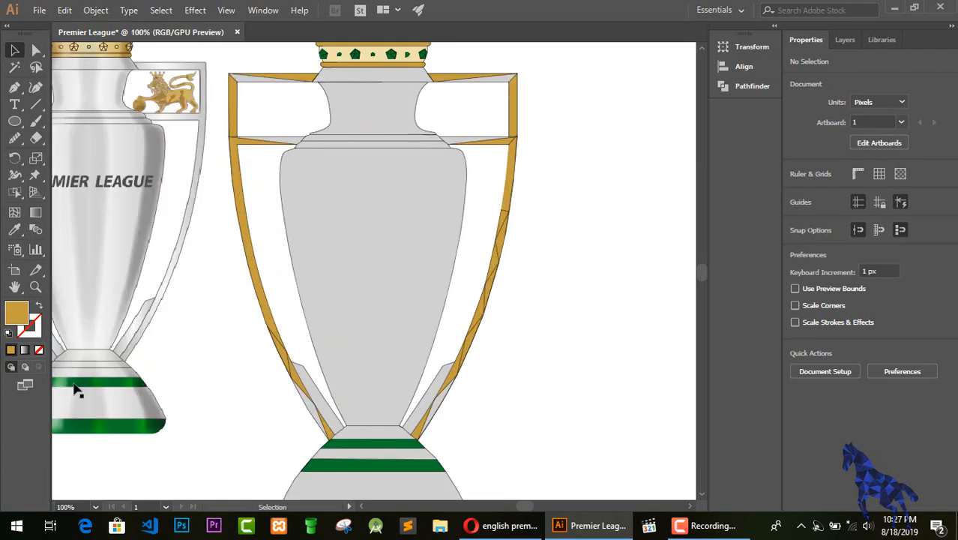
pyautogui.hotkey('shift', 'l')
pyautogui.click(424, 406)
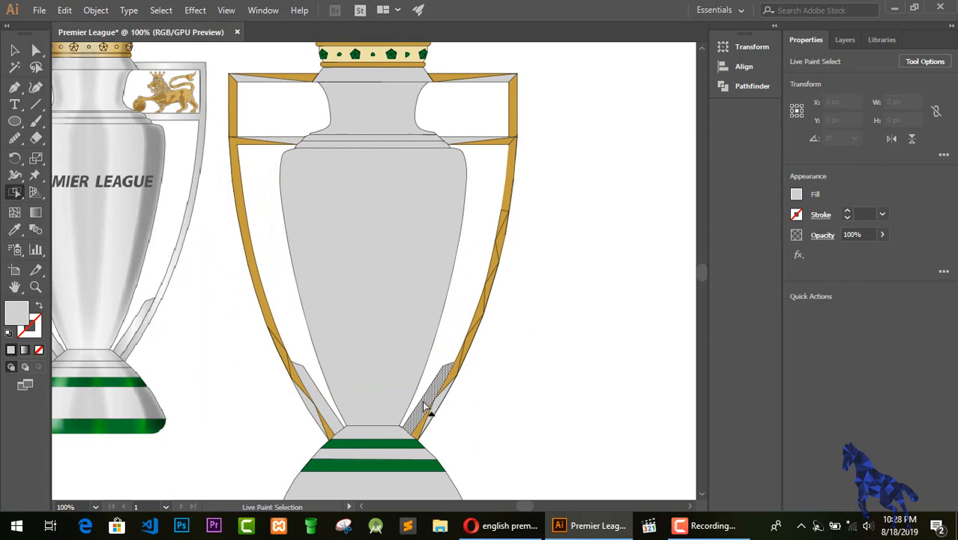
pyautogui.keyDown('shift'); pyautogui.click(327, 411); pyautogui.keyUp('shift')
pyautogui.click(14, 230)
pyautogui.click(366, 444)
pyautogui.click(14, 51)
# Step: Fill both inner braces at the lower ends of the handles with green sampled from the base's top band, and deselect
pyautogui.hotkey('shift', 'l')
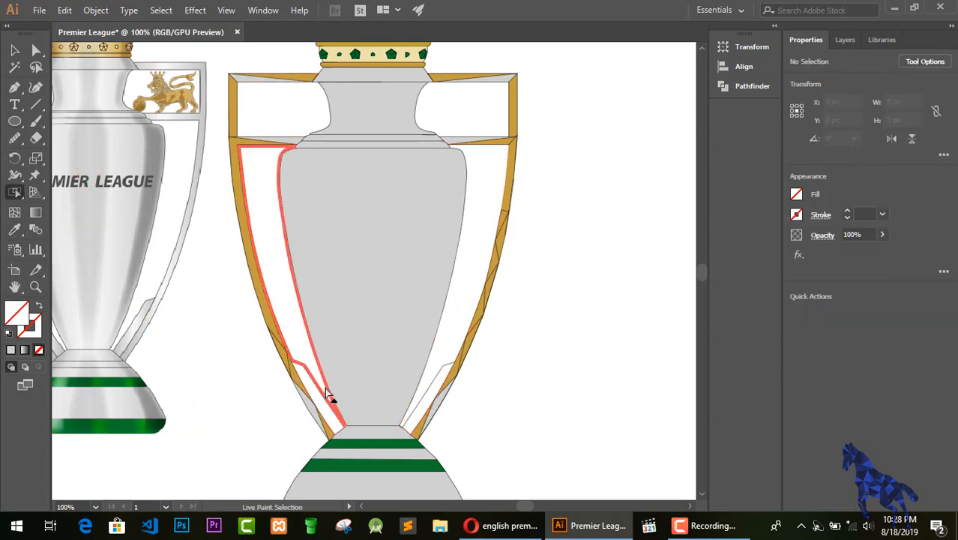
pyautogui.click(327, 405)
pyautogui.keyDown('shift'); pyautogui.click(424, 405); pyautogui.keyUp('shift')
pyautogui.click(14, 229)
pyautogui.click(382, 439)
pyautogui.click(14, 50)
pyautogui.click(561, 325)
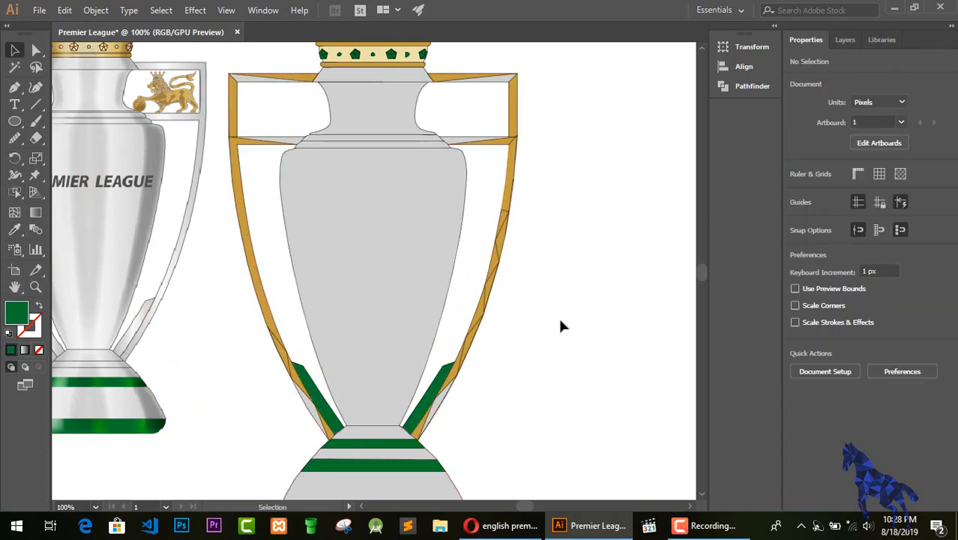
pyautogui.hotkey('ctrl', '-')
pyautogui.hotkey('ctrl', '-')
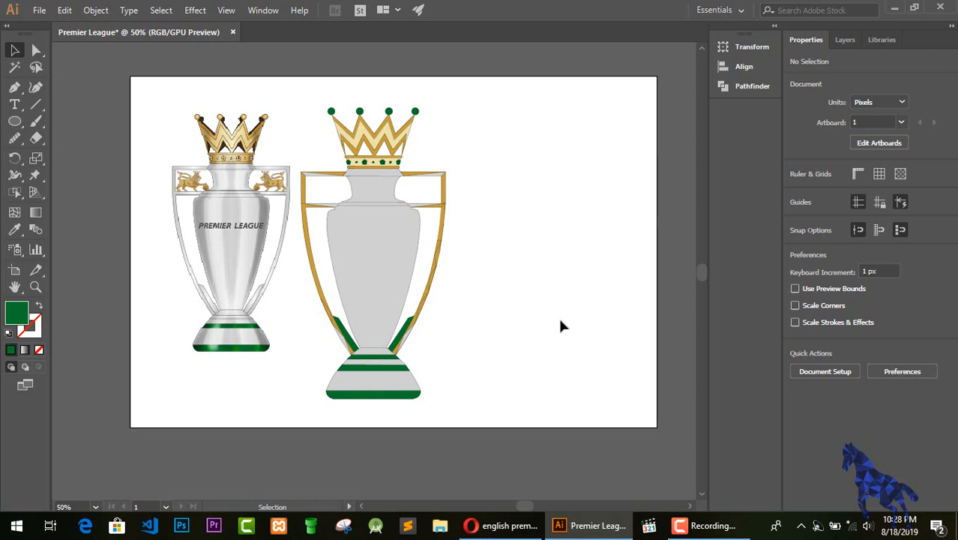
# Step: Fill the grey outer facets at the lower ends of both handles with gold sampled from the left handle, and deselect
pyautogui.hotkey('ctrl', '+')
pyautogui.hotkey('ctrl', '+')
pyautogui.click(14, 192)
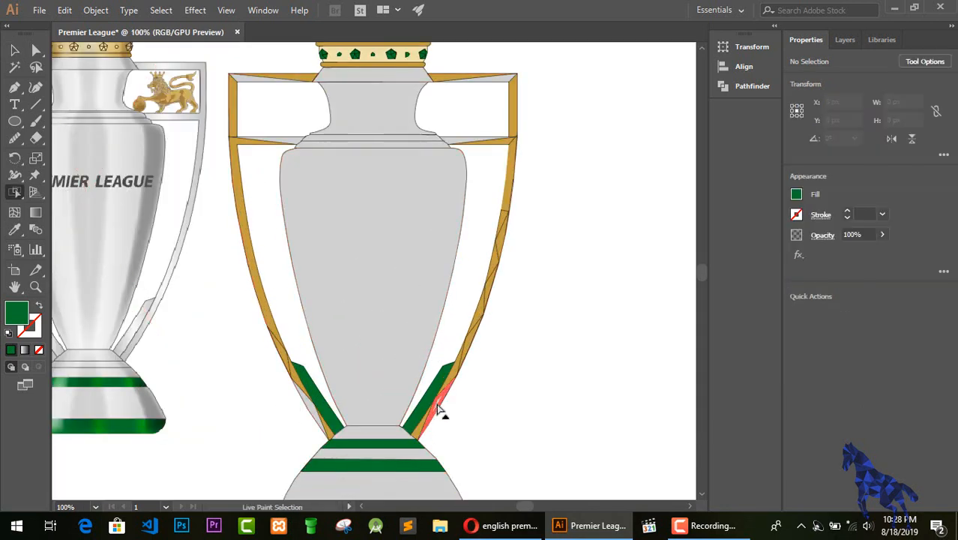
pyautogui.click(439, 408)
pyautogui.keyDown('shift'); pyautogui.click(311, 406); pyautogui.keyUp('shift')
pyautogui.click(14, 230)
pyautogui.click(253, 282)
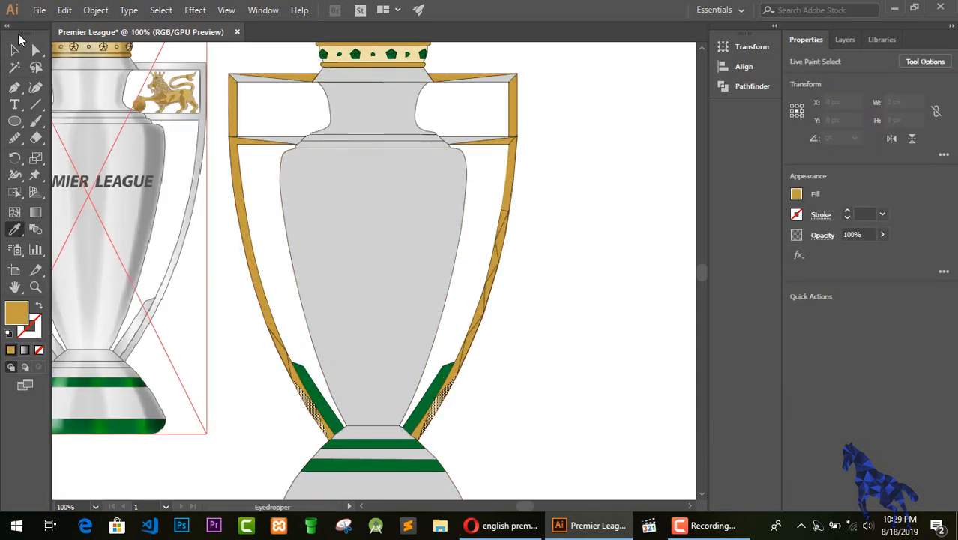
pyautogui.click(15, 50)
pyautogui.click(546, 324)
# Step: Examine the colouring of the whole trophy, including its handles, body and base
pyautogui.hotkey('ctrl', '-')
pyautogui.hotkey('ctrl', '-')
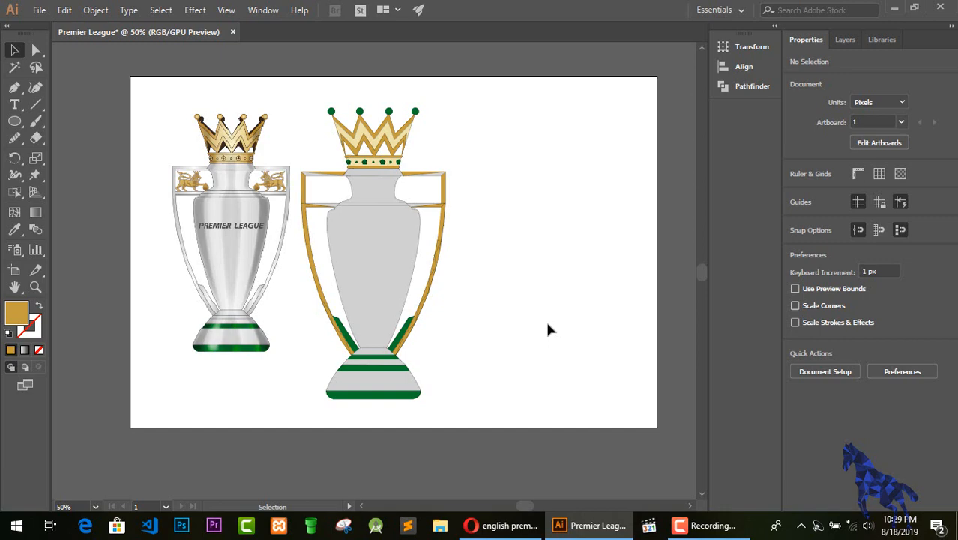
pyautogui.hotkey('ctrl', '+')
pyautogui.hotkey('ctrl', '+')
pyautogui.scroll(-3, 547, 328)
pyautogui.scroll(1, 450, 338)
pyautogui.click(14, 192)
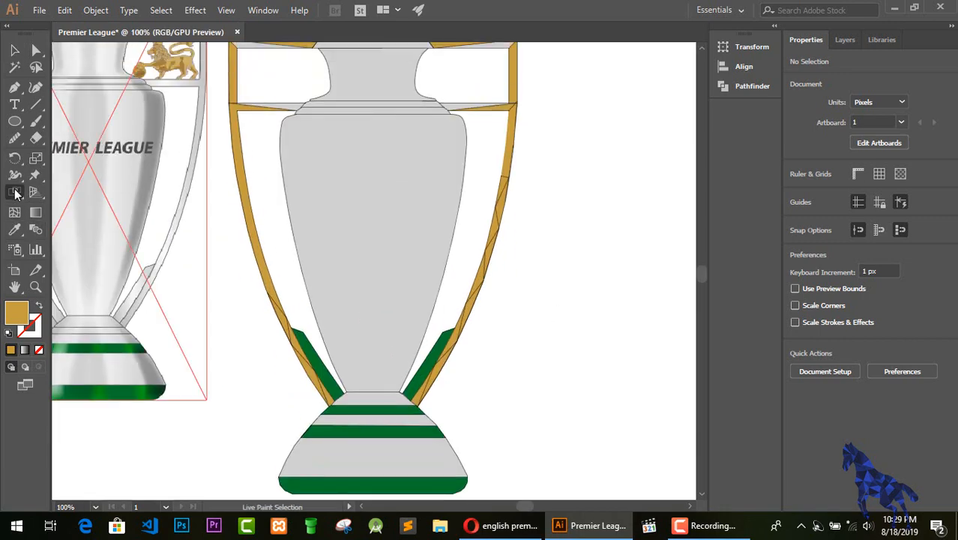
pyautogui.click(14, 51)
pyautogui.scroll(1, 353, 189)
pyautogui.hotkey('ctrl', '+')
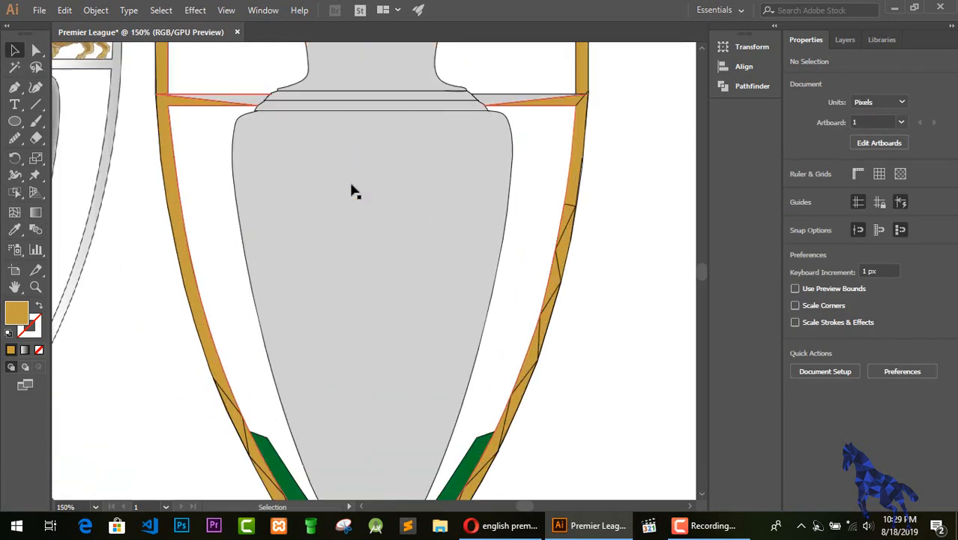
# Step: Remove the reference photo and move the whole trophy drawing to about the centre of the artboard
pyautogui.hotkey('ctrl', '-')
pyautogui.hotkey('ctrl', '-')
pyautogui.hotkey('ctrl', '-')
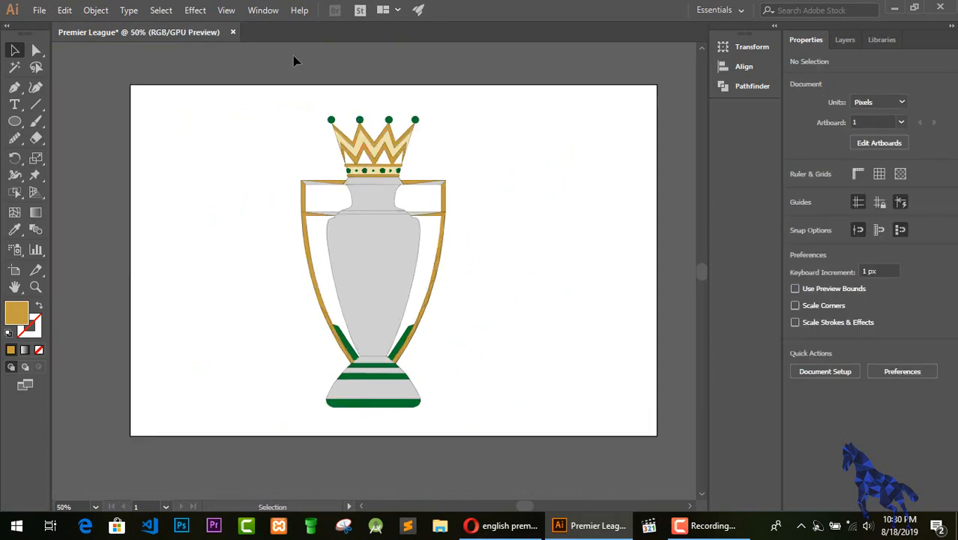
pyautogui.moveTo(279, 106); pyautogui.dragTo(466, 416)
pyautogui.moveTo(389, 303); pyautogui.dragTo(428, 305)
pyautogui.click(603, 286)
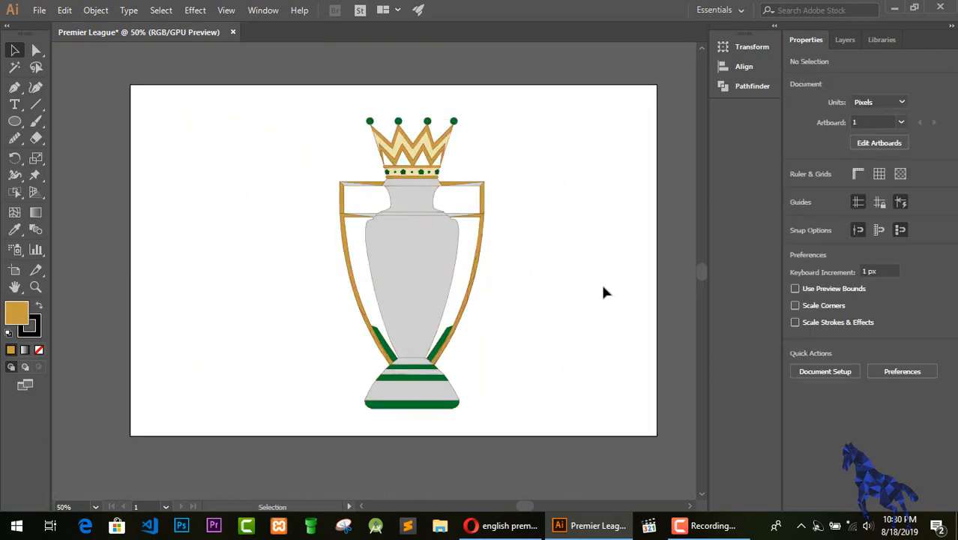
# Step: Draw a circle about 48 px in diameter in the blank area left of the trophy and set its fill to none
pyautogui.hotkey('ctrl', '+')
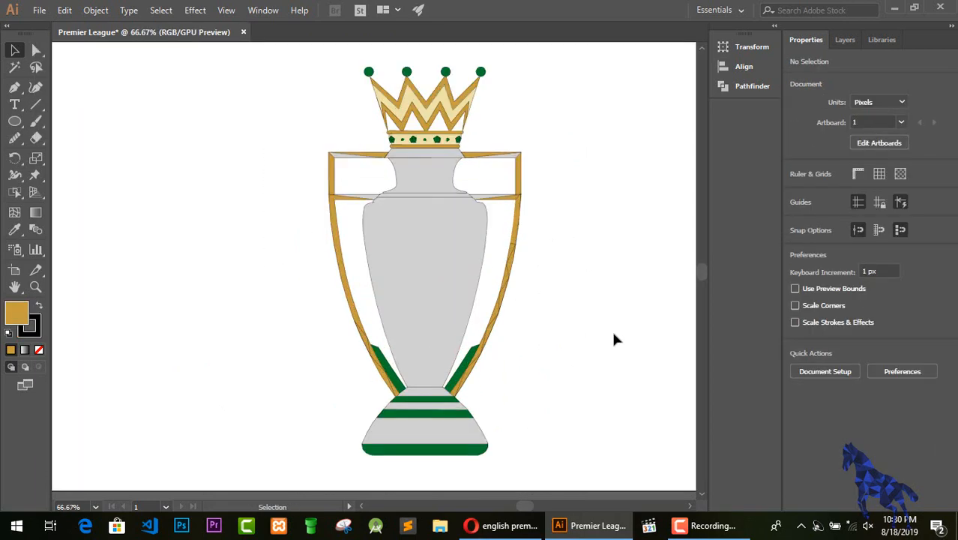
pyautogui.press('l')
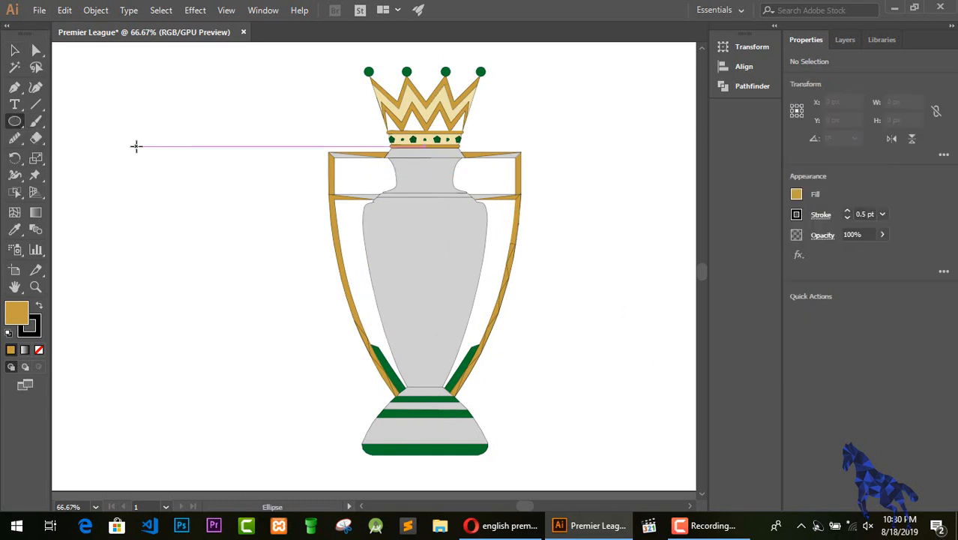
pyautogui.moveTo(138, 147); pyautogui.dragTo(160, 170)
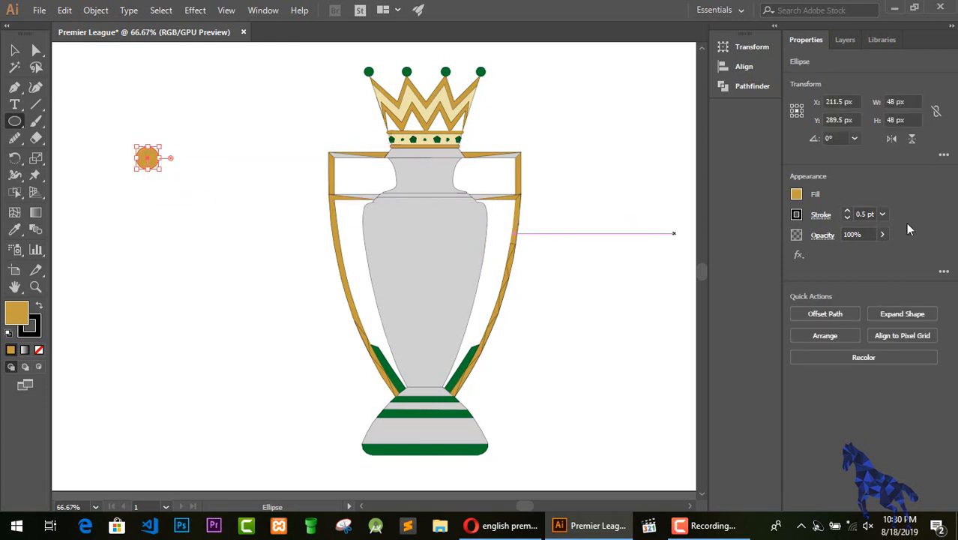
pyautogui.click(822, 215)
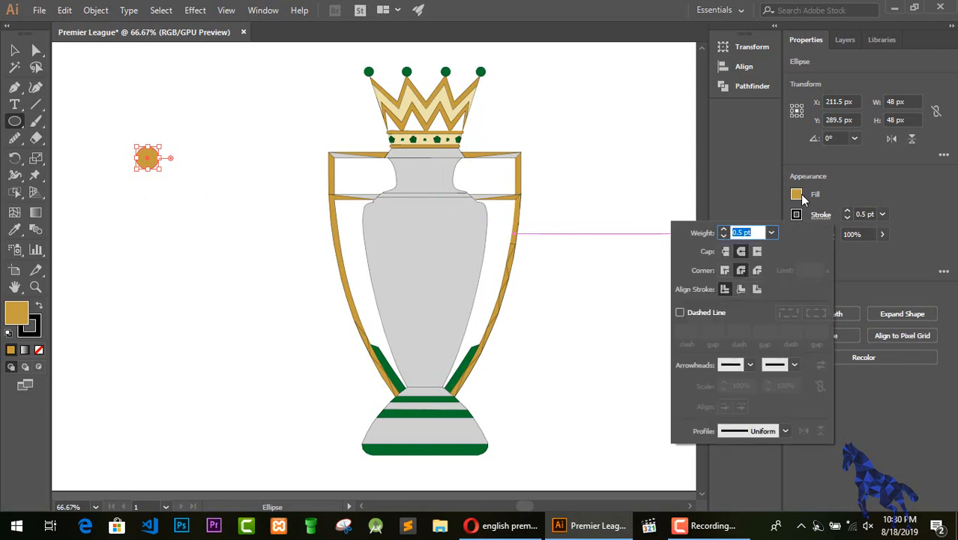
pyautogui.press('Escape')
pyautogui.click(797, 196)
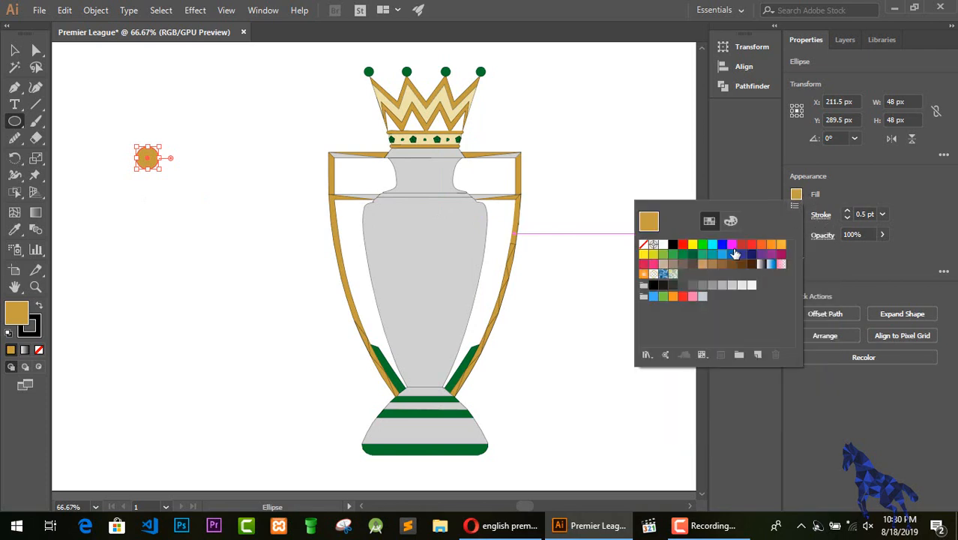
pyautogui.click(644, 246)
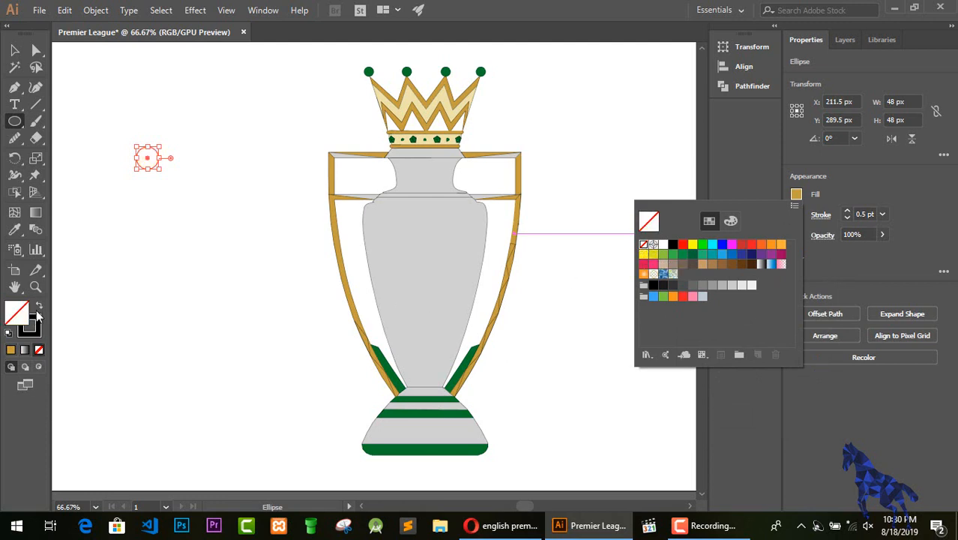
pyautogui.press('Escape')
pyautogui.click(36, 323)
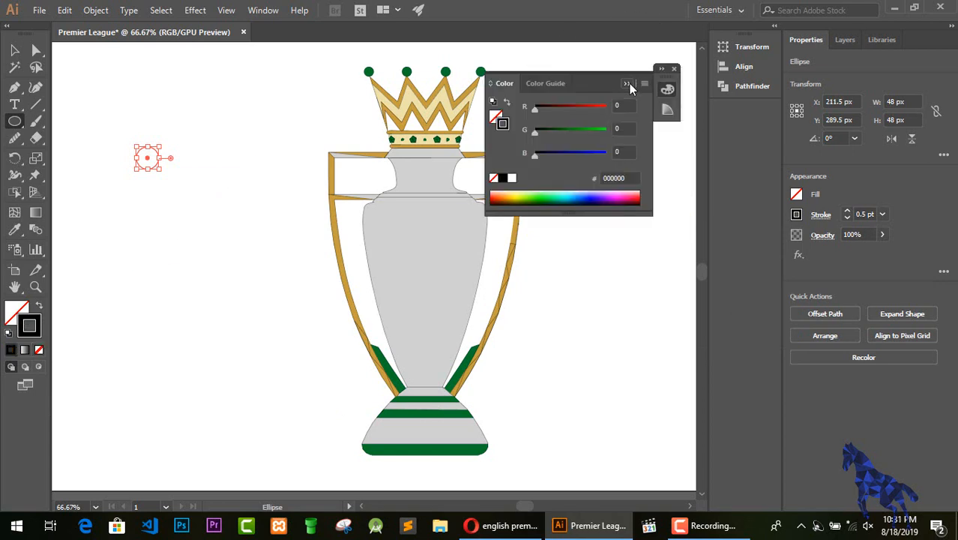
pyautogui.click(630, 84)
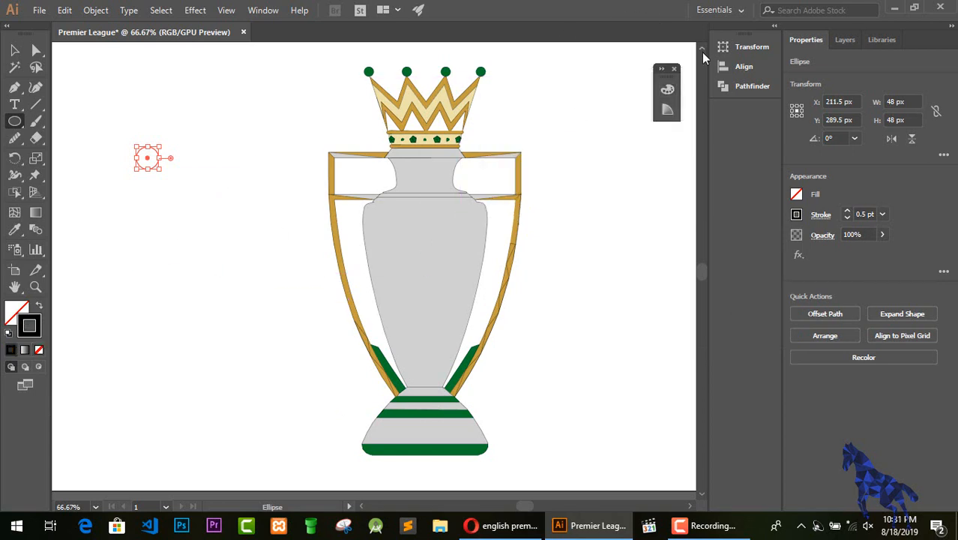
pyautogui.click(674, 70)
# Step: Duplicate the unfilled circle twice, placing the copies side by side at the lower end of the trophy body
pyautogui.press('v')
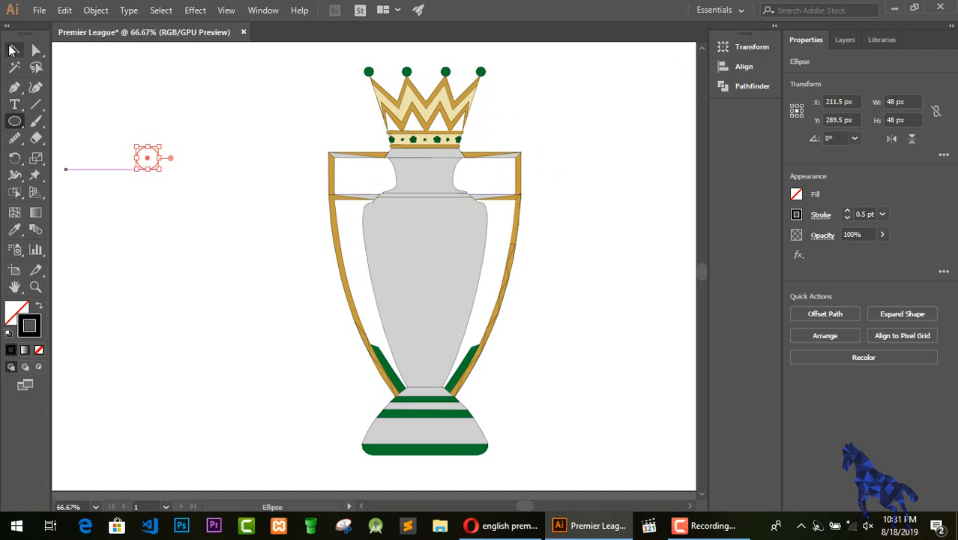
pyautogui.click(158, 202)
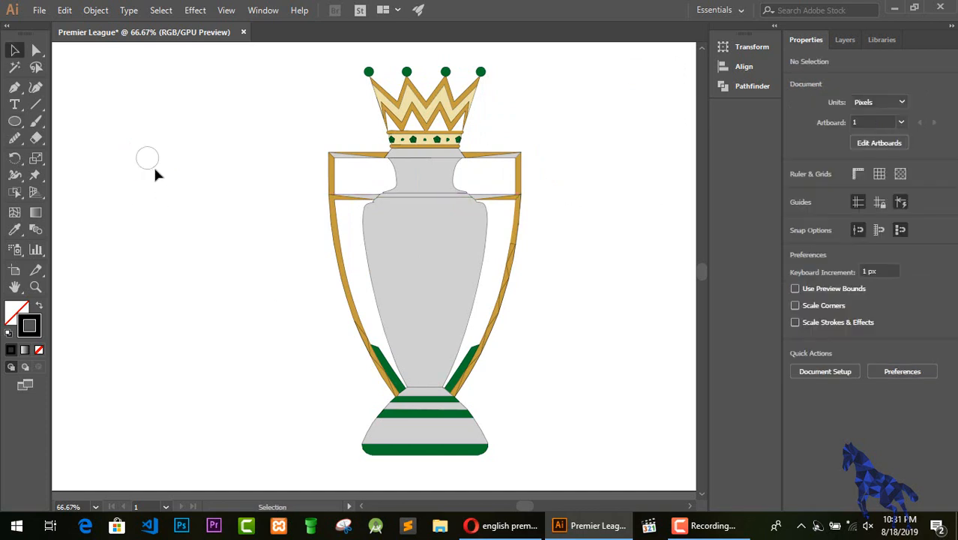
pyautogui.click(153, 166)
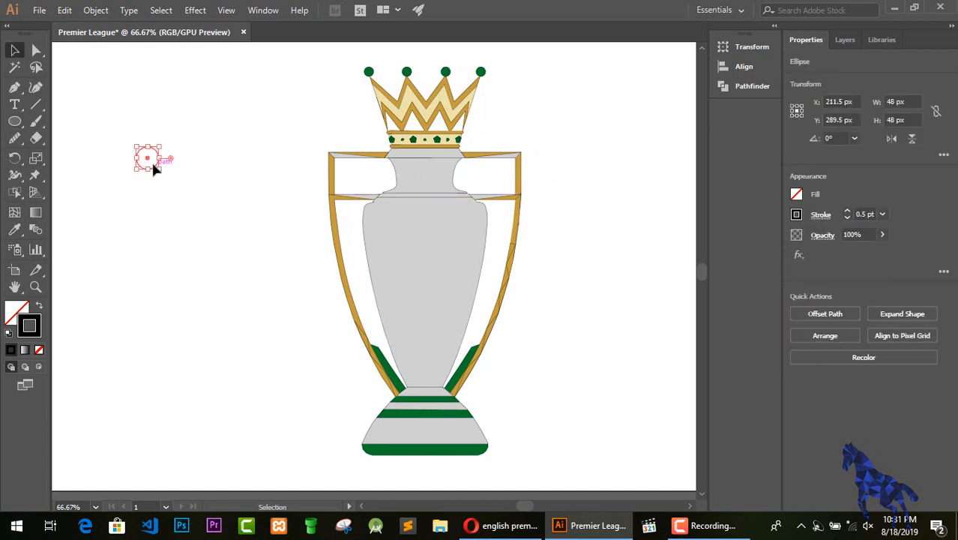
pyautogui.moveTo(153, 166); pyautogui.dragTo(423, 385)
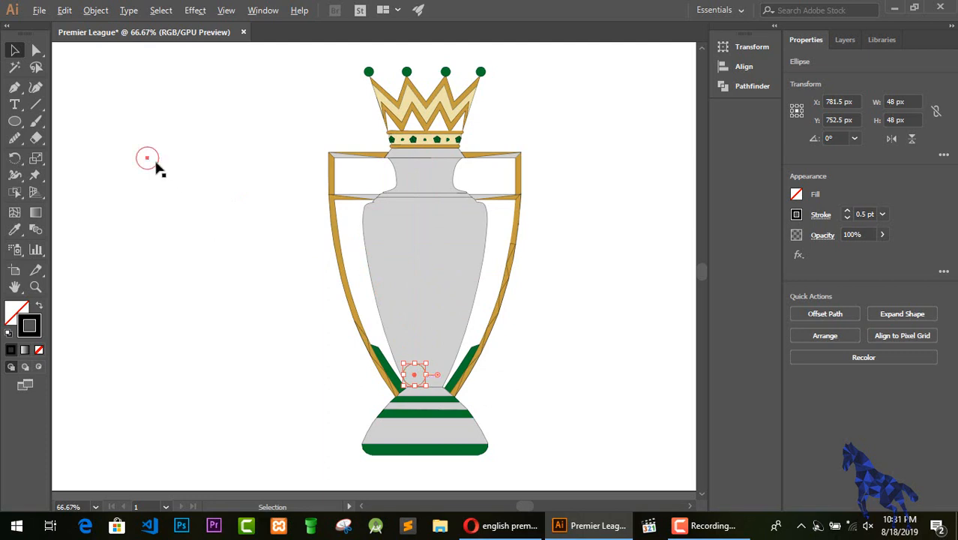
pyautogui.moveTo(158, 169); pyautogui.dragTo(445, 384)
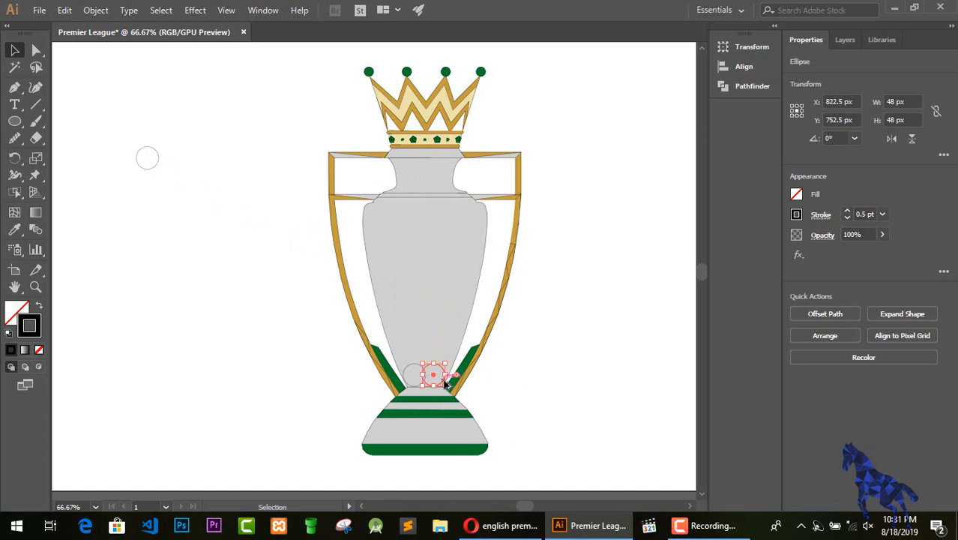
# Step: Nudge the right circle copy to X 825.5 px, Y 754.5 px, next to the other copy above the base
pyautogui.hotkey('ctrl', '=')
pyautogui.hotkey('ctrl', '=')
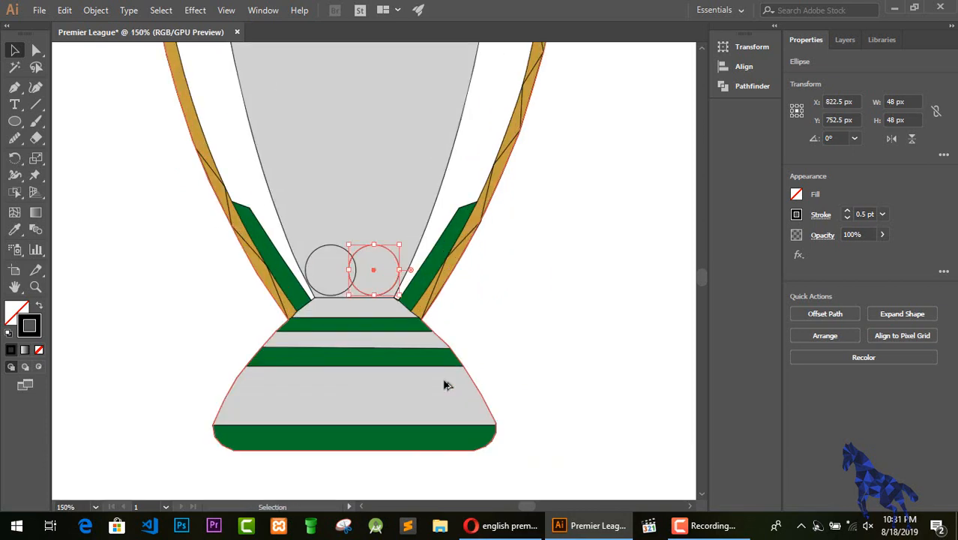
pyautogui.press('Right')
pyautogui.press('Right')
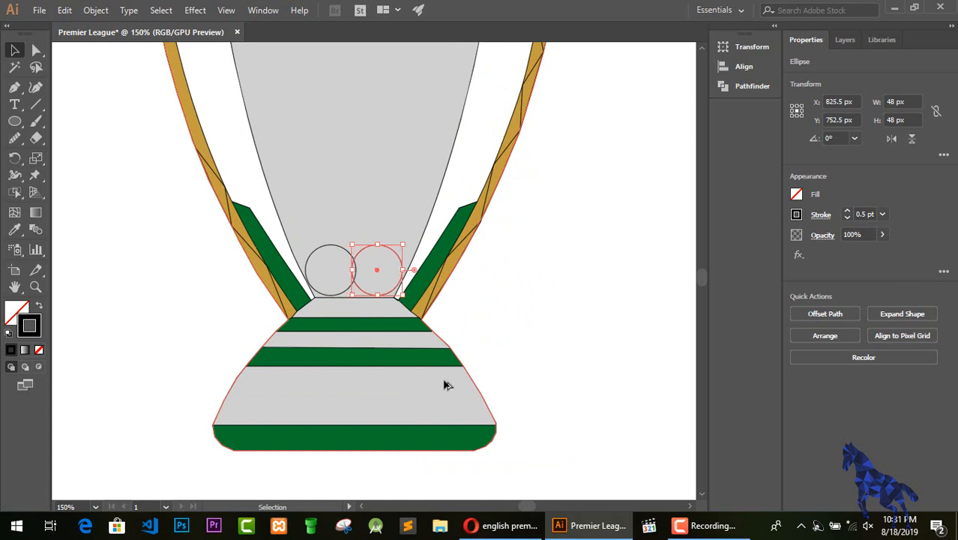
pyautogui.press('Down')
pyautogui.press('Down')
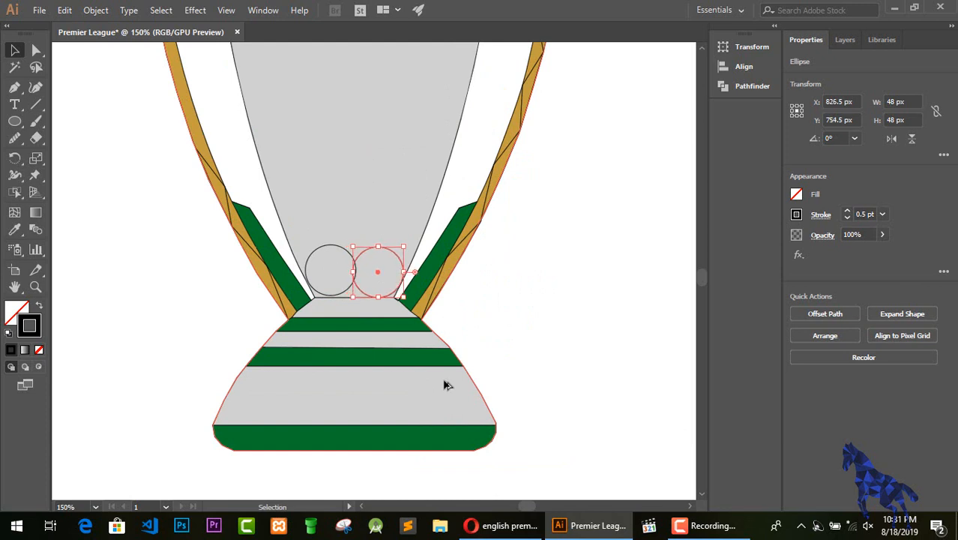
pyautogui.press('Left')
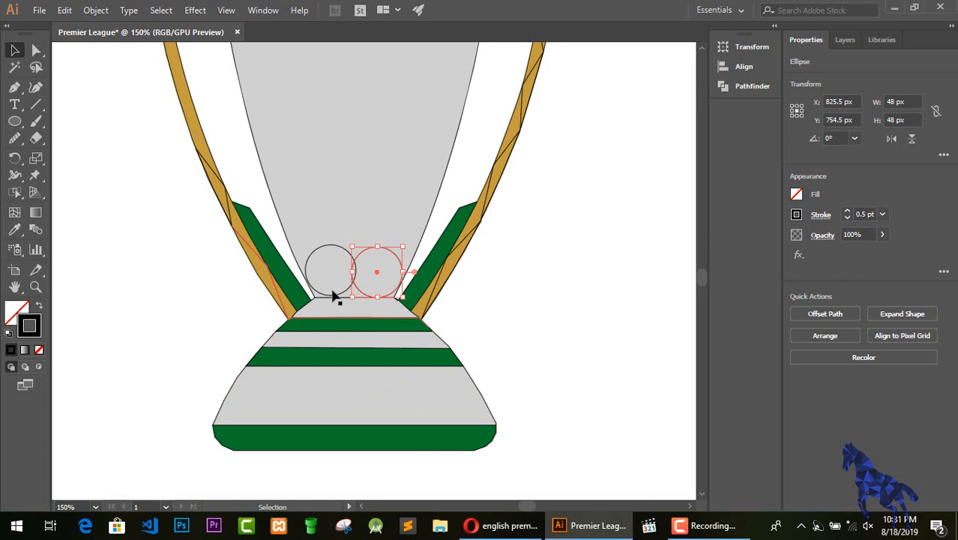
# Step: Nudge the left circle copy above the base to X 781.5 px, Y 754.5 px, level with the other copy
pyautogui.click(331, 250)
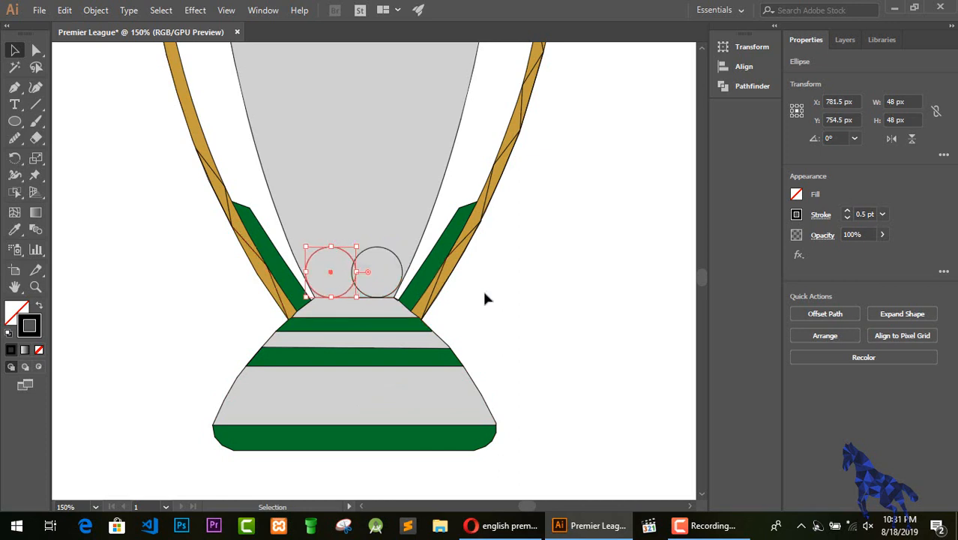
pyautogui.click(499, 314)
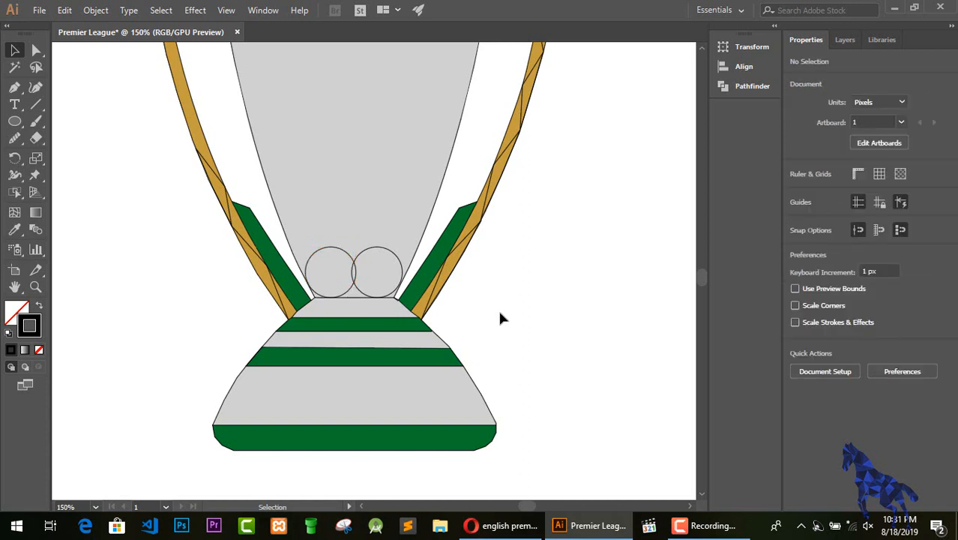
# Step: Copy the right circle up to the trophy body's upper-left corner and repeat the copy along the body's top edge
pyautogui.scroll(6, 499, 313)
pyautogui.scroll(1, 500, 315)
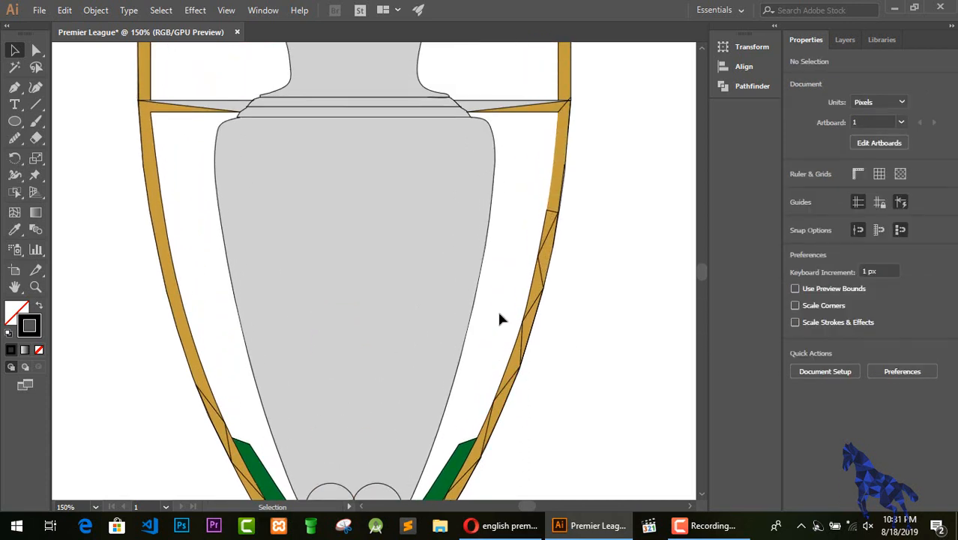
pyautogui.scroll(-3, 498, 316)
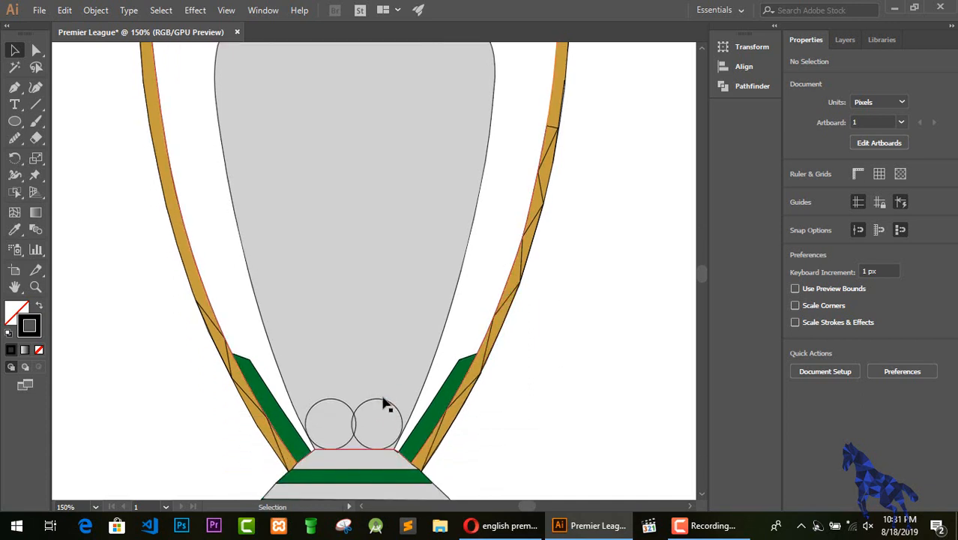
pyautogui.click(384, 405)
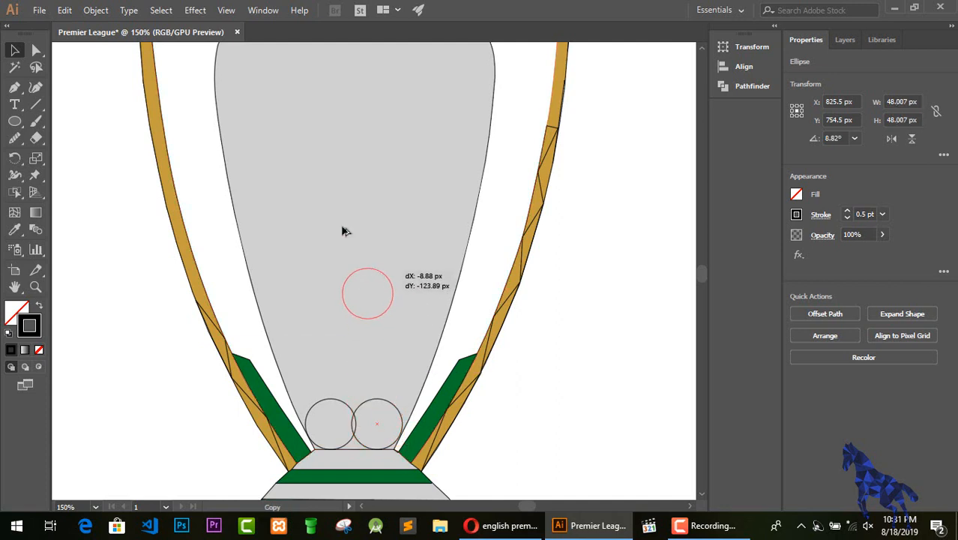
pyautogui.scroll(3, 299, 127)
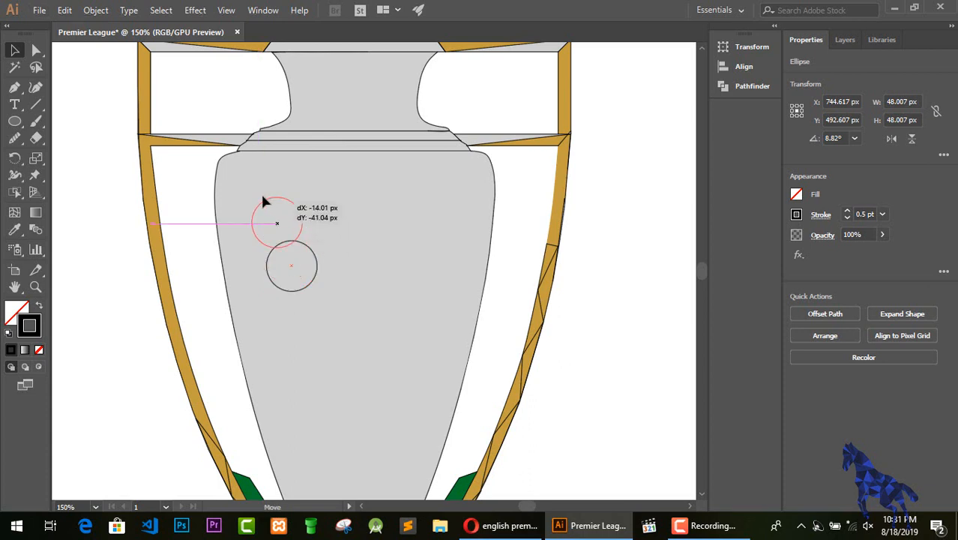
pyautogui.moveTo(230, 162); pyautogui.dragTo(231, 154)
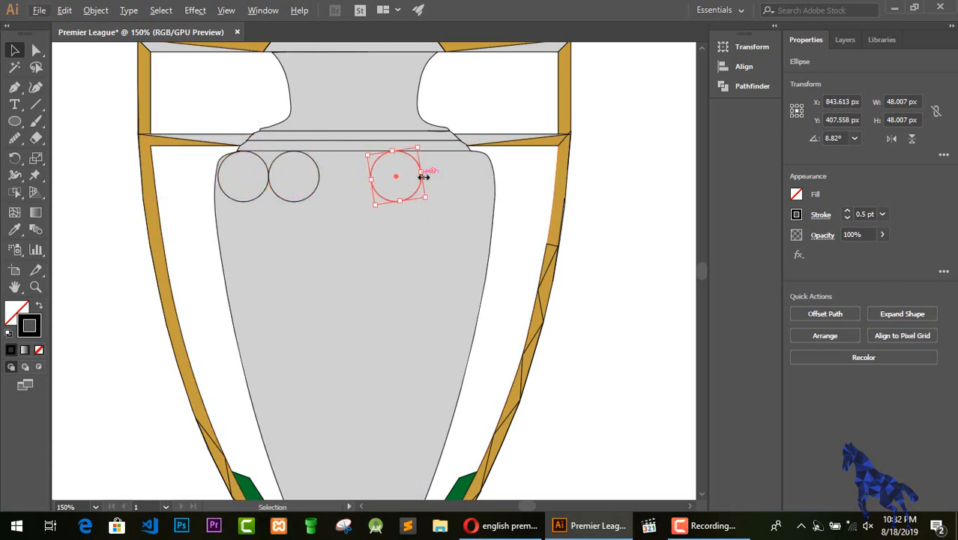
# Step: Try enlarging the rightmost circle of the top row and running a column of circle copies down the body's left edge
pyautogui.moveTo(423, 171); pyautogui.dragTo(430, 171)
pyautogui.hotkey('ctrl', 'z')
pyautogui.scroll(-2, 440, 198)
pyautogui.scroll(1, 439, 198)
pyautogui.click(316, 140)
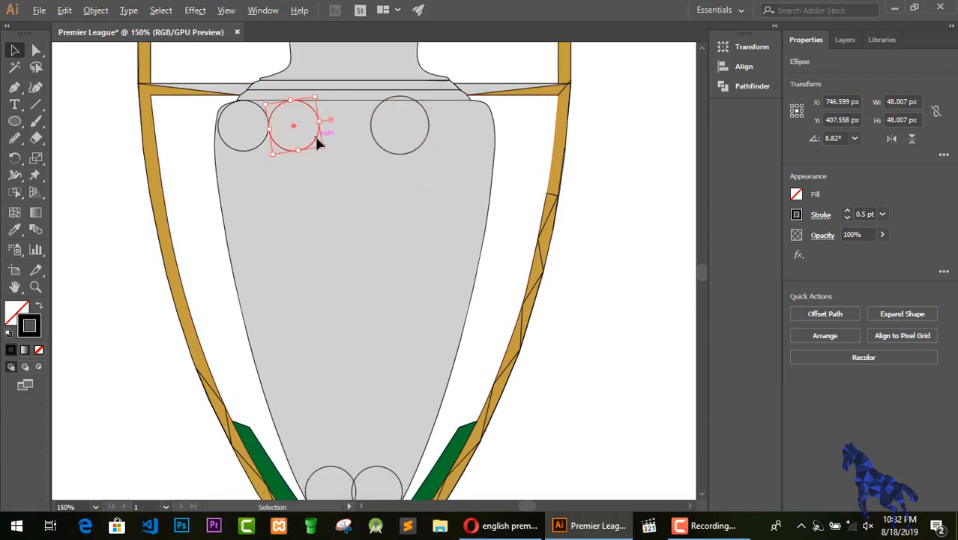
pyautogui.click(301, 162)
pyautogui.click(310, 148)
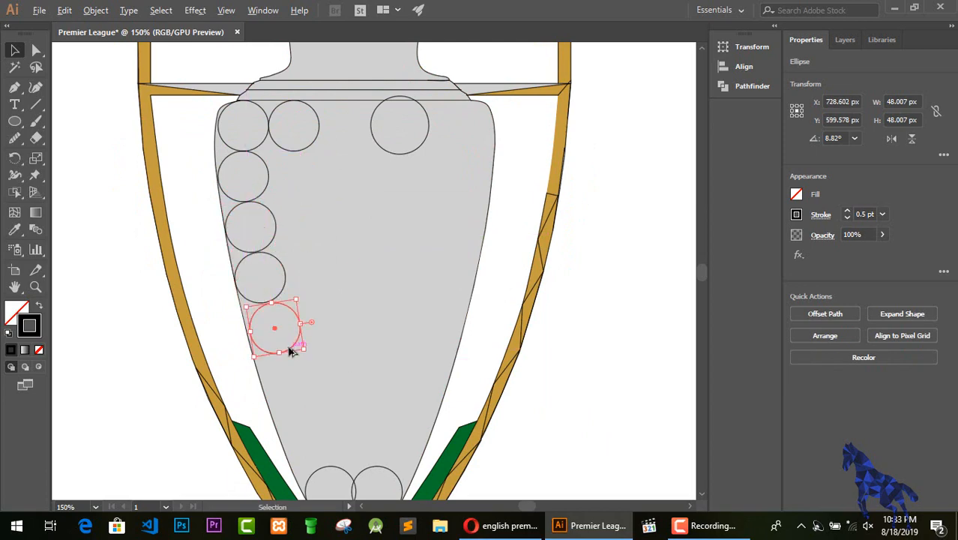
pyautogui.moveTo(292, 353); pyautogui.dragTo(303, 402)
pyautogui.moveTo(303, 398); pyautogui.dragTo(315, 450)
# Step: Try further circle copies inside the body, and undo them together with the column down the left edge
pyautogui.moveTo(326, 129); pyautogui.dragTo(276, 294)
pyautogui.hotkey('ctrl', 'z')
pyautogui.click(319, 132)
pyautogui.moveTo(317, 350); pyautogui.dragTo(280, 260)
pyautogui.hotkey('ctrl', 'z')
pyautogui.hotkey('ctrl', 'z')
pyautogui.hotkey('ctrl', 'z')
pyautogui.hotkey('ctrl', 'z')
pyautogui.hotkey('ctrl', 'z')
pyautogui.hotkey('ctrl', 'z')
pyautogui.hotkey('ctrl', 'z')
pyautogui.hotkey('ctrl', 'z')
pyautogui.hotkey('ctrl', 'z')
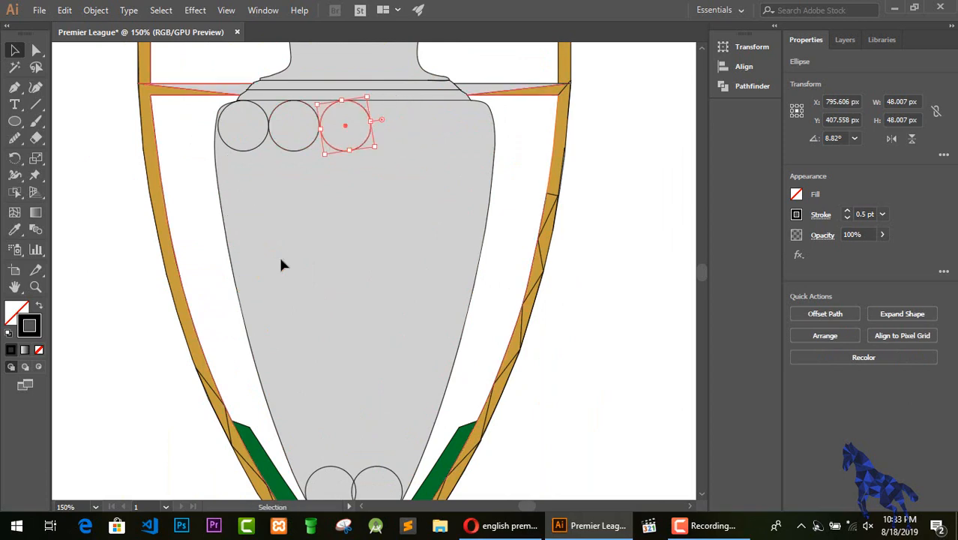
pyautogui.hotkey('ctrl', 'z')
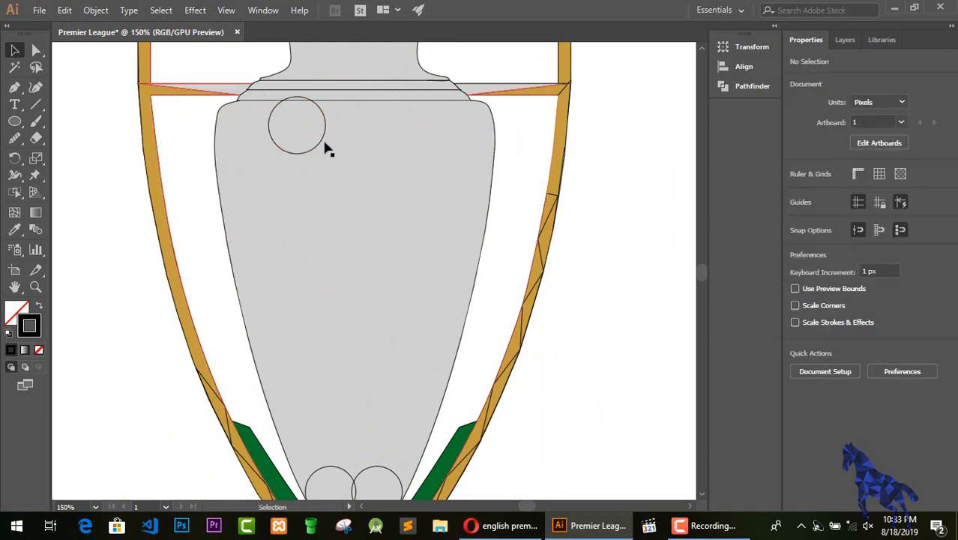
# Step: Move the remaining 54 px circle into the body's upper-left corner and copy it into a row of four
pyautogui.moveTo(309, 149); pyautogui.dragTo(336, 128)
pyautogui.press('Left')
pyautogui.press('Left')
pyautogui.press('Down')
pyautogui.click(369, 141)
pyautogui.click(334, 135)
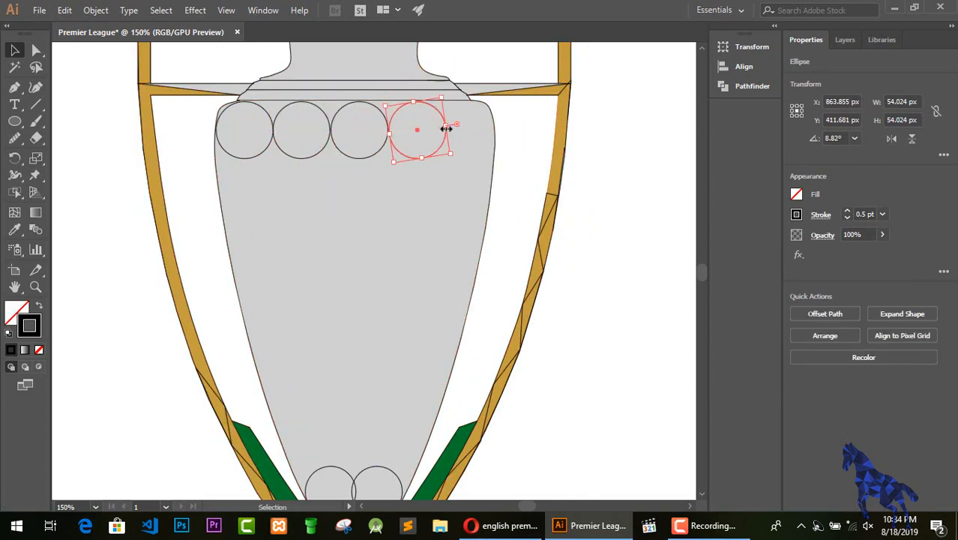
# Step: Enlarge the rightmost circle of the top row to about 64 px and delete the three smaller circles beside it
pyautogui.moveTo(447, 128); pyautogui.dragTo(457, 128)
pyautogui.click(366, 159)
pyautogui.press('Delete')
pyautogui.click(312, 157)
pyautogui.press('Delete')
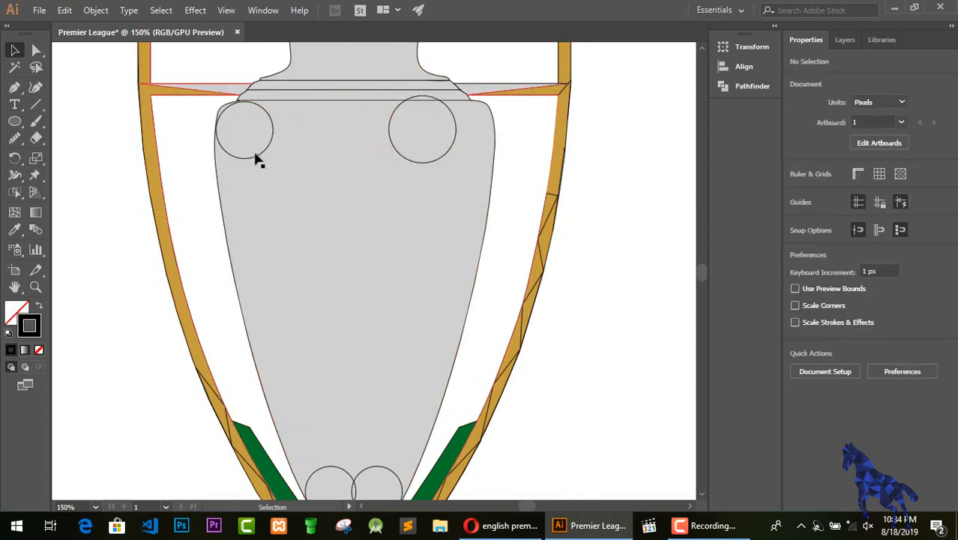
pyautogui.click(255, 158)
pyautogui.press('Delete')
# Step: Move the enlarged circle to the body's upper-left corner and duplicate it along the top row and down the right edge
pyautogui.moveTo(277, 165); pyautogui.dragTo(210, 163)
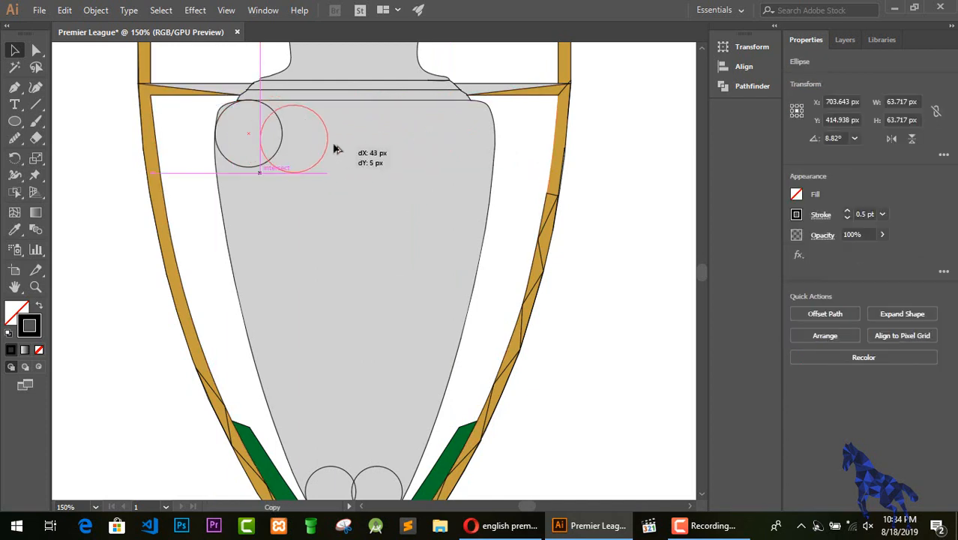
pyautogui.moveTo(492, 141); pyautogui.dragTo(492, 140)
pyautogui.moveTo(492, 140); pyautogui.dragTo(491, 206)
pyautogui.moveTo(471, 231); pyautogui.dragTo(462, 297)
pyautogui.moveTo(459, 297); pyautogui.dragTo(410, 435)
# Step: Fill the second and third rows of the trophy body with circle copies
pyautogui.moveTo(314, 175); pyautogui.dragTo(313, 175)
pyautogui.moveTo(315, 177); pyautogui.dragTo(382, 179)
pyautogui.moveTo(364, 289); pyautogui.dragTo(423, 289)
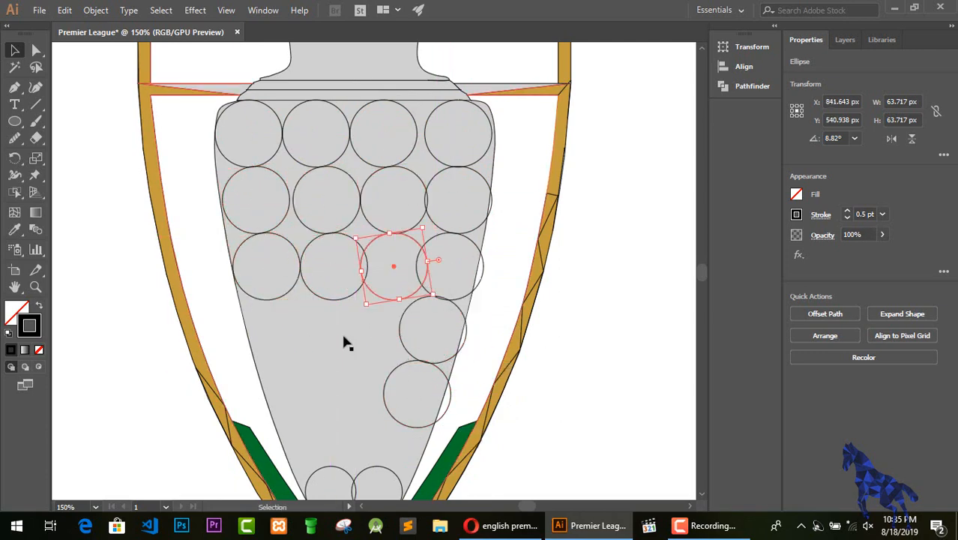
# Step: Complete the fourth row with circle copies and place another copy at the left end of the fifth row
pyautogui.moveTo(311, 339); pyautogui.dragTo(390, 341)
pyautogui.moveTo(339, 360); pyautogui.dragTo(267, 443)
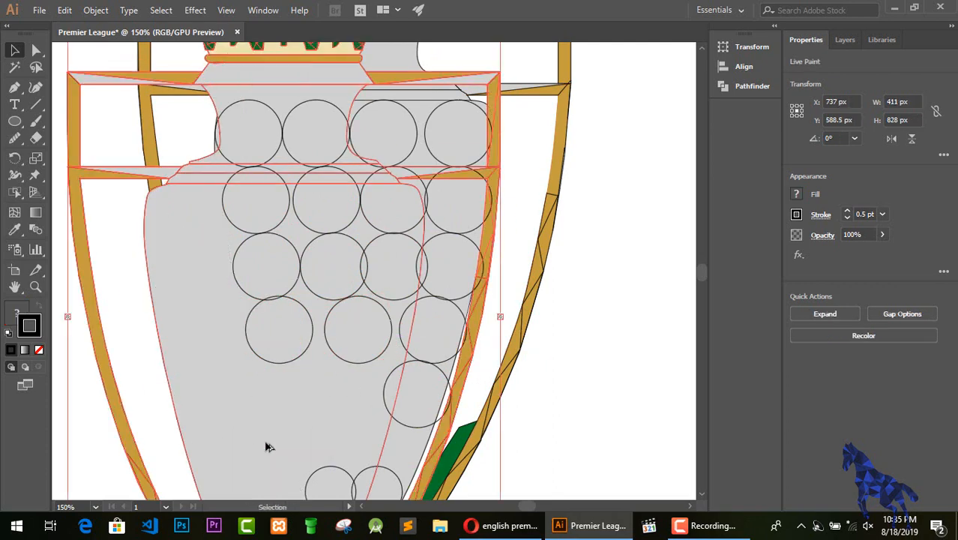
pyautogui.hotkey('ctrl', 'z')
pyautogui.click(358, 363)
pyautogui.moveTo(364, 371); pyautogui.dragTo(344, 373)
pyautogui.moveTo(304, 434); pyautogui.dragTo(304, 435)
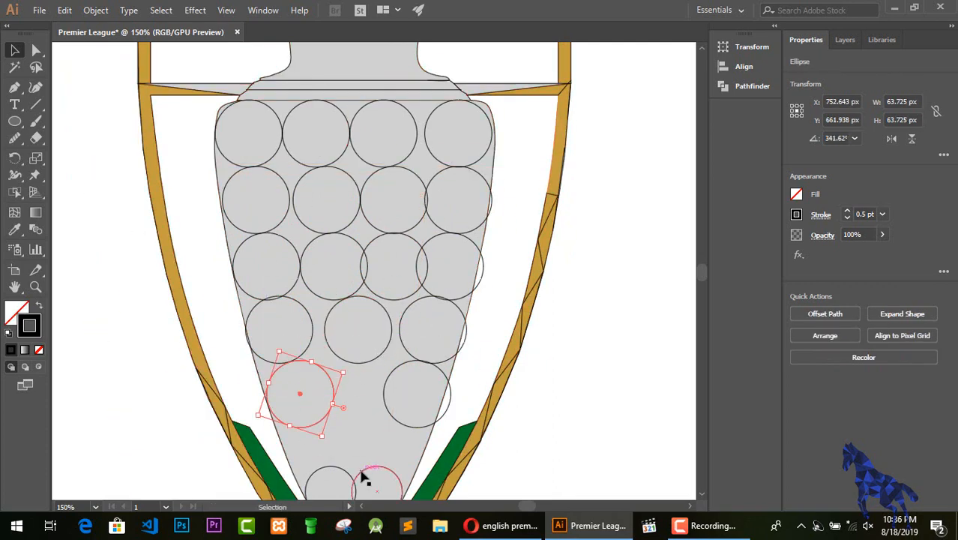
# Step: Delete the two 48 px circles just above the trophy base
pyautogui.scroll(-3, 364, 478)
pyautogui.press('Delete')
pyautogui.click(363, 370)
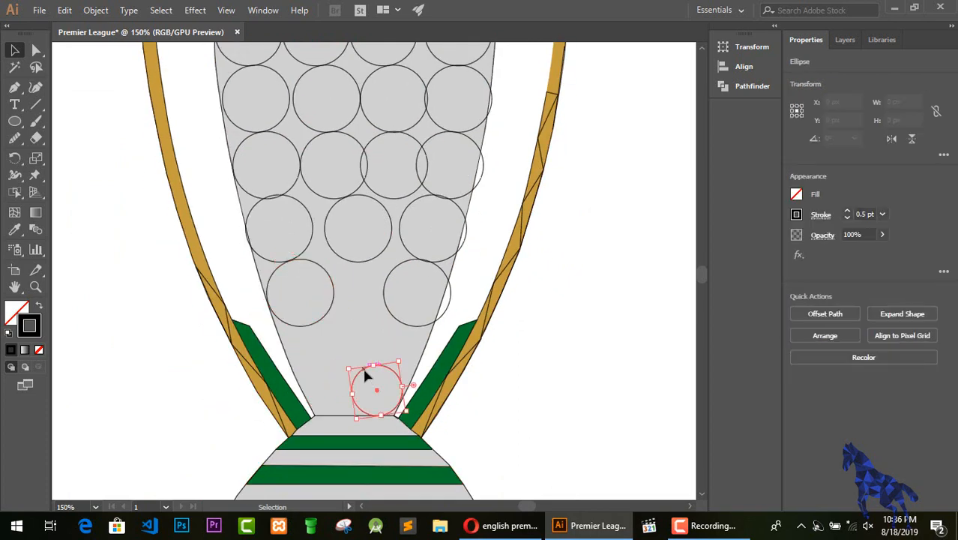
pyautogui.press('Delete')
# Step: Add circle copies above the base and in the middle of the fifth row to fill the body's lower end
pyautogui.moveTo(379, 408); pyautogui.dragTo(378, 409)
pyautogui.scroll(2, 369, 299)
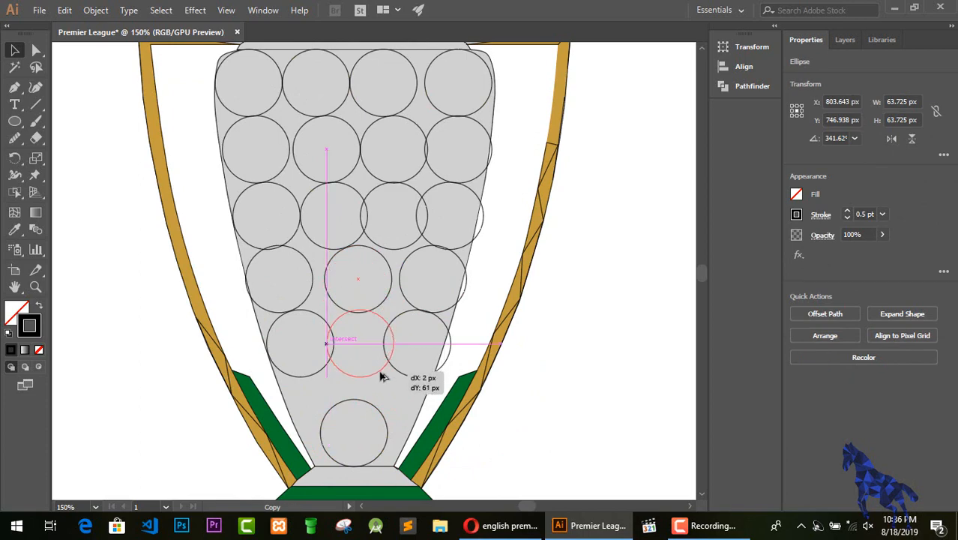
pyautogui.moveTo(379, 380); pyautogui.dragTo(409, 429)
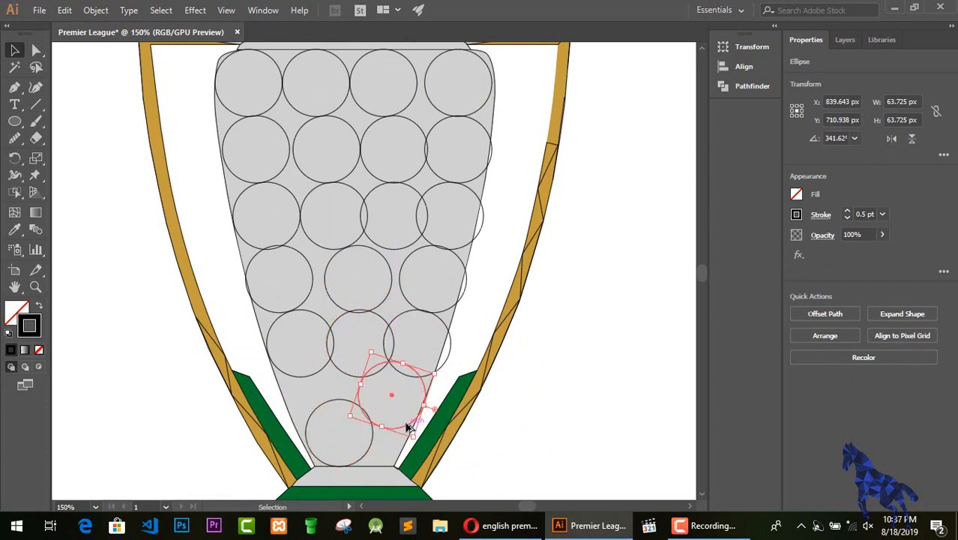
pyautogui.click(555, 417)
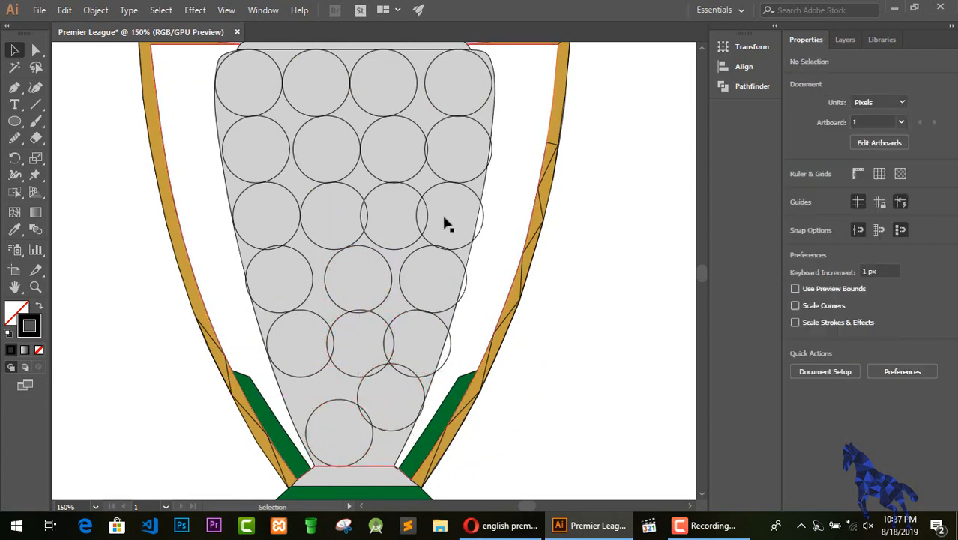
# Step: Shift the circles in the rows slightly sideways so the outer ones fit within the trophy body's outline
pyautogui.click(409, 105)
pyautogui.press('Right')
pyautogui.press('Right')
pyautogui.moveTo(229, 150); pyautogui.dragTo(419, 217)
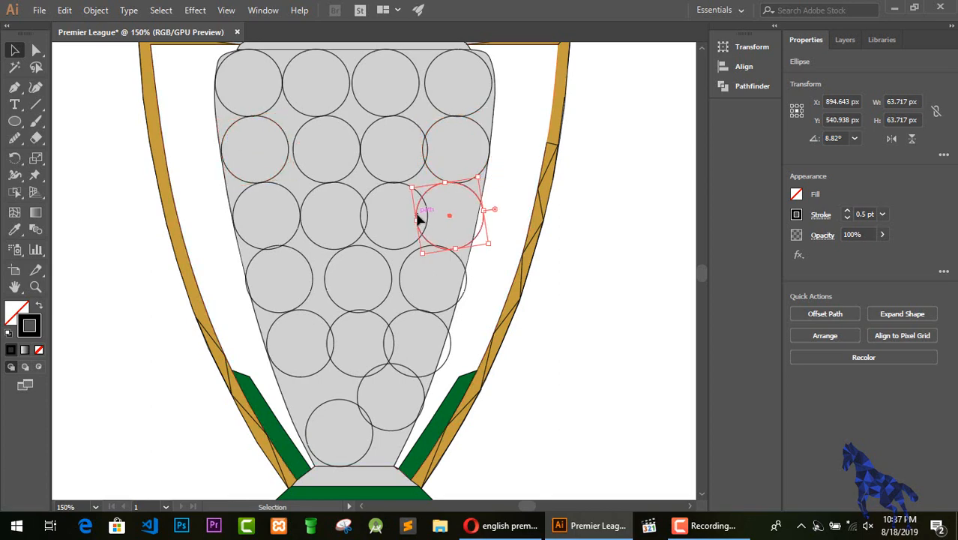
pyautogui.click(309, 292)
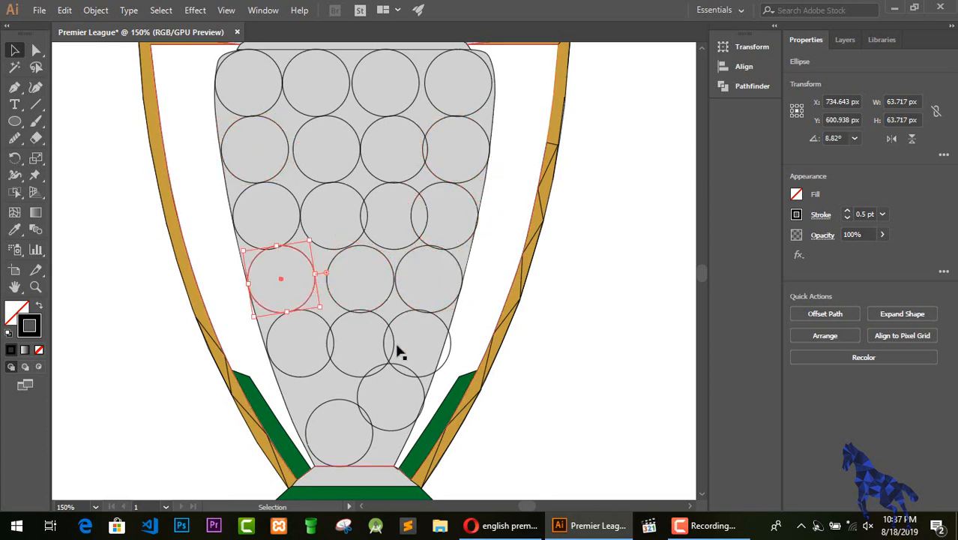
pyautogui.moveTo(395, 319); pyautogui.dragTo(364, 391)
pyautogui.click(518, 416)
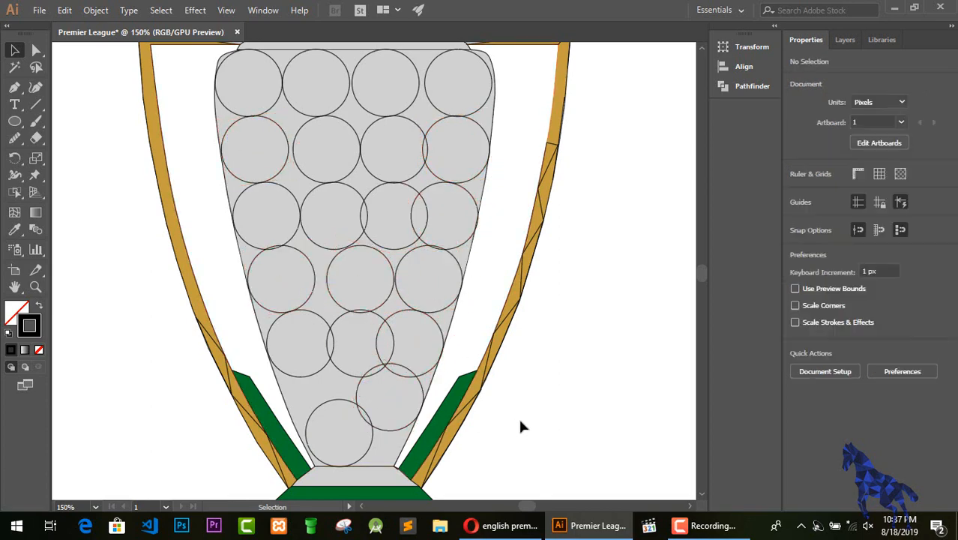
# Step: Delete the leftover original circle in the blank area left of the trophy
pyautogui.hotkey('ctrl', '-')
pyautogui.hotkey('ctrl', '-')
pyautogui.hotkey('ctrl', '-')
pyautogui.moveTo(129, 133); pyautogui.dragTo(212, 200)
pyautogui.press('Delete')
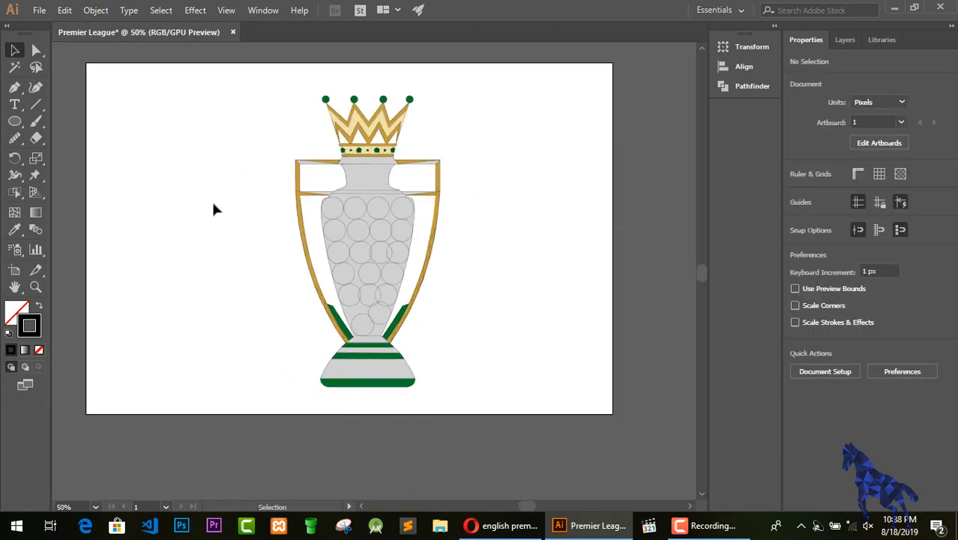
# Step: Switch to File Explorer and open the club design folder under D:, desktop, Photo design
pyautogui.click(442, 528)
pyautogui.doubleClick(518, 309)
pyautogui.click(392, 388)
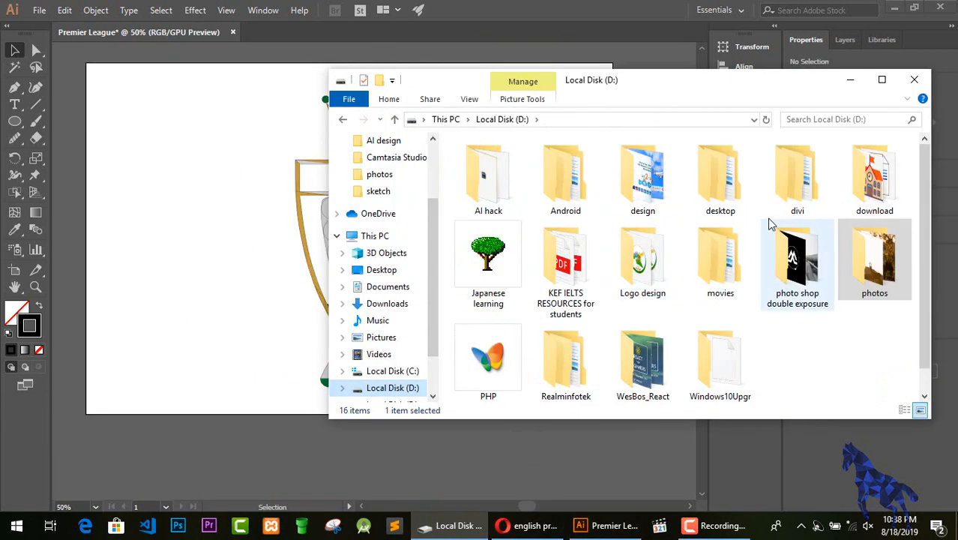
pyautogui.doubleClick(711, 206)
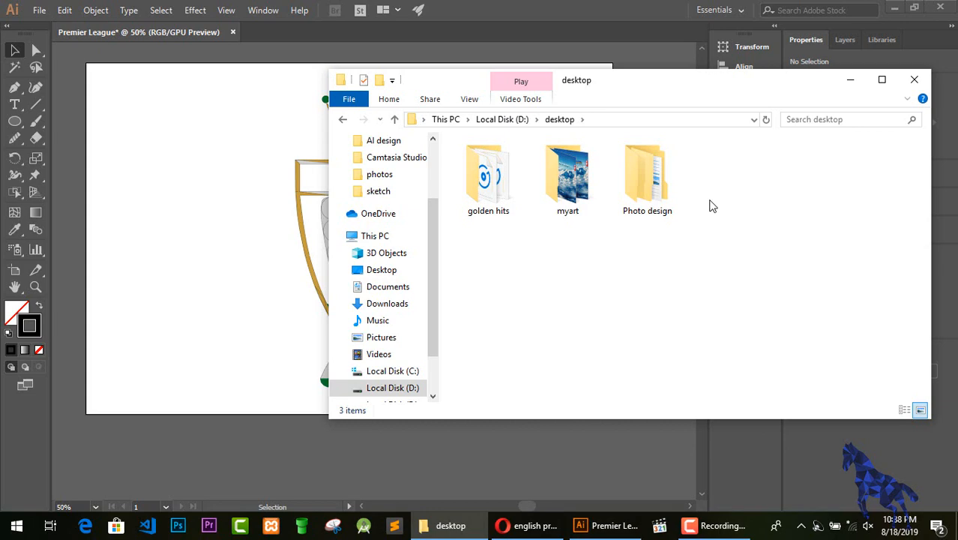
pyautogui.doubleClick(659, 210)
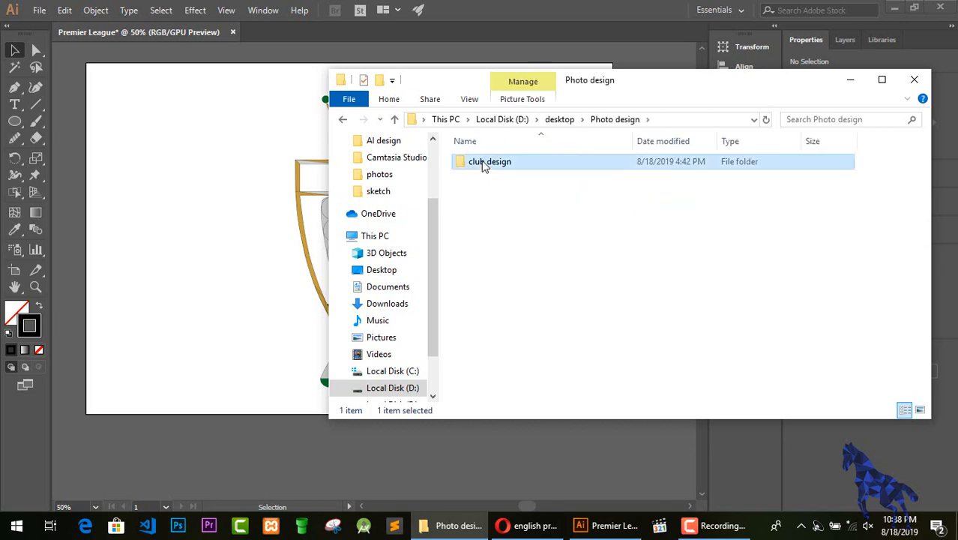
pyautogui.doubleClick(481, 167)
# Step: Select the club badge images 2.png to 10.png in the folder
pyautogui.keyDown('ctrl'); pyautogui.click(720, 176); pyautogui.keyUp('ctrl')
pyautogui.keyDown('ctrl'); pyautogui.click(797, 176); pyautogui.keyUp('ctrl')
pyautogui.keyDown('ctrl'); pyautogui.click(874, 177); pyautogui.keyUp('ctrl')
pyautogui.keyDown('ctrl'); pyautogui.click(874, 279); pyautogui.keyUp('ctrl')
pyautogui.keyDown('ctrl'); pyautogui.click(720, 279); pyautogui.keyUp('ctrl')
pyautogui.keyDown('ctrl'); pyautogui.click(574, 285); pyautogui.keyUp('ctrl')
pyautogui.keyDown('ctrl'); pyautogui.click(491, 371); pyautogui.keyUp('ctrl')
pyautogui.keyDown('ctrl'); pyautogui.click(566, 372); pyautogui.keyUp('ctrl')
pyautogui.keyDown('ctrl'); pyautogui.click(643, 373); pyautogui.keyUp('ctrl')
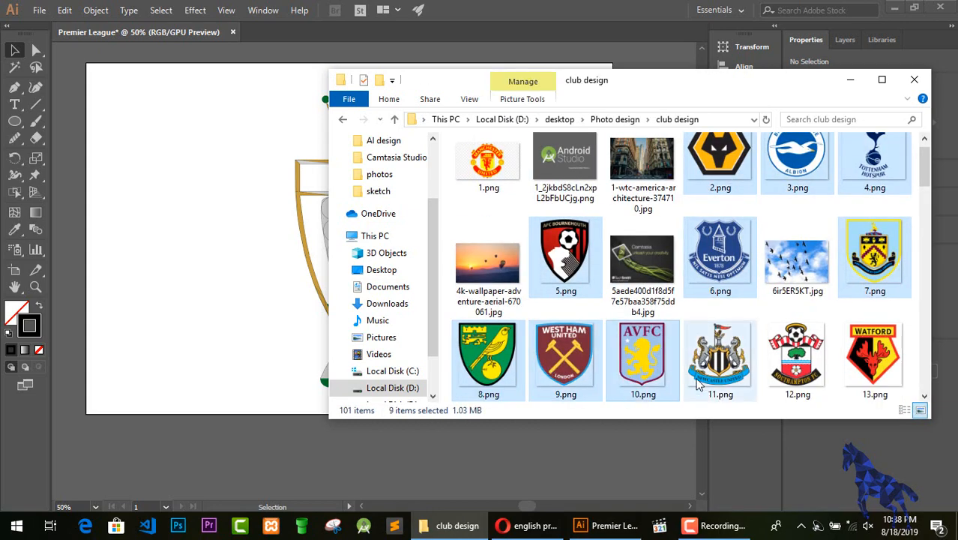
# Step: Add 11.png, 12.png, 13.png and the remaining club badges to the selection and place them all in the Illustrator document
pyautogui.keyDown('ctrl'); pyautogui.click(712, 375); pyautogui.keyUp('ctrl')
pyautogui.keyDown('ctrl'); pyautogui.click(797, 373); pyautogui.keyUp('ctrl')
pyautogui.keyDown('ctrl'); pyautogui.click(875, 371); pyautogui.keyUp('ctrl')
pyautogui.moveTo(925, 174)
pyautogui.mouseDown()
pyautogui.moveTo(925, 316)
pyautogui.moveTo(926, 187)
pyautogui.mouseUp()
pyautogui.keyDown('ctrl'); pyautogui.click(643, 224); pyautogui.keyUp('ctrl')
pyautogui.keyDown('ctrl'); pyautogui.click(568, 223); pyautogui.keyUp('ctrl')
pyautogui.keyDown('ctrl'); pyautogui.click(491, 229); pyautogui.keyUp('ctrl')
pyautogui.keyDown('ctrl'); pyautogui.click(491, 315); pyautogui.keyUp('ctrl')
pyautogui.keyDown('ctrl'); pyautogui.click(576, 341); pyautogui.keyUp('ctrl')
pyautogui.keyDown('ctrl'); pyautogui.click(640, 318); pyautogui.keyUp('ctrl')
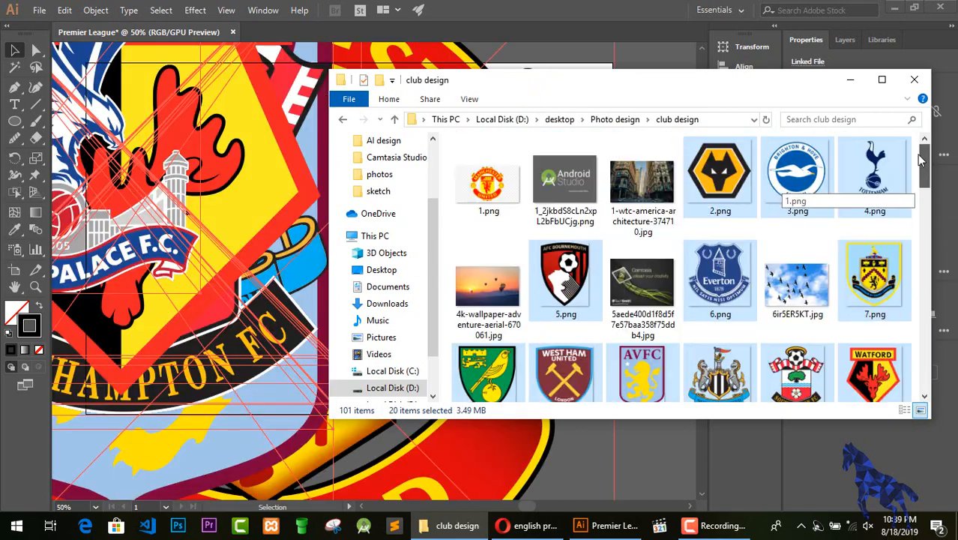
# Step: Close the club design folder window and return to the Illustrator document
pyautogui.click(492, 188)
pyautogui.press('Delete')
pyautogui.click(919, 84)
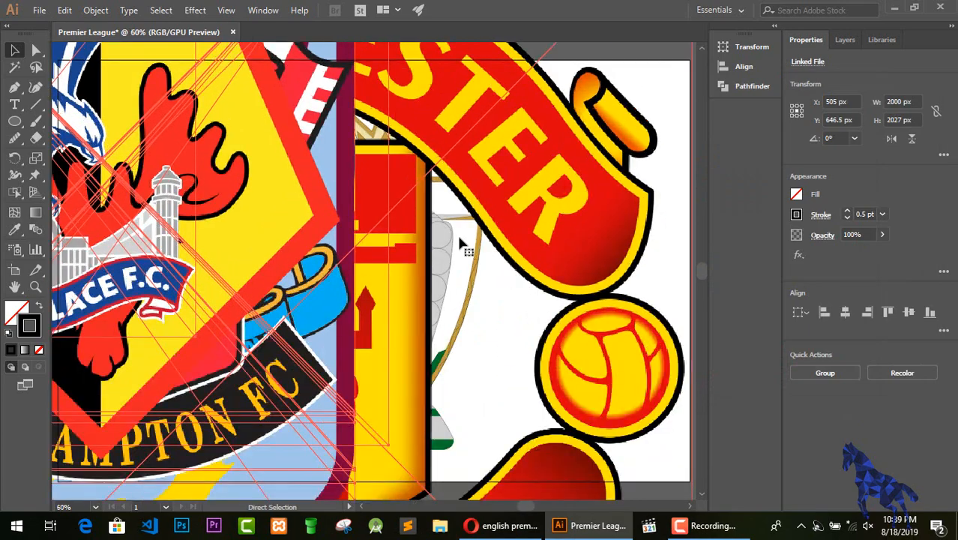
# Step: Scale down the Crystal Palace badge and place it in the artboard's upper-right corner
pyautogui.hotkey('ctrl', '-')
pyautogui.hotkey('ctrl', '-')
pyautogui.click(576, 274)
pyautogui.click(545, 277)
pyautogui.moveTo(554, 271); pyautogui.dragTo(526, 213)
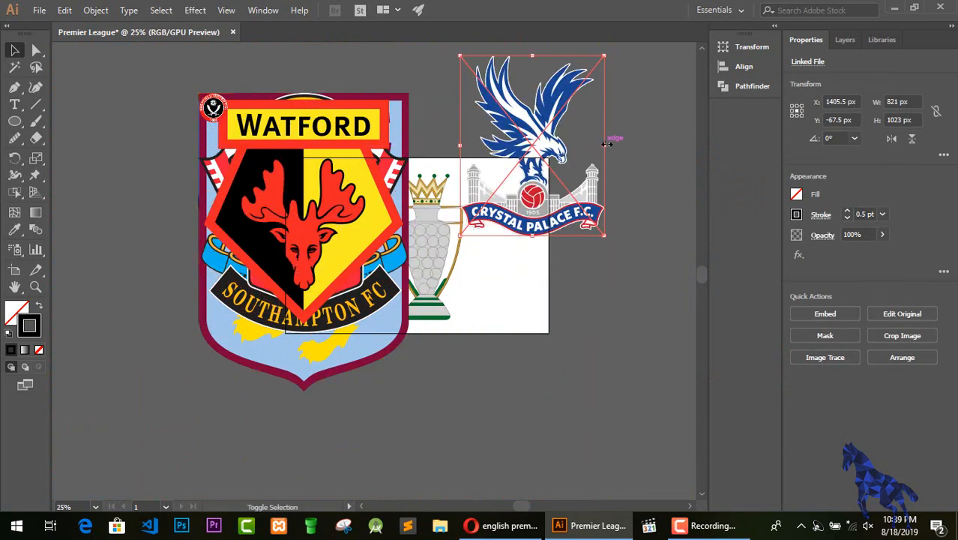
pyautogui.moveTo(606, 143); pyautogui.dragTo(506, 143)
pyautogui.moveTo(489, 149); pyautogui.dragTo(529, 192)
# Step: Scale down the Watford and Southampton badges and place them below the Crystal Palace badge
pyautogui.click(360, 208)
pyautogui.moveTo(409, 211); pyautogui.dragTo(256, 213)
pyautogui.moveTo(231, 213); pyautogui.dragTo(527, 246)
pyautogui.click(351, 264)
pyautogui.moveTo(409, 213); pyautogui.dragTo(217, 215)
pyautogui.moveTo(210, 214); pyautogui.dragTo(535, 295)
# Step: Scale down the Newcastle and Aston Villa badges, placing Newcastle beside Southampton and Aston Villa beside Crystal Palace
pyautogui.click(364, 238)
pyautogui.moveTo(408, 199); pyautogui.dragTo(228, 199)
pyautogui.moveTo(215, 198); pyautogui.dragTo(512, 298)
pyautogui.click(369, 247)
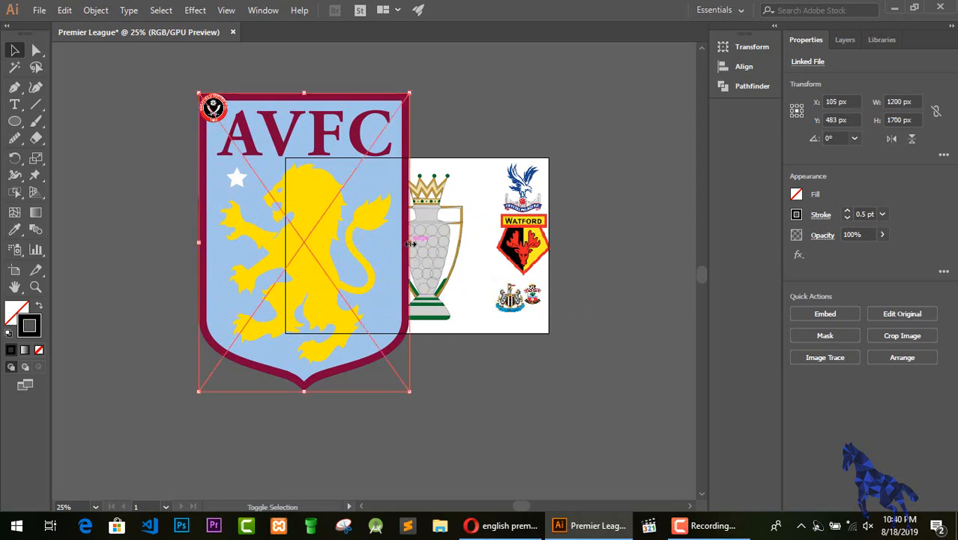
pyautogui.moveTo(409, 242); pyautogui.dragTo(219, 242)
pyautogui.moveTo(210, 241); pyautogui.dragTo(490, 190)
# Step: Scale down the West Ham, Norwich and Everton badges and place them right of the trophy, left of its base and at the artboard's lower edge
pyautogui.click(375, 210)
pyautogui.moveTo(409, 210); pyautogui.dragTo(232, 210)
pyautogui.moveTo(219, 204); pyautogui.dragTo(485, 272)
pyautogui.click(375, 218)
pyautogui.moveTo(409, 211); pyautogui.dragTo(225, 209)
pyautogui.moveTo(211, 209); pyautogui.dragTo(367, 321)
pyautogui.click(372, 248)
pyautogui.moveTo(409, 201); pyautogui.dragTo(502, 347)
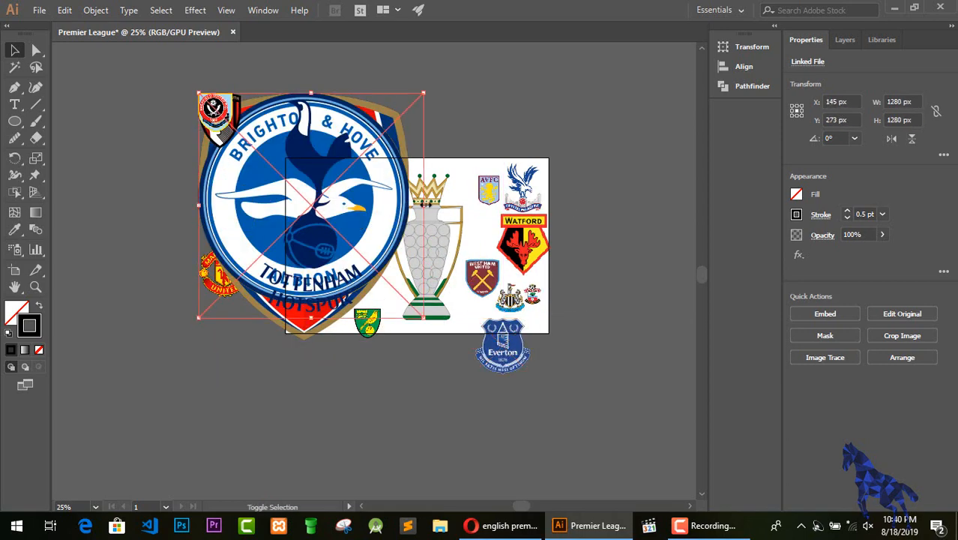
# Step: Scale down the Brighton and Tottenham badges and place them below the Aston Villa badge
pyautogui.moveTo(424, 205); pyautogui.dragTo(220, 205)
pyautogui.moveTo(210, 204)
pyautogui.mouseDown()
pyautogui.moveTo(381, 217)
pyautogui.moveTo(225, 199)
pyautogui.mouseUp()
pyautogui.moveTo(213, 199); pyautogui.dragTo(487, 210)
# Step: Scale down the Manchester City and Leicester City badges and place them between the trophy and the club badges right of it
pyautogui.click(375, 206)
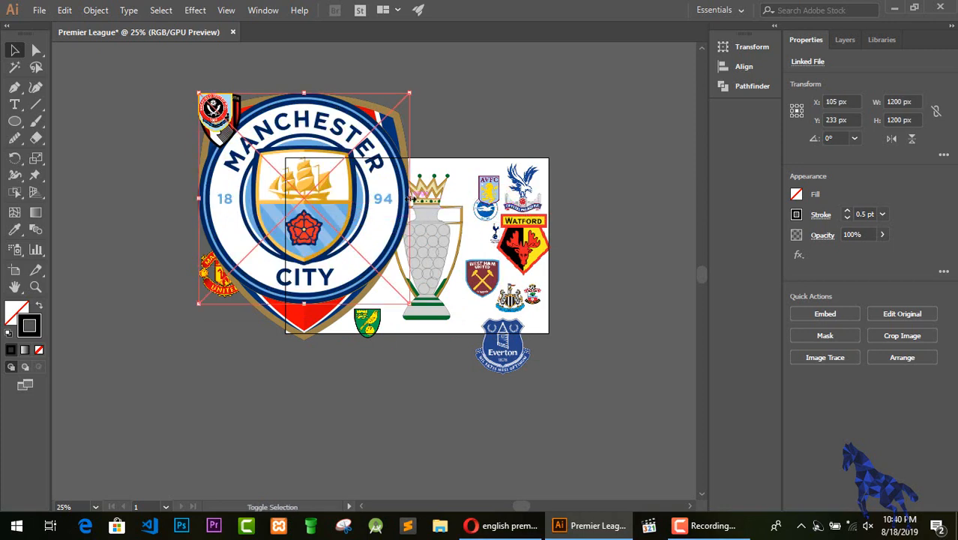
pyautogui.moveTo(409, 199); pyautogui.dragTo(234, 198)
pyautogui.moveTo(219, 198); pyautogui.dragTo(483, 186)
pyautogui.click(376, 203)
pyautogui.moveTo(409, 198); pyautogui.dragTo(244, 198)
pyautogui.moveTo(218, 198); pyautogui.dragTo(467, 240)
# Step: Scale down the Chelsea and Arsenal badges, placing Chelsea right of the trophy's crown and Arsenal on the artboard left of the trophy
pyautogui.click(375, 210)
pyautogui.moveTo(409, 199); pyautogui.dragTo(229, 198)
pyautogui.moveTo(218, 199); pyautogui.dragTo(453, 180)
pyautogui.click(375, 212)
pyautogui.moveTo(409, 216); pyautogui.dragTo(290, 216)
pyautogui.moveTo(251, 216); pyautogui.dragTo(324, 213)
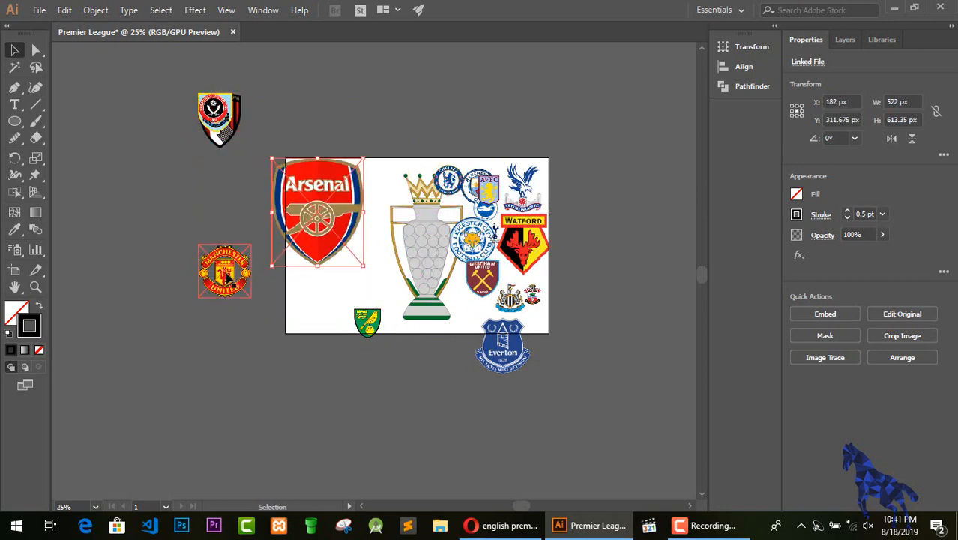
# Step: Fit the Chelsea badge into the first circle of the top row on the trophy body
pyautogui.hotkey('ctrl', '=')
pyautogui.hotkey('ctrl', '=')
pyautogui.moveTo(516, 506); pyautogui.dragTo(531, 506)
pyautogui.moveTo(339, 208); pyautogui.dragTo(260, 306)
pyautogui.moveTo(702, 266); pyautogui.dragTo(704, 278)
pyautogui.hotkey('ctrl', '-')
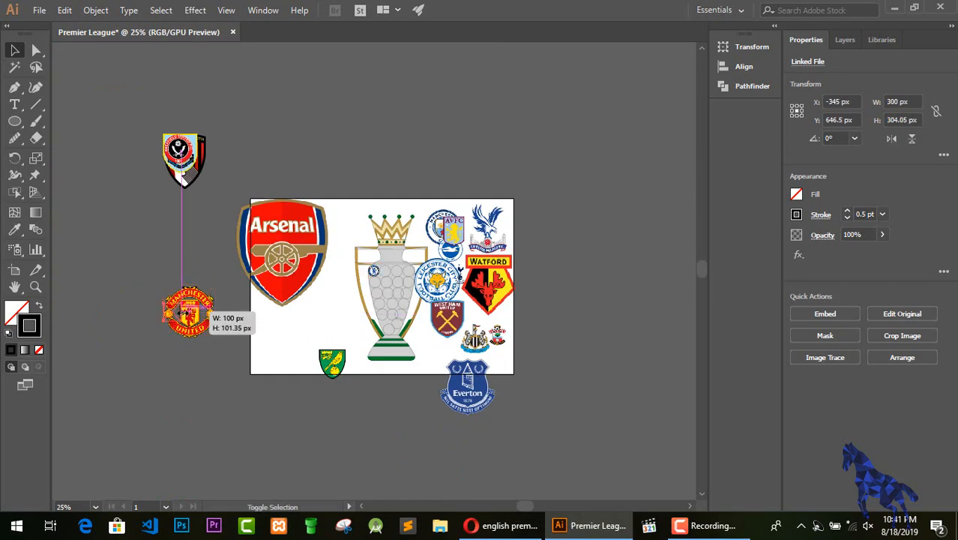
# Step: Scale down the Manchester United badge and move it onto the artboard left of the trophy, and shrink the Arsenal badge to 79 px wide
pyautogui.moveTo(183, 312); pyautogui.dragTo(178, 312)
pyautogui.moveTo(170, 312); pyautogui.dragTo(331, 321)
pyautogui.click(279, 230)
pyautogui.moveTo(328, 253)
pyautogui.mouseDown()
pyautogui.moveTo(251, 252)
pyautogui.moveTo(332, 253)
pyautogui.mouseUp()
# Step: Place the Manchester United badge in the top row's second circle, beside the Chelsea badge
pyautogui.hotkey('ctrl', '=')
pyautogui.hotkey('ctrl', '=')
pyautogui.hotkey('ctrl', '=')
pyautogui.hotkey('ctrl', '=')
pyautogui.scroll(-3, 387, 319)
pyautogui.click(388, 426)
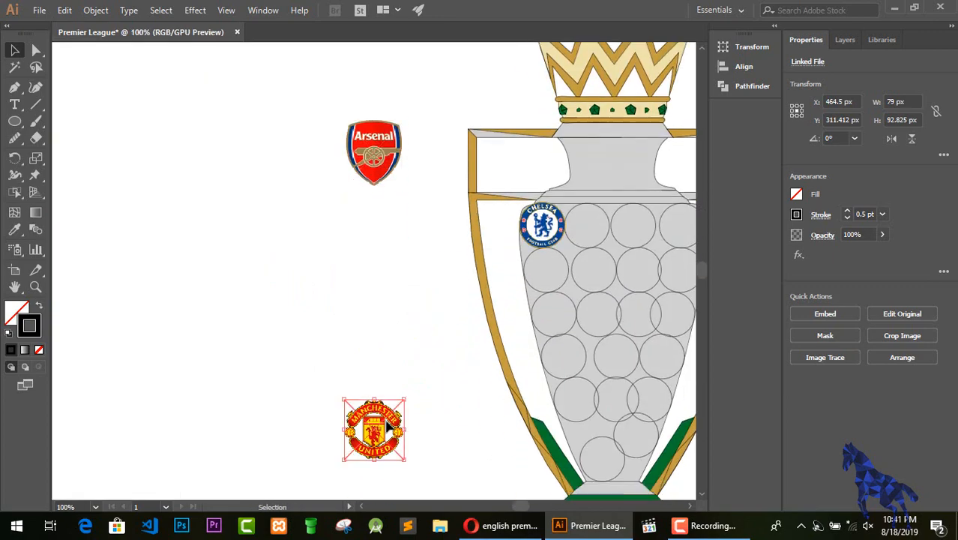
pyautogui.moveTo(404, 430); pyautogui.dragTo(588, 226)
# Step: Scale down the Leicester City and Manchester City badges and place them in the third and fourth circles of the top row
pyautogui.moveTo(521, 506); pyautogui.dragTo(531, 507)
pyautogui.click(474, 300)
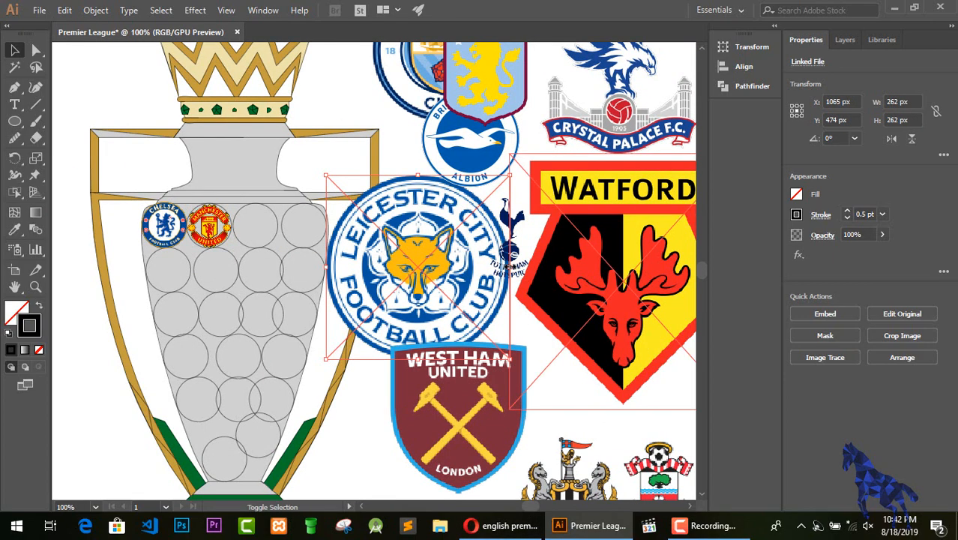
pyautogui.moveTo(510, 267); pyautogui.dragTo(255, 226)
pyautogui.scroll(3, 505, 279)
pyautogui.click(414, 161)
pyautogui.moveTo(515, 152); pyautogui.dragTo(408, 153)
pyautogui.moveTo(384, 158); pyautogui.dragTo(299, 333)
# Step: Scale down the Crystal Palace badge and place it in the first circle of the second row
pyautogui.click(600, 188)
pyautogui.moveTo(530, 507); pyautogui.dragTo(534, 506)
pyautogui.moveTo(617, 158); pyautogui.dragTo(501, 158)
pyautogui.moveTo(480, 160); pyautogui.dragTo(92, 374)
# Step: Scale down the Watford badge and move the Tottenham badge into the second row, beside the Crystal Palace badge
pyautogui.click(573, 384)
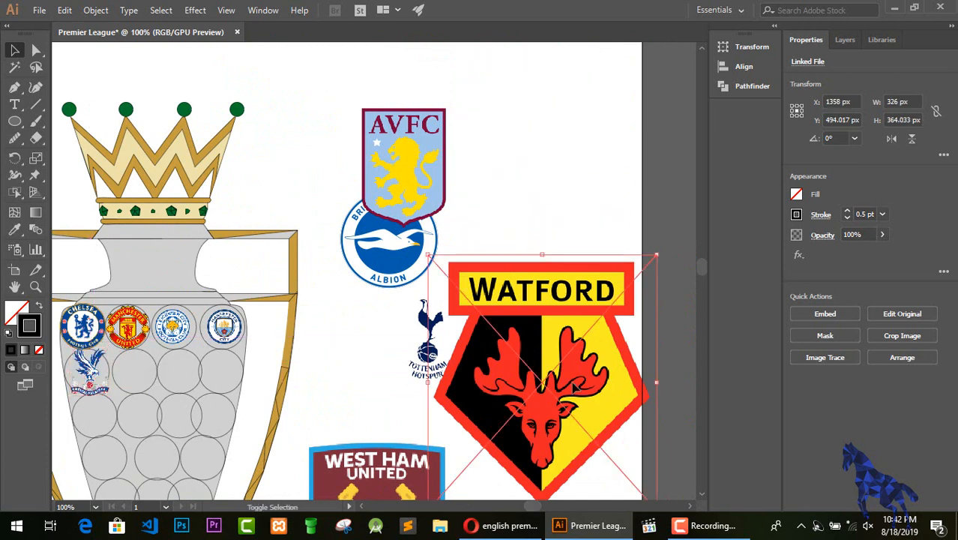
pyautogui.moveTo(657, 383); pyautogui.dragTo(497, 383)
pyautogui.click(432, 327)
pyautogui.moveTo(474, 339); pyautogui.dragTo(106, 369)
pyautogui.click(94, 373)
pyautogui.moveTo(92, 370); pyautogui.dragTo(90, 372)
# Step: Scale down the Brighton badge and place it in the third circle of the second row
pyautogui.click(404, 257)
pyautogui.click(404, 245)
pyautogui.moveTo(443, 239); pyautogui.dragTo(179, 365)
pyautogui.click(397, 242)
# Step: Scale down the Everton badge and move it up beside the trophy, and shrink the West Ham badge to 53 px wide
pyautogui.scroll(-6, 457, 327)
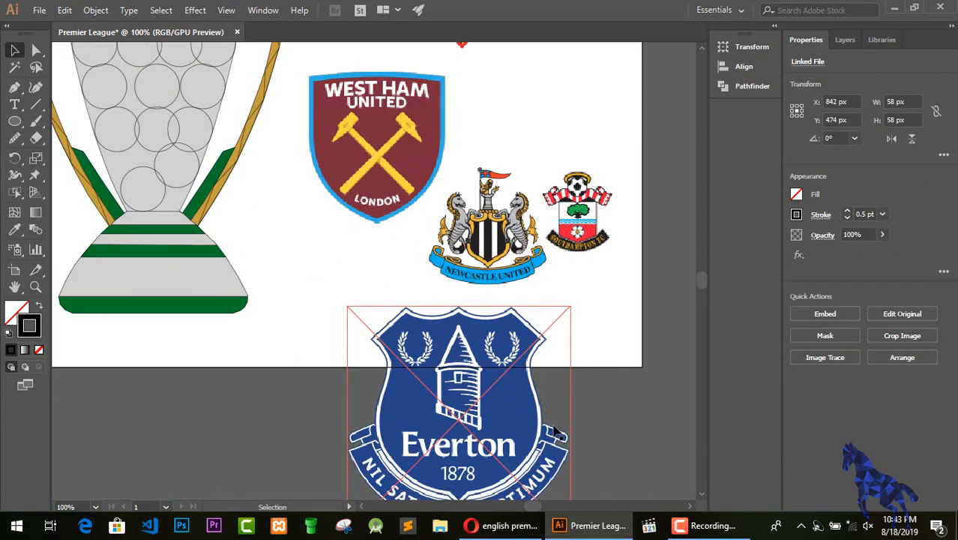
pyautogui.click(554, 426)
pyautogui.moveTo(571, 420); pyautogui.dragTo(377, 420)
pyautogui.moveTo(354, 411); pyautogui.dragTo(296, 240)
pyautogui.click(390, 165)
pyautogui.moveTo(445, 147); pyautogui.dragTo(345, 147)
pyautogui.scroll(6, 340, 431)
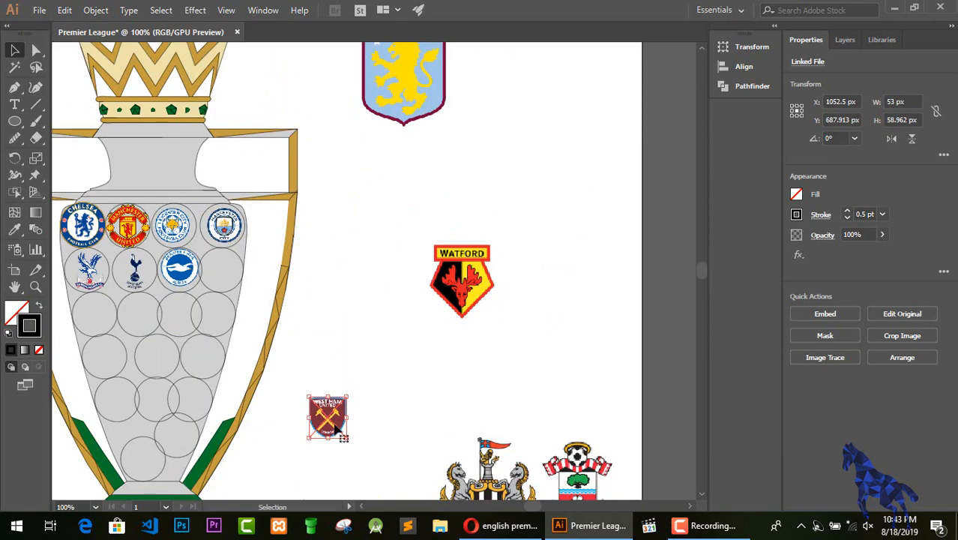
# Step: Scale the Newcastle badge down to 48 px wide and place it in the fourth circle of the second row
pyautogui.scroll(-5, 341, 431)
pyautogui.click(487, 276)
pyautogui.moveTo(548, 276); pyautogui.dragTo(372, 328)
pyautogui.scroll(6, 405, 300)
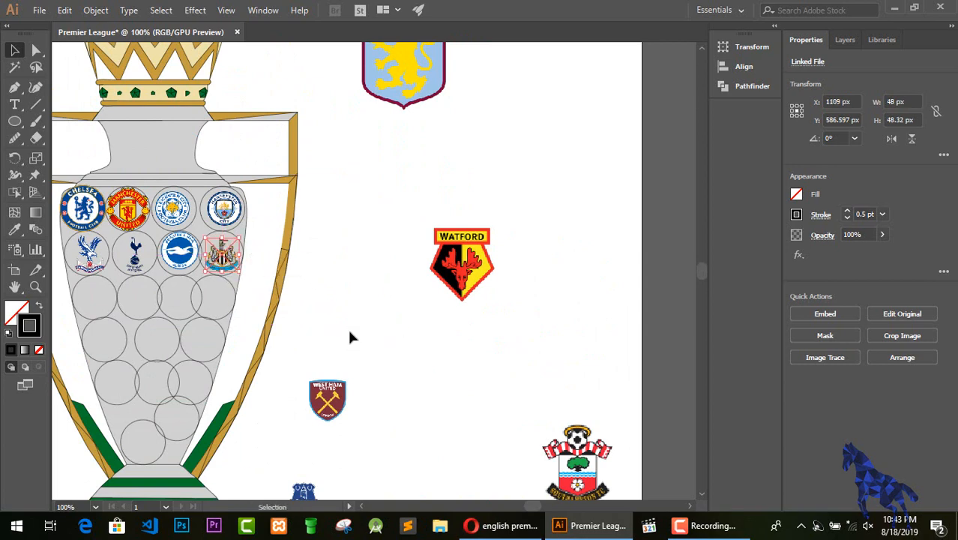
# Step: Scale down the Sheffield United and Burnley badges and move them to the artboard's upper edge
pyautogui.scroll(10, 447, 289)
pyautogui.moveTo(532, 506); pyautogui.dragTo(514, 507)
pyautogui.click(187, 276)
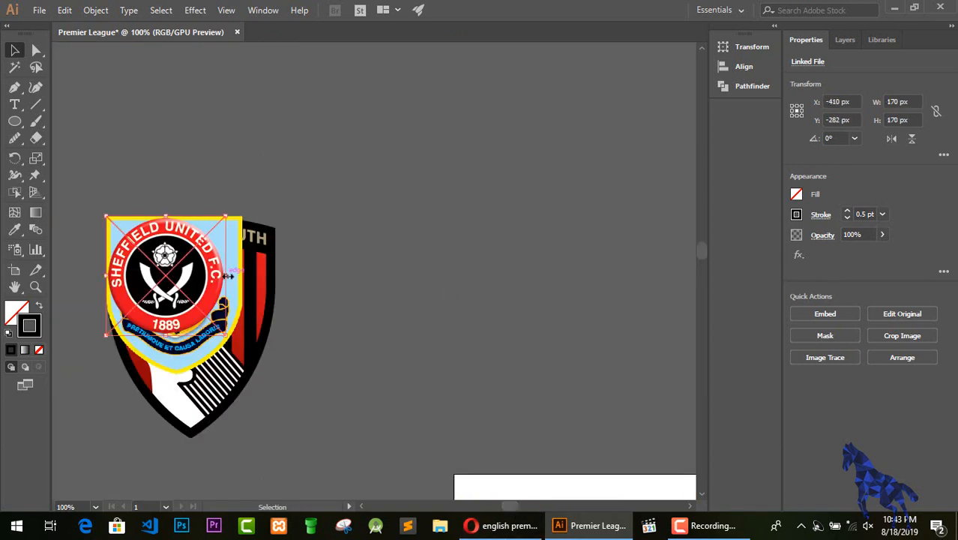
pyautogui.moveTo(226, 276); pyautogui.dragTo(134, 276)
pyautogui.moveTo(130, 285); pyautogui.dragTo(656, 499)
pyautogui.click(210, 294)
pyautogui.moveTo(243, 295); pyautogui.dragTo(160, 294)
pyautogui.hotkey('ctrl', 'z')
pyautogui.moveTo(151, 291); pyautogui.dragTo(625, 470)
# Step: Scale down the Bournemouth and Wolves badges and move them next to the Burnley badge at the artboard's upper edge
pyautogui.click(225, 315)
pyautogui.moveTo(275, 327); pyautogui.dragTo(159, 327)
pyautogui.moveTo(155, 321); pyautogui.dragTo(565, 459)
pyautogui.click(199, 292)
pyautogui.moveTo(246, 287); pyautogui.dragTo(177, 286)
pyautogui.moveTo(164, 286); pyautogui.dragTo(609, 474)
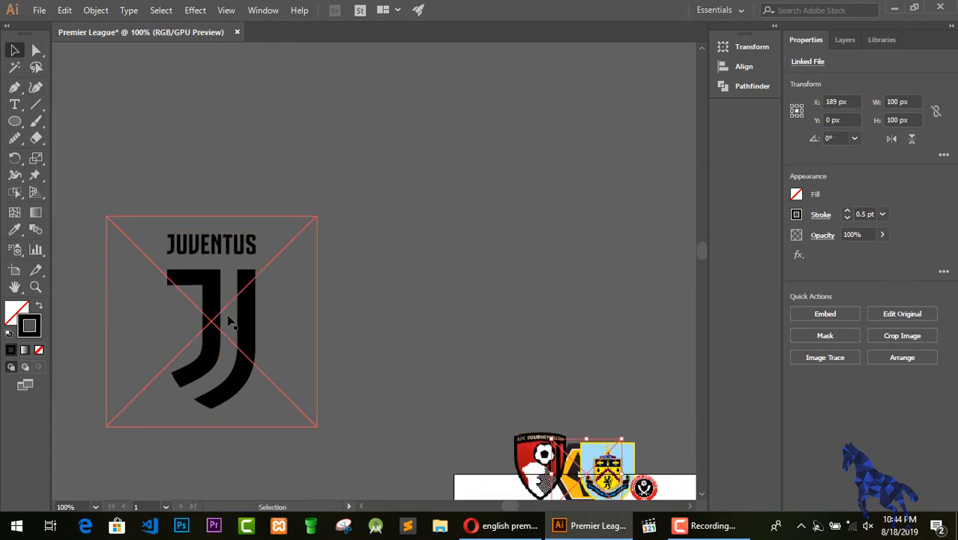
# Step: Delete the Juventus logo and move the Bournemouth, Wolves, Burnley and Sheffield United badges together to the left side of the trophy
pyautogui.click(228, 317)
pyautogui.press('Delete')
pyautogui.moveTo(702, 248); pyautogui.dragTo(707, 258)
pyautogui.moveTo(510, 506); pyautogui.dragTo(520, 506)
pyautogui.moveTo(145, 138); pyautogui.dragTo(307, 218)
pyautogui.moveTo(252, 178); pyautogui.dragTo(318, 444)
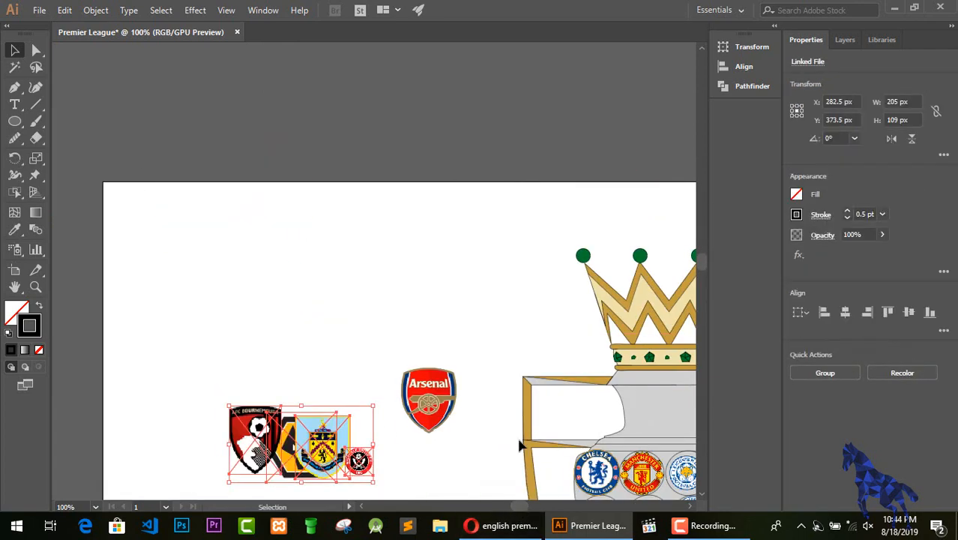
pyautogui.moveTo(703, 261); pyautogui.dragTo(704, 265)
pyautogui.moveTo(310, 349); pyautogui.dragTo(461, 421)
pyautogui.moveTo(521, 507); pyautogui.dragTo(529, 510)
pyautogui.moveTo(703, 264); pyautogui.dragTo(703, 270)
# Step: Move the Aston Villa badge beside the Watford badge and place the Sheffield United badge in the first circle of the third row
pyautogui.moveTo(610, 60); pyautogui.dragTo(583, 286)
pyautogui.click(189, 299)
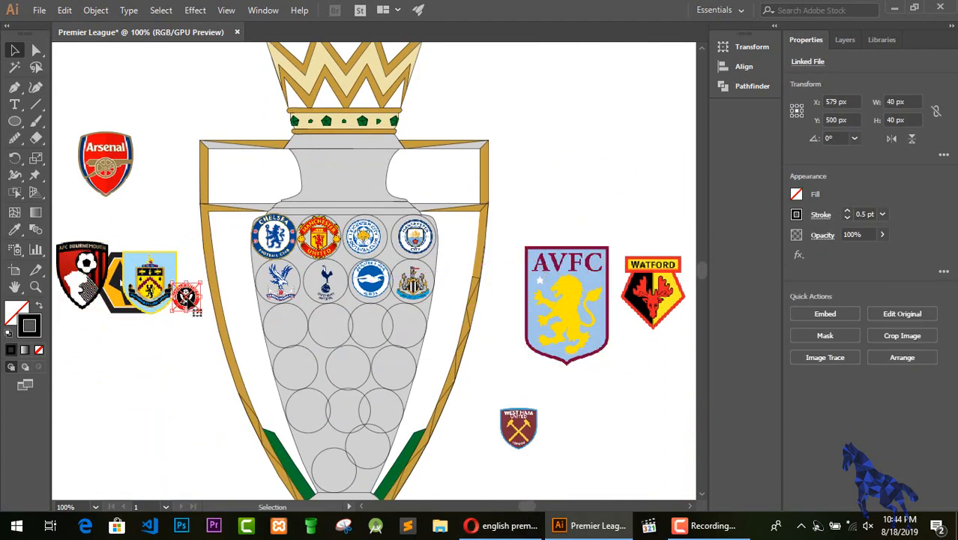
pyautogui.moveTo(189, 300); pyautogui.dragTo(287, 326)
# Step: Move the Burnley badge aside, scale the Wolves badge to 45 px wide and place it in the third row's second circle
pyautogui.moveTo(150, 283); pyautogui.dragTo(140, 372)
pyautogui.doubleClick(142, 368)
pyautogui.doubleClick(171, 342)
pyautogui.moveTo(146, 278); pyautogui.dragTo(348, 318)
pyautogui.moveTo(369, 324); pyautogui.dragTo(330, 324)
pyautogui.moveTo(314, 323); pyautogui.dragTo(329, 327)
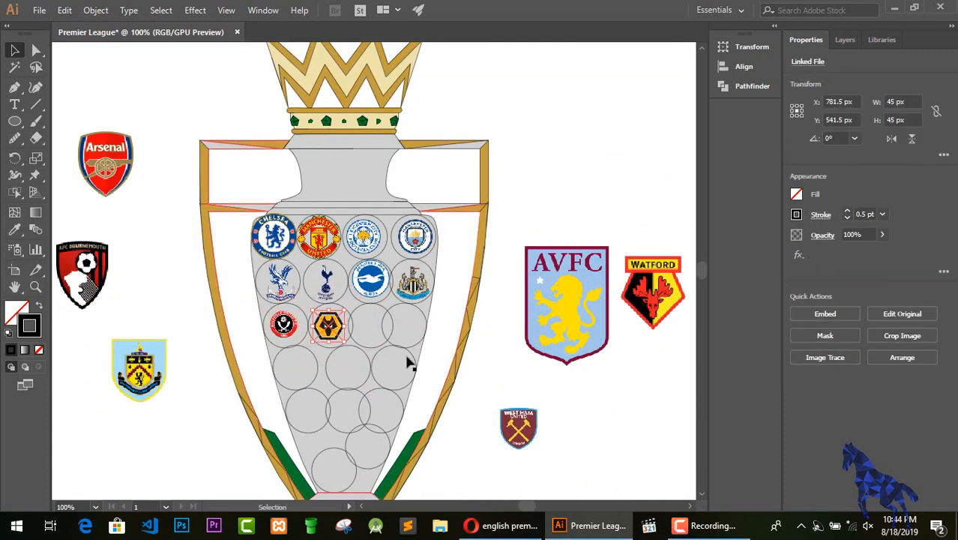
# Step: Scale down the Watford and Aston Villa badges and place them in the third and fourth circles of the third row
pyautogui.moveTo(651, 298); pyautogui.dragTo(382, 314)
pyautogui.click(567, 307)
pyautogui.moveTo(609, 305); pyautogui.dragTo(520, 342)
pyautogui.moveTo(543, 315); pyautogui.dragTo(531, 315)
pyautogui.moveTo(515, 319); pyautogui.dragTo(410, 329)
# Step: Fit the West Ham, Everton and Burnley badges into the three circles of the fourth row, in that order
pyautogui.scroll(-2, 536, 375)
pyautogui.moveTo(518, 347); pyautogui.dragTo(300, 281)
pyautogui.moveTo(511, 449); pyautogui.dragTo(358, 283)
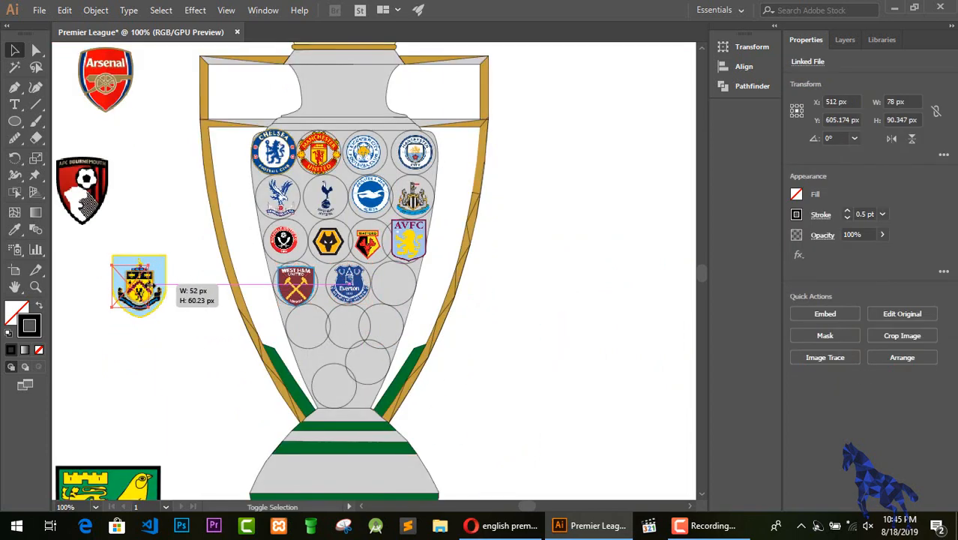
pyautogui.moveTo(141, 289); pyautogui.dragTo(403, 285)
# Step: Scale down the Bournemouth and Arsenal badges, placing Bournemouth in the fifth row's first circle and Arsenal in the lowest circle
pyautogui.moveTo(111, 191); pyautogui.dragTo(88, 192)
pyautogui.moveTo(87, 190); pyautogui.dragTo(307, 327)
pyautogui.moveTo(106, 86); pyautogui.dragTo(517, 436)
pyautogui.moveTo(500, 432); pyautogui.dragTo(331, 386)
# Step: Scale the Norwich badge down to 49 px wide and place it in the second circle of the fifth row
pyautogui.moveTo(108, 483); pyautogui.dragTo(126, 321)
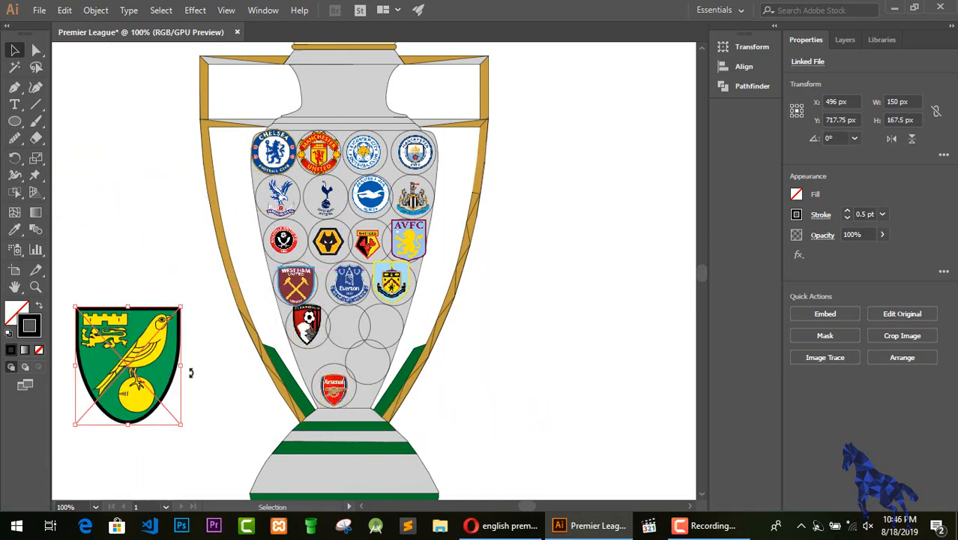
pyautogui.moveTo(180, 365); pyautogui.dragTo(110, 365)
pyautogui.moveTo(92, 365); pyautogui.dragTo(346, 324)
# Step: Scale down the Southampton badge and place it in the circle just above the Arsenal badge
pyautogui.hotkey('ctrl', '-')
pyautogui.hotkey('ctrl', '-')
pyautogui.hotkey('ctrl', '-')
pyautogui.hotkey('ctrl', '=')
pyautogui.hotkey('ctrl', '=')
pyautogui.hotkey('ctrl', '=')
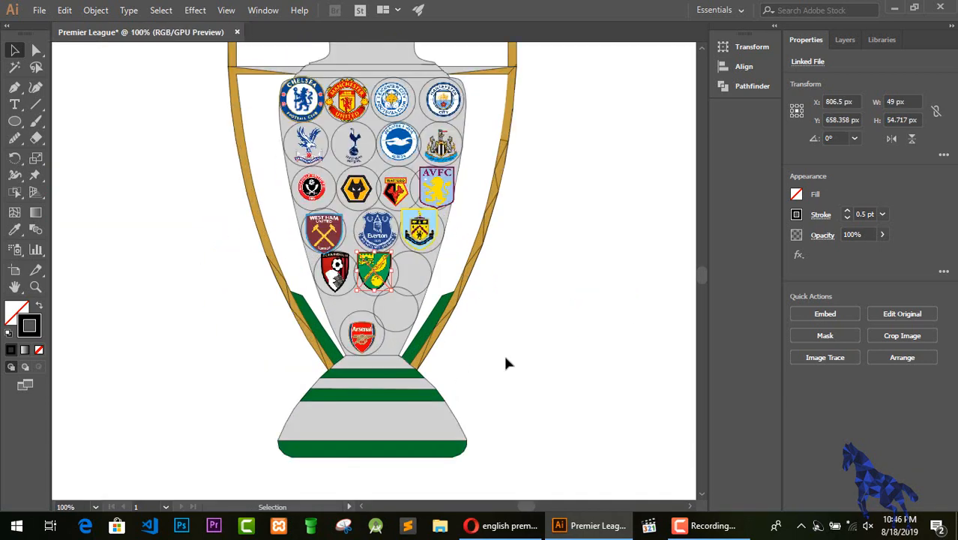
pyautogui.hscroll(3, 505, 357)
pyautogui.moveTo(633, 355); pyautogui.dragTo(429, 341)
pyautogui.moveTo(464, 342); pyautogui.dragTo(236, 307)
pyautogui.click(398, 316)
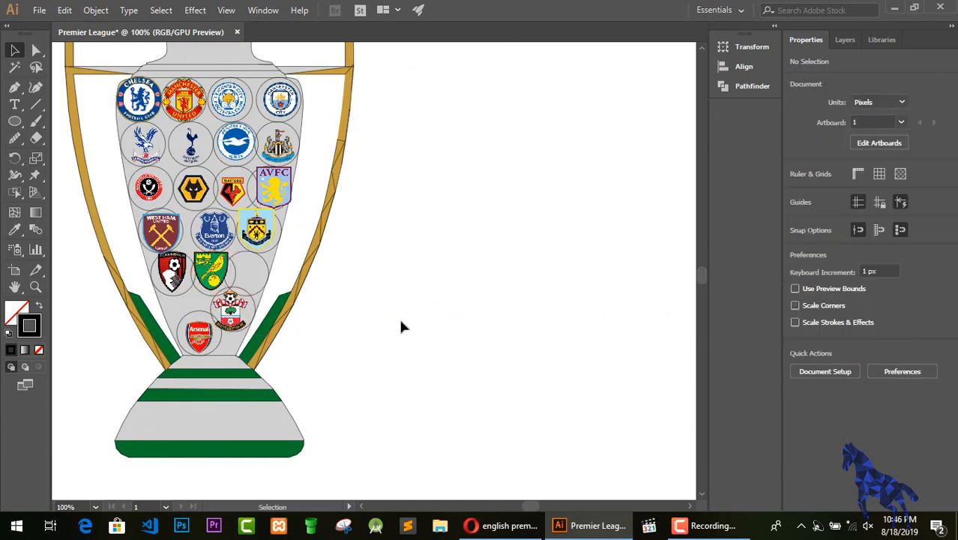
# Step: Switch to File Explorer and open the folder D:\desktop\Photo design\club design
pyautogui.click(441, 525)
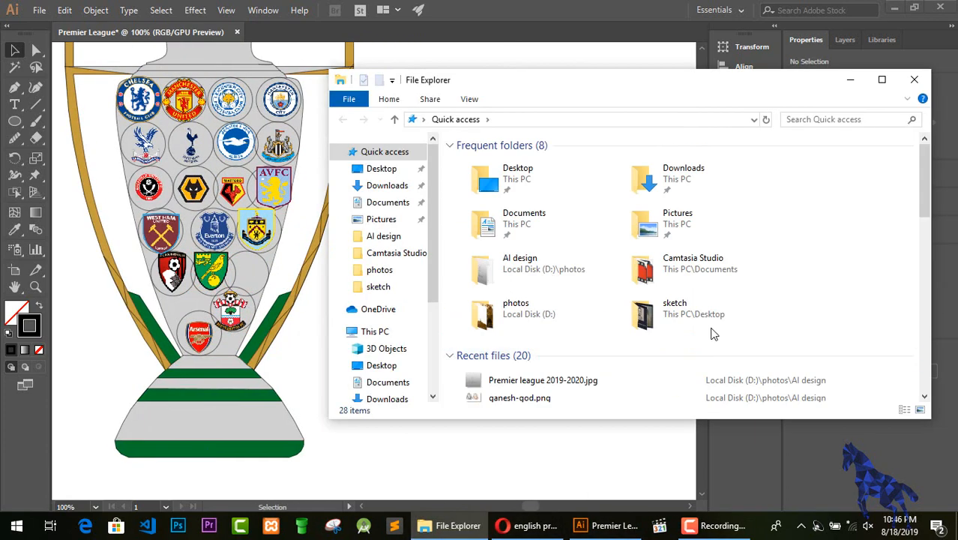
pyautogui.click(376, 331)
pyautogui.doubleClick(699, 345)
pyautogui.doubleClick(707, 193)
pyautogui.doubleClick(667, 197)
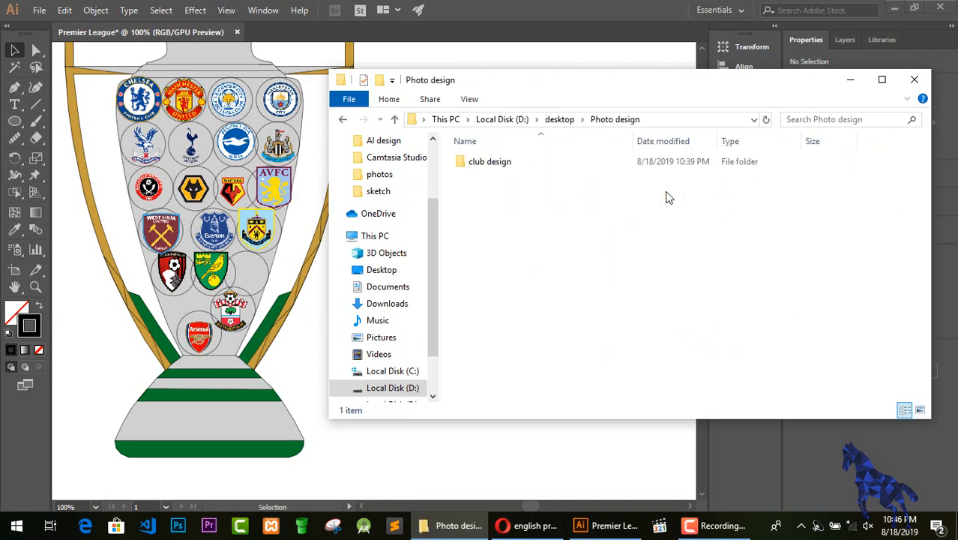
pyautogui.doubleClick(630, 162)
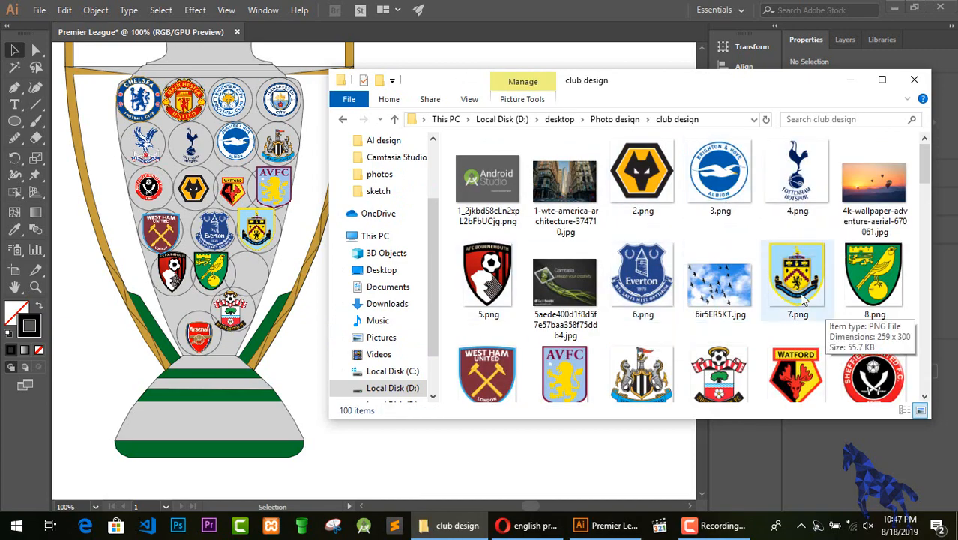
# Step: Place 1200px-Liverpool_FC.svg.png in the artwork, scale it to 58 px wide and fit it in the fifth row's third circle
pyautogui.scroll(-2, 842, 384)
pyautogui.scroll(-2, 842, 384)
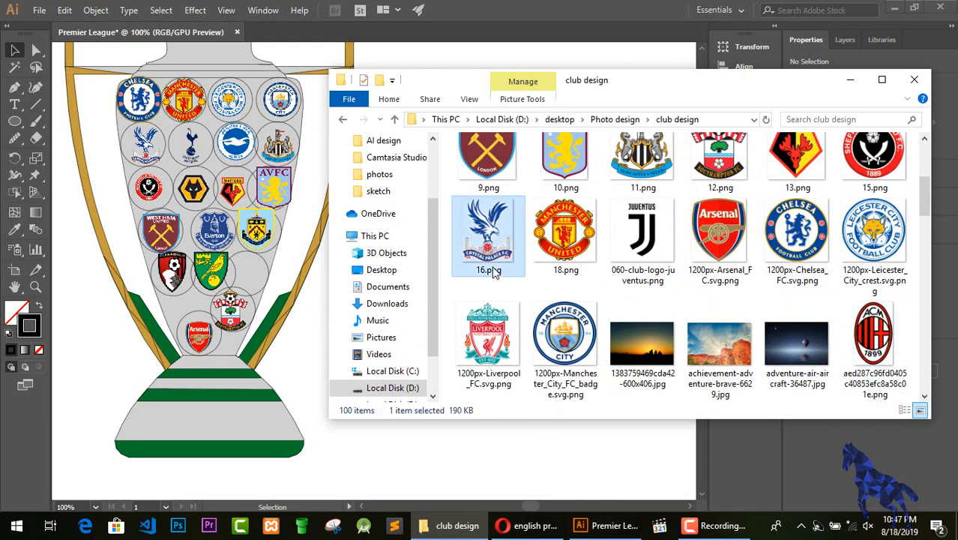
pyautogui.moveTo(488, 341); pyautogui.dragTo(172, 371)
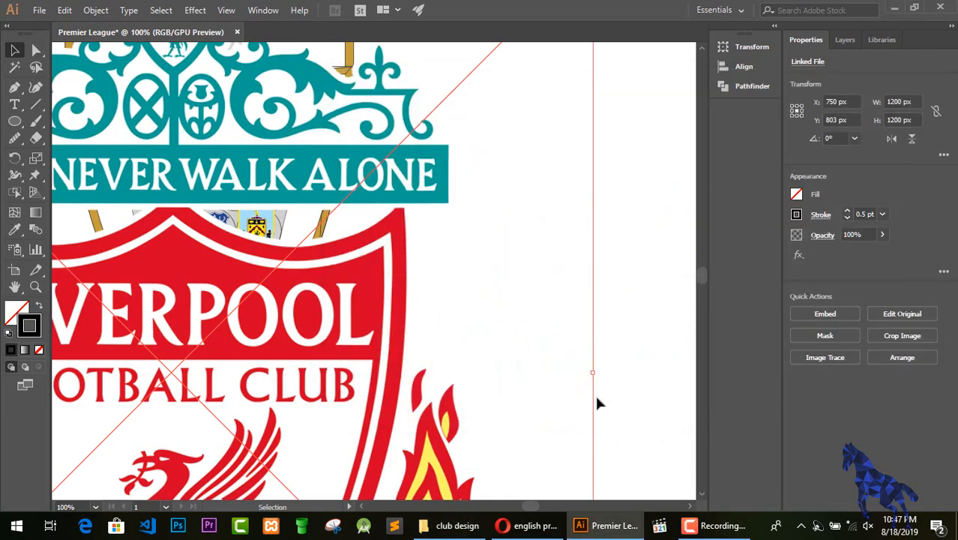
pyautogui.moveTo(593, 372); pyautogui.dragTo(115, 364)
pyautogui.moveTo(90, 295); pyautogui.dragTo(604, 221)
pyautogui.moveTo(630, 298); pyautogui.dragTo(304, 300)
pyautogui.moveTo(285, 299); pyautogui.dragTo(250, 277)
# Step: Enlarge the Leicester City badge in the top row slightly
pyautogui.hotkey('ctrl', '+')
pyautogui.hotkey('ctrl', '+')
pyautogui.hotkey('ctrl', '+')
pyautogui.scroll(3, 409, 273)
pyautogui.moveTo(536, 510); pyautogui.dragTo(534, 510)
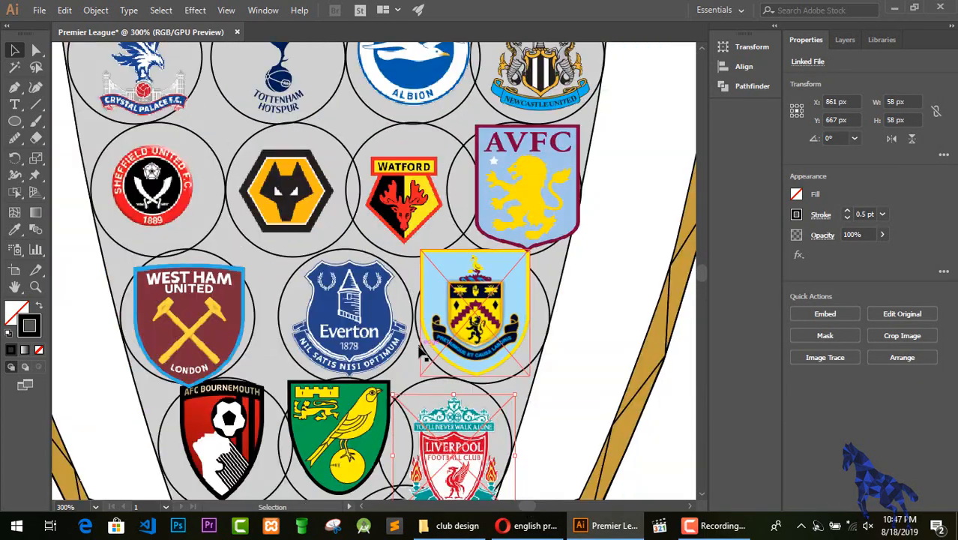
pyautogui.scroll(5, 420, 330)
pyautogui.click(411, 153)
pyautogui.moveTo(441, 141); pyautogui.dragTo(456, 142)
# Step: Enlarge the Manchester City badge to fill the top row's fourth circle and nudge it left into alignment
pyautogui.click(534, 178)
pyautogui.moveTo(600, 142); pyautogui.dragTo(624, 141)
pyautogui.press('Left')
pyautogui.press('Left')
pyautogui.press('Left')
pyautogui.press('Left')
pyautogui.press('Left')
pyautogui.press('Left')
pyautogui.press('Left')
# Step: Enlarge the Leicester City badge, then shrink the Manchester United badge slightly and nudge it into its top-row circle
pyautogui.click(420, 155)
pyautogui.moveTo(456, 141); pyautogui.dragTo(466, 141)
pyautogui.click(289, 153)
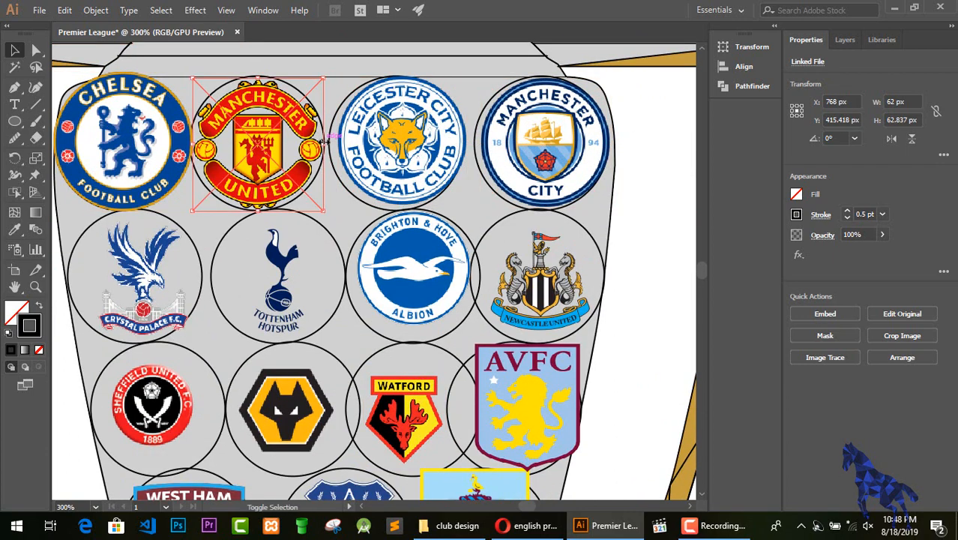
pyautogui.moveTo(324, 144); pyautogui.dragTo(317, 144)
pyautogui.press('Right')
pyautogui.press('Right')
pyautogui.press('Right')
pyautogui.press('Up')
pyautogui.press('Left')
pyautogui.press('Left')
# Step: Shrink the Chelsea badge to 64 px wide and nudge it right within the top row's first circle
pyautogui.click(162, 153)
pyautogui.moveTo(193, 141); pyautogui.dragTo(189, 141)
pyautogui.press('Right')
pyautogui.press('Right')
pyautogui.press('Left')
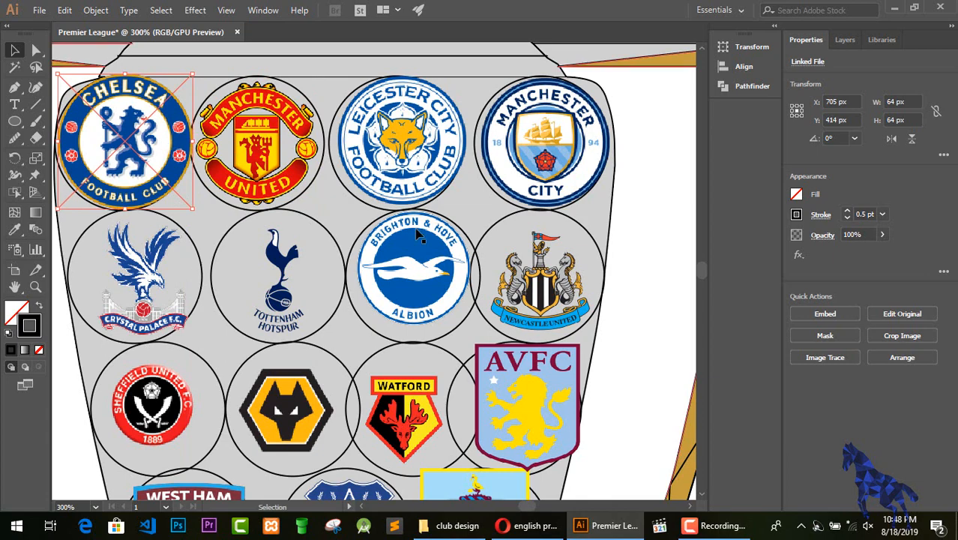
# Step: Enlarge the Brighton & Hove Albion badge to 60 px wide and nudge it down towards its circle's centre
pyautogui.moveTo(474, 263); pyautogui.dragTo(478, 264)
pyautogui.press('Down')
pyautogui.press('Down')
pyautogui.press('Down')
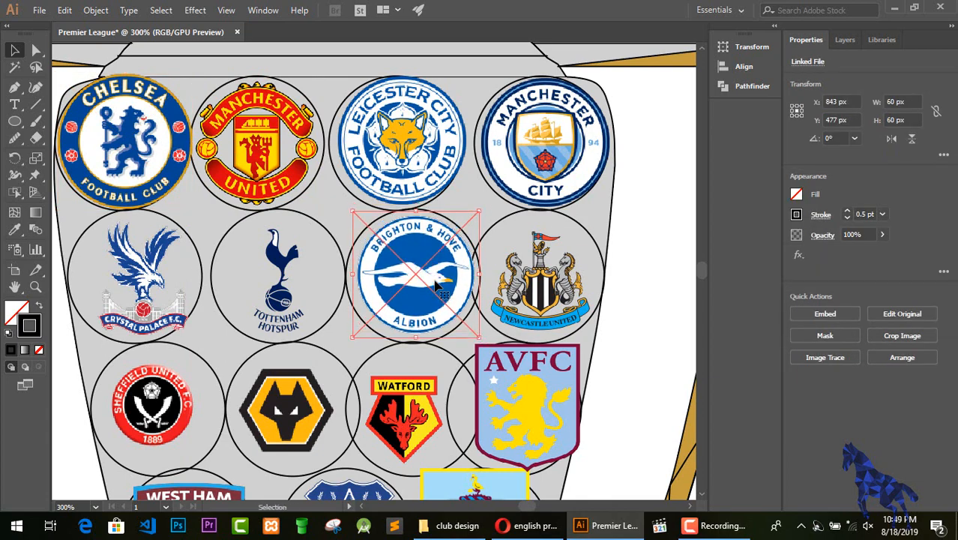
# Step: Shrink the Aston Villa badge to 37 px wide and nudge it down into the third row's fourth circle
pyautogui.scroll(-2, 491, 318)
pyautogui.moveTo(582, 307); pyautogui.dragTo(555, 308)
pyautogui.press('Down')
pyautogui.press('Down')
pyautogui.press('Down')
pyautogui.press('Down')
# Step: Nudge the Watford and Wolverhampton badges up to centre them in their third-row circles
pyautogui.click(429, 318)
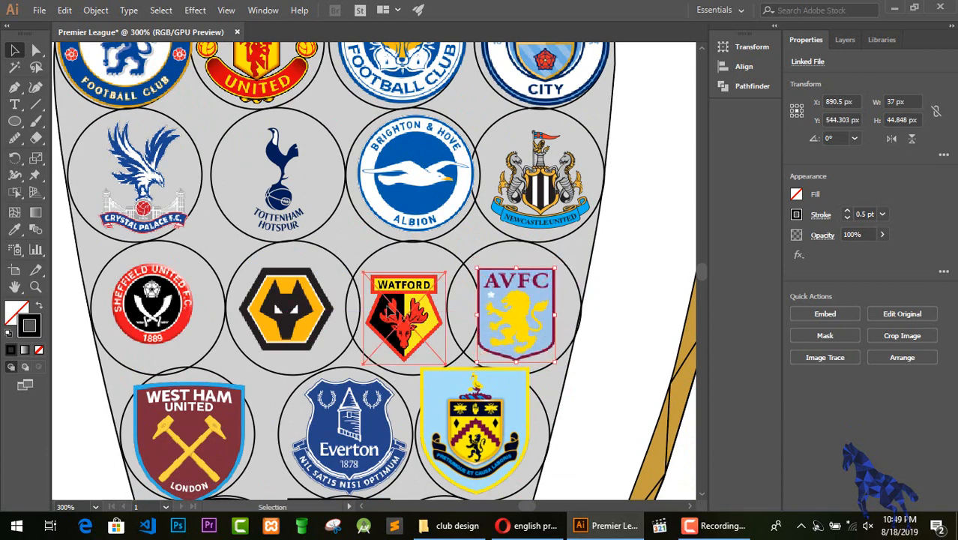
pyautogui.press('Up')
pyautogui.press('Up')
pyautogui.press('Up')
pyautogui.click(304, 317)
pyautogui.press('Up')
pyautogui.press('Up')
# Step: Enlarge the Sheffield United badge and nudge it left to centre it in the third row's first circle
pyautogui.click(180, 315)
pyautogui.moveTo(197, 303); pyautogui.dragTo(239, 287)
pyautogui.press('Left')
pyautogui.press('Left')
pyautogui.press('Left')
pyautogui.press('Left')
# Step: Shrink the West Ham United badge to 45 px wide and nudge it up within the fourth row's first circle
pyautogui.scroll(-3, 193, 312)
pyautogui.doubleClick(193, 312)
pyautogui.doubleClick(441, 331)
pyautogui.click(212, 296)
pyautogui.press('Up')
# Step: Shrink the Burnley badge slightly and nudge it right and down into the fourth row's third circle
pyautogui.click(484, 285)
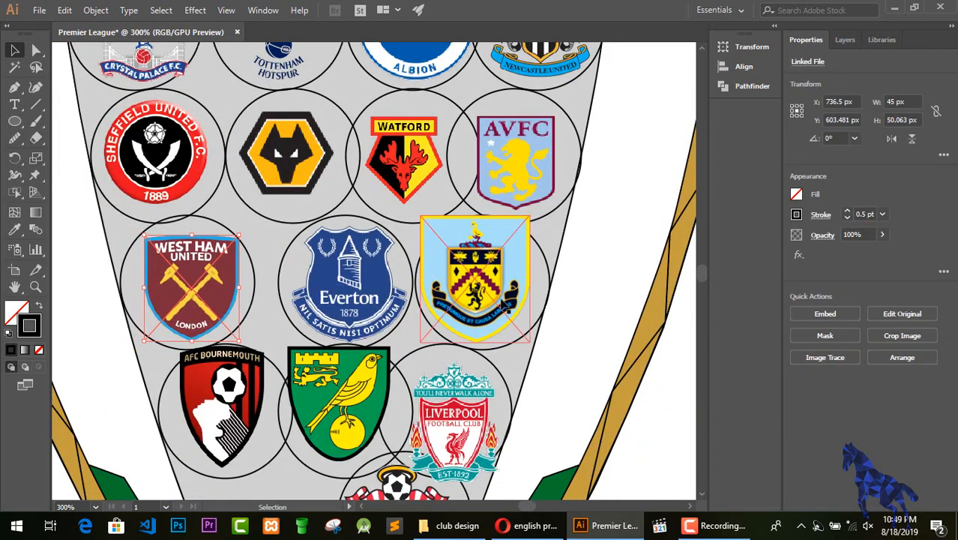
pyautogui.moveTo(530, 278); pyautogui.dragTo(520, 277)
pyautogui.press('Right')
pyautogui.press('Right')
pyautogui.press('Right')
pyautogui.press('Right')
pyautogui.press('Right')
pyautogui.press('Right')
pyautogui.press('Left')
pyautogui.press('Down')
# Step: Shrink the Bournemouth badge to 36 px wide, reduce its height slightly and nudge it down in its circle
pyautogui.scroll(-3, 255, 322)
pyautogui.click(228, 327)
pyautogui.moveTo(266, 306); pyautogui.dragTo(256, 305)
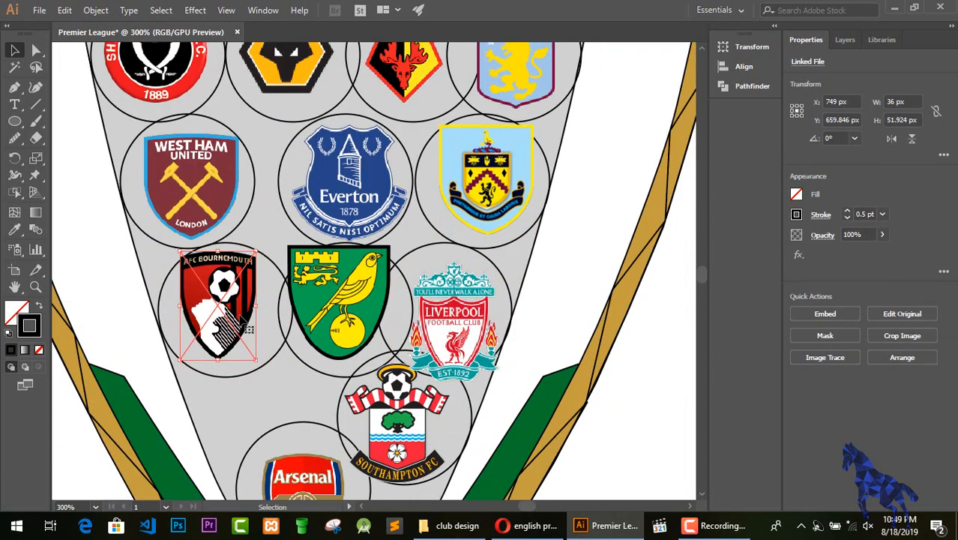
pyautogui.moveTo(218, 360); pyautogui.dragTo(218, 351)
pyautogui.press('Down')
pyautogui.press('Down')
pyautogui.press('Down')
pyautogui.press('Down')
pyautogui.press('Down')
# Step: Shrink the Norwich City badge to 40 px wide and nudge it down and right to centre it in its circle
pyautogui.click(352, 308)
pyautogui.moveTo(391, 303); pyautogui.dragTo(372, 308)
pyautogui.press('Down')
pyautogui.press('Down')
pyautogui.press('Down')
pyautogui.press('Down')
pyautogui.press('Right')
pyautogui.press('Right')
pyautogui.press('Right')
pyautogui.press('Right')
pyautogui.press('Right')
pyautogui.press('Right')
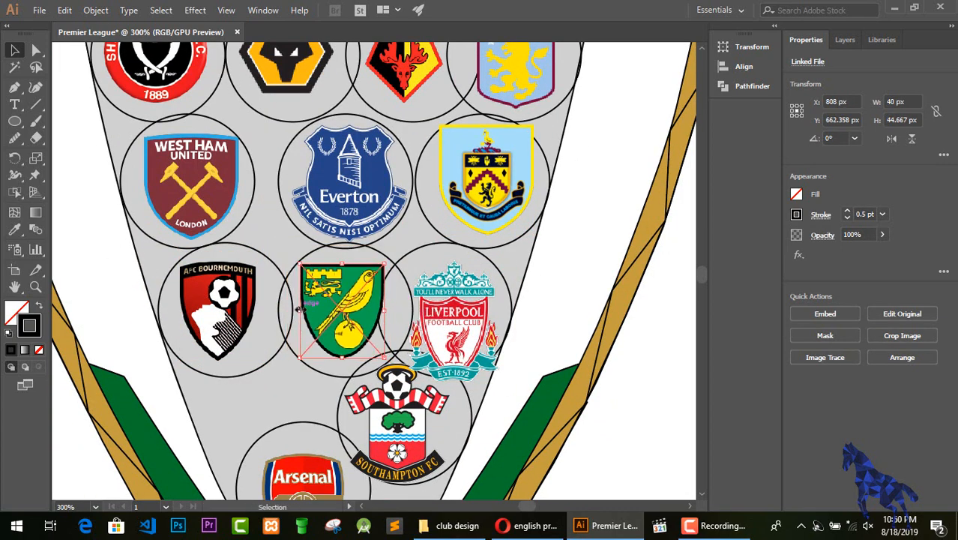
# Step: Enlarge the Norwich City and Bournemouth badges to fill more of their fifth-row circles
pyautogui.moveTo(300, 312); pyautogui.dragTo(288, 311)
pyautogui.click(242, 311)
pyautogui.moveTo(256, 310); pyautogui.dragTo(274, 311)
# Step: Enlarge the Liverpool badge slightly and move it up and left to fit the fifth row's third circle
pyautogui.click(465, 326)
pyautogui.moveTo(516, 321); pyautogui.dragTo(529, 321)
pyautogui.moveTo(474, 324); pyautogui.dragTo(463, 313)
pyautogui.click(441, 408)
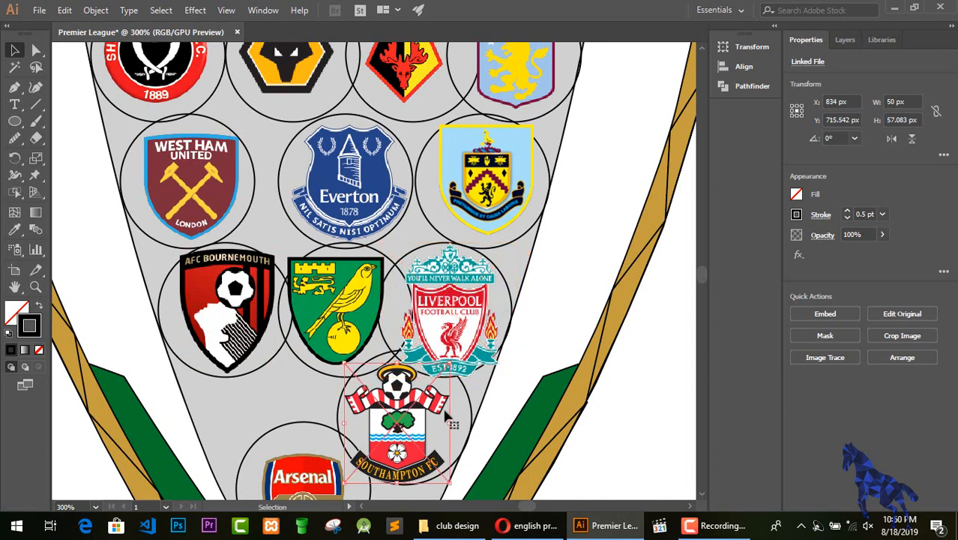
# Step: Enlarge the Arsenal badge slightly and nudge it up to centre it in the lowest circle
pyautogui.scroll(-3, 443, 411)
pyautogui.click(324, 398)
pyautogui.moveTo(343, 401); pyautogui.dragTo(353, 399)
pyautogui.press('Up')
pyautogui.press('Up')
pyautogui.press('Up')
# Step: Remove the outline stroke from the whole trophy artwork and deselect it
pyautogui.click(632, 417)
pyautogui.hotkey('ctrl', '-')
pyautogui.hotkey('ctrl', '-')
pyautogui.hotkey('ctrl', '-')
pyautogui.hotkey('ctrl', '-')
pyautogui.hotkey('ctrl', '-')
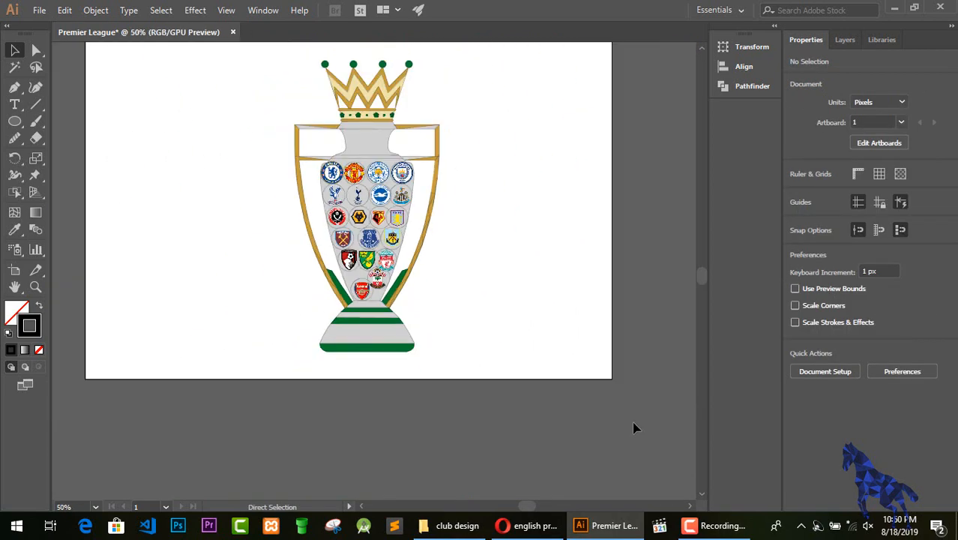
pyautogui.moveTo(327, 92); pyautogui.dragTo(439, 341)
pyautogui.click(39, 350)
pyautogui.click(168, 306)
pyautogui.scroll(3, 167, 306)
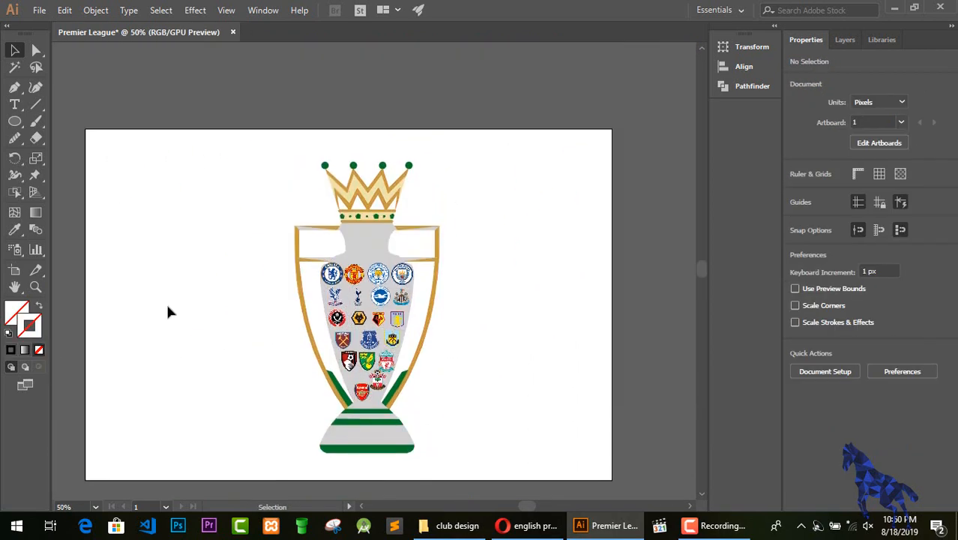
# Step: Open the Save for Web export for the finished trophy artwork
pyautogui.hotkey('ctrl', 'alt', 'shift', 's')
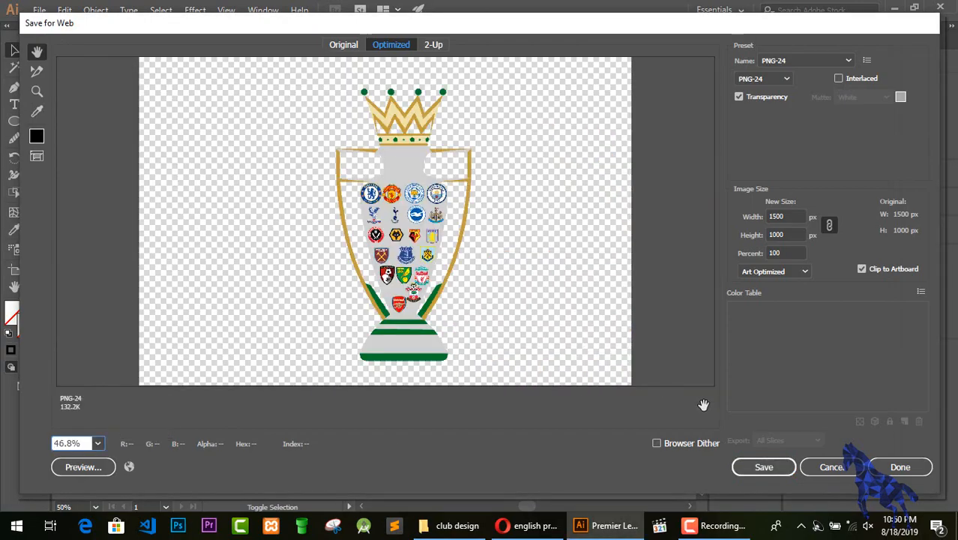